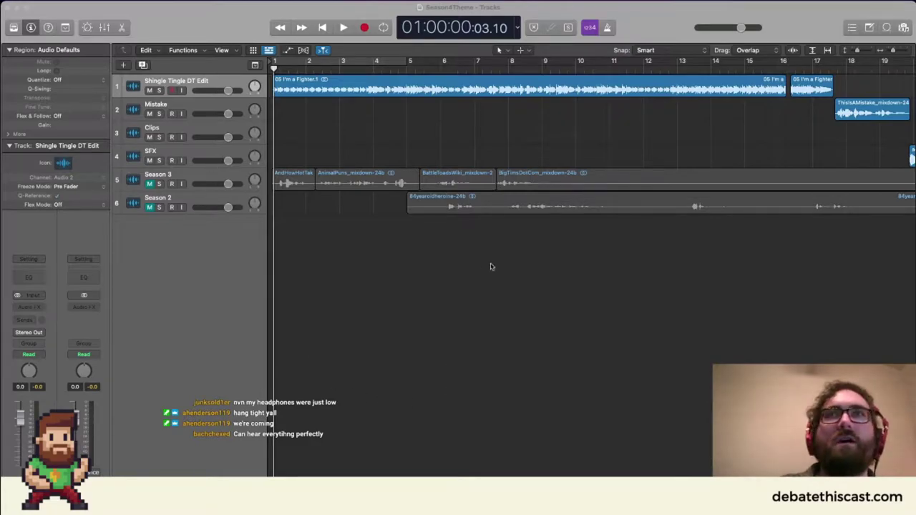
Play the theme song on the Shingle Tingle DT Edit track from the start of the project.
click(517, 267)
key(z)
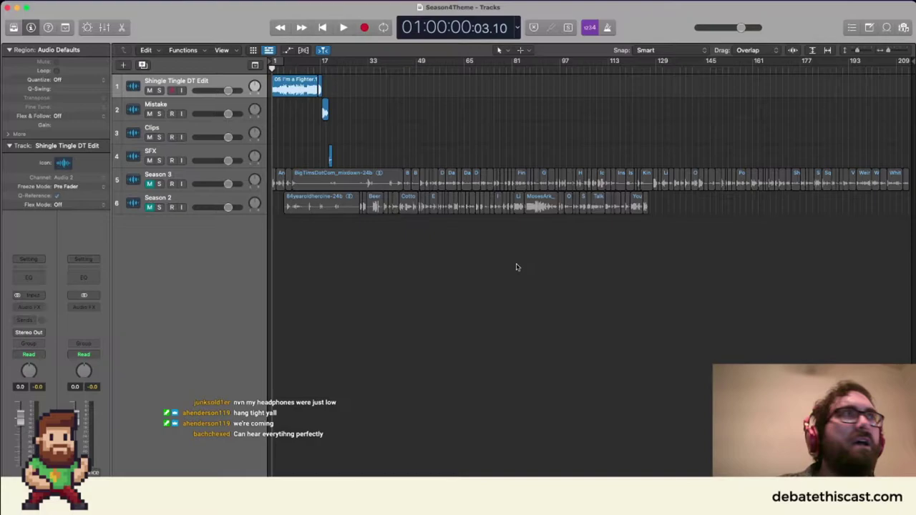
key(z)
key(space)
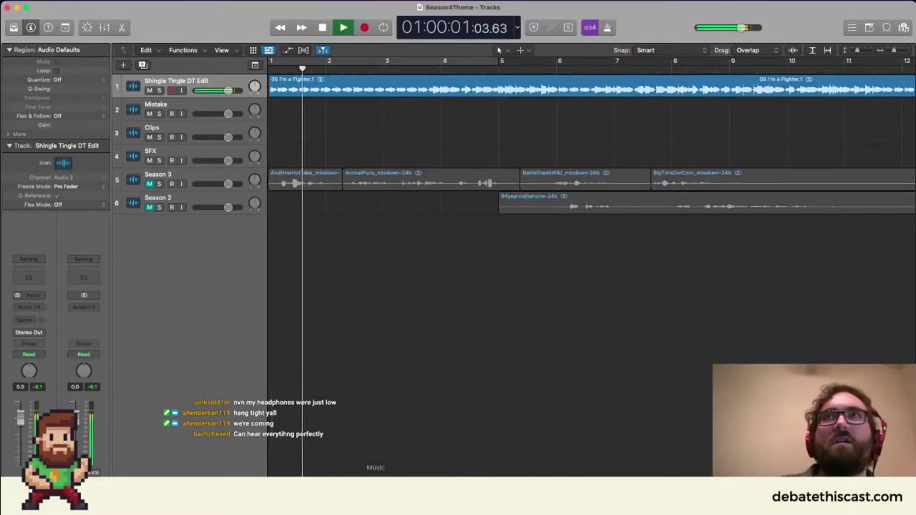
Move the short second I'm a Fighter region against the first one, and the ThisIsAMistake region to directly after the music, and stop playback.
scroll(497, 405, down, 5)
scroll(496, 407, up, 3)
scroll(348, 113, up, 1)
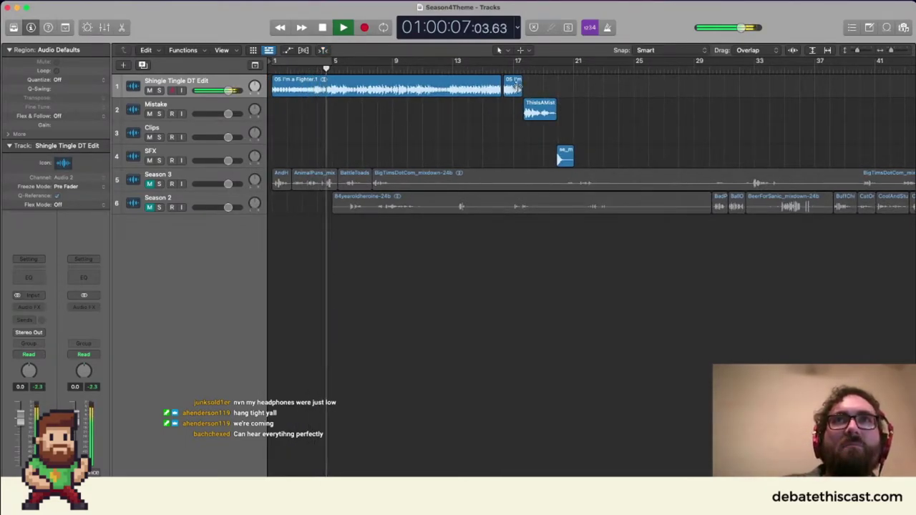
drag(516, 84, 513, 91)
key(z)
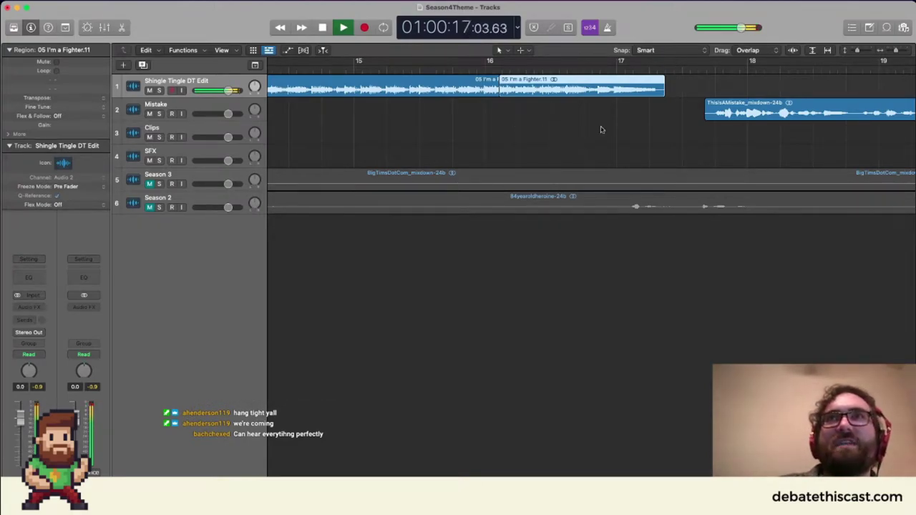
drag(788, 107, 745, 106)
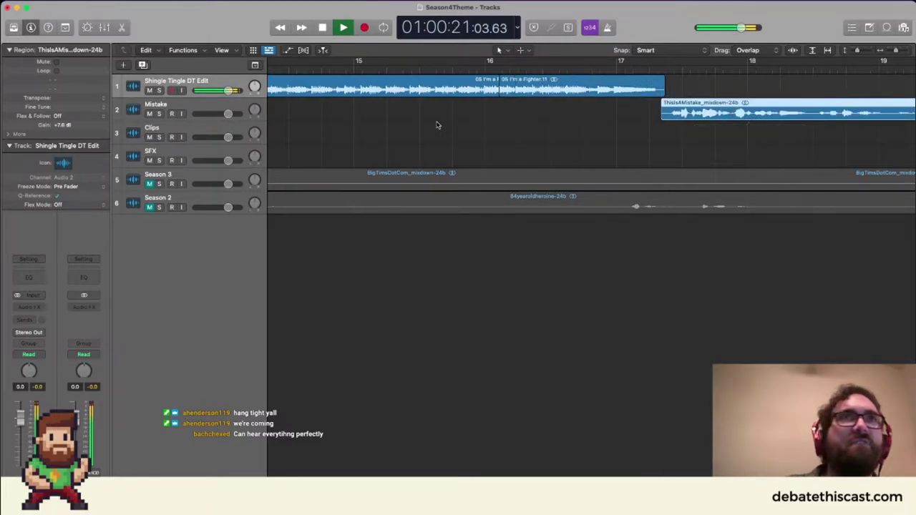
key(space)
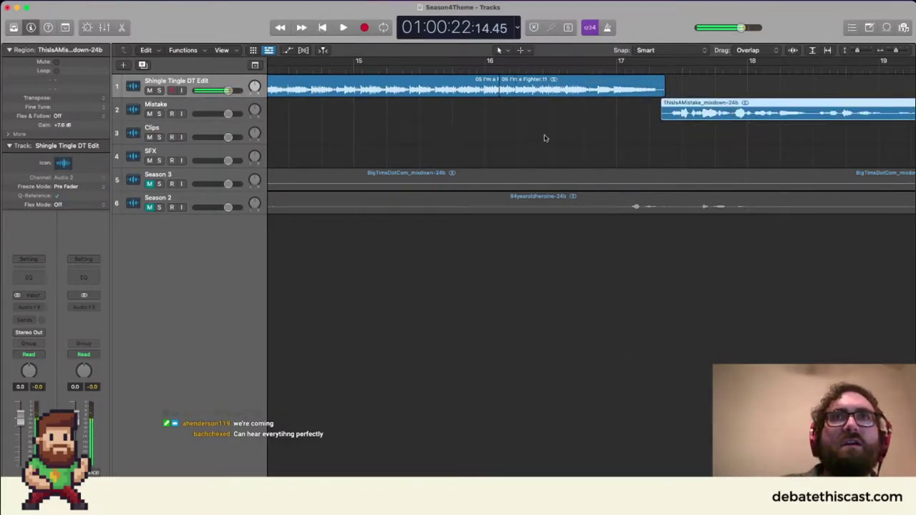
Unmute the Season 3 track, mute the Shingle Tingle DT Edit track, and return the playhead to the project start.
scroll(538, 139, down, 3)
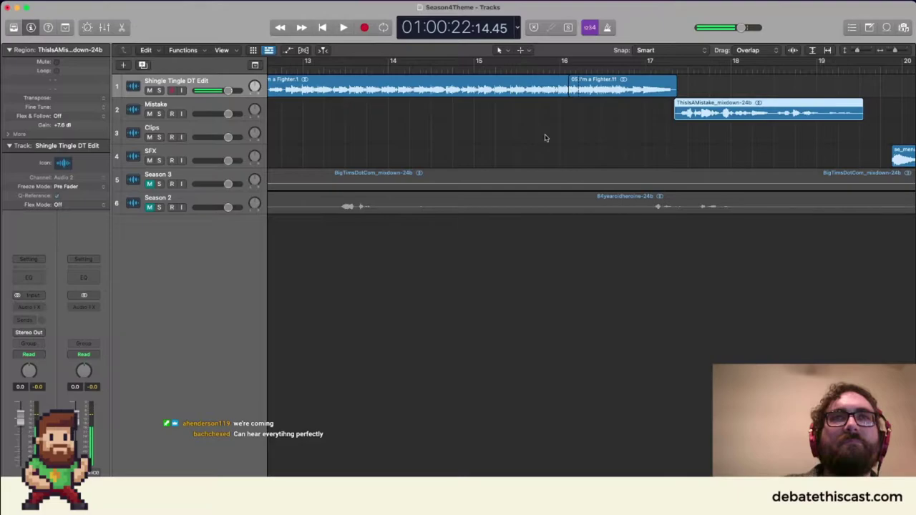
scroll(544, 138, down, 10)
click(751, 327)
scroll(750, 327, up, 3)
scroll(750, 327, down, 3)
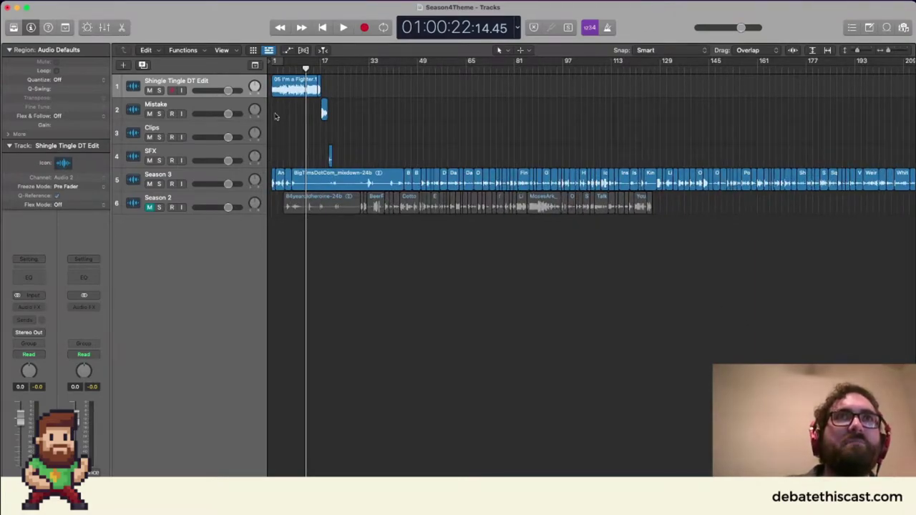
click(149, 90)
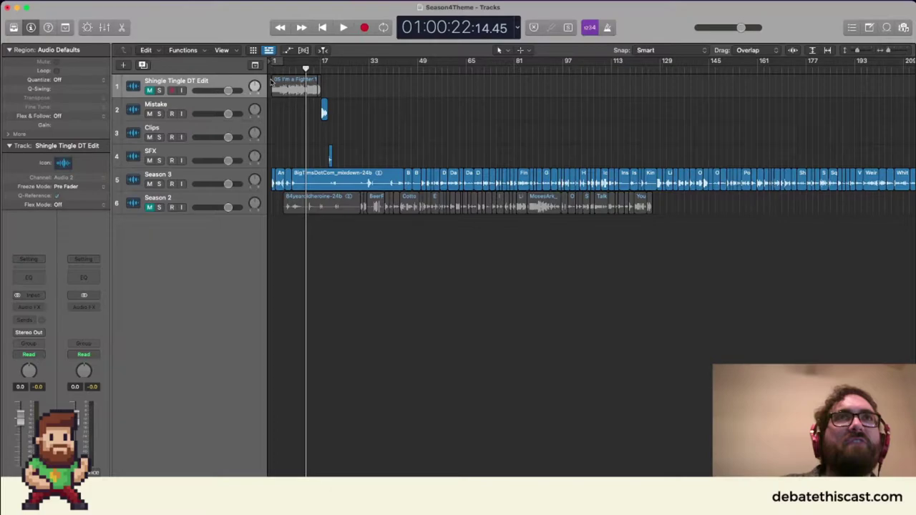
key(Return)
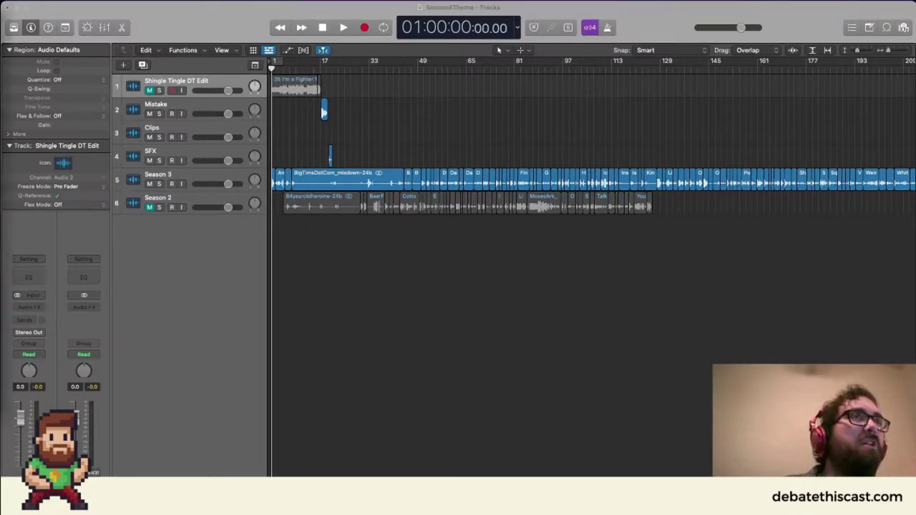
Place the playhead at bar 17 and unmute the Shingle Tingle DT Edit track.
click(333, 288)
key(super+Right)
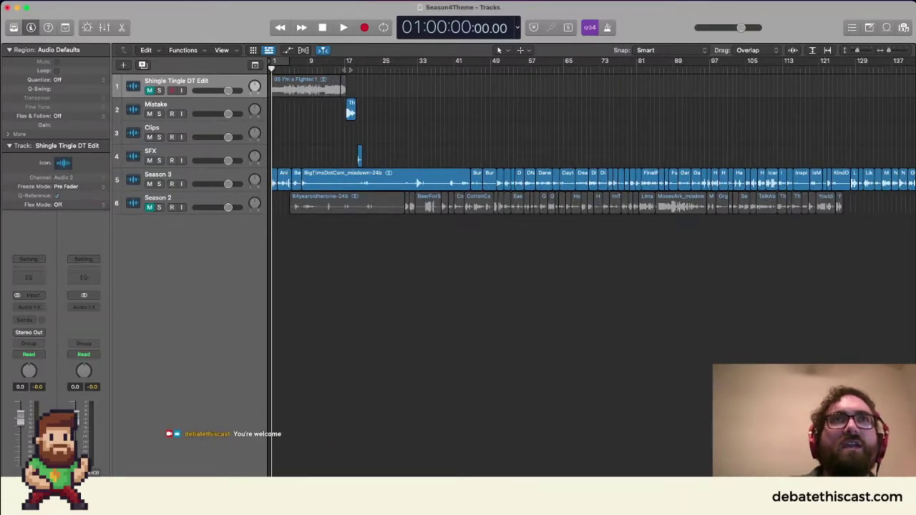
click(344, 62)
click(149, 90)
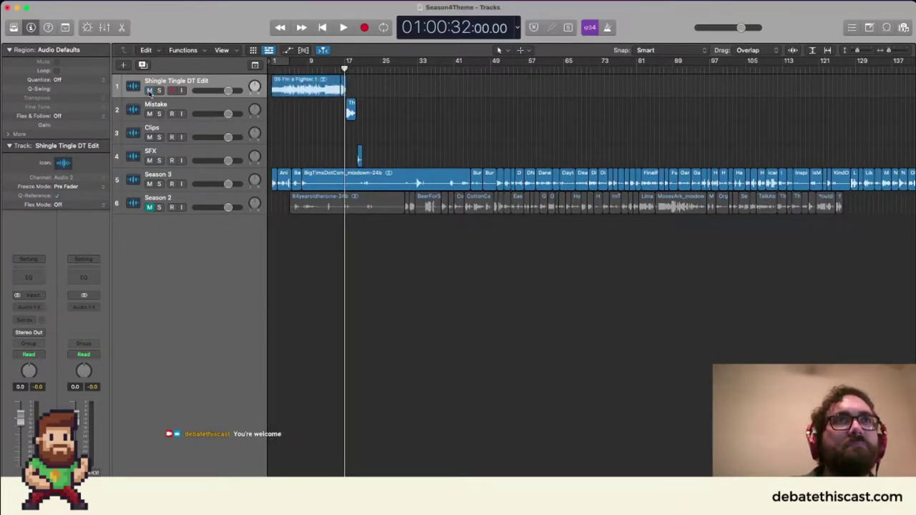
Solo the Mistake track and play its clip through from bar 17.
click(159, 114)
click(150, 206)
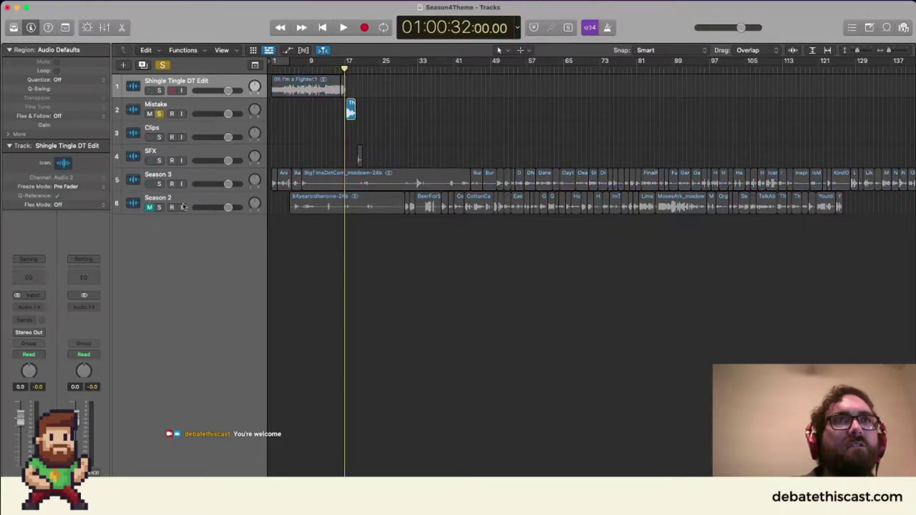
key(space)
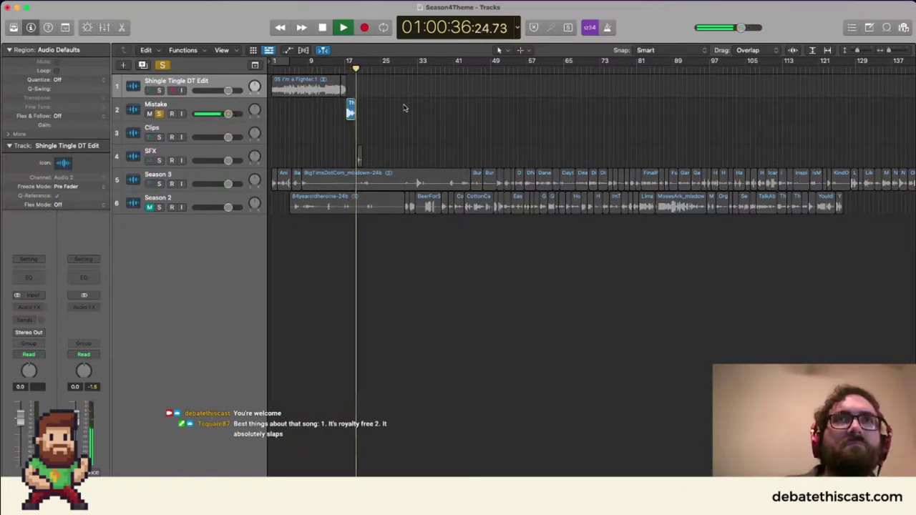
key(space)
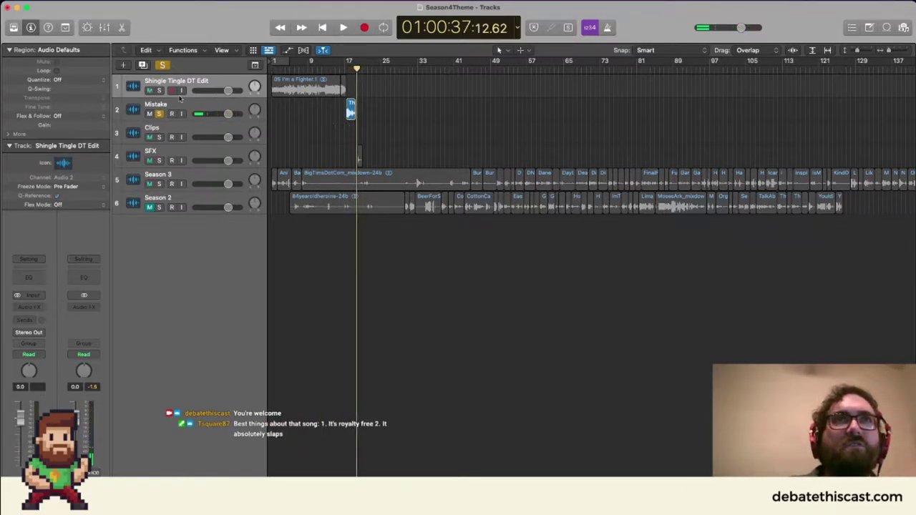
Solo the SFX track as well, play its sound effect, and turn off the solo on both SFX and Mistake.
click(160, 162)
key(space)
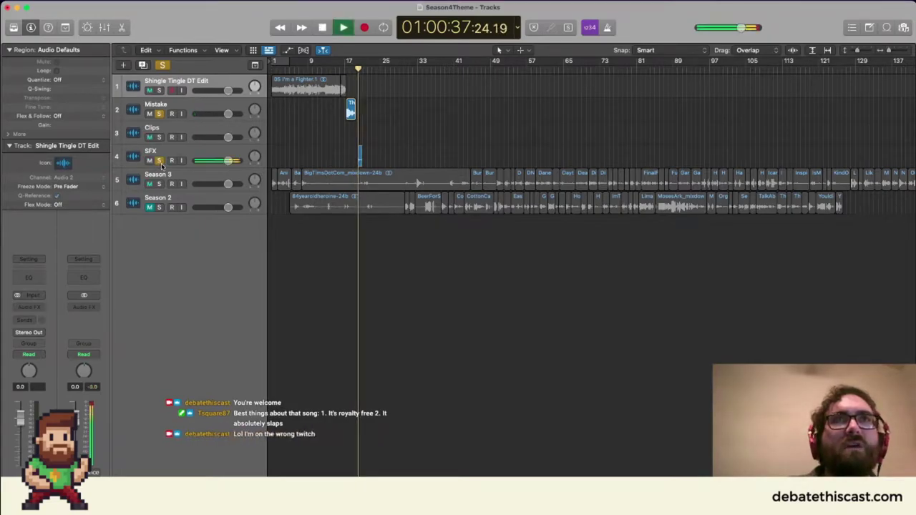
click(160, 161)
click(159, 115)
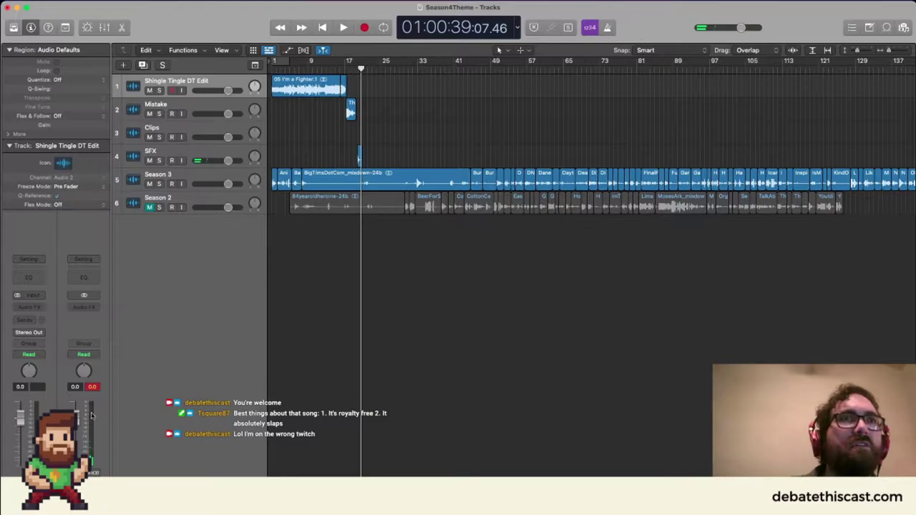
Solo the Season 3 track and play its first clips from the project start through BattleToadsWiki.
click(159, 184)
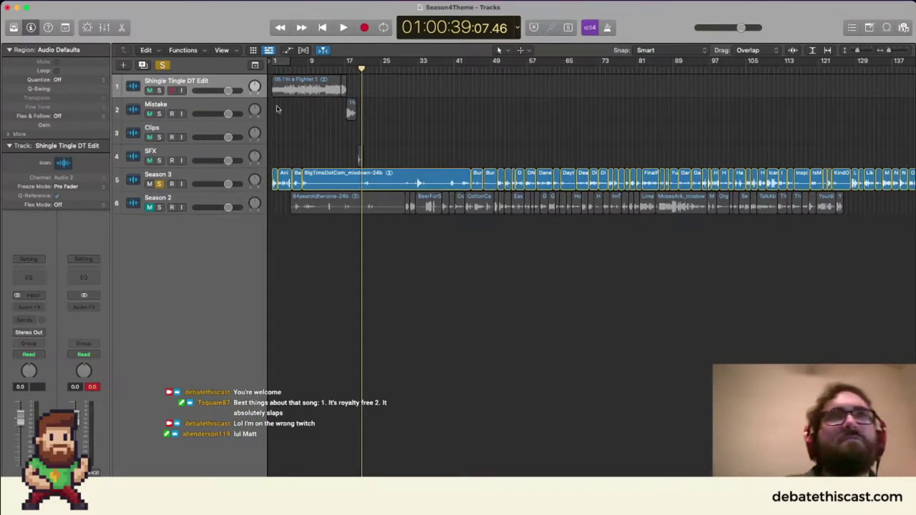
click(272, 67)
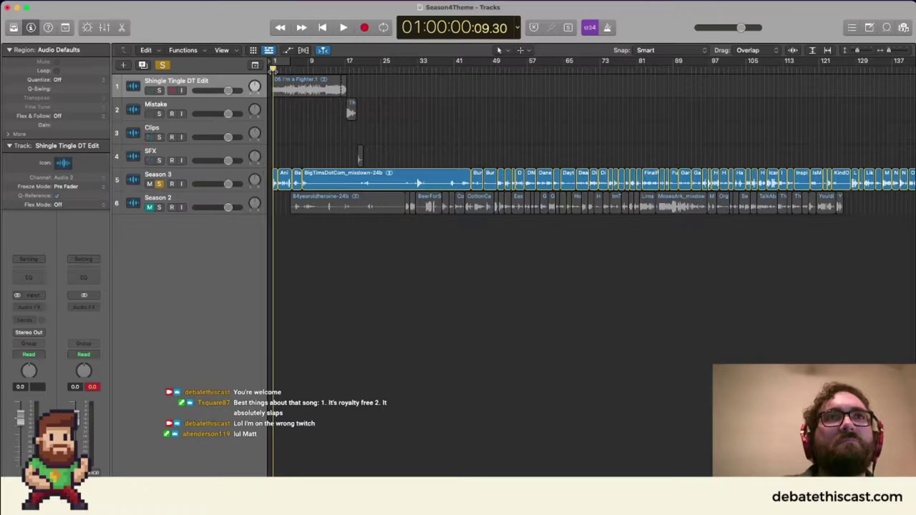
scroll(273, 69, up, 5)
scroll(273, 70, down, 1)
key(Return)
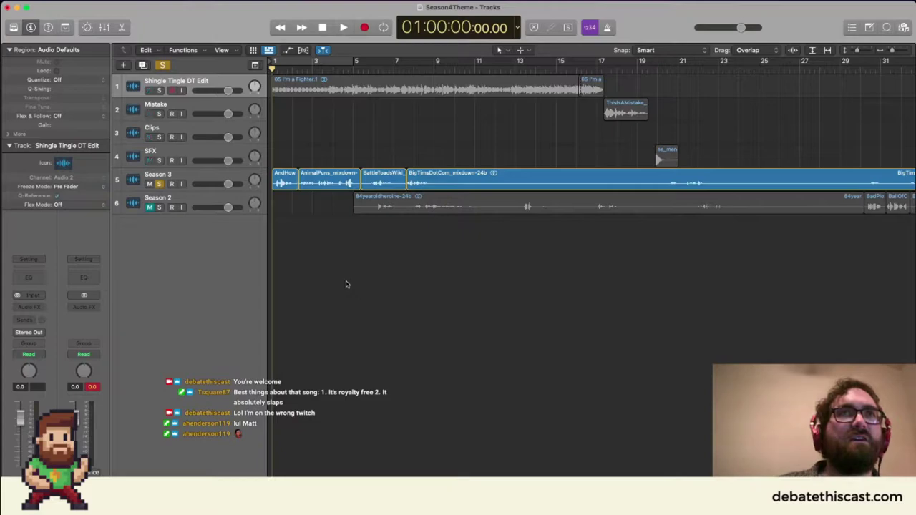
key(space)
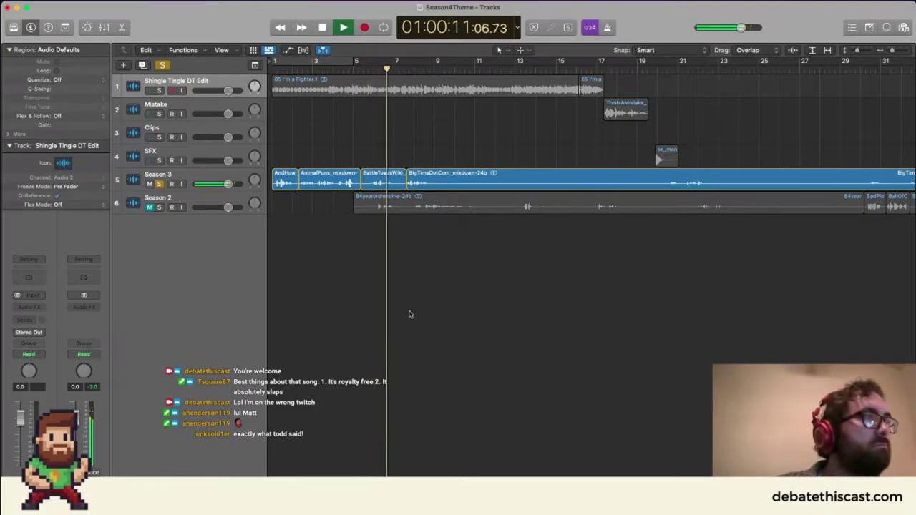
key(space)
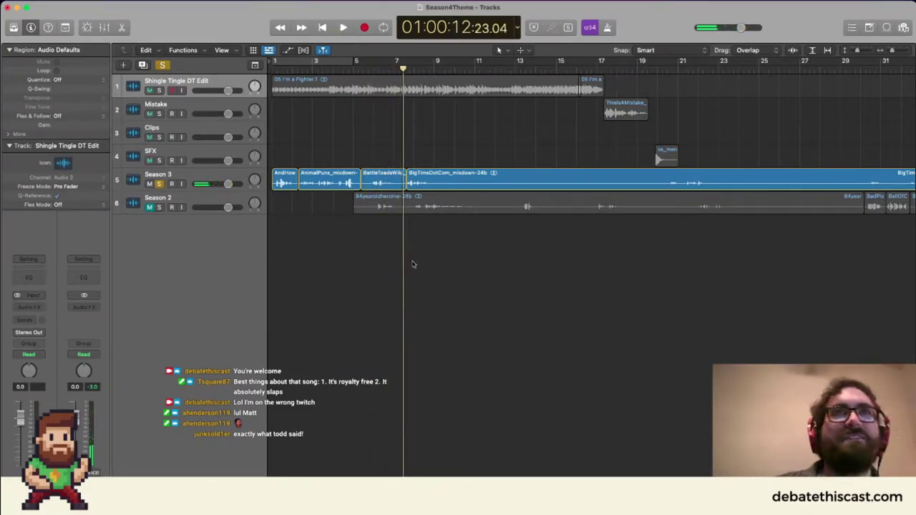
Move the BattleToadsWiki clip from the Season 3 track to the Clips track around bar 15.
key(ctrl+m)
click(396, 188)
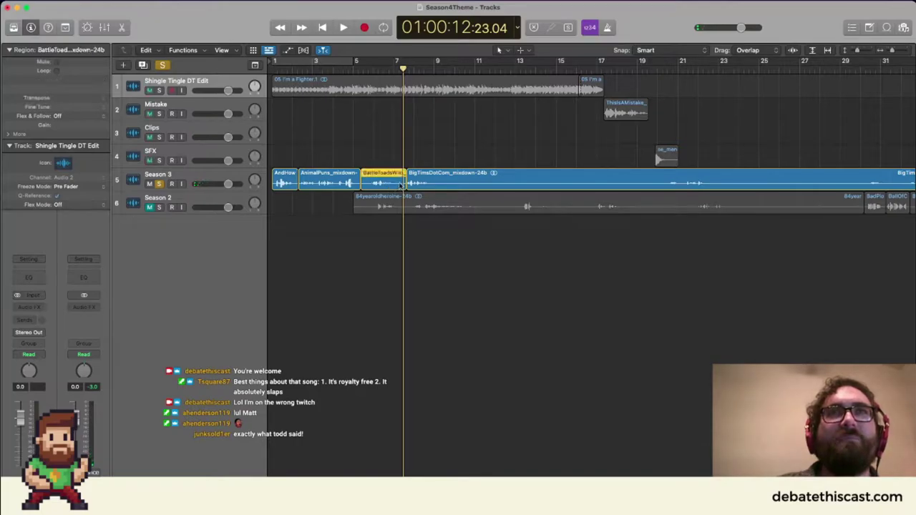
drag(401, 185, 570, 135)
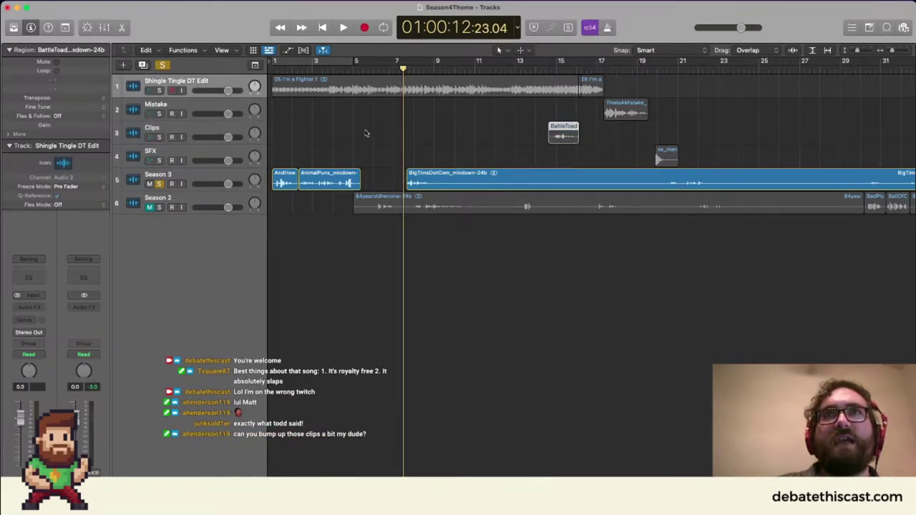
Solo the Clips track and move the BattleToadsWiki clip onto the Mistake track, directly after the ThisIsAMistake clip.
click(149, 137)
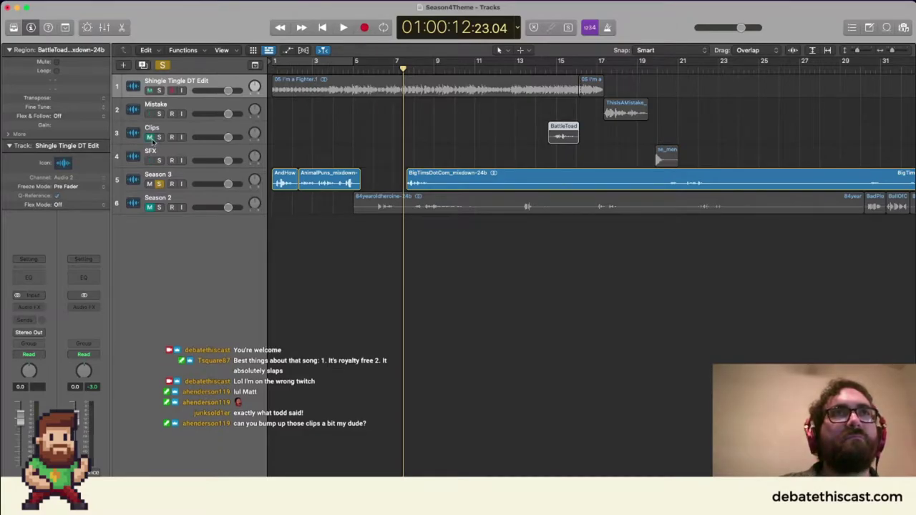
click(159, 139)
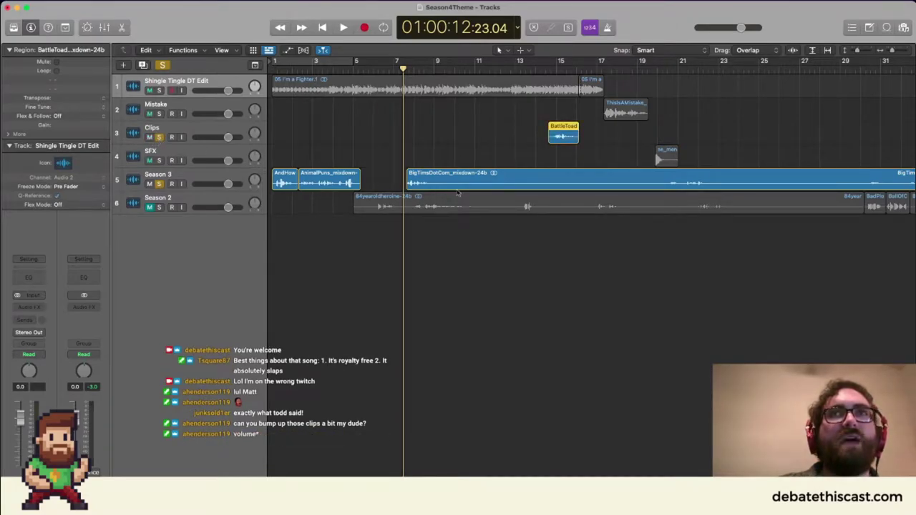
drag(563, 133, 659, 113)
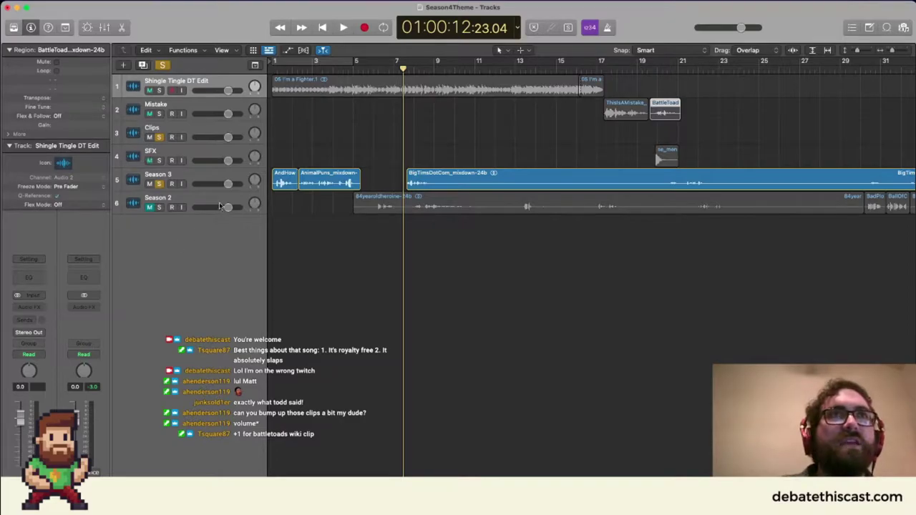
Raise the Season 3 track volume to +3.4 dB and check its loudness by playing the long BigTimsDotCom clip from around bar 20.
drag(226, 188, 232, 185)
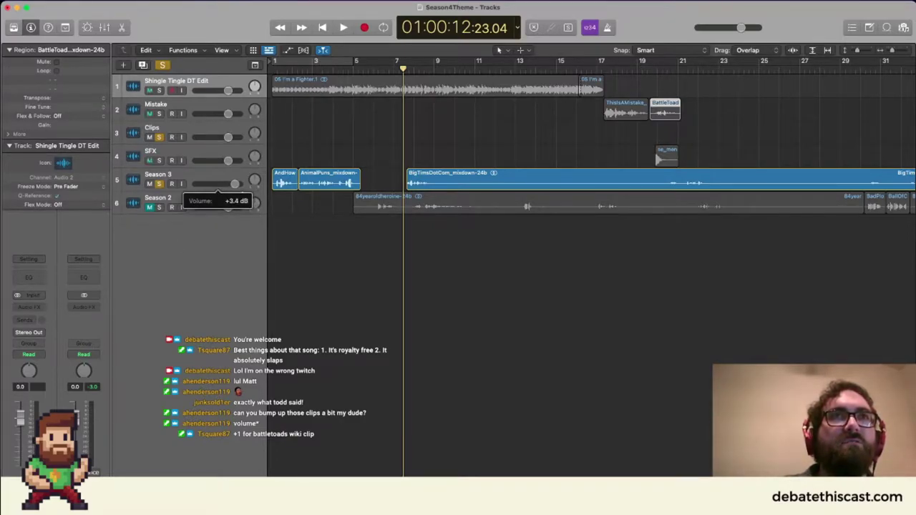
key(space)
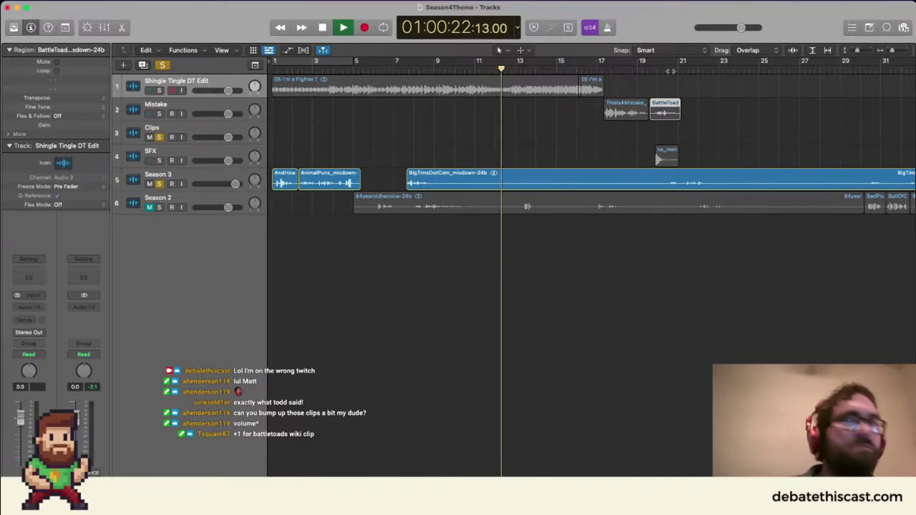
click(671, 71)
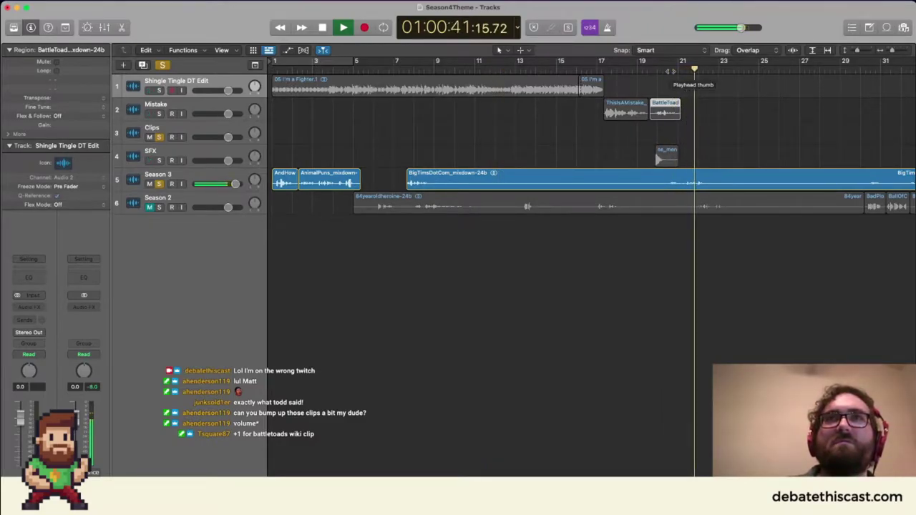
scroll(720, 119, down, 3)
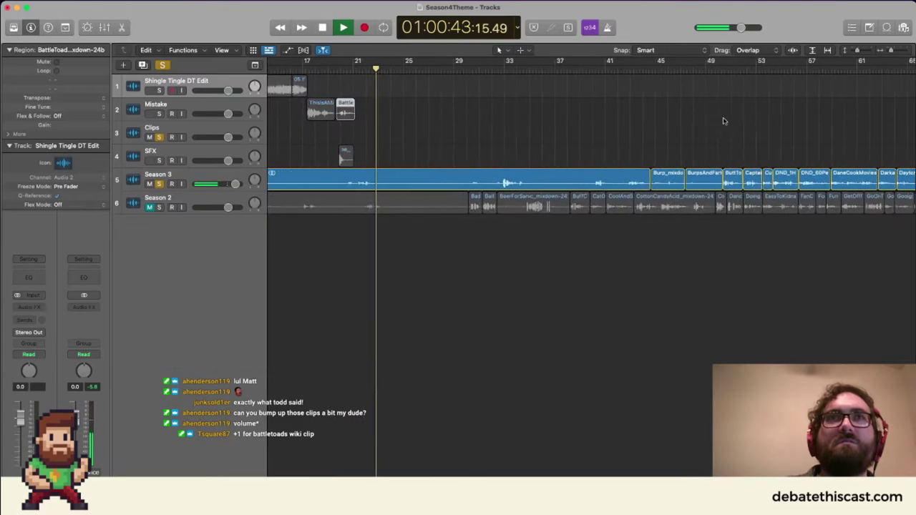
scroll(723, 121, left, 5)
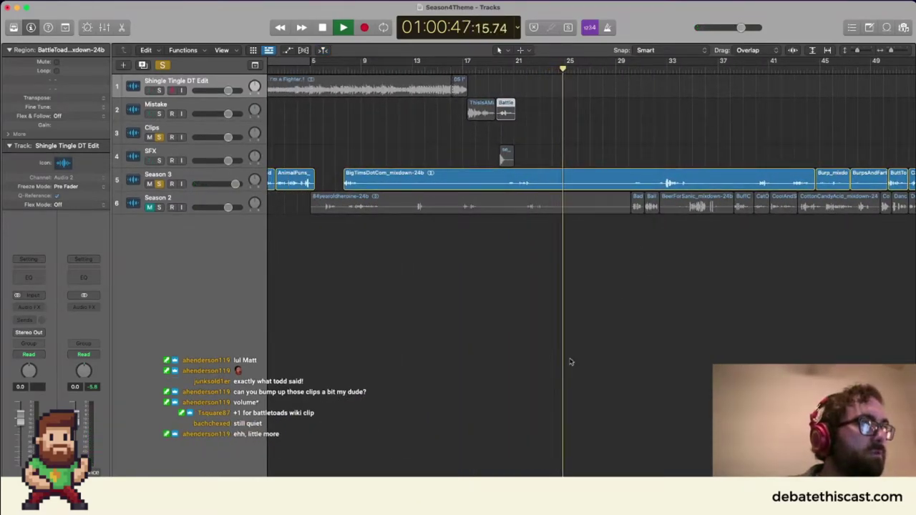
key(space)
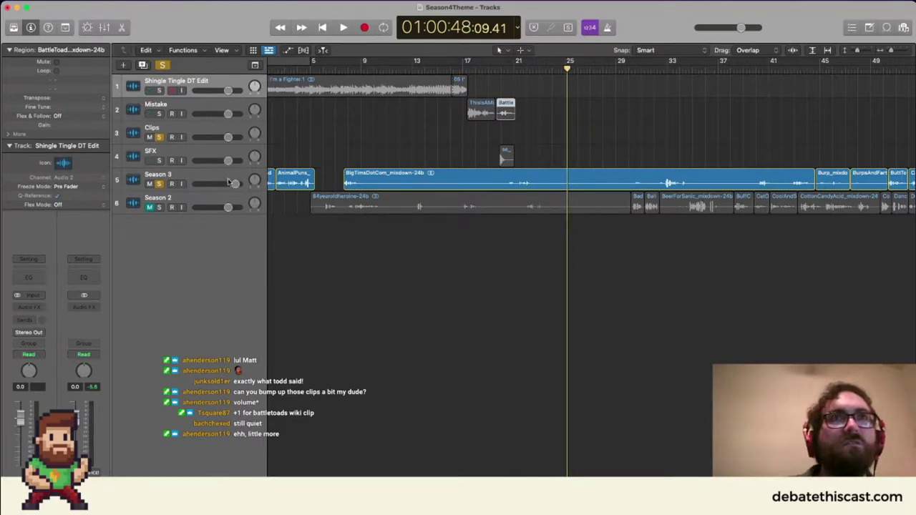
Reset the Season 3 track volume to 0.0 dB and select that track with its clips.
drag(230, 182, 216, 192)
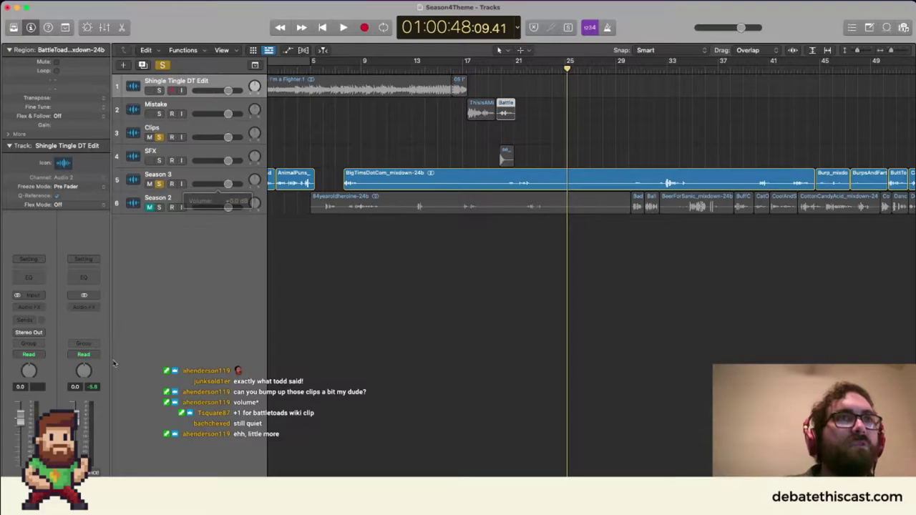
click(193, 176)
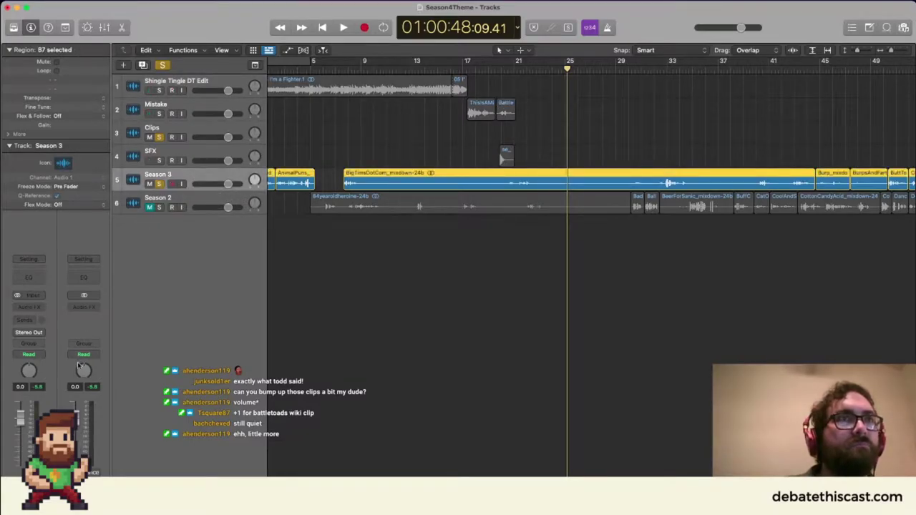
Insert a Compressor on the Season 3 track and load its VCA Squeezed preset.
click(29, 307)
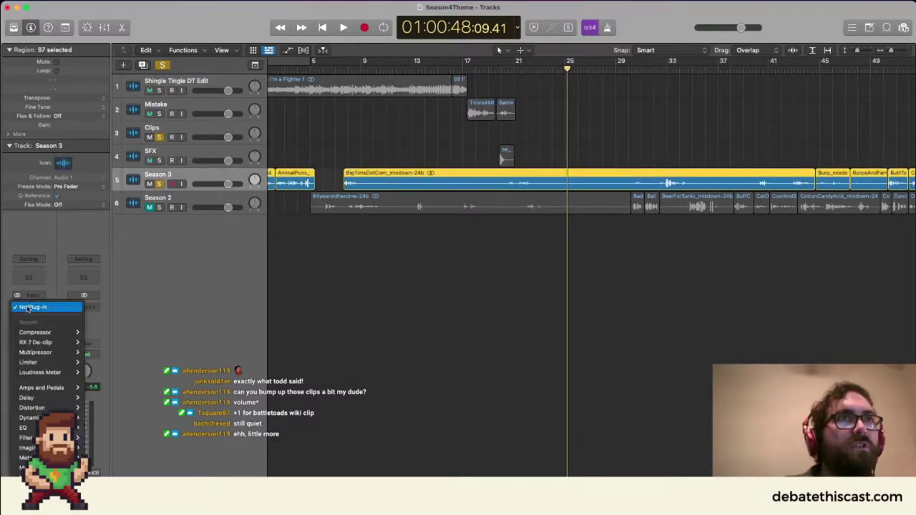
mouse_move(37, 340)
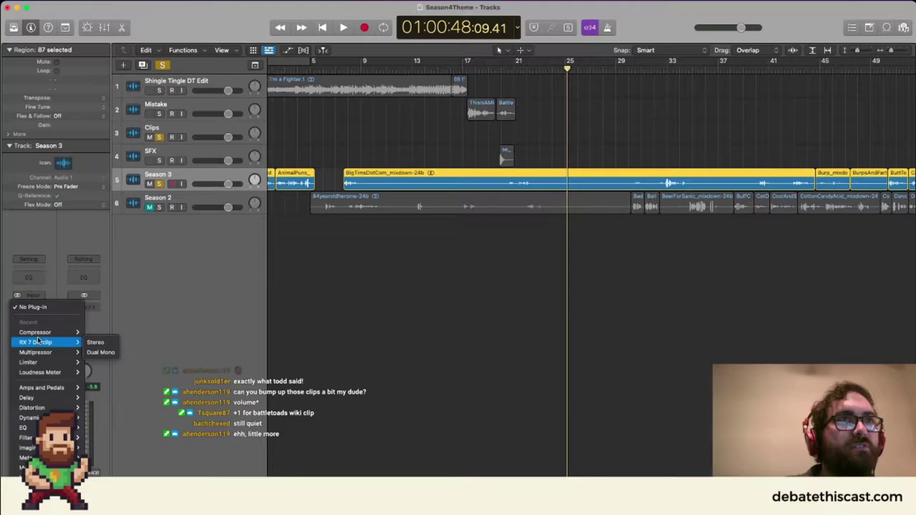
click(94, 333)
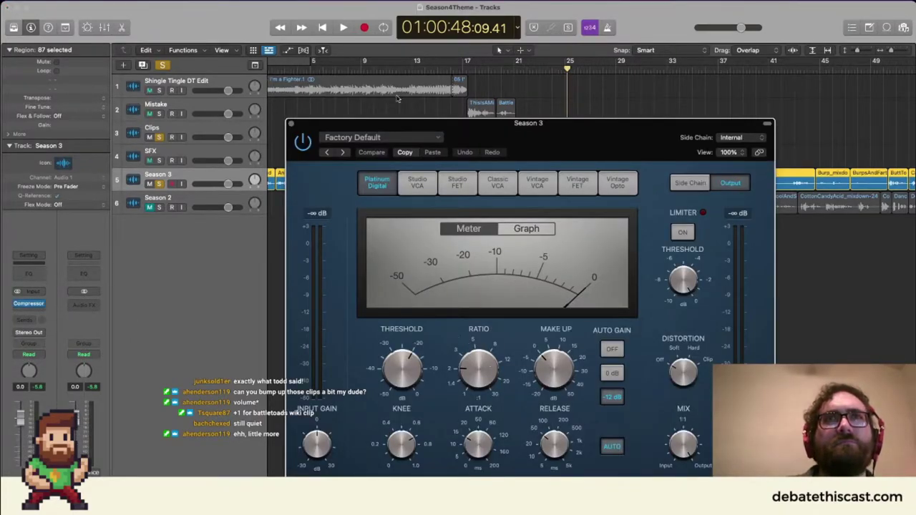
click(384, 138)
mouse_move(430, 376)
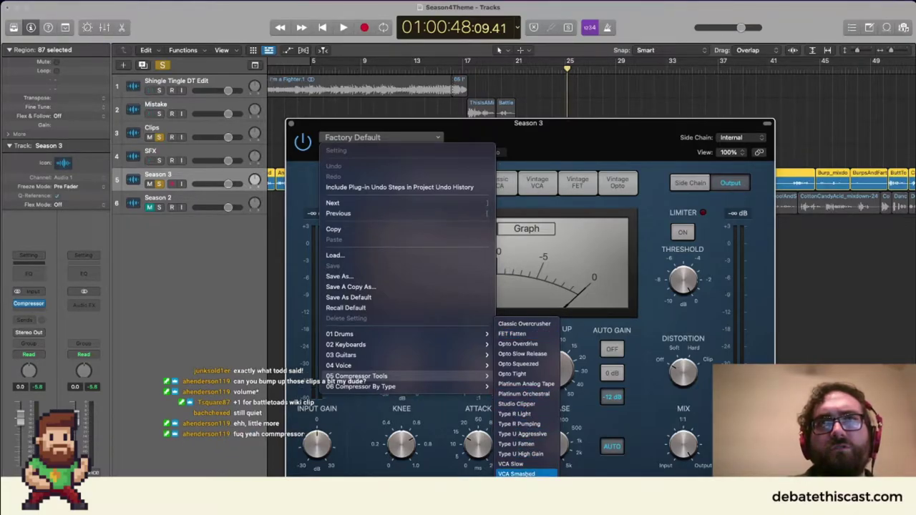
click(517, 484)
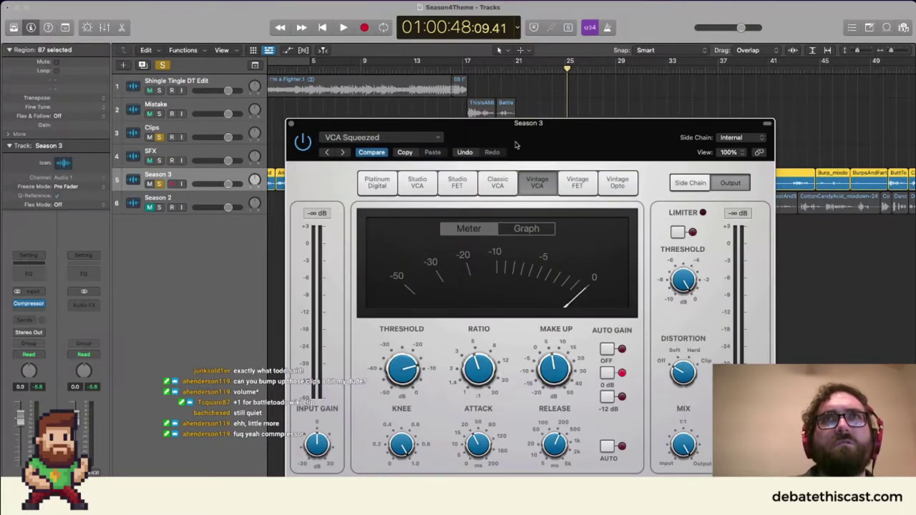
Play the long BigTimsDotCom clip from around bar 20 to check the compressed loudness.
drag(515, 146, 602, 267)
drag(495, 69, 502, 69)
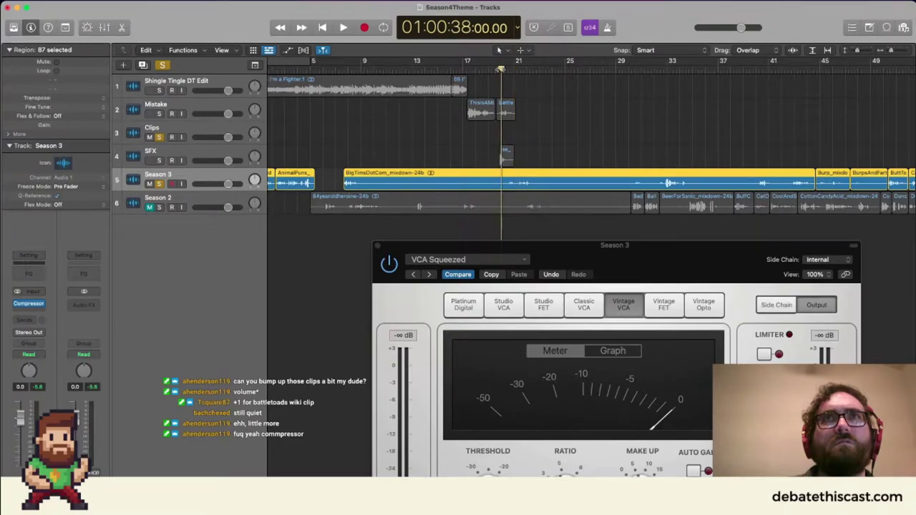
key(space)
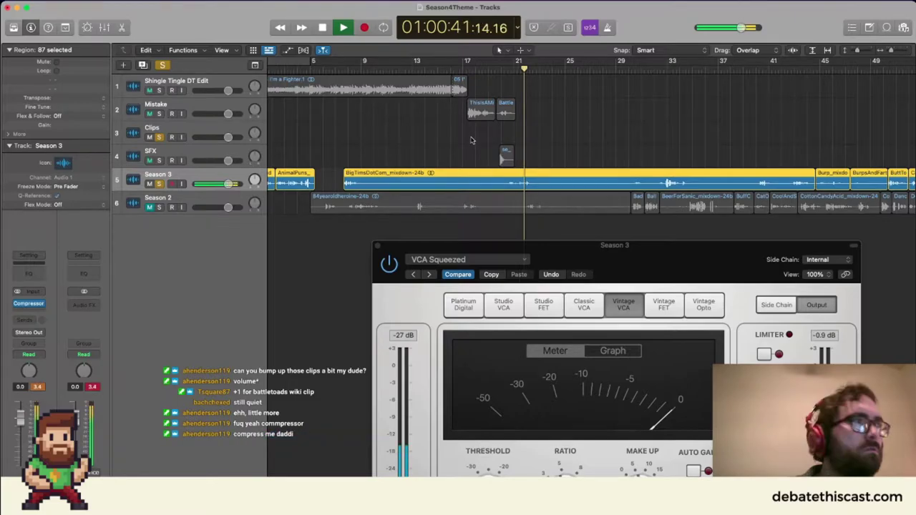
drag(618, 270, 634, 101)
Insert a Gain plug-in after the Compressor on the Season 3 track.
mouse_move(29, 304)
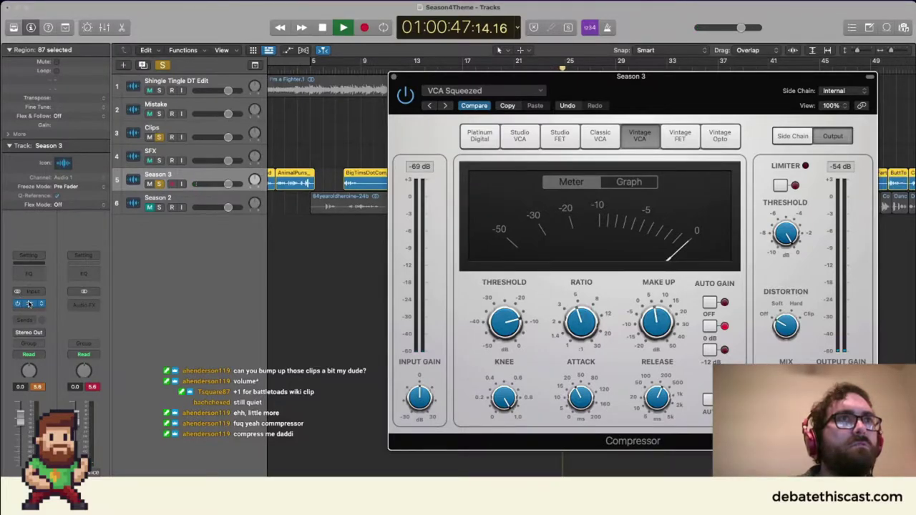
click(29, 304)
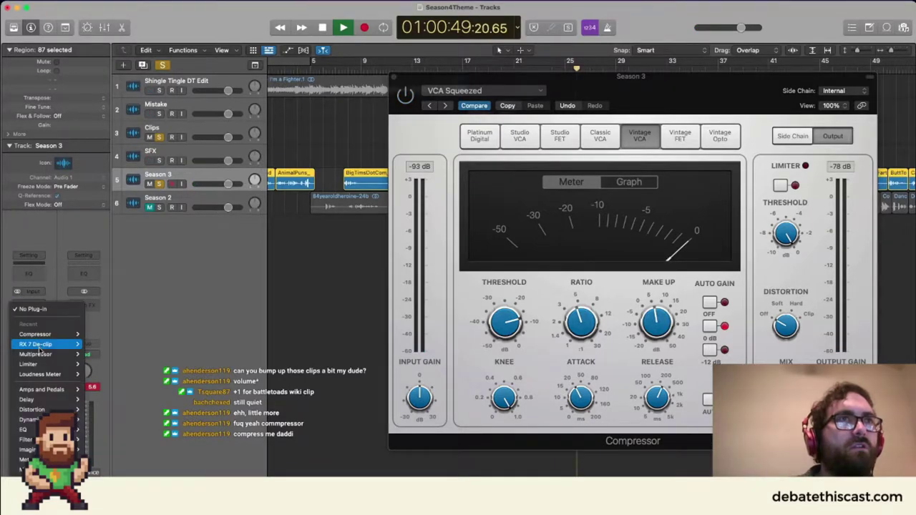
mouse_move(25, 459)
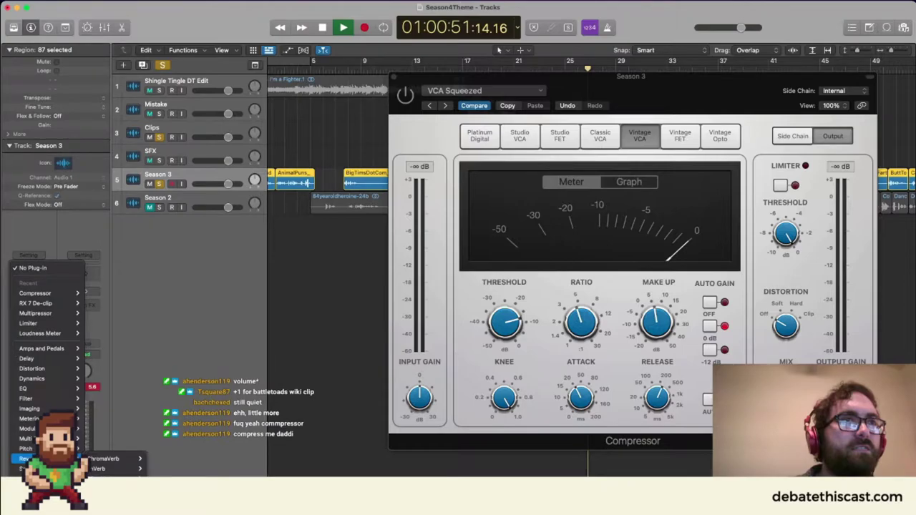
mouse_move(29, 419)
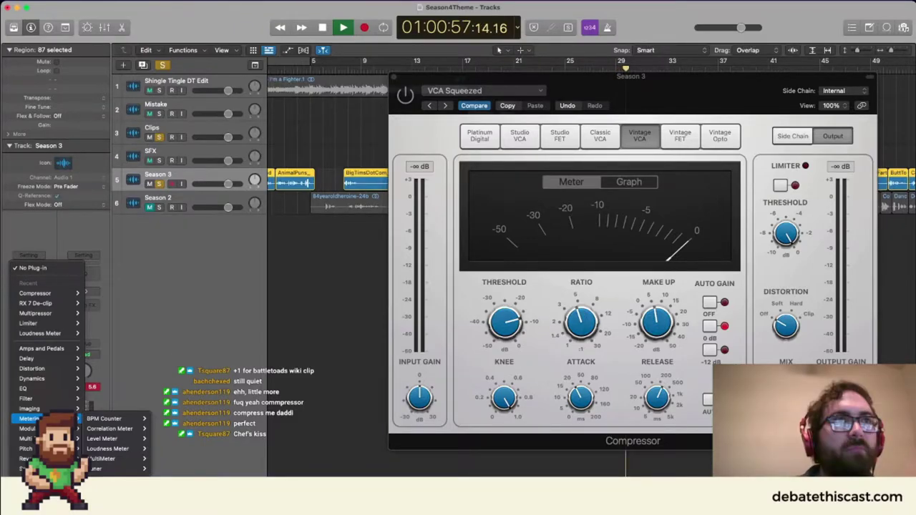
mouse_move(43, 379)
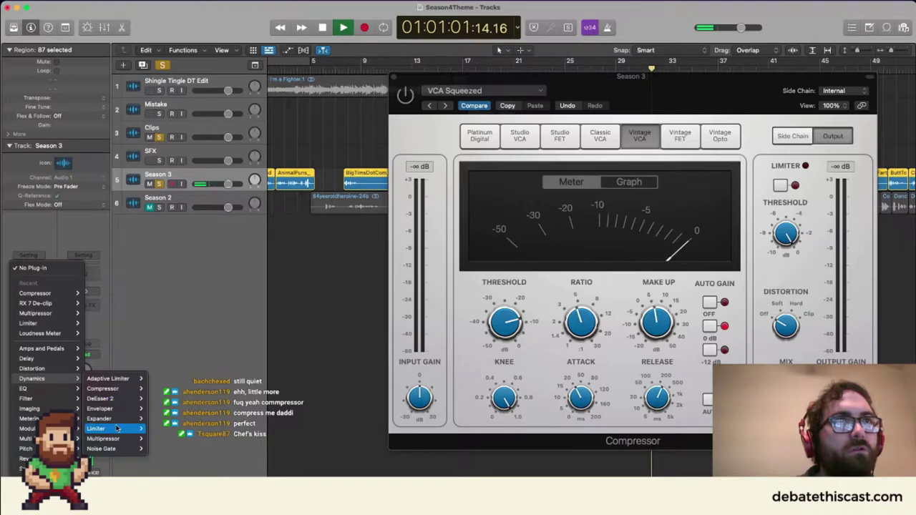
mouse_move(43, 472)
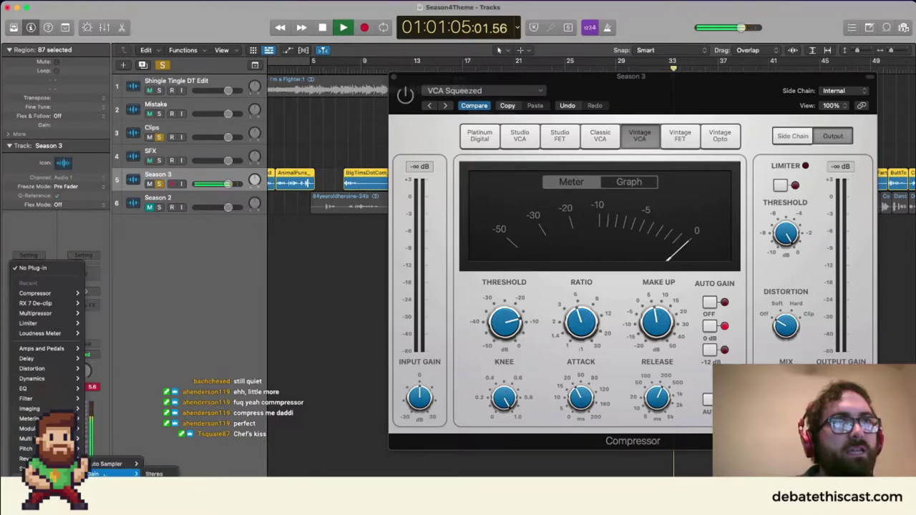
click(123, 474)
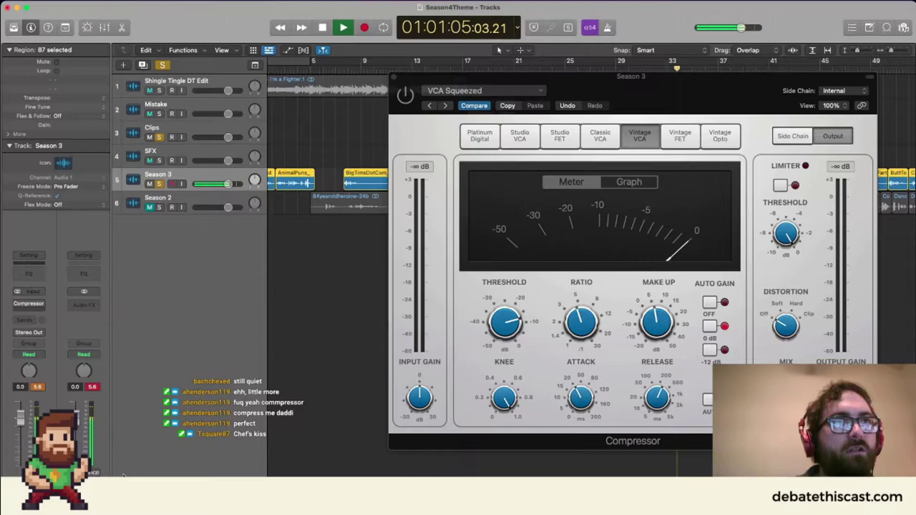
Raise the Season 3 gain to +10.1 dB and close the Compressor window, keeping the Gain window clear of the tracks.
drag(310, 209, 313, 203)
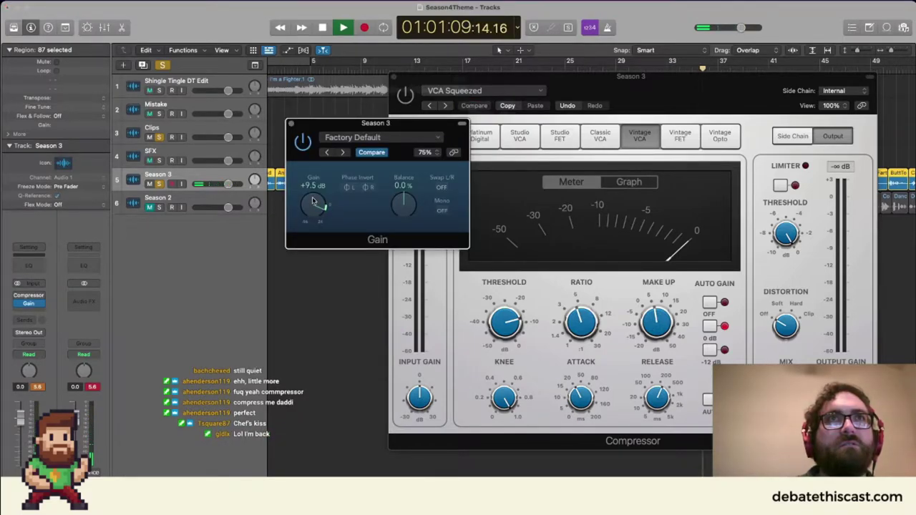
drag(313, 203, 313, 200)
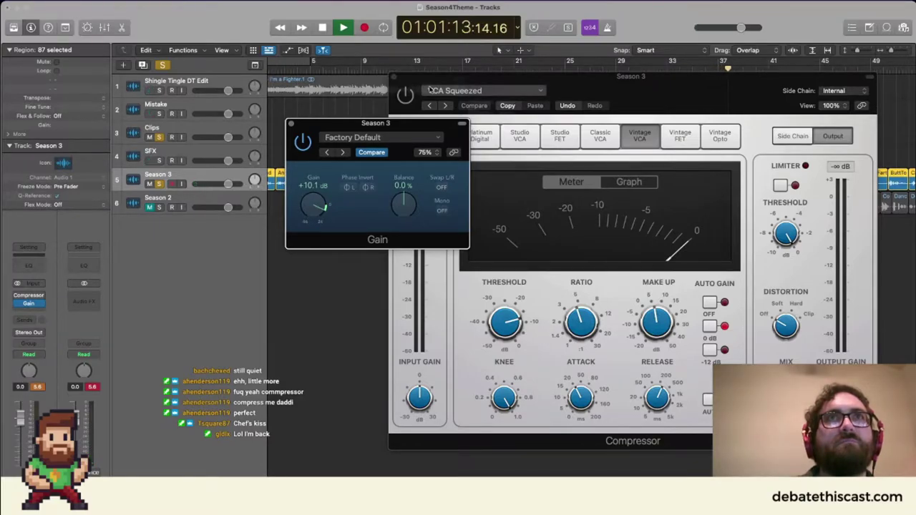
key(super+w)
drag(413, 131, 335, 325)
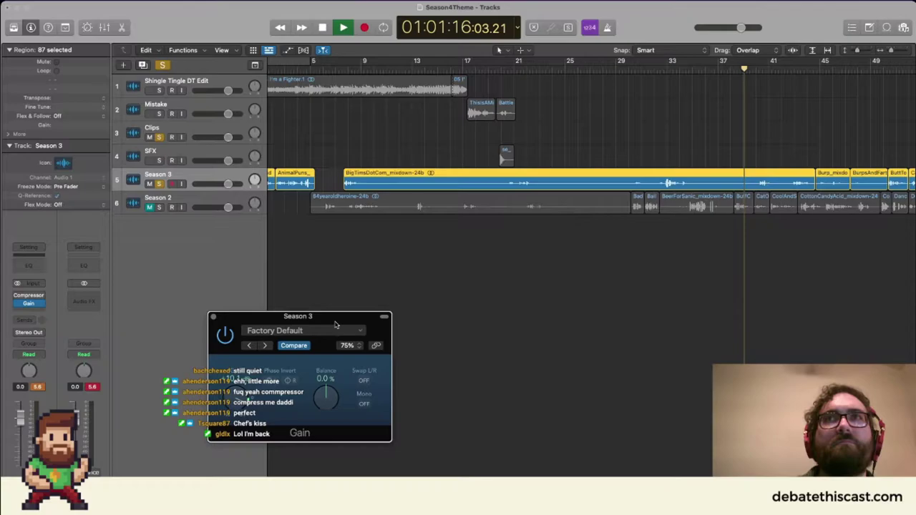
Lower the Season 3 gain to +3.0 dB while replaying the loud part of the BigTimsDotCom clip around bar 32.
click(410, 350)
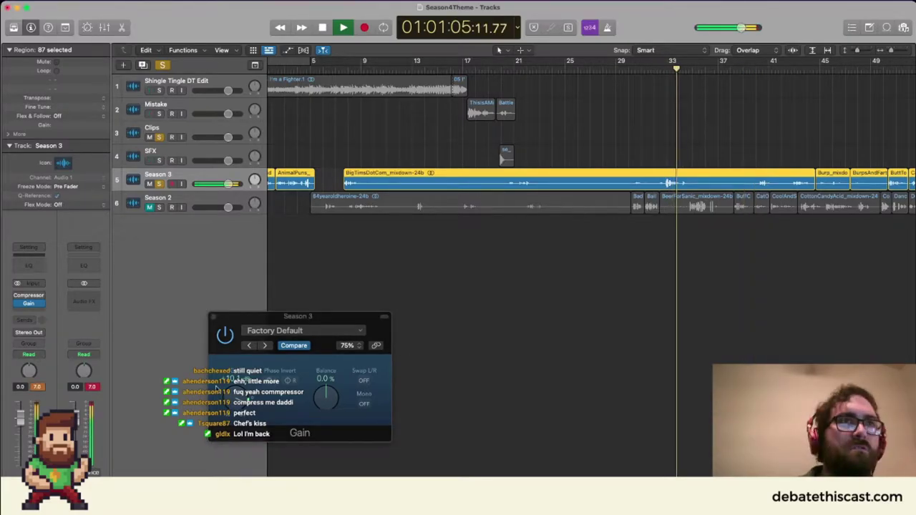
click(216, 388)
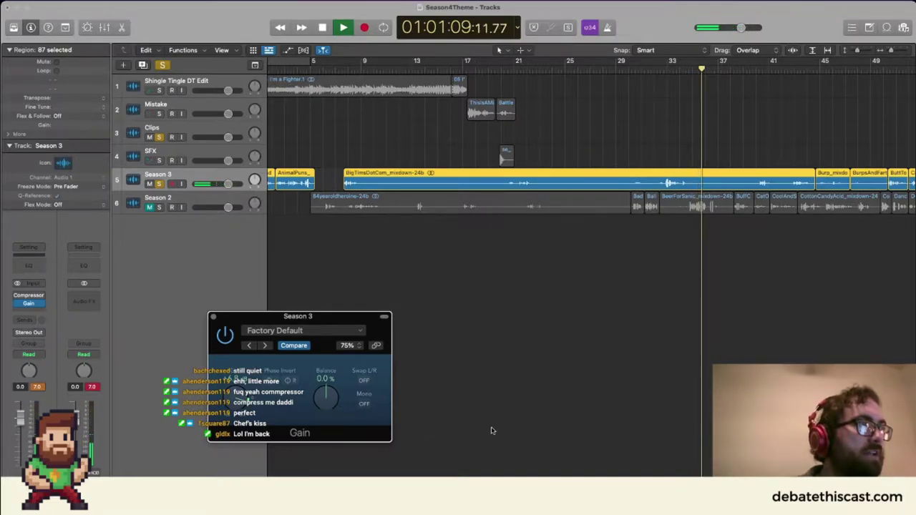
click(659, 120)
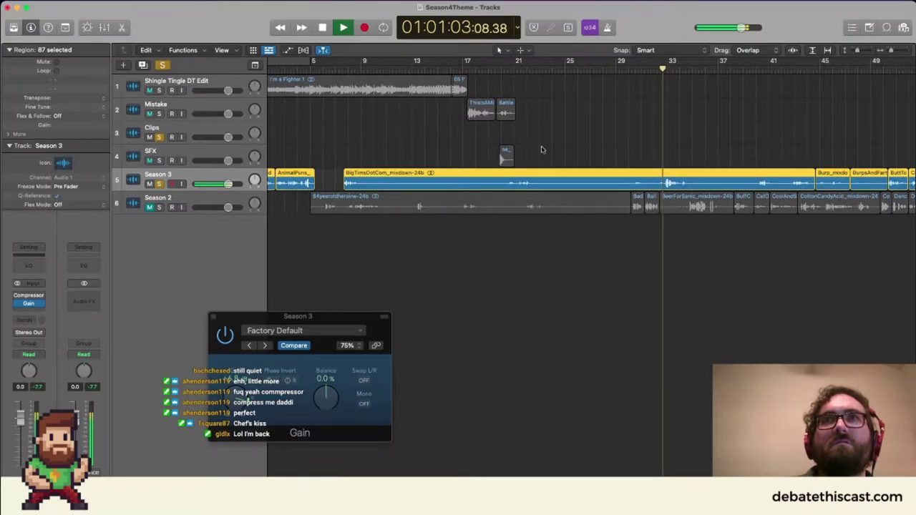
click(231, 406)
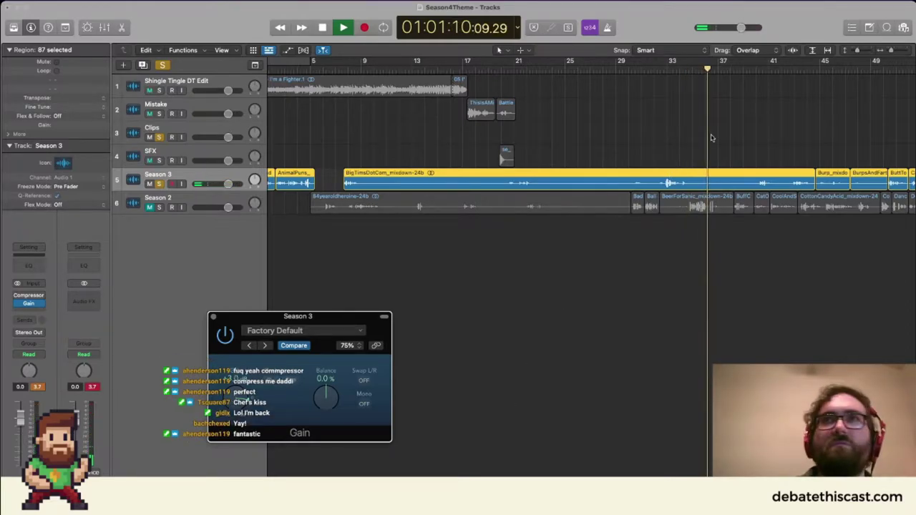
click(660, 66)
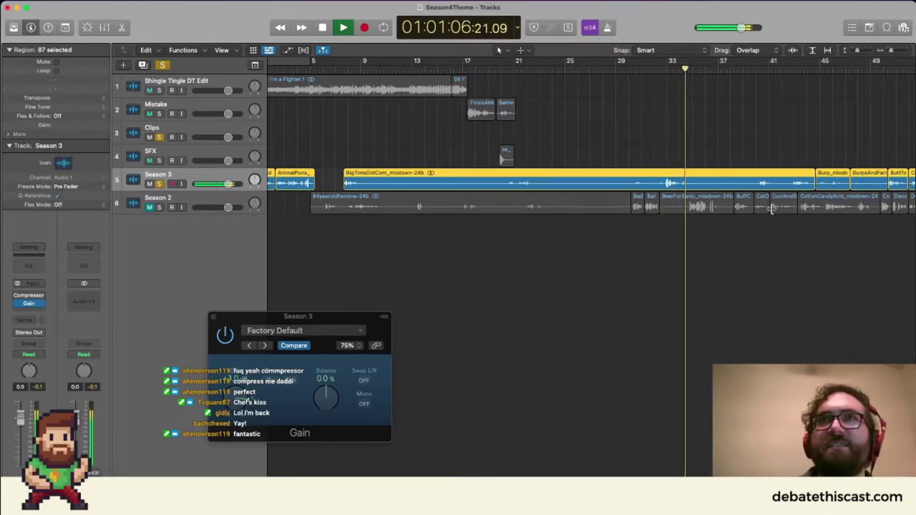
key(space)
Cut the loud part between about bars 31.5 and 34.5 out of the BigTimsDotCom clip, and restore it.
drag(656, 169, 690, 179)
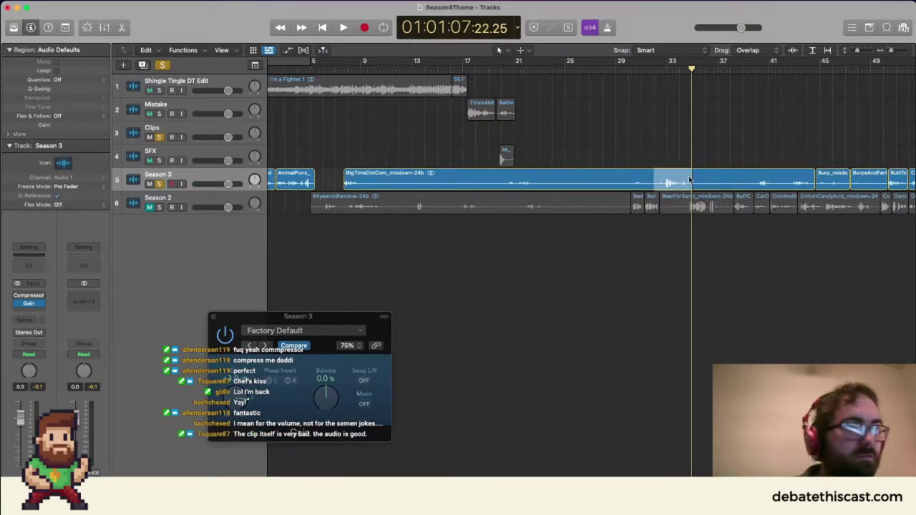
key(Delete)
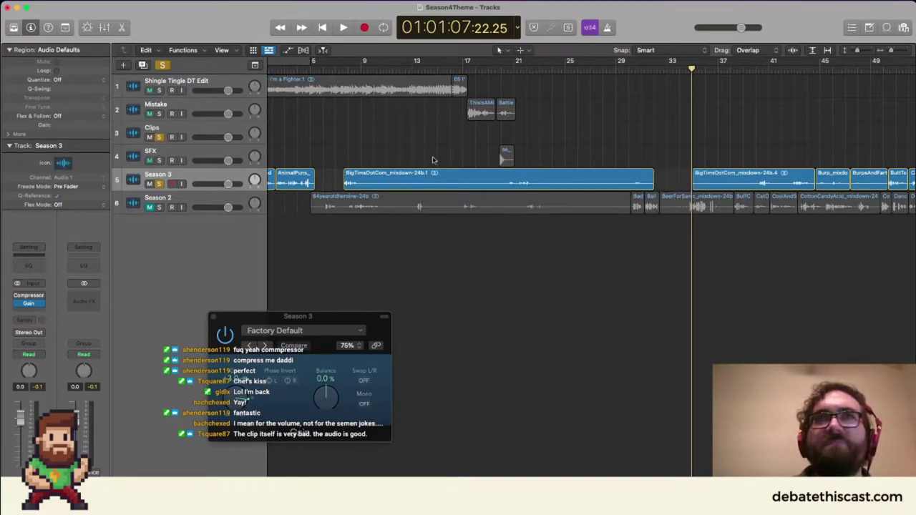
scroll(358, 143, left, 2)
click(276, 110)
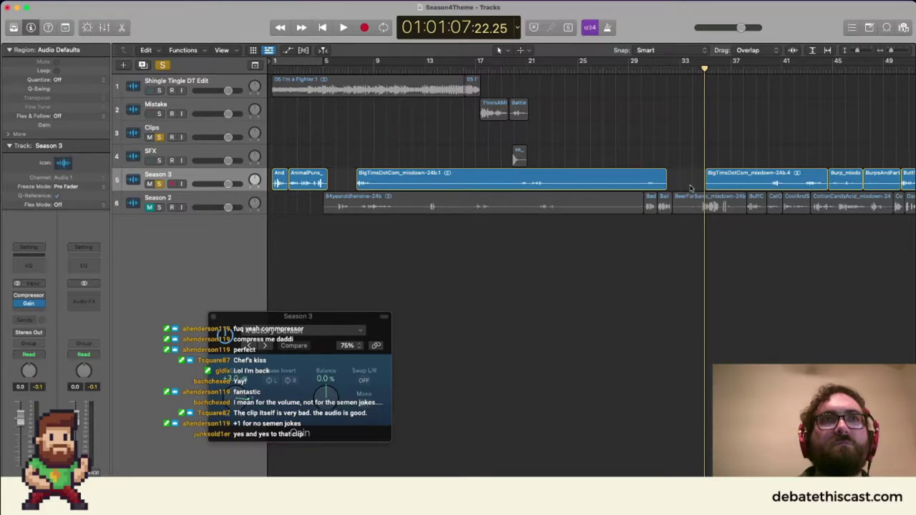
key(super+j)
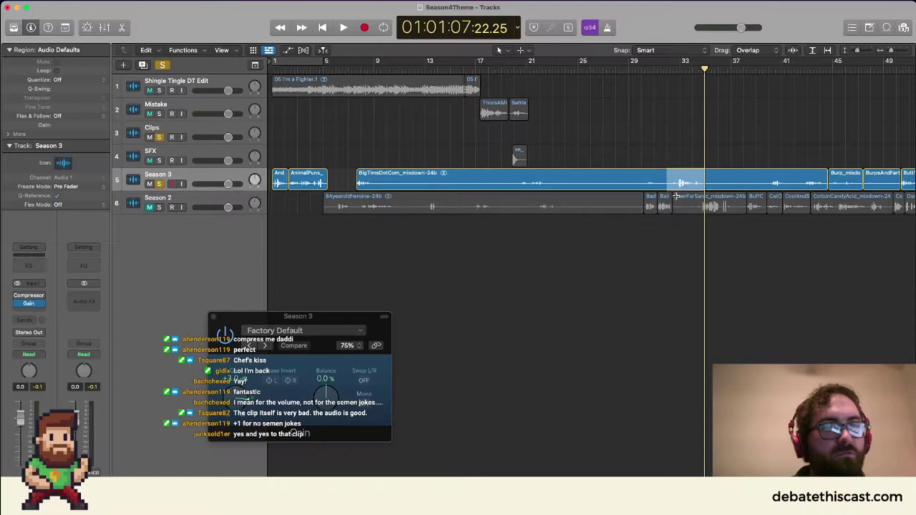
Place a trimmed copy of the BigTimsDotCom excerpt on the Clips track around bar 2.
click(278, 107)
key(super+v)
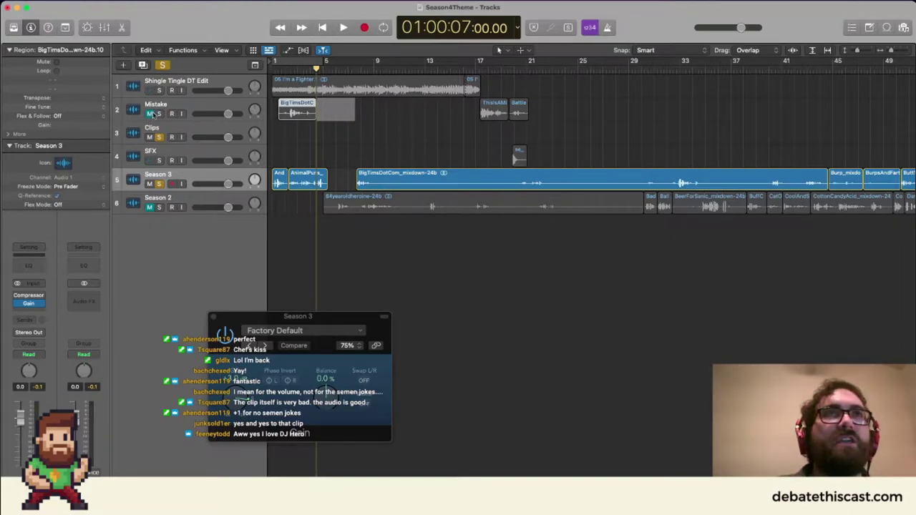
drag(295, 111, 298, 145)
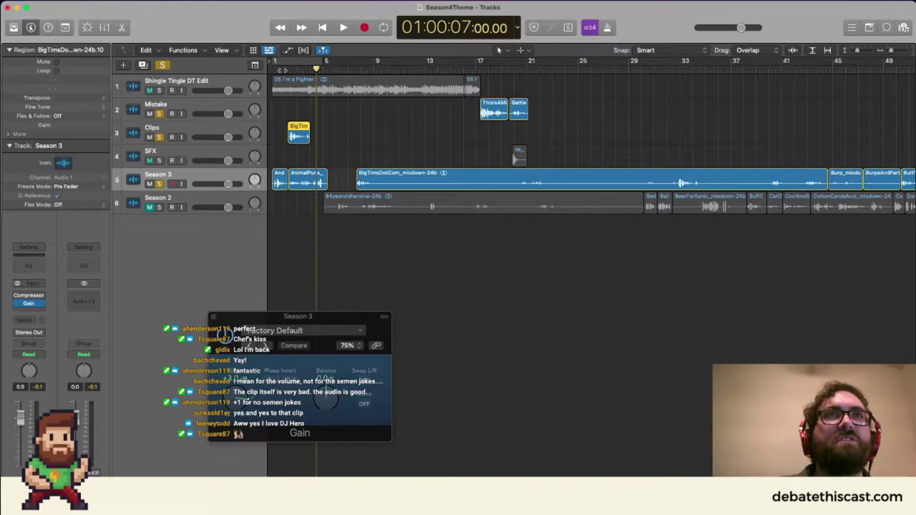
Play the BigTimsDotCom excerpt on the Clips track, with the Season 3 track unsoloed.
key(shift+Return)
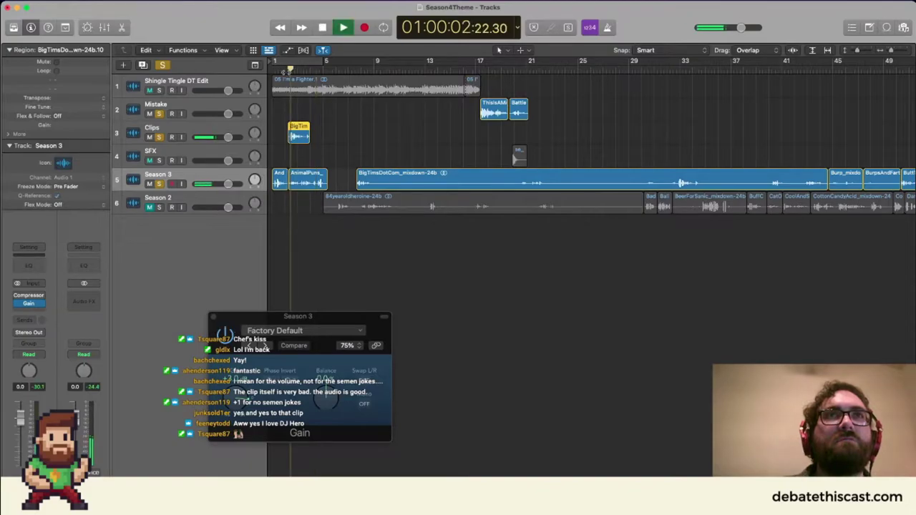
key(space)
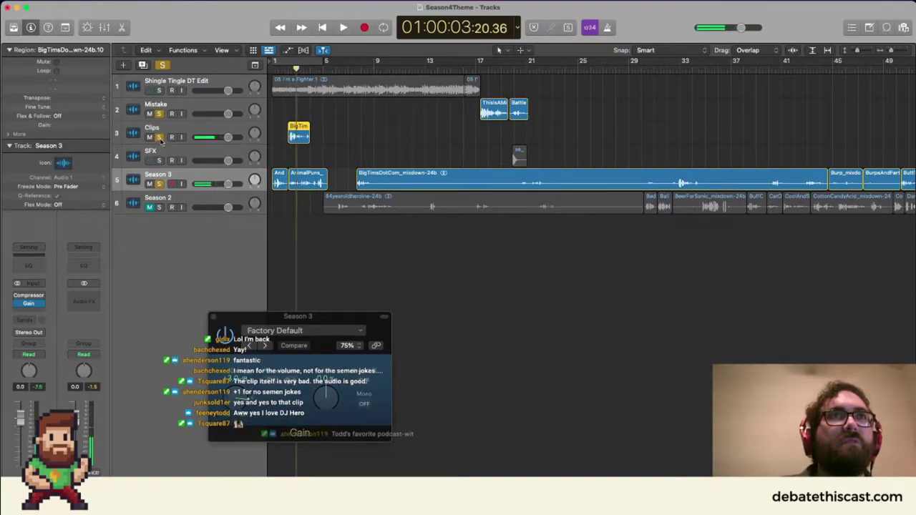
key(cmd+a)
key(space)
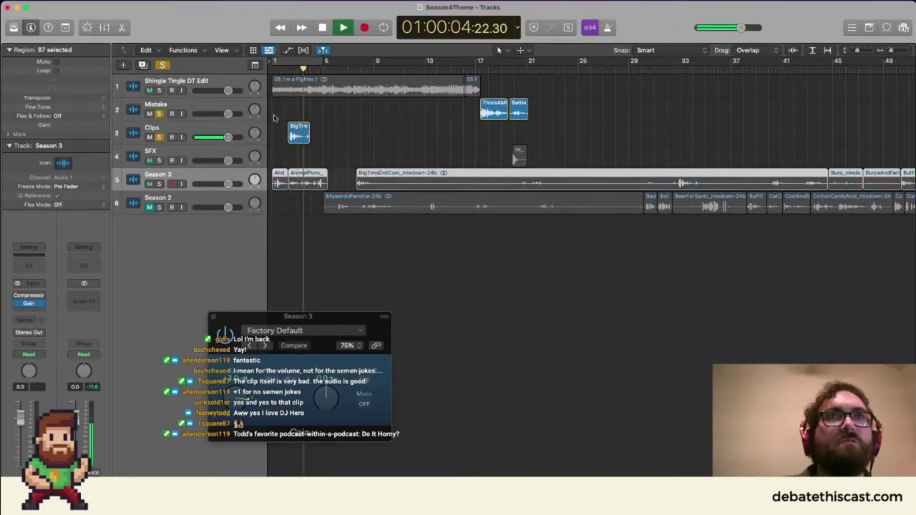
key(space)
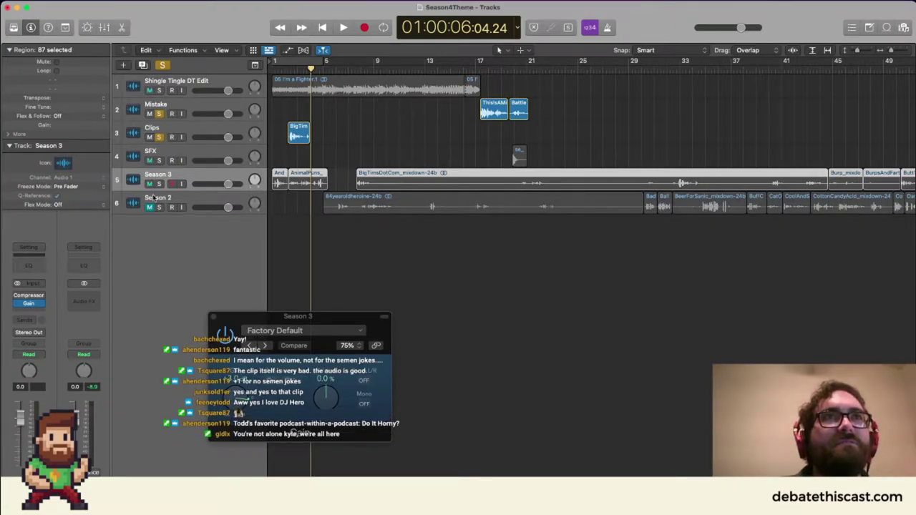
Solo the Season 3 track instead of Mistake and audition the BigTimsDotCom clip from around bar 32.
click(362, 184)
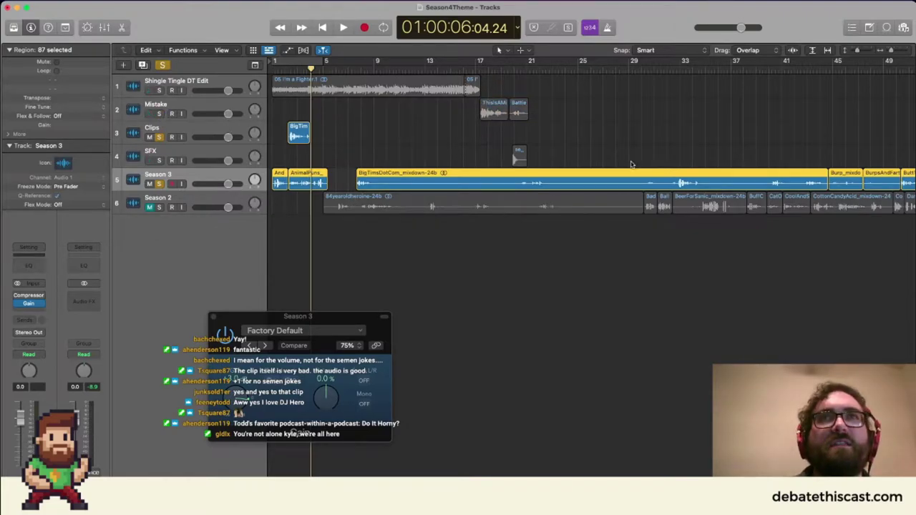
click(680, 66)
click(674, 66)
key(space)
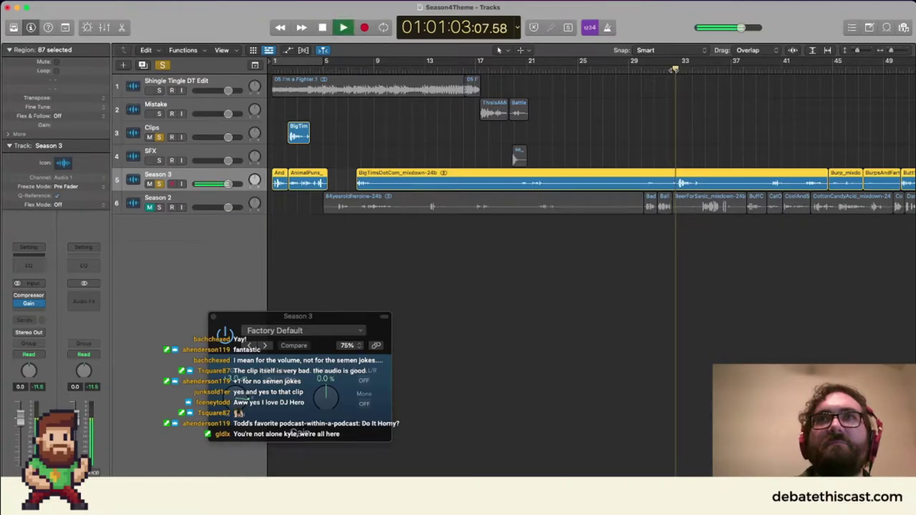
scroll(591, 143, right, 3)
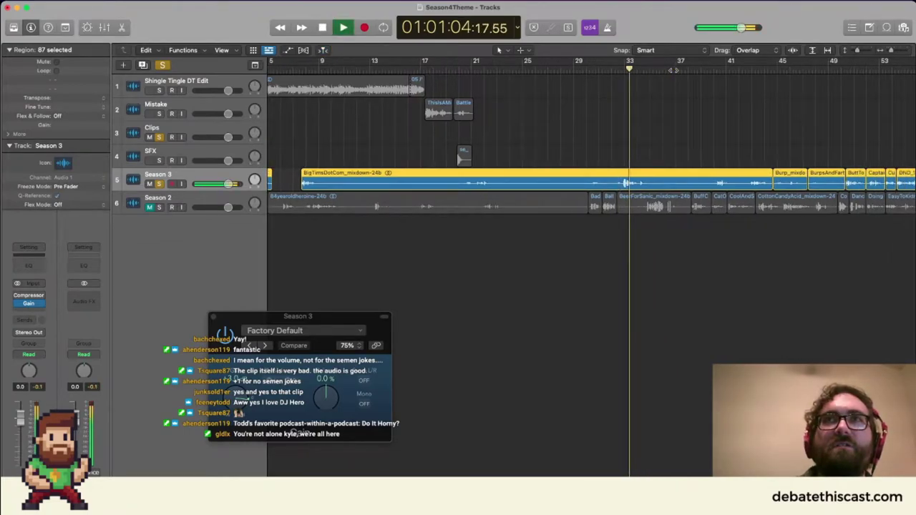
Audition the last part of the BigTimsDotCom clip on the Season 3 track from about bars 39.5 and 42.5.
scroll(678, 77, right, 2)
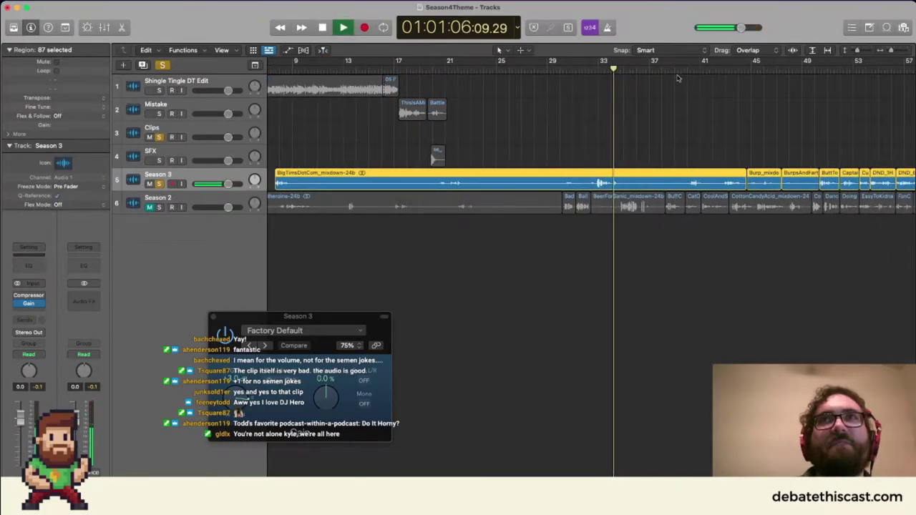
click(687, 66)
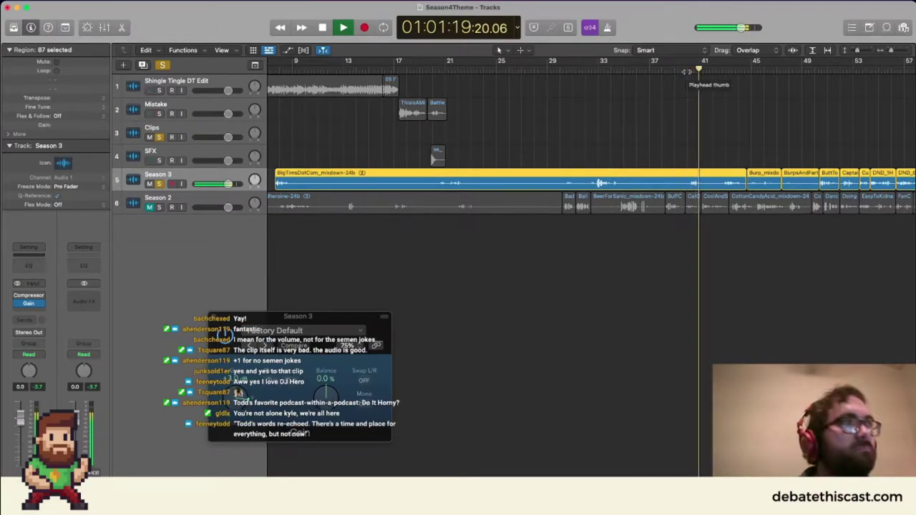
key(space)
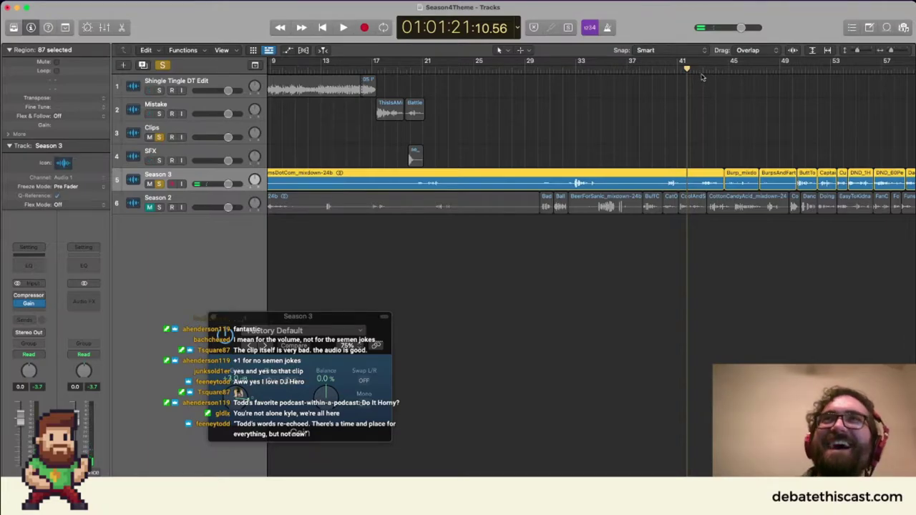
click(702, 74)
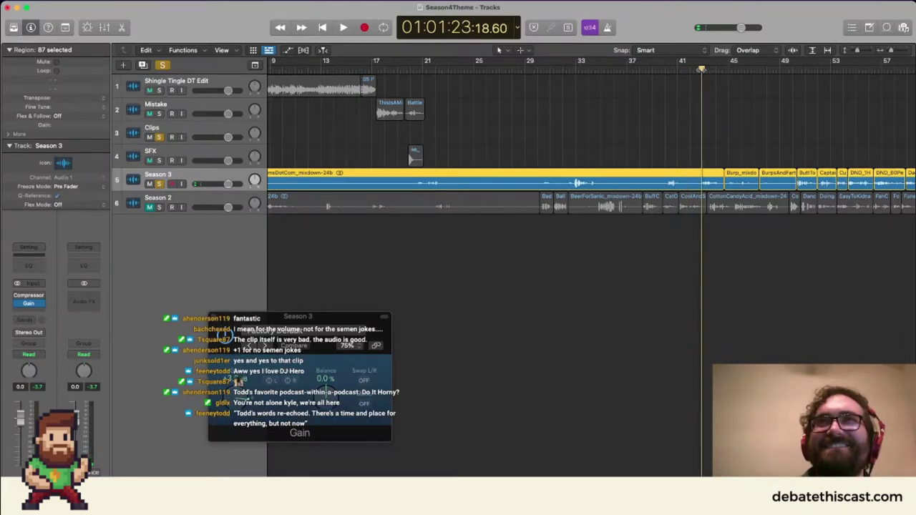
key(space)
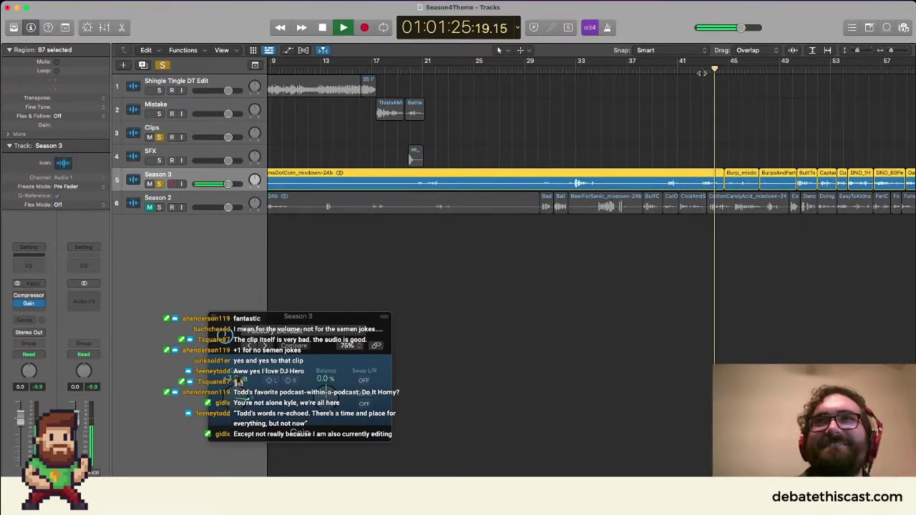
key(space)
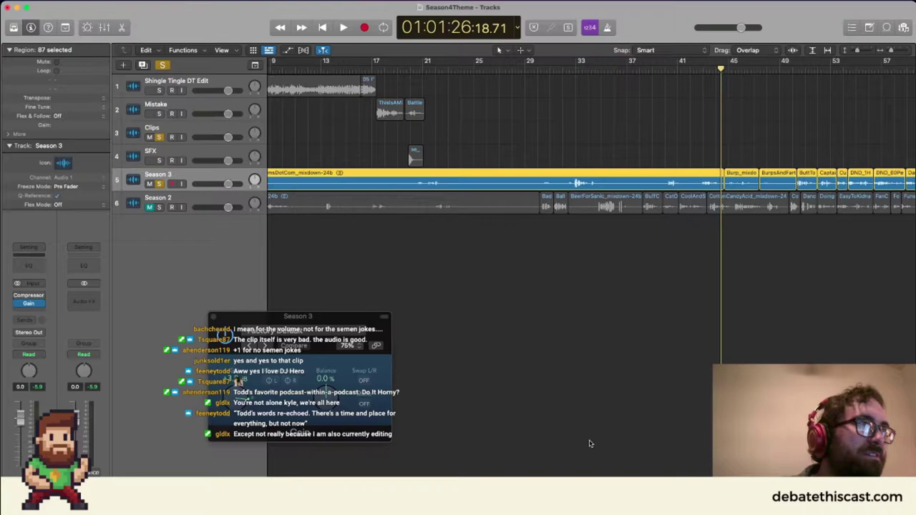
Replay the BigTimsDotCom clip from about bar 32 and again from about bar 40 to compare possible excerpts.
drag(696, 176, 716, 177)
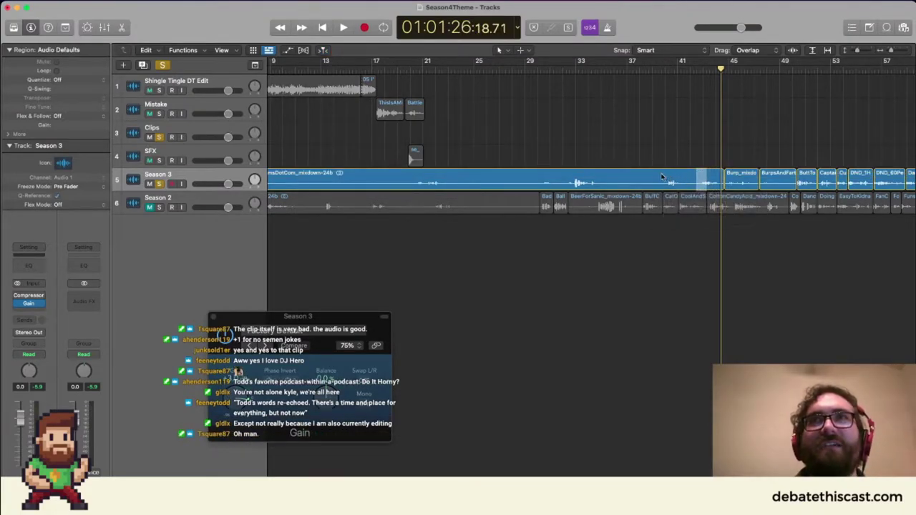
click(571, 69)
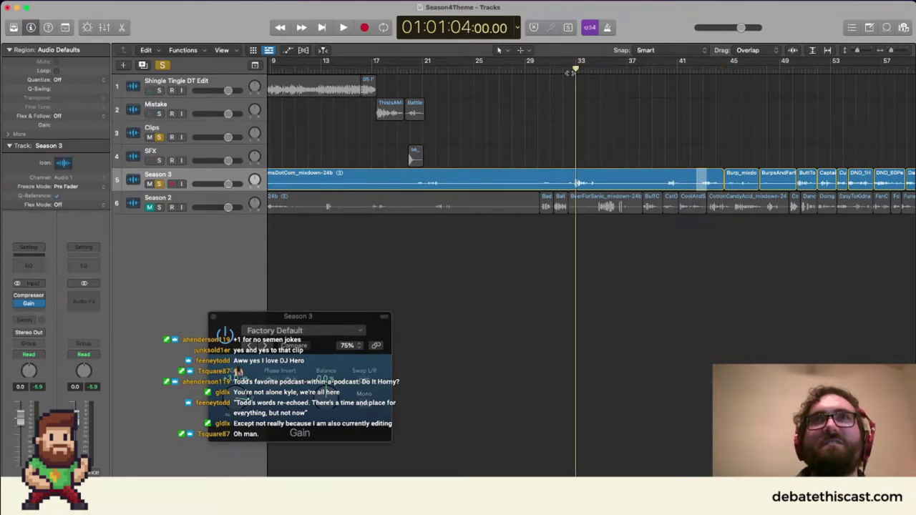
key(space)
click(571, 71)
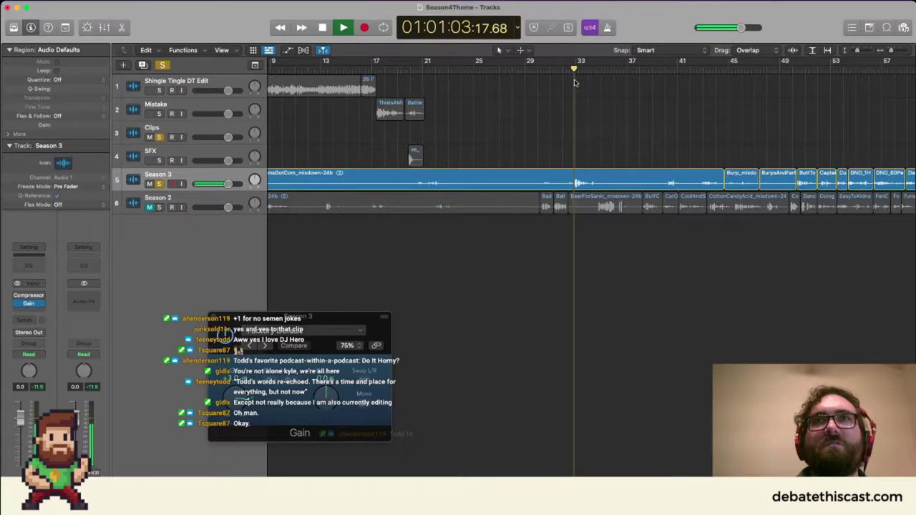
click(668, 70)
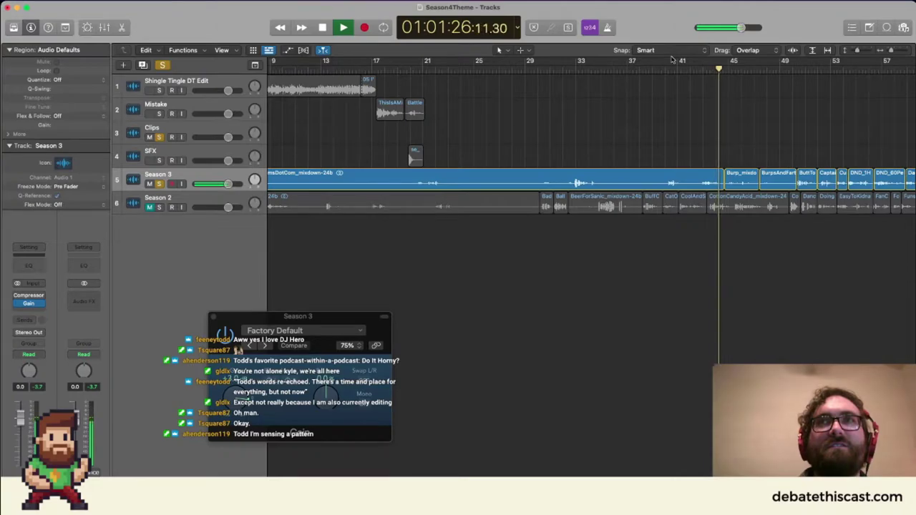
key(space)
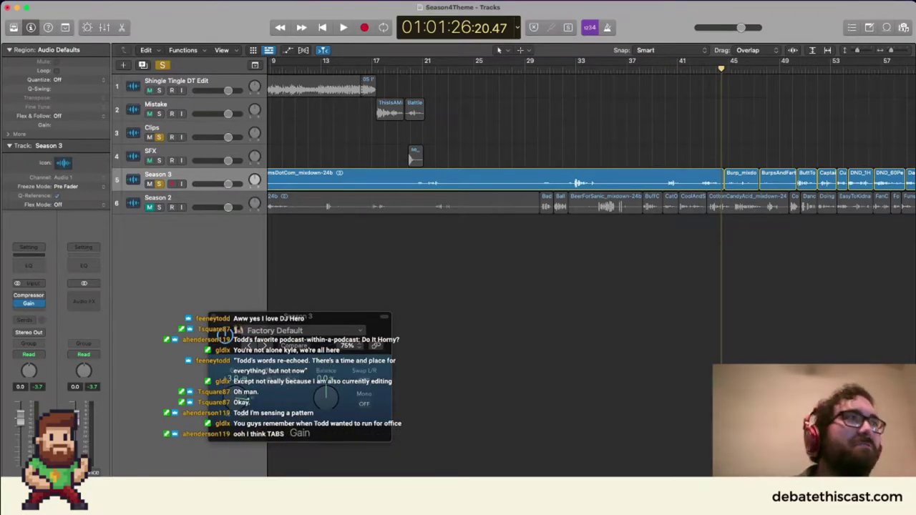
Replace the BigTimsDotCom excerpt near bar 2 of the Clips track with a copy of the Season 3 clip's bars 40 to 41.
drag(341, 323, 650, 354)
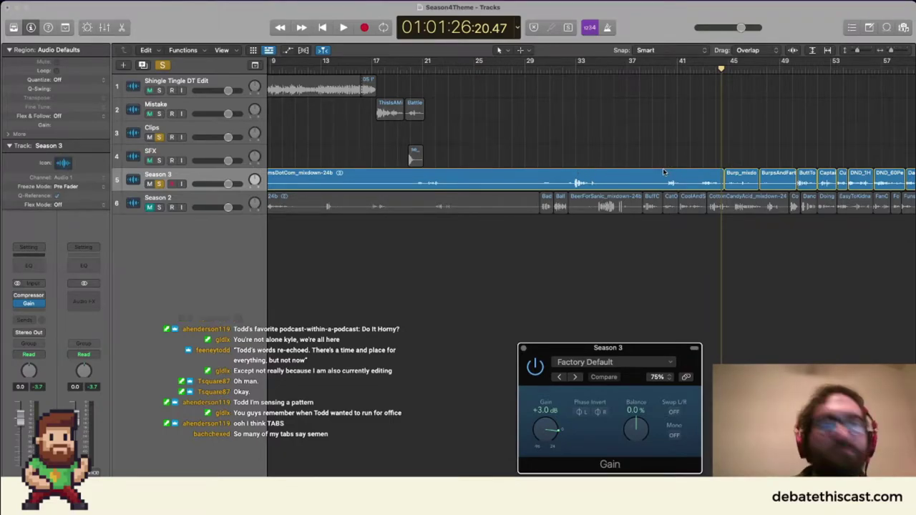
drag(663, 172, 679, 183)
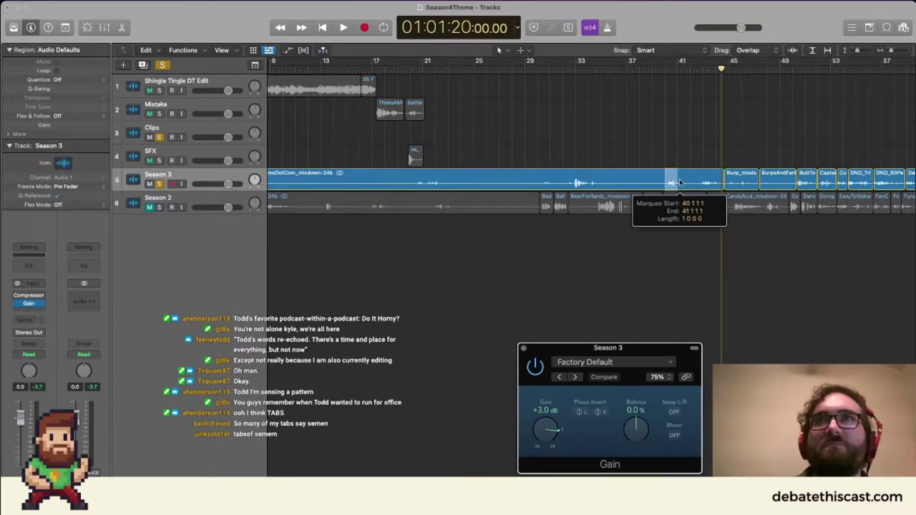
scroll(312, 138, left, 5)
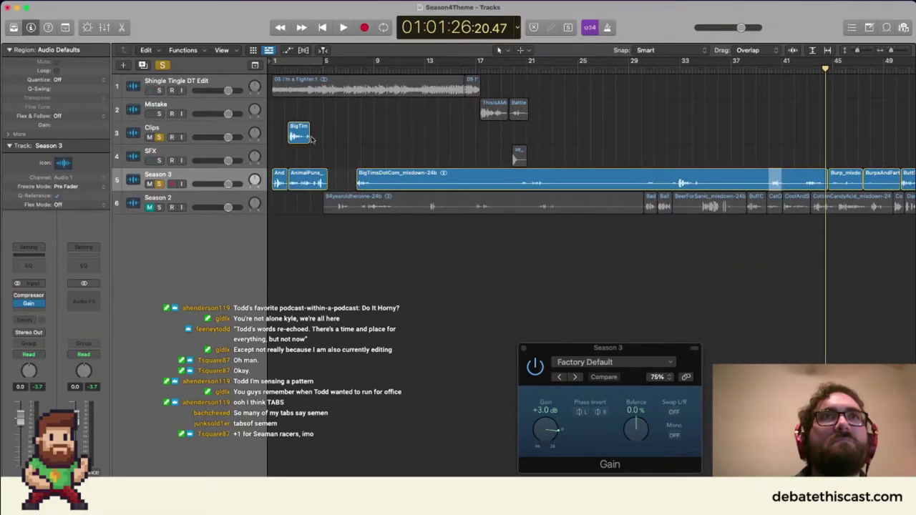
click(300, 136)
key(Delete)
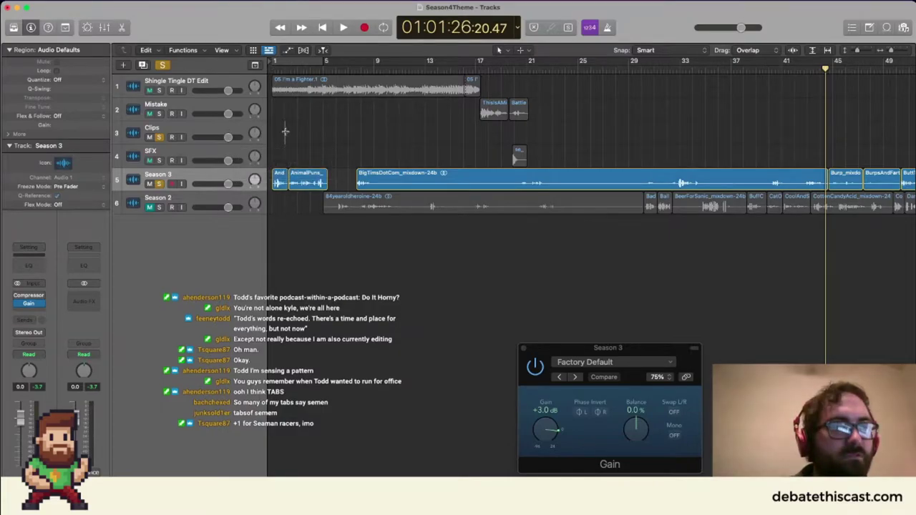
key(super+z)
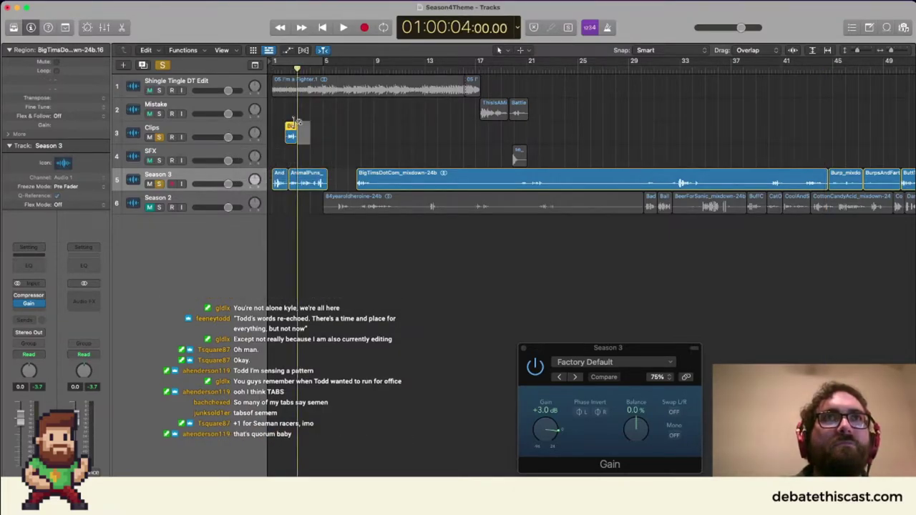
mouse_move(298, 125)
mouse_down()
mouse_move(298, 179)
mouse_move(298, 126)
mouse_up()
Audition the Burp and BurpsAndFarts clips on the Season 3 track from about bar 44.5.
scroll(790, 175, right, 5)
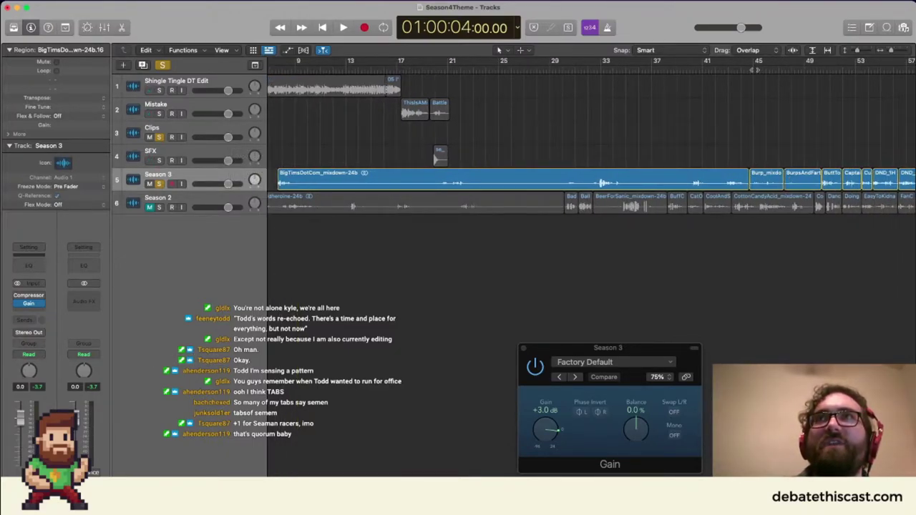
click(755, 70)
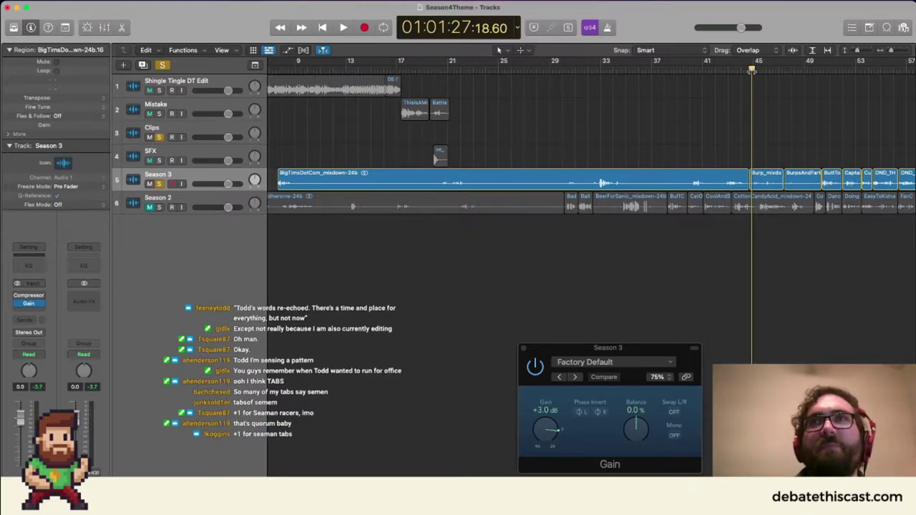
key(space)
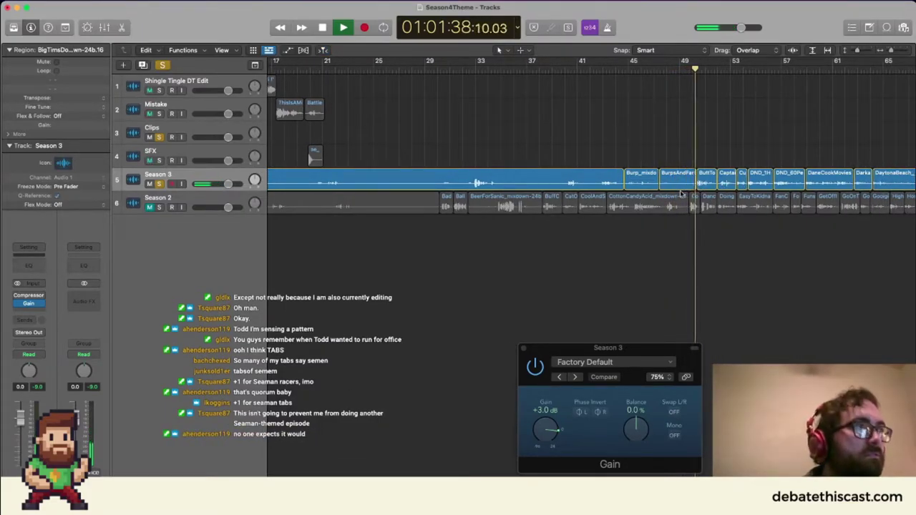
key(space)
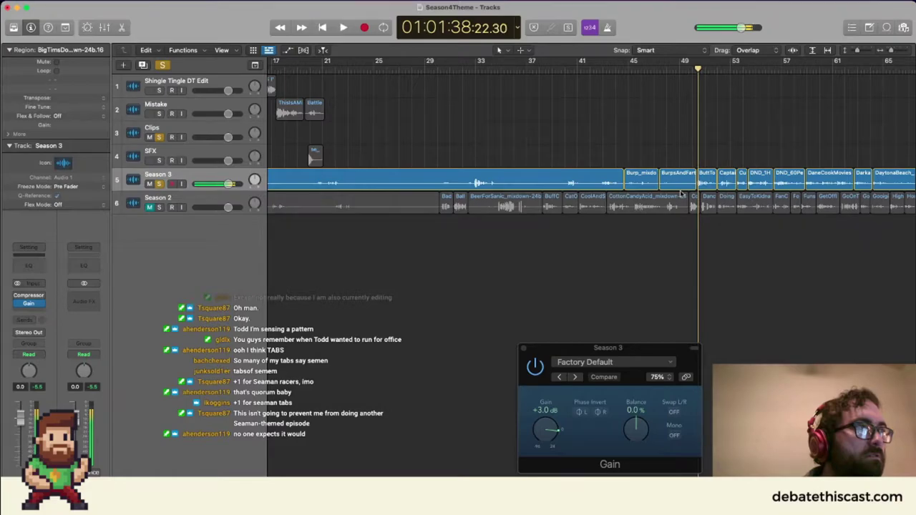
Move the BurpsAndFarts clip from the Season 3 track to the Clips track at about bar 3.
double_click(680, 181)
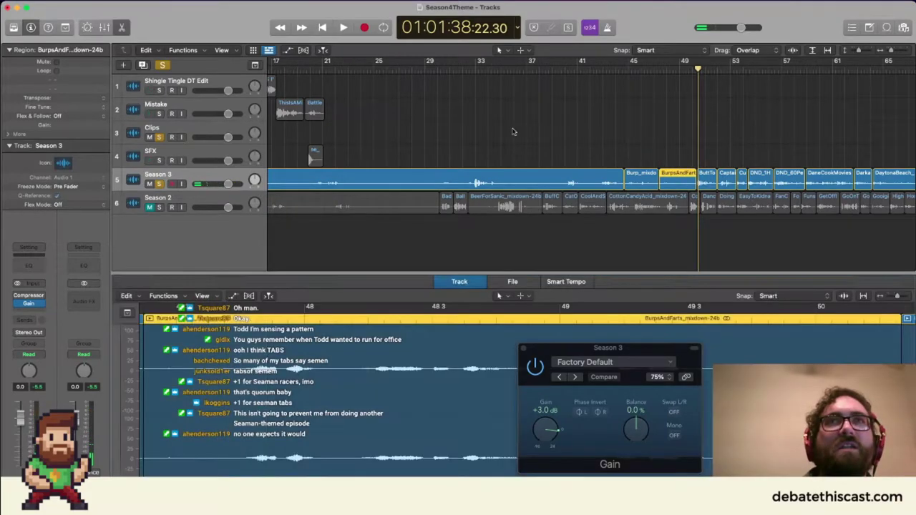
scroll(507, 132, left, 8)
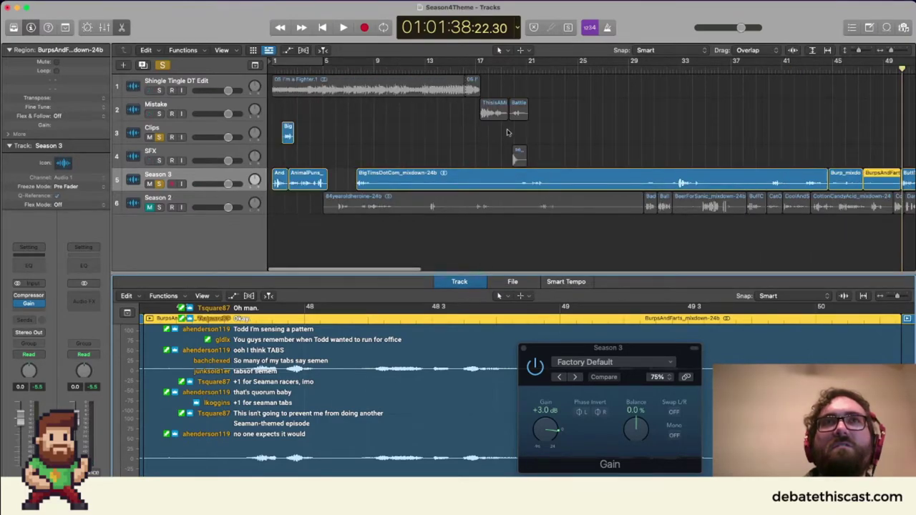
drag(873, 177, 300, 138)
Raise the Season 3 track's Gain plug-in to +8.2 dB and audition its clips from about bar 50.
scroll(706, 137, right, 10)
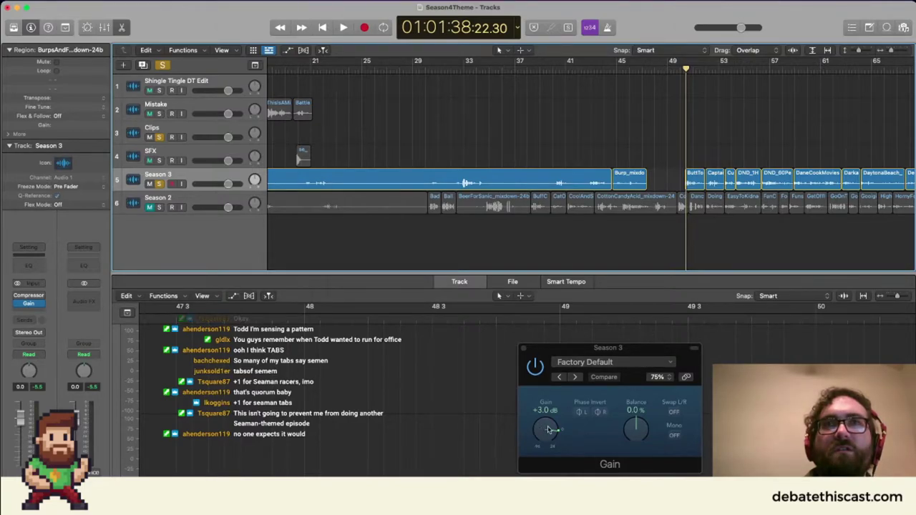
drag(549, 430, 553, 425)
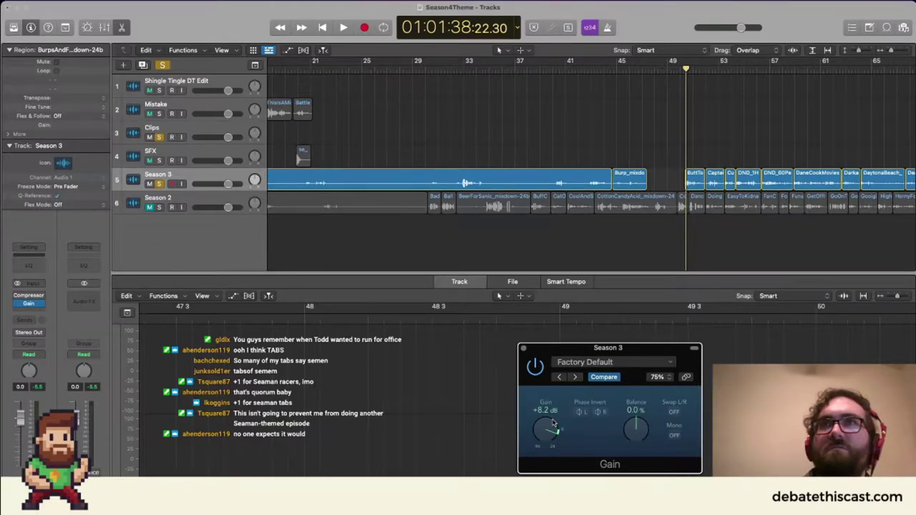
key(space)
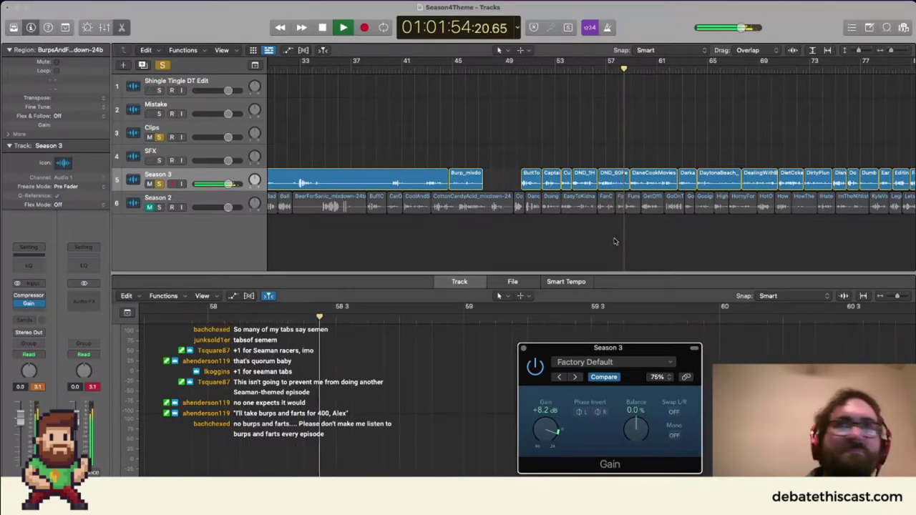
key(space)
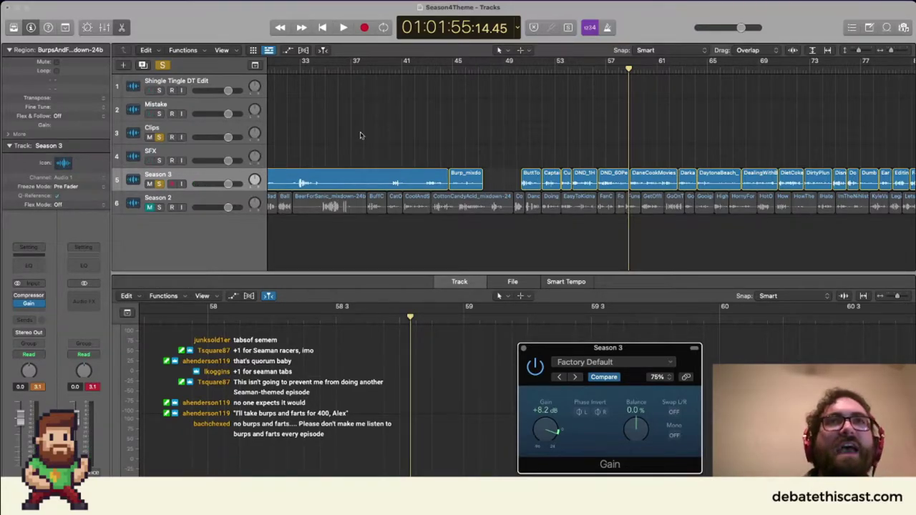
Unsolo the Season 3 track and audition the BurpsAndFarts clip on the Clips track from about bar 3.
scroll(361, 135, left, 10)
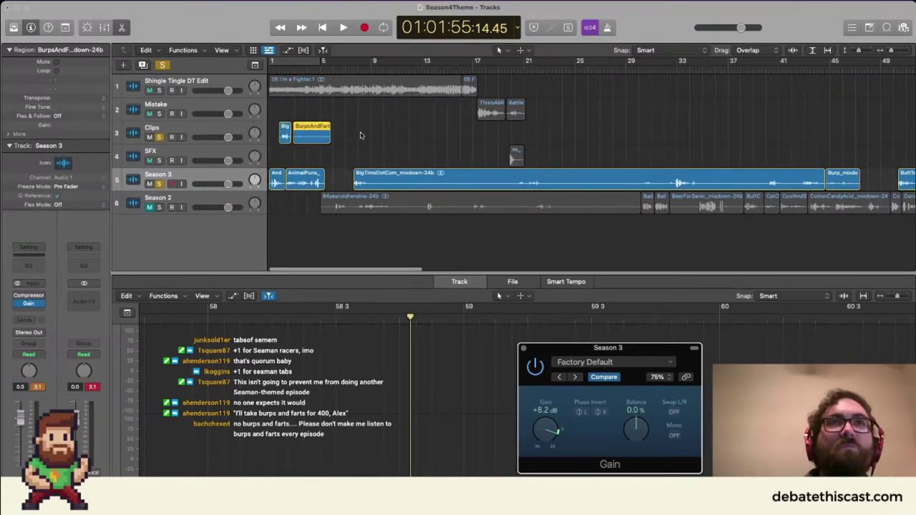
click(296, 70)
key(space)
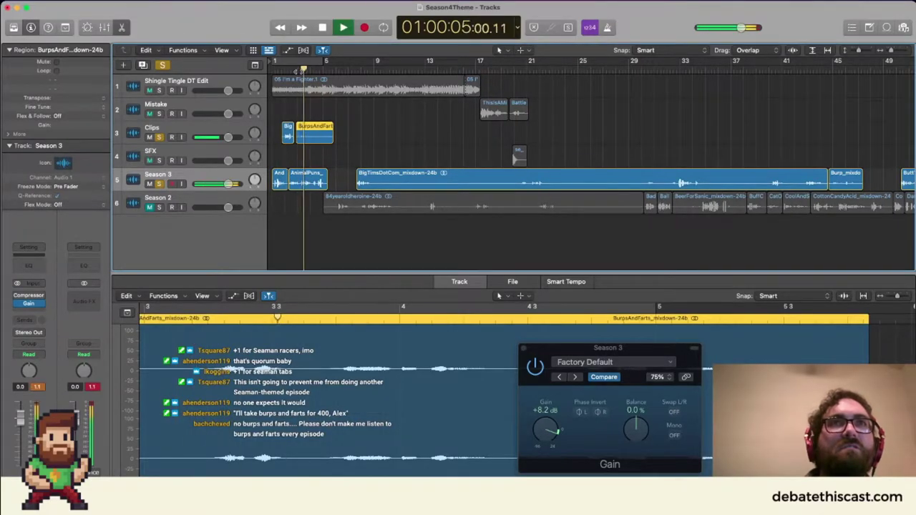
key(space)
click(151, 184)
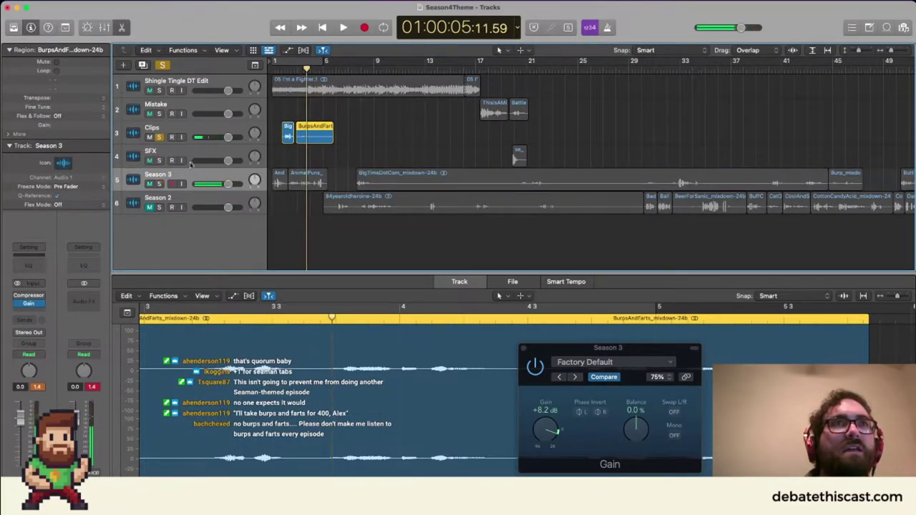
click(302, 67)
key(space)
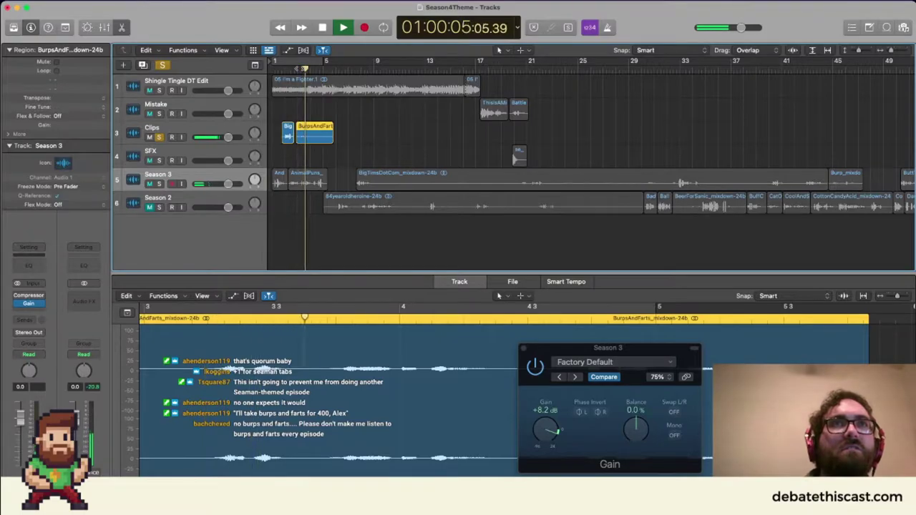
key(space)
Add a Gain plug-in to the Clips track with the gain set to +10.1 dB.
click(194, 132)
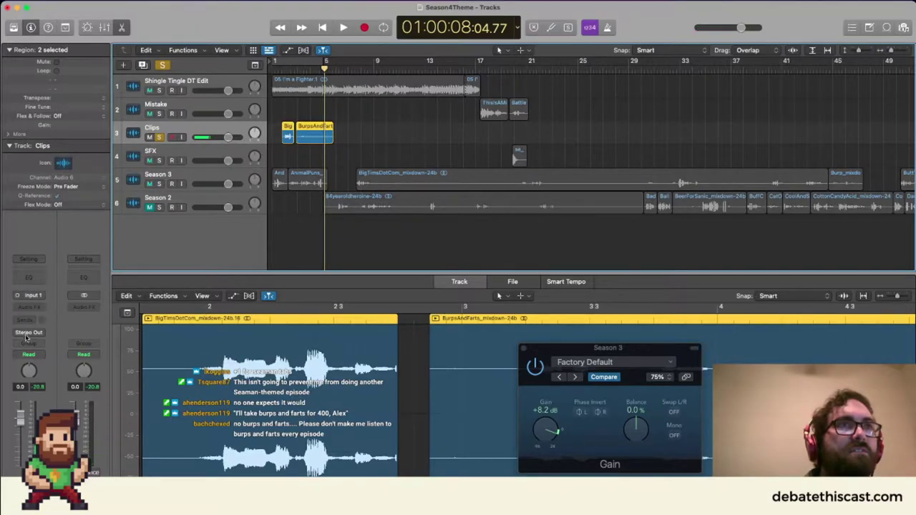
click(27, 308)
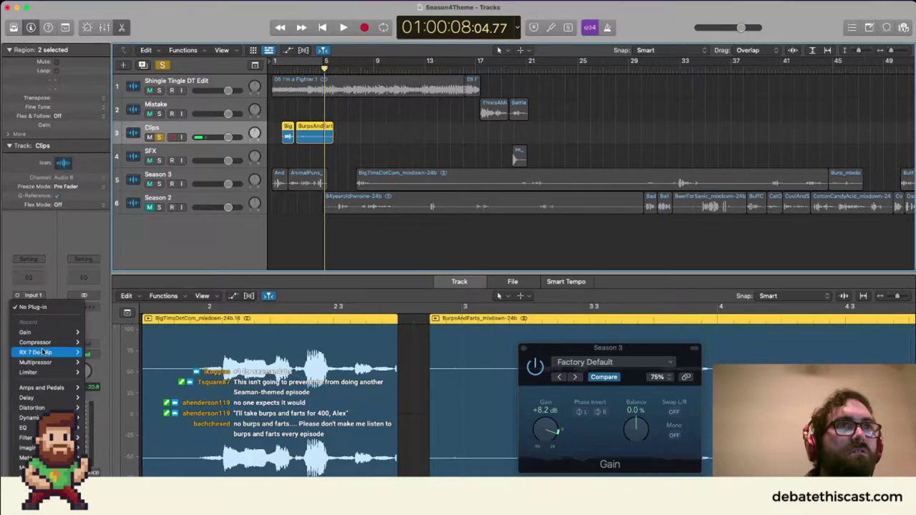
click(101, 332)
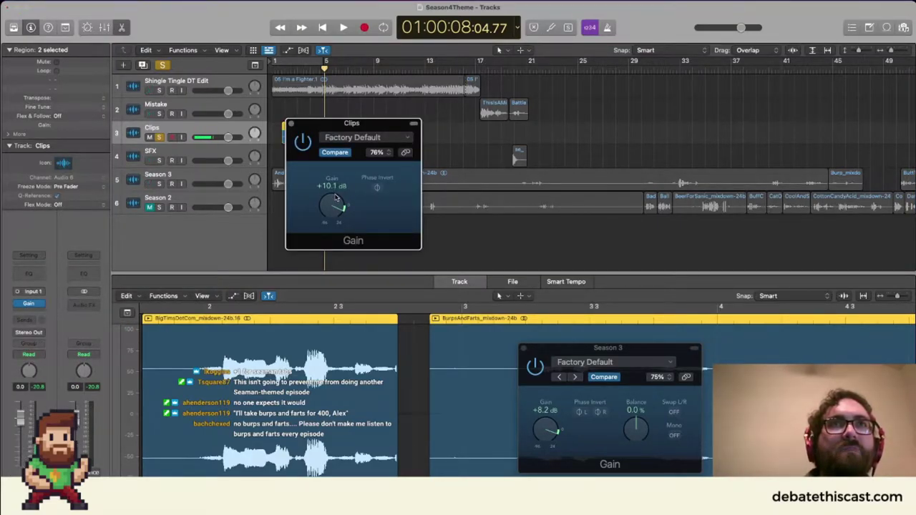
key(super+w)
Play the boosted BurpsAndFarts clip from about bar 4 and unsolo the Clips track.
click(310, 64)
key(space)
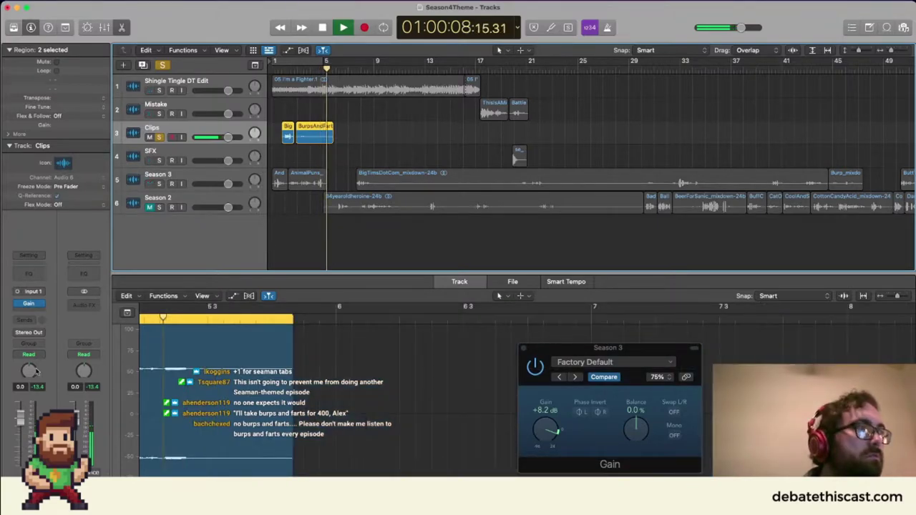
click(159, 136)
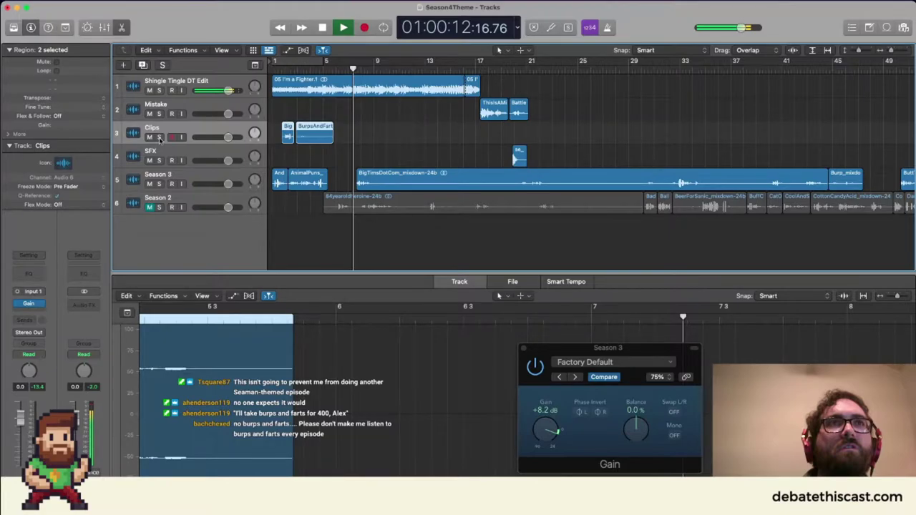
Solo the Clips and Season 3 tracks and stop playback.
click(159, 137)
key(space)
click(159, 184)
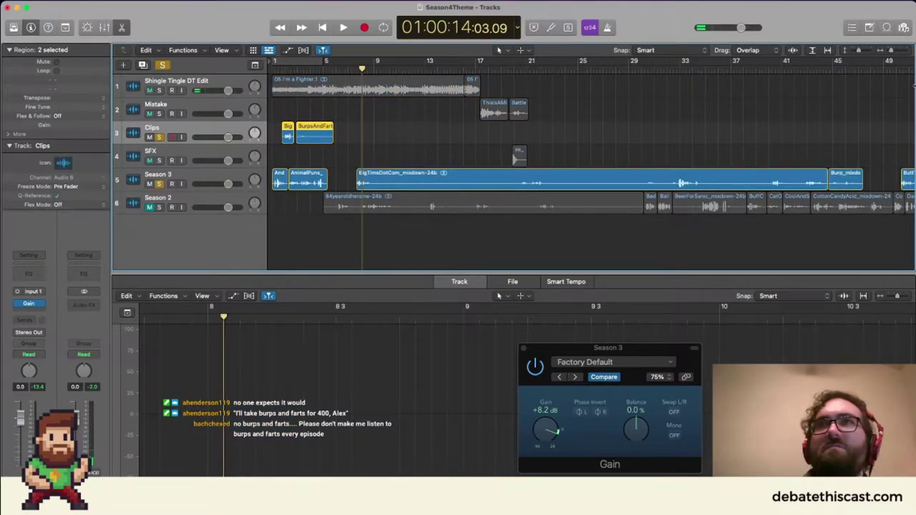
Audition the Season 3 clips from about bar 50 through the DaneCookMovies clip.
scroll(754, 138, right, 10)
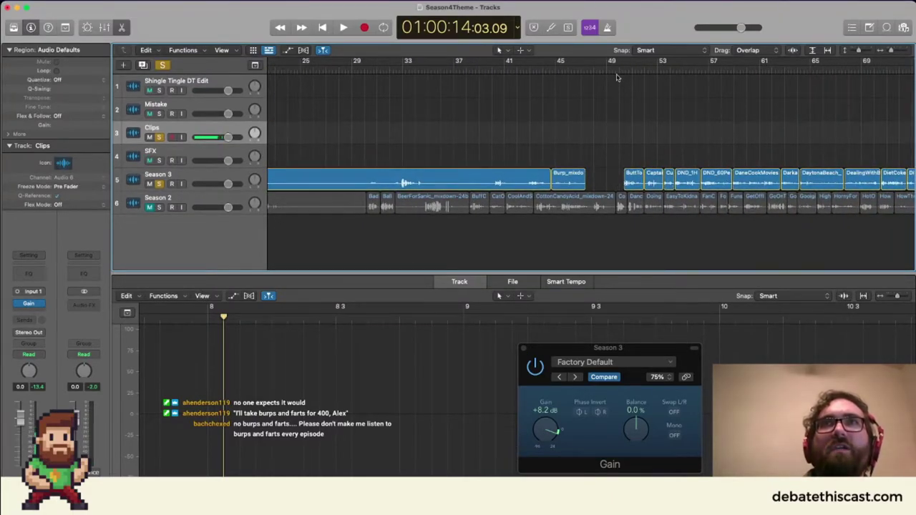
click(619, 71)
key(space)
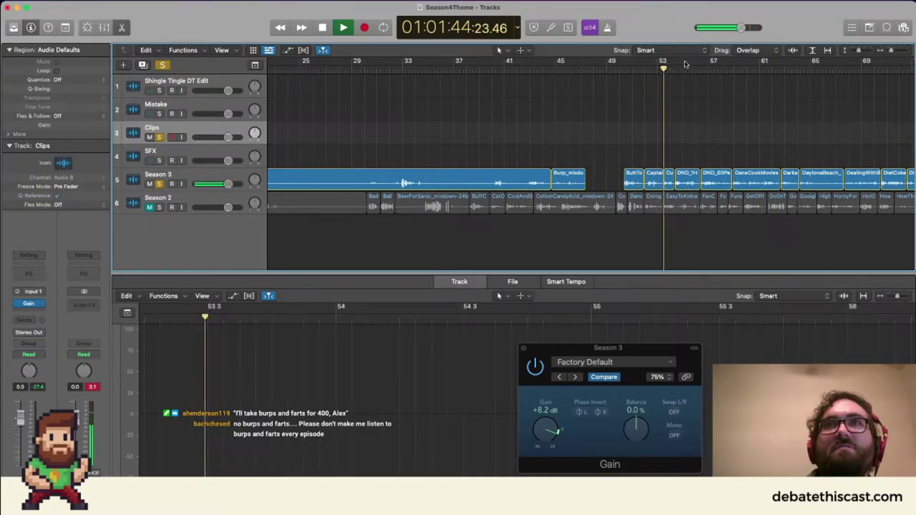
scroll(685, 65, right, 3)
scroll(695, 78, right, 3)
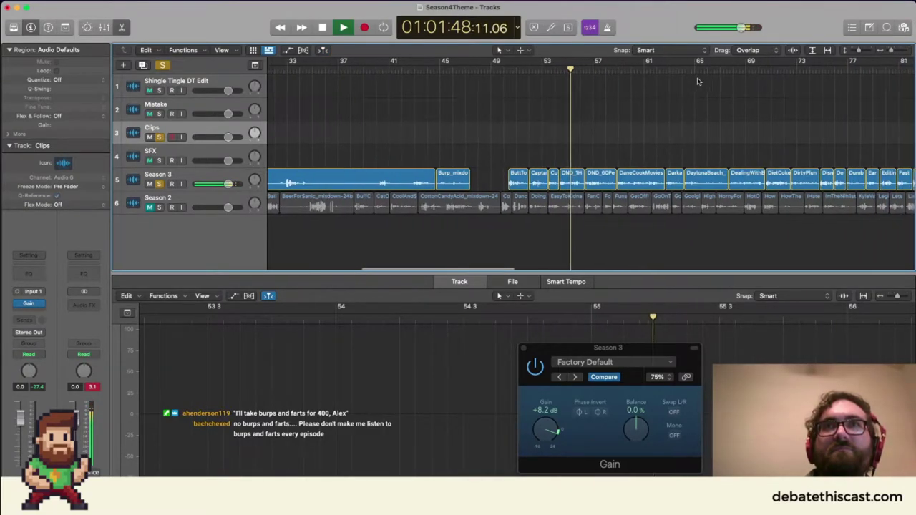
scroll(699, 81, right, 2)
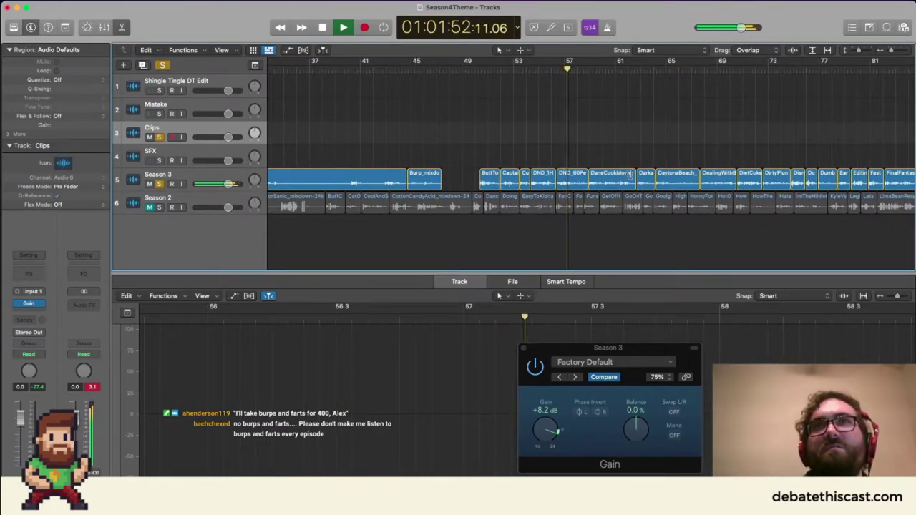
scroll(620, 139, right, 1)
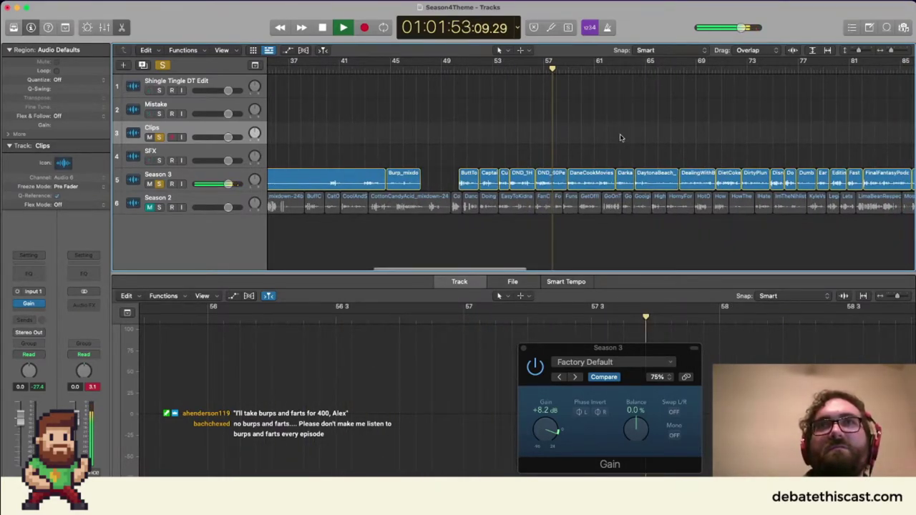
scroll(621, 138, right, 1)
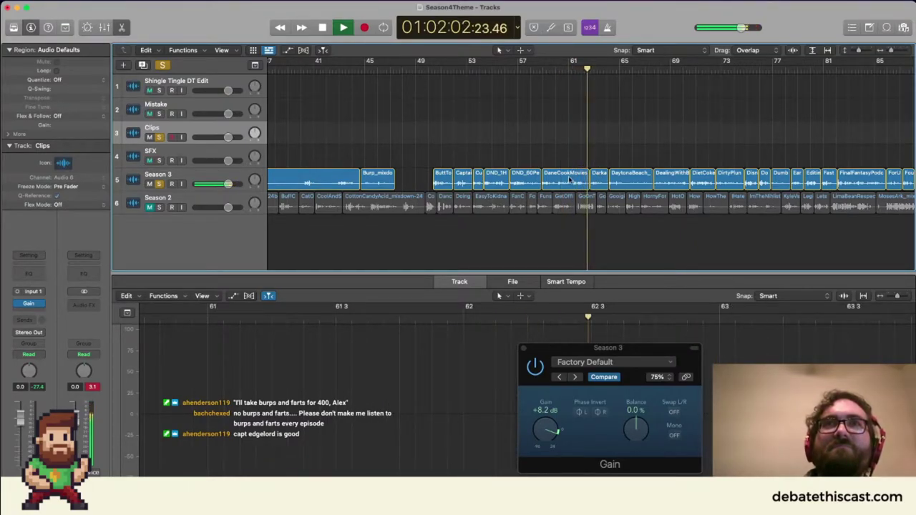
key(space)
Move the CuzICared and DaneCookMovies clips from the Season 3 track to the Clips track, placing them after BurpsAndFarts.
scroll(494, 173, left, 3)
drag(528, 182, 341, 134)
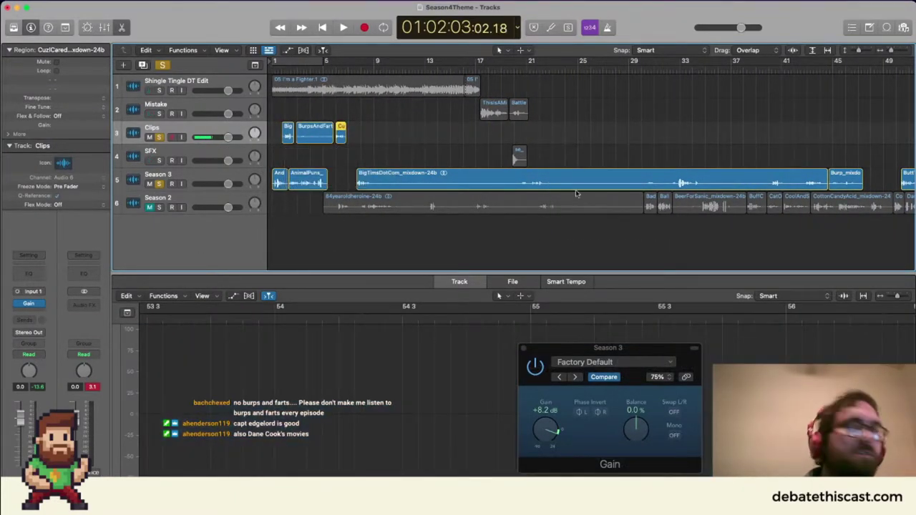
scroll(569, 189, right, 10)
drag(706, 183, 379, 134)
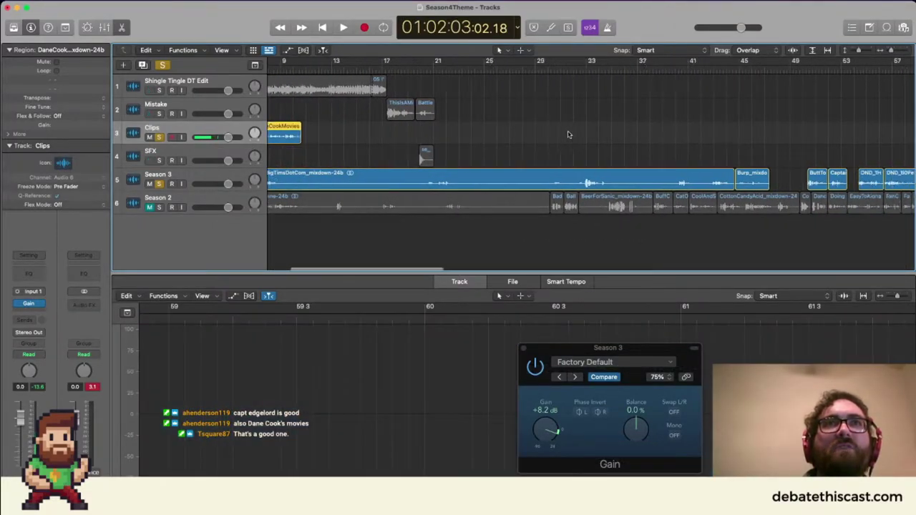
Audition the Season 3 clips from about bar 62 through the DirtyPlunge clip.
scroll(569, 135, right, 10)
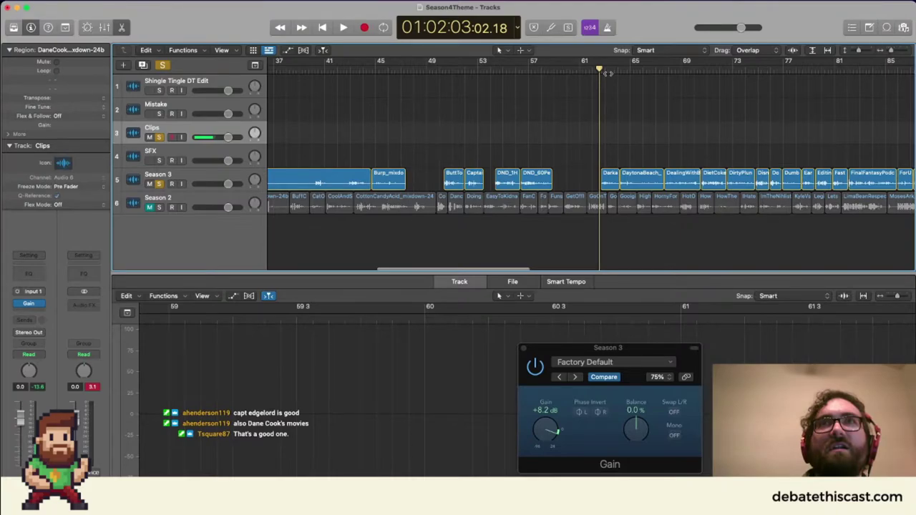
key(space)
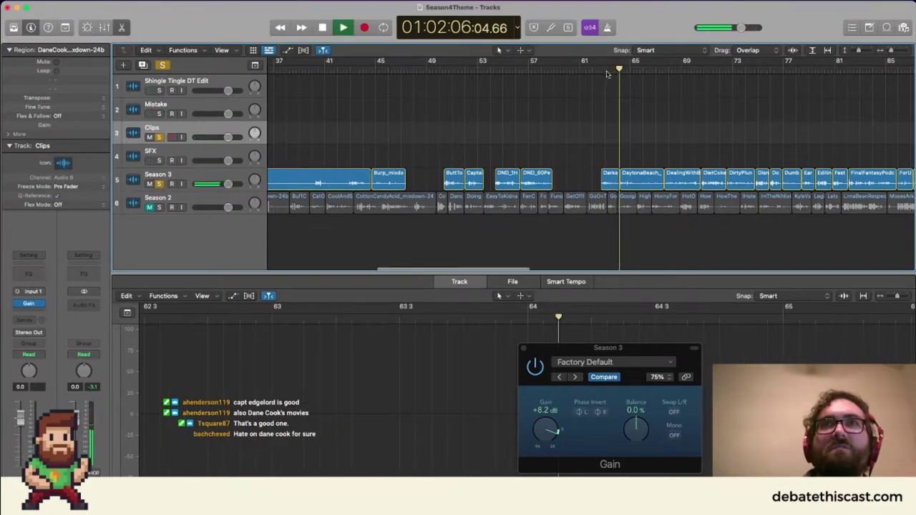
right_click(608, 72)
click(551, 158)
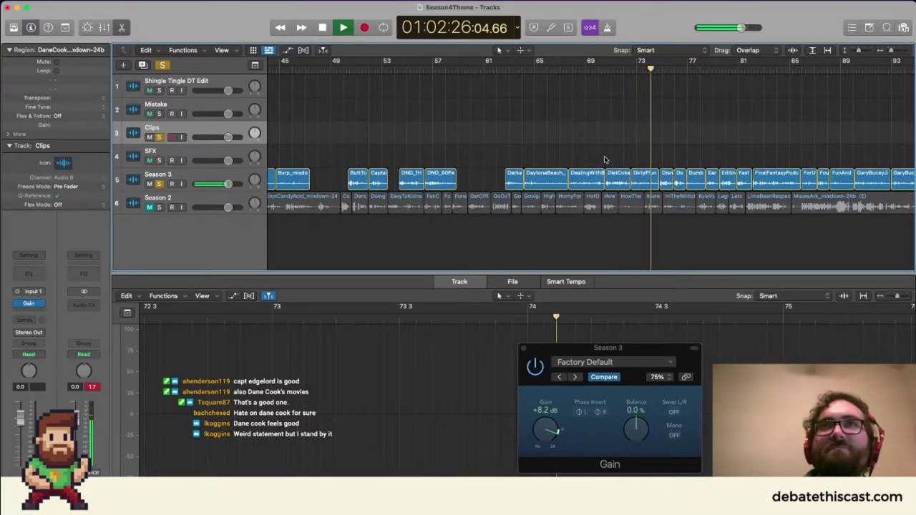
key(space)
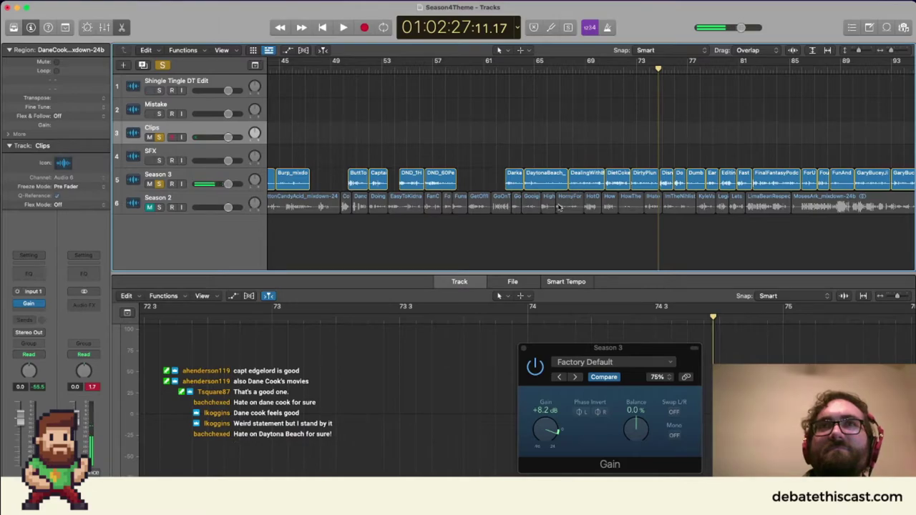
Return the playhead to about bar 62 and move the DaytonaBeach clip from the Season 3 track to the Clips track.
click(501, 70)
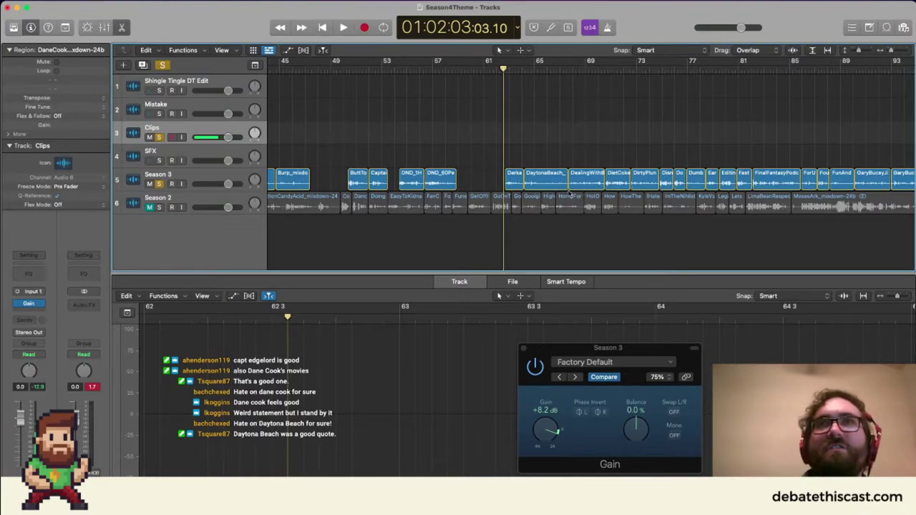
drag(554, 184, 279, 139)
drag(266, 143, 418, 144)
Audition the Season 3 track from the start of the DealingWith clip at about bar 67.
scroll(682, 149, right, 10)
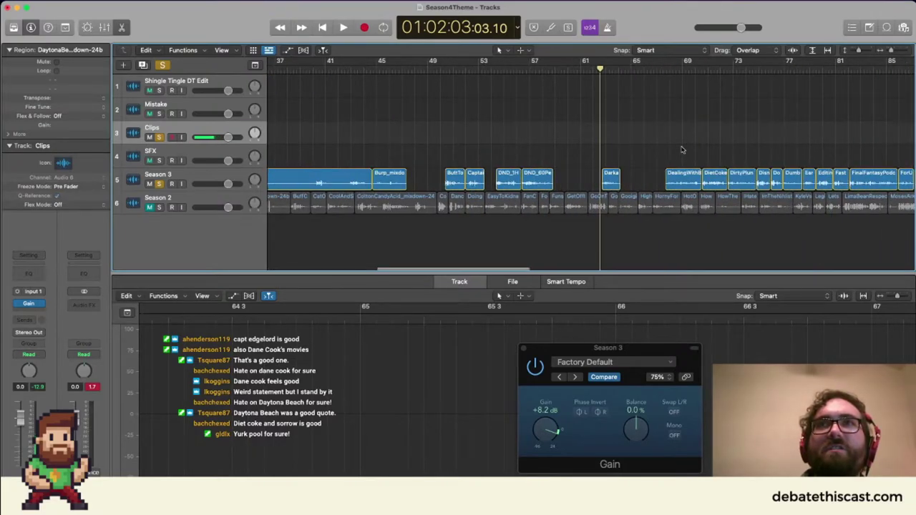
drag(662, 72, 664, 70)
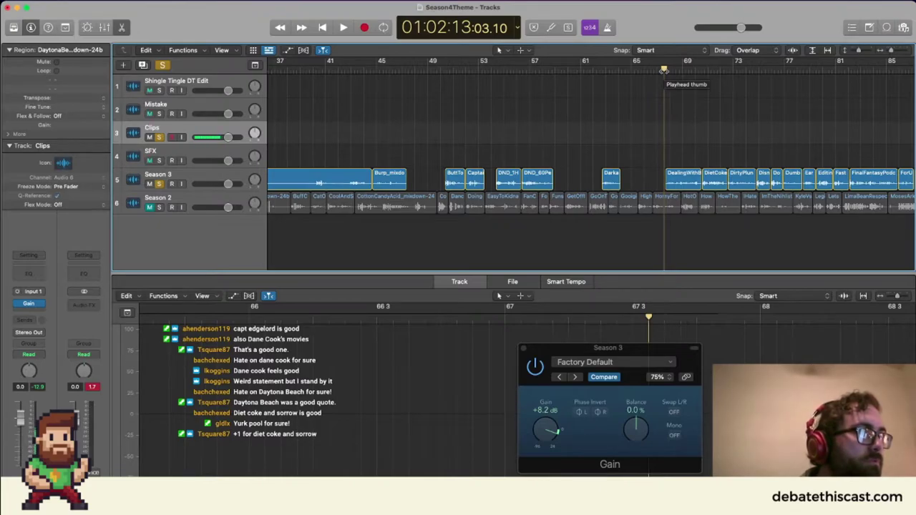
key(space)
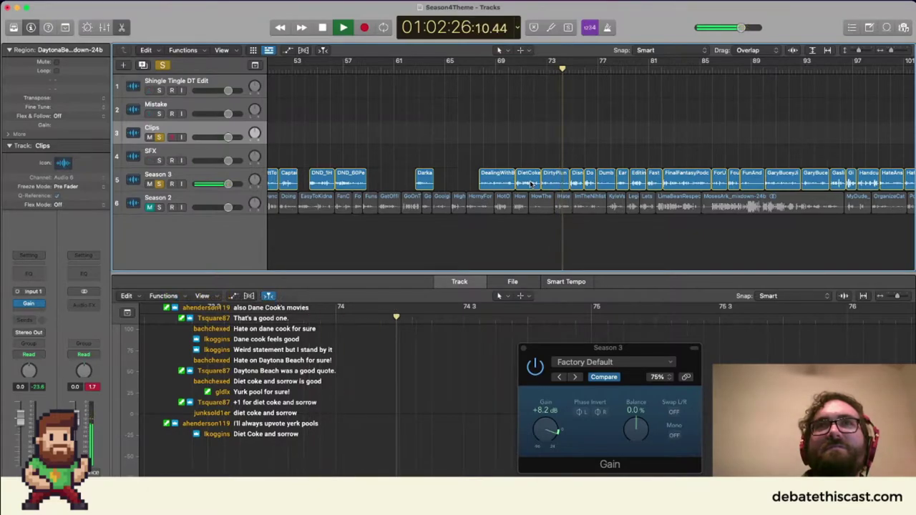
Stop playback and move the DietCoke and DirtyPlunge excerpts from the Season 3 track to the Clips track.
click(531, 184)
key(space)
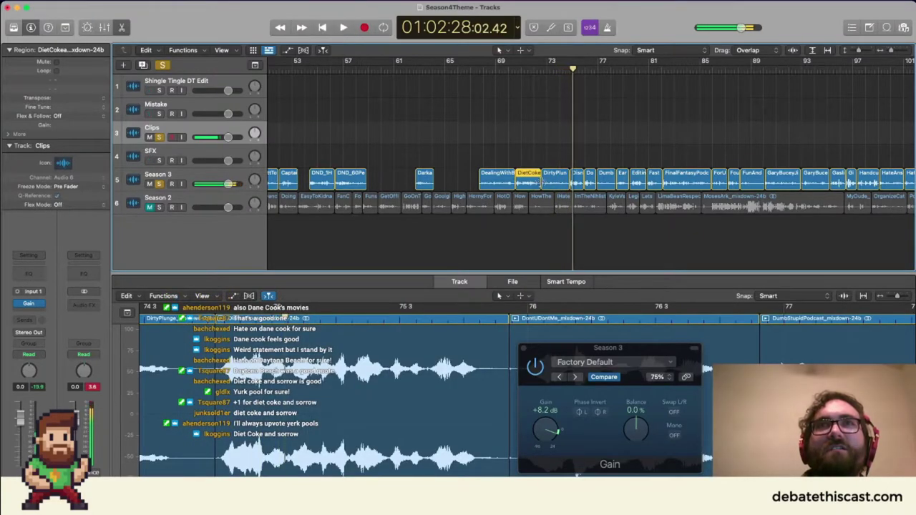
click(530, 226)
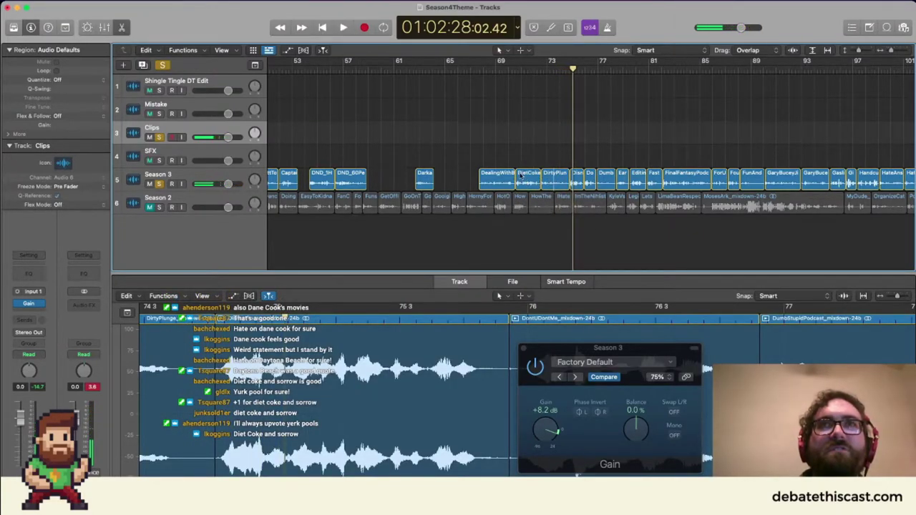
drag(517, 164, 336, 137)
Audition the Season 3 clips from about bar 74 and move the DumbStupidPodcast clip to the Clips track.
scroll(693, 134, right, 10)
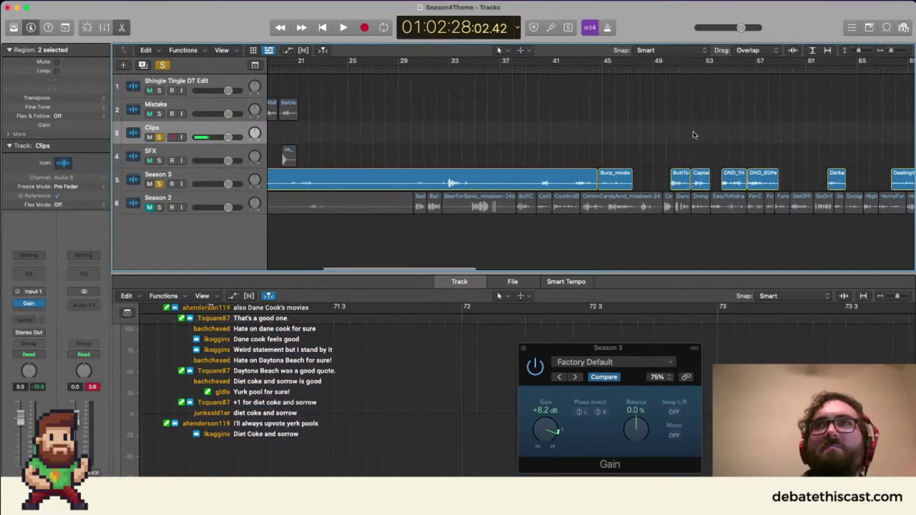
scroll(693, 135, right, 5)
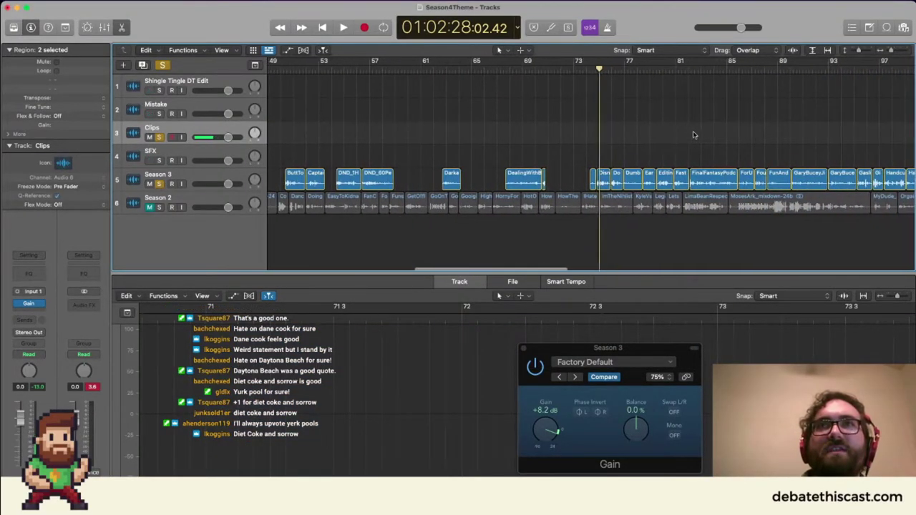
key(comma)
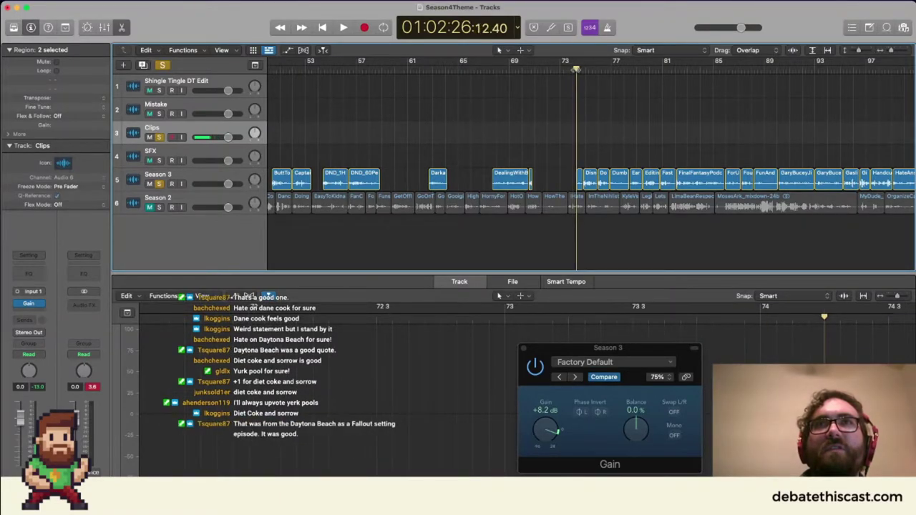
key(space)
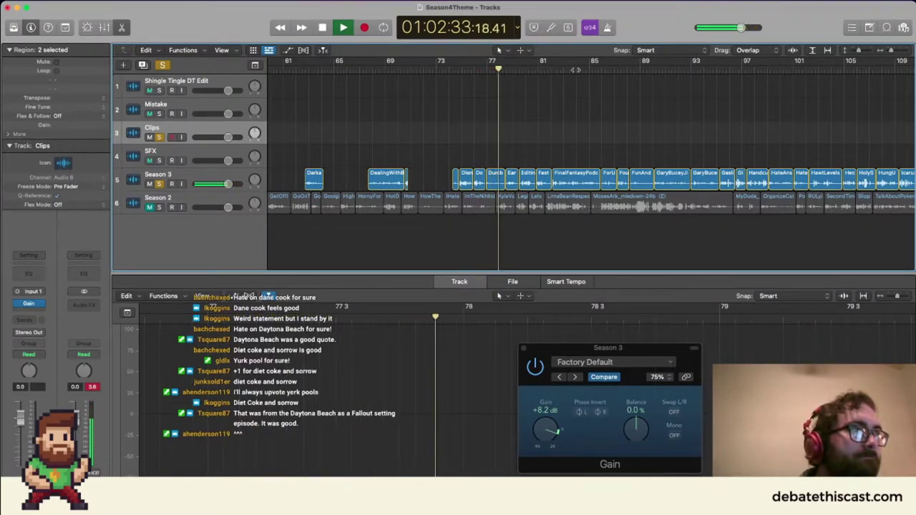
key(space)
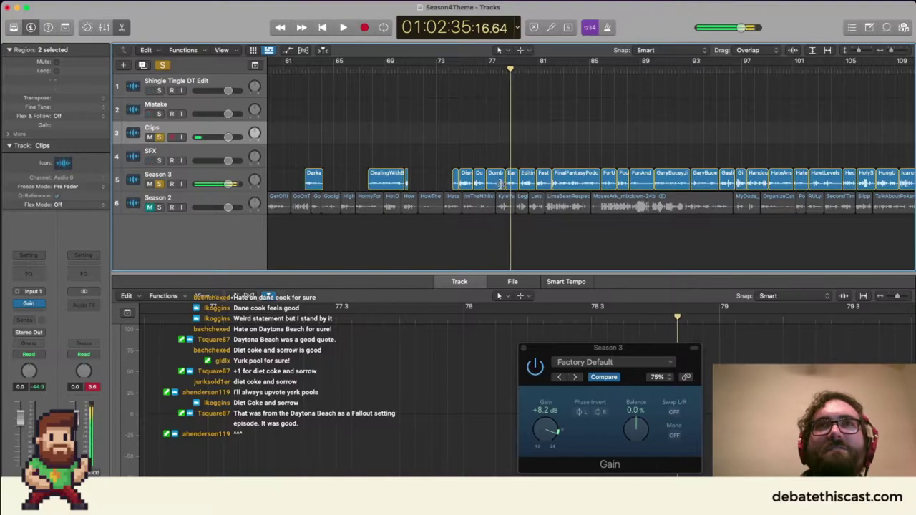
drag(497, 184, 377, 120)
Audition the Season 3 clips from the EarBalls clip at about bar 78 through the FinalFantasyPodcast clip.
scroll(716, 131, right, 10)
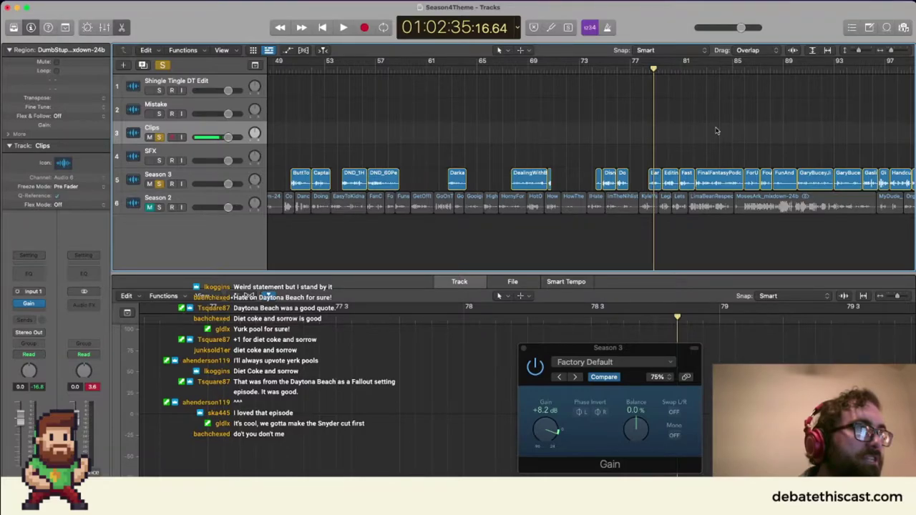
click(643, 70)
click(652, 71)
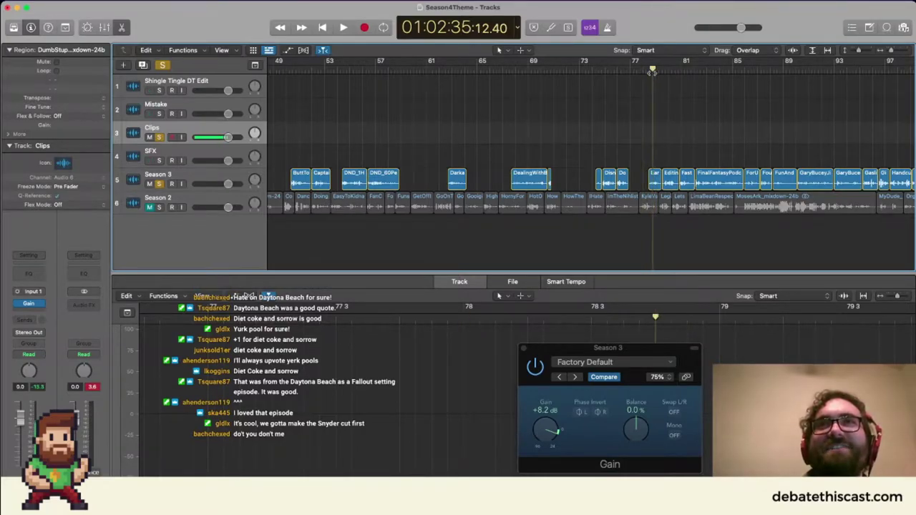
key(space)
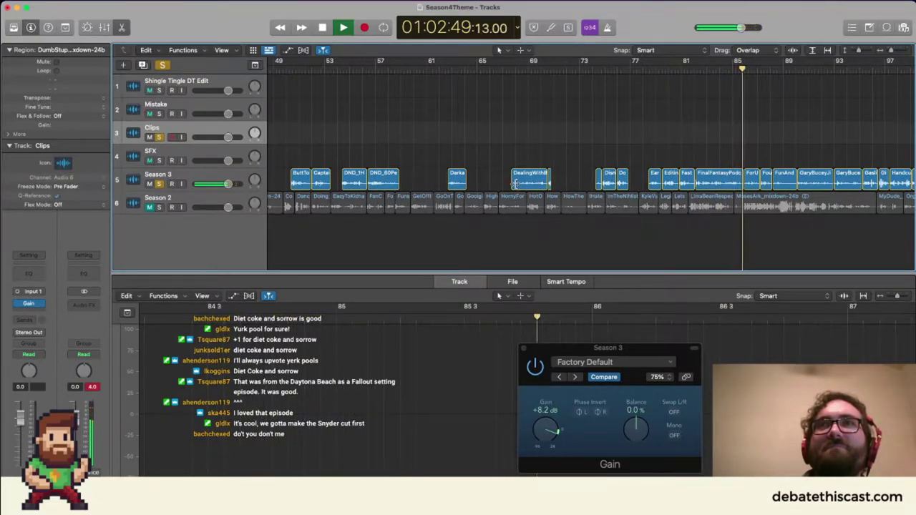
key(space)
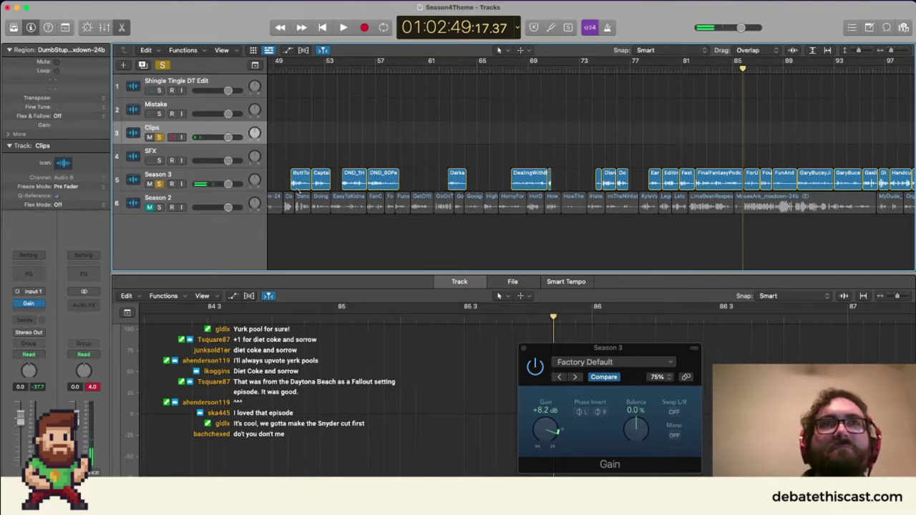
Set the Tracks area's drag mode to Shuffle L and select the CaptainEdgelord clip on the Season 3 track.
click(748, 50)
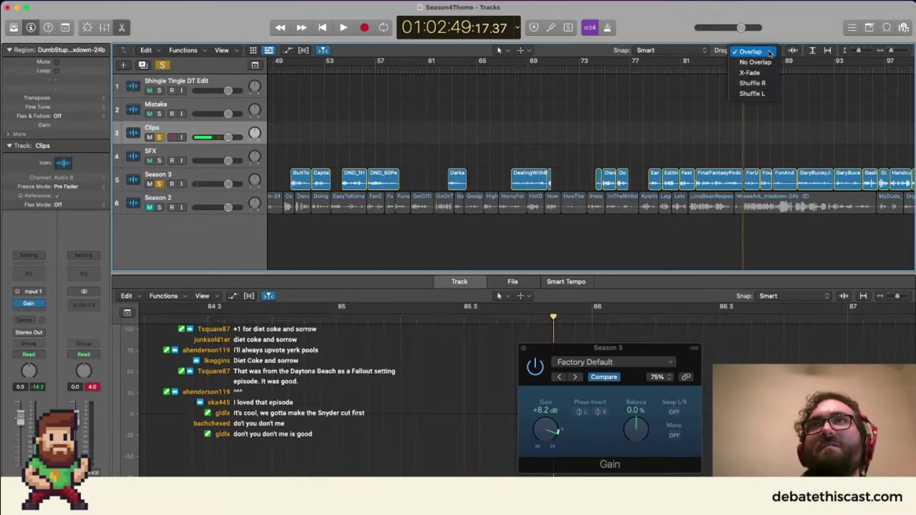
click(761, 96)
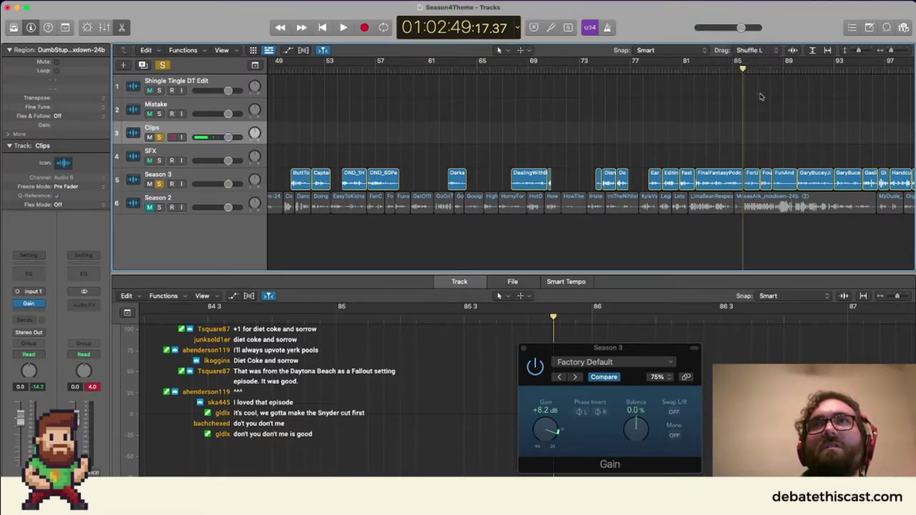
click(296, 182)
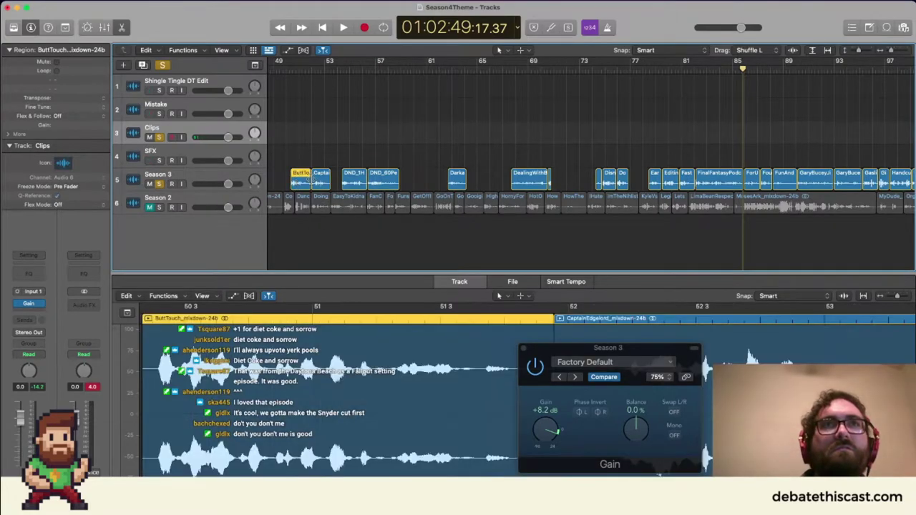
click(315, 178)
drag(316, 180, 311, 192)
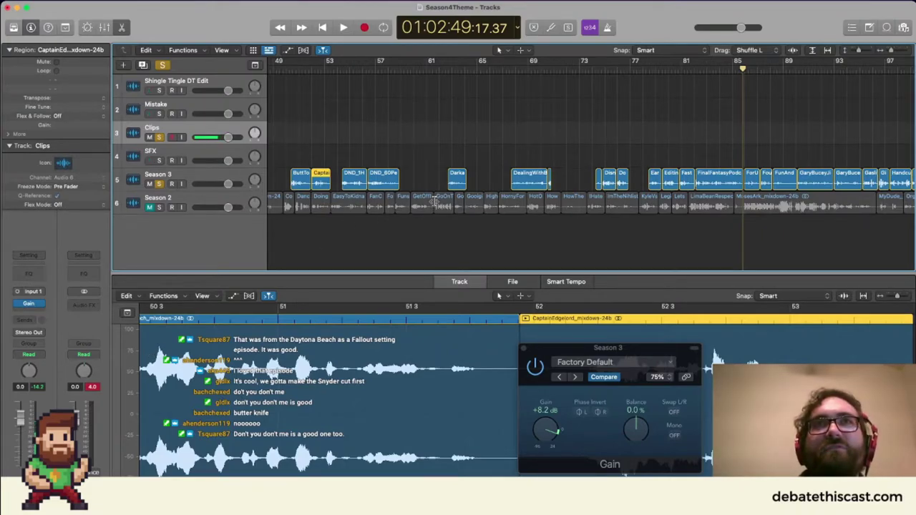
Audition the Season 3 clips from DND_60PercentHere at about bar 56 through the DontUDon clip at about bar 76.
click(373, 68)
key(space)
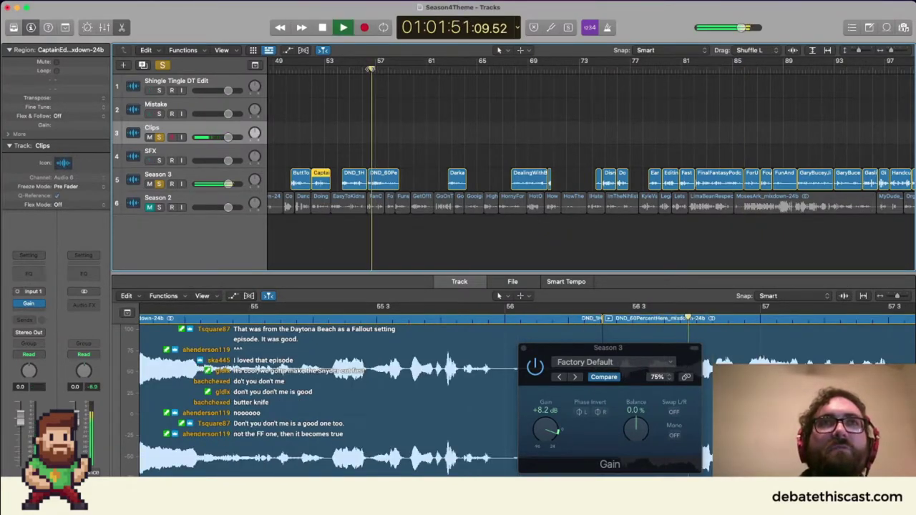
click(450, 69)
click(502, 69)
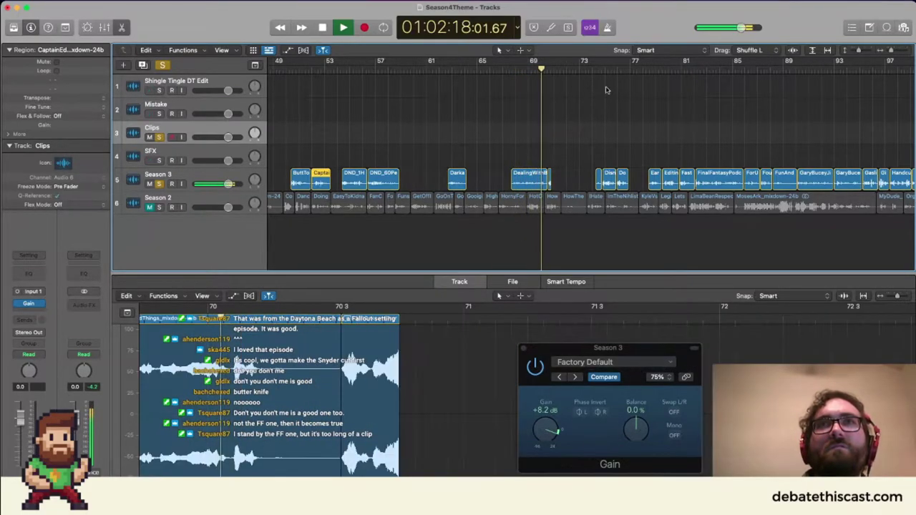
click(614, 70)
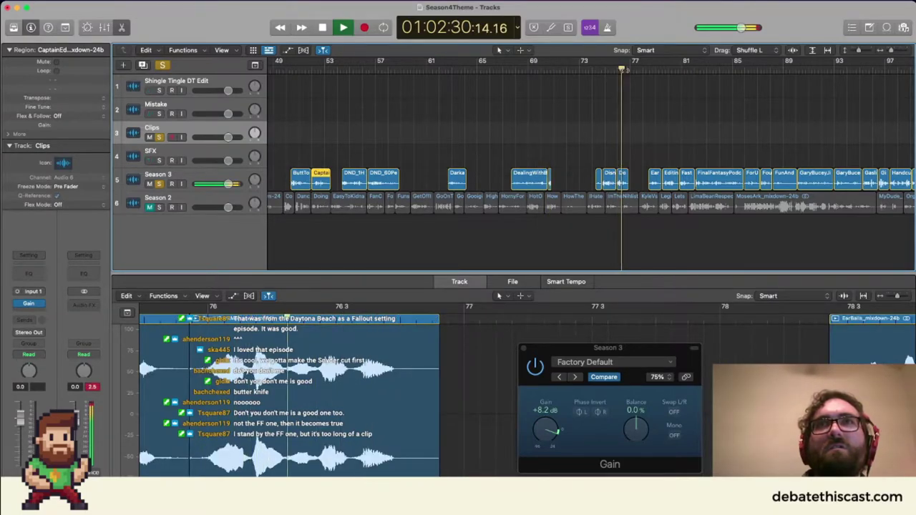
Stop playback, move the DontUDon clip from Season 3 to the Clips track, and place the playhead near bar 77.
key(space)
drag(624, 181, 705, 183)
click(643, 70)
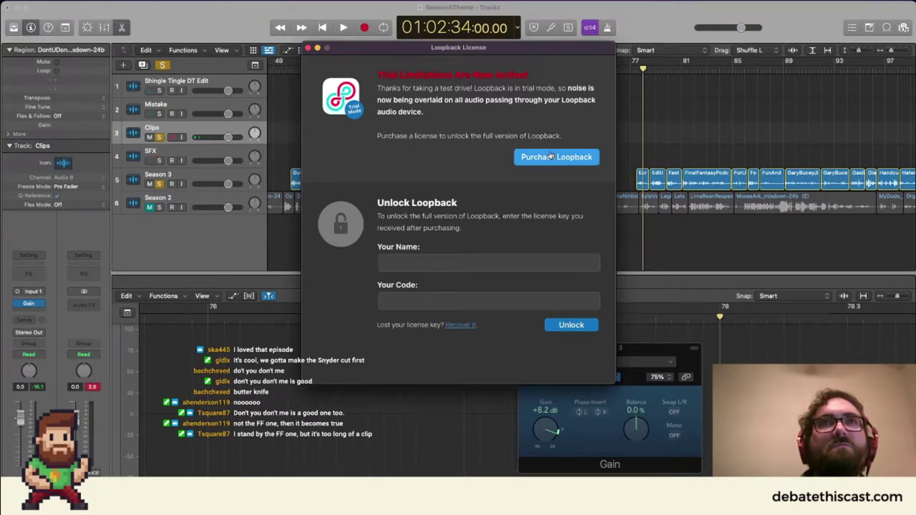
Close the Loopback License window without purchasing or unlocking and return to the project.
click(460, 28)
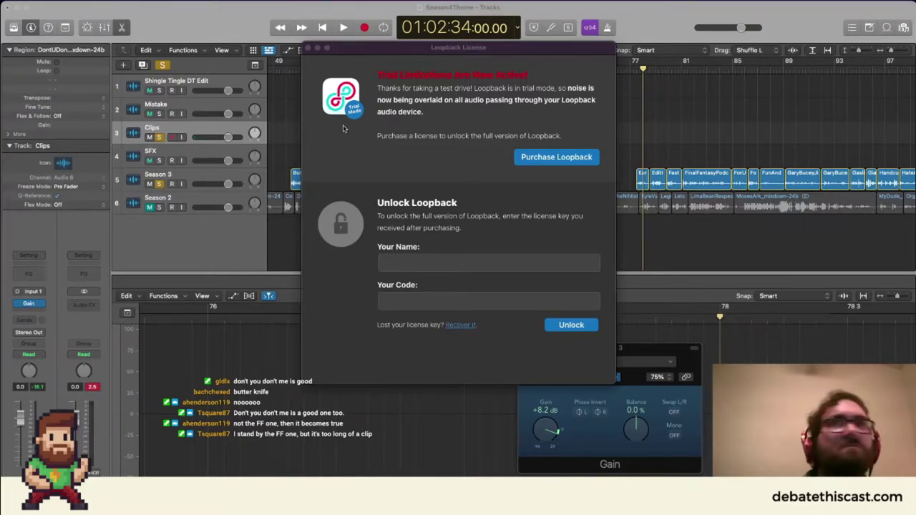
click(473, 58)
key(super+w)
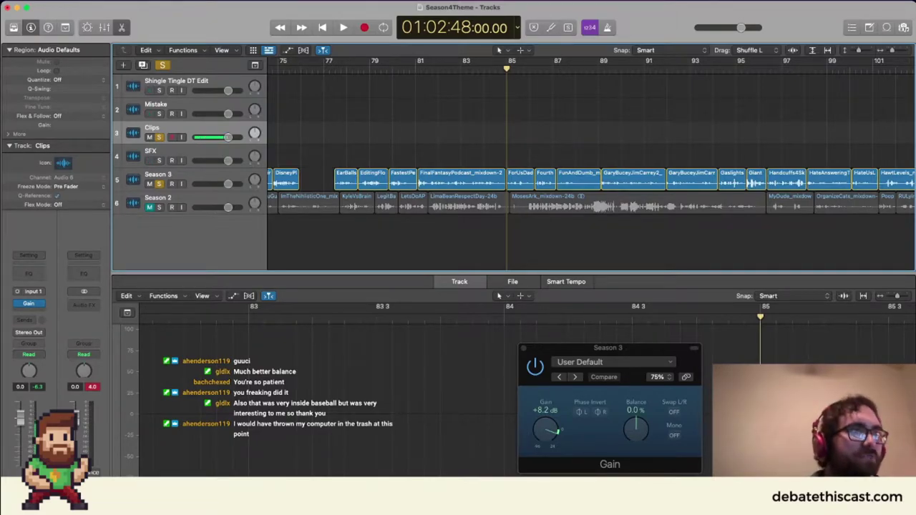
Audition the Season 3 clips from the ForUsDad clip at bar 85 to about bar 95.
key(space)
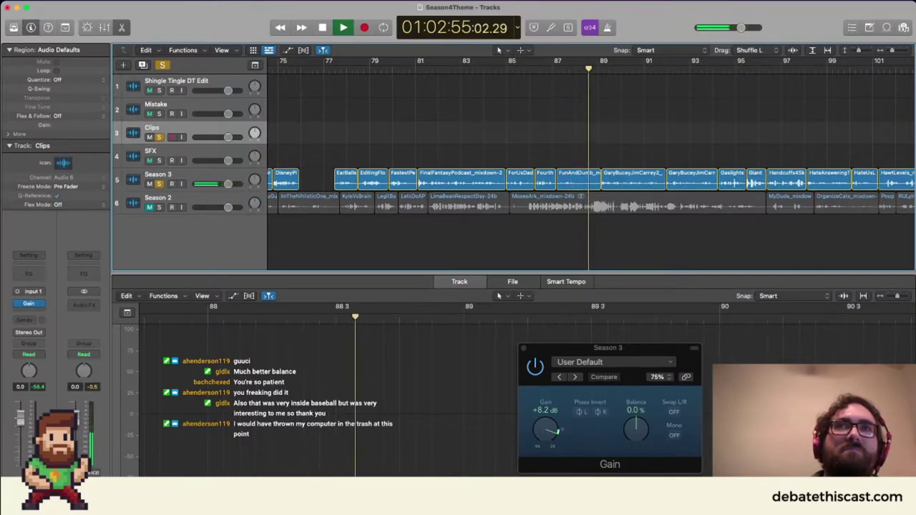
key(space)
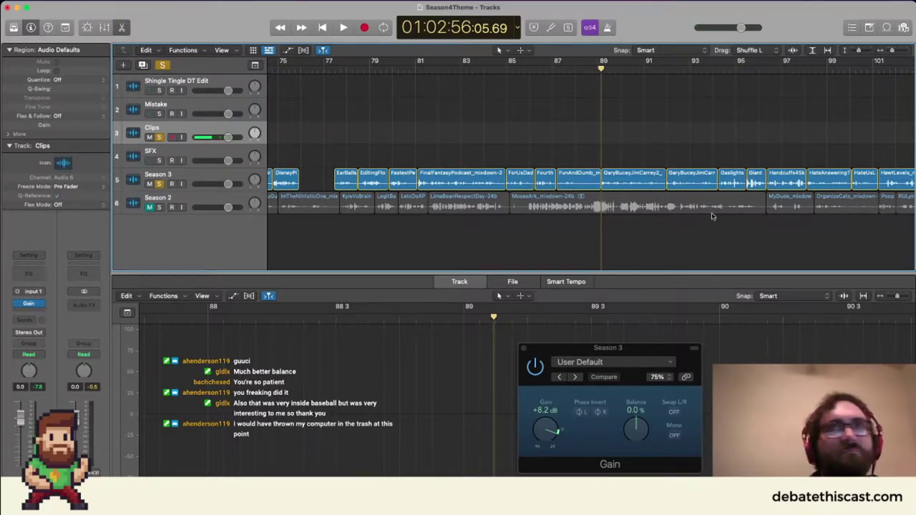
key(space)
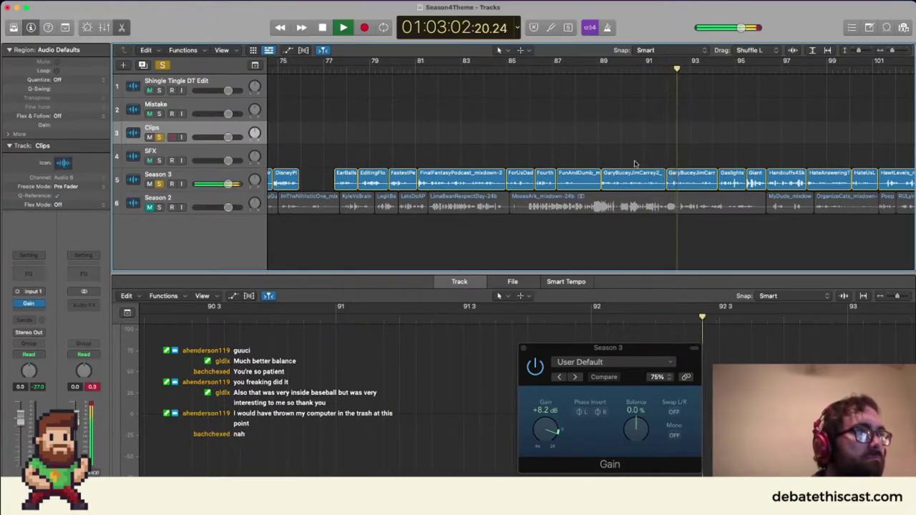
scroll(635, 164, right, 1)
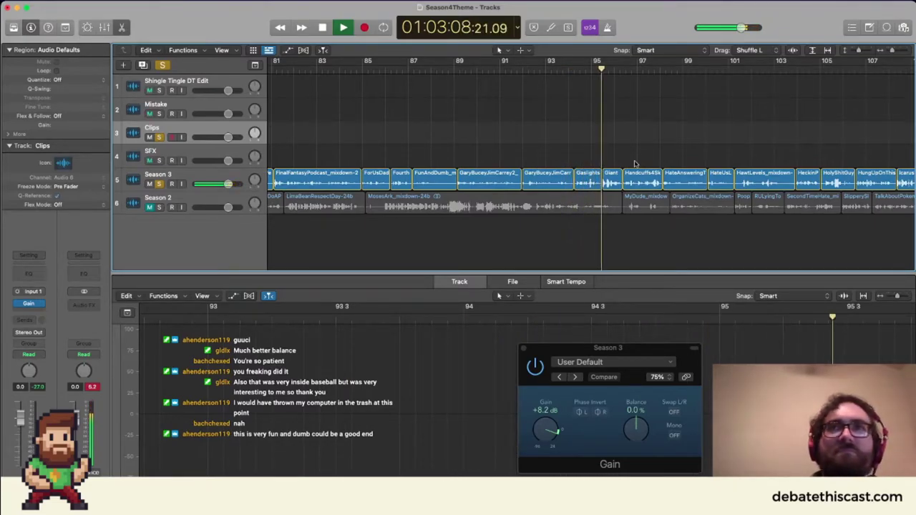
Move the FunAndDumb clip from Season 3 to the end of the Mistake track and check its placement.
scroll(490, 172, left, 5)
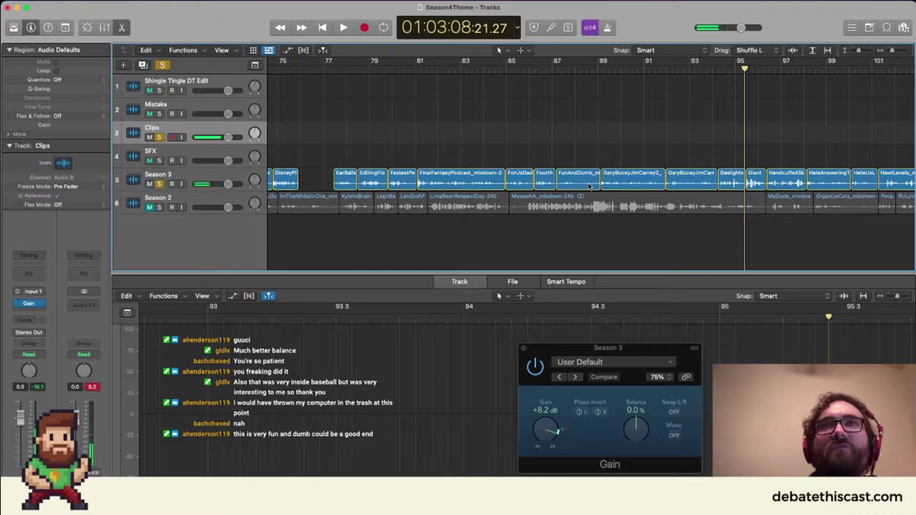
drag(586, 186, 464, 131)
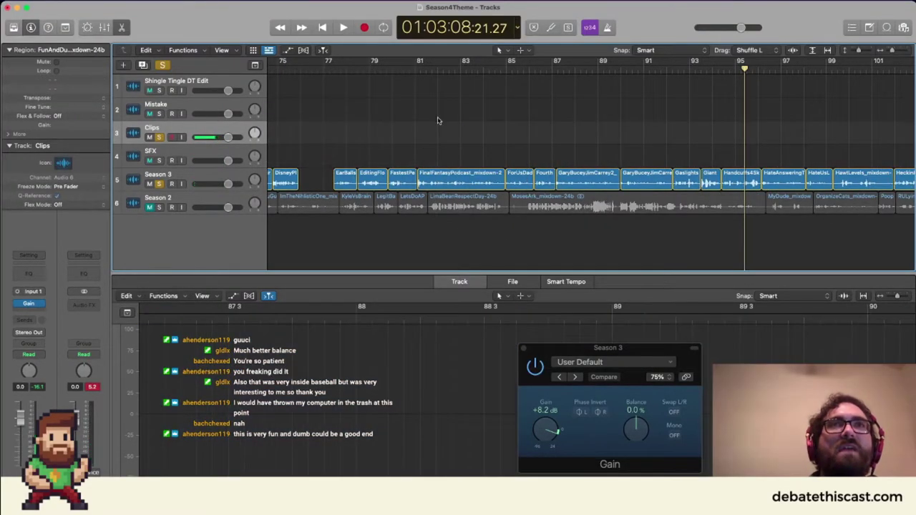
scroll(439, 120, left, 10)
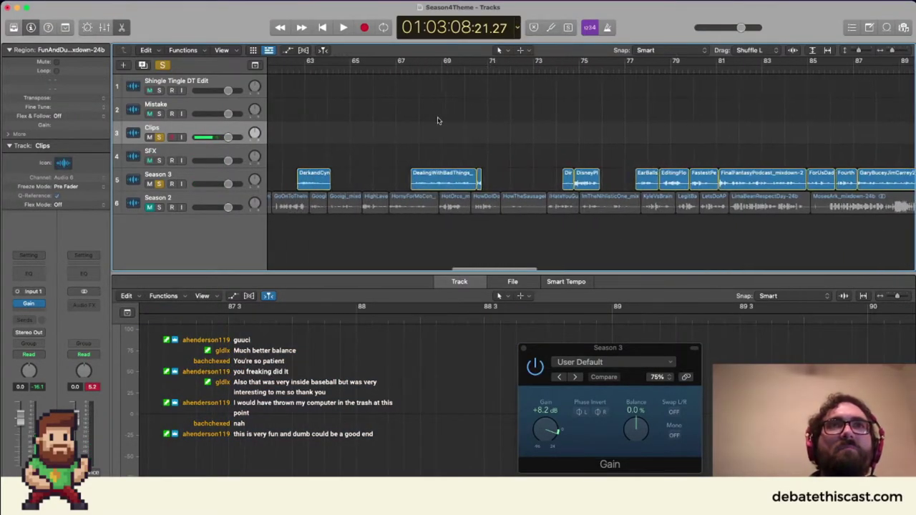
scroll(439, 120, right, 10)
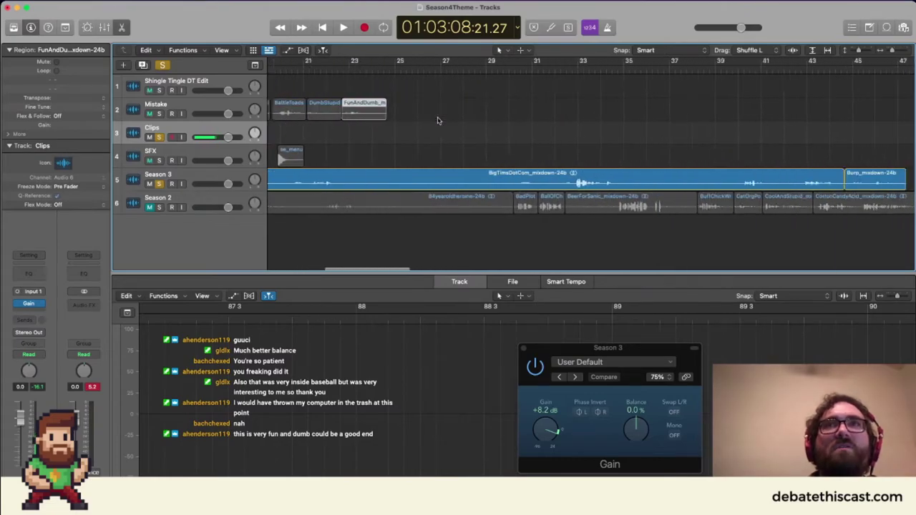
scroll(439, 120, right, 10)
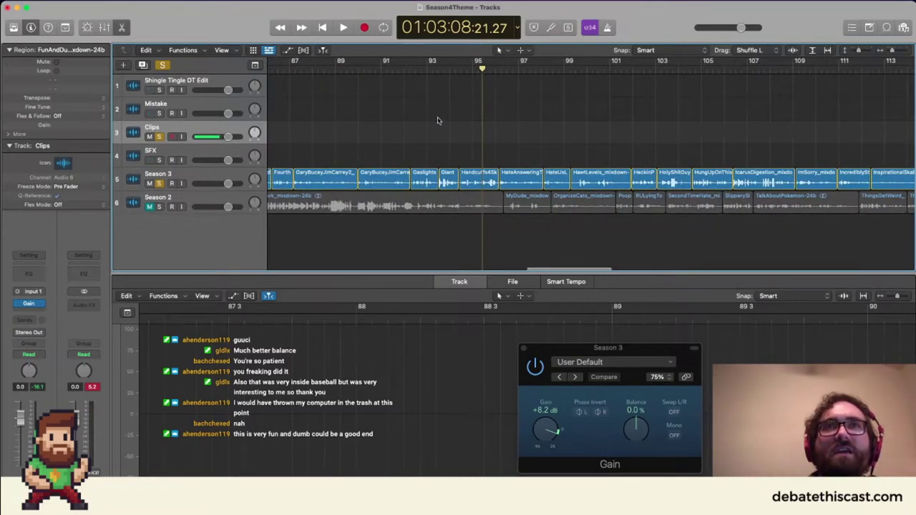
Move the GiantMech and Gaslights clips from the Season 3 track to the end of the Clips track.
scroll(458, 133, left, 1)
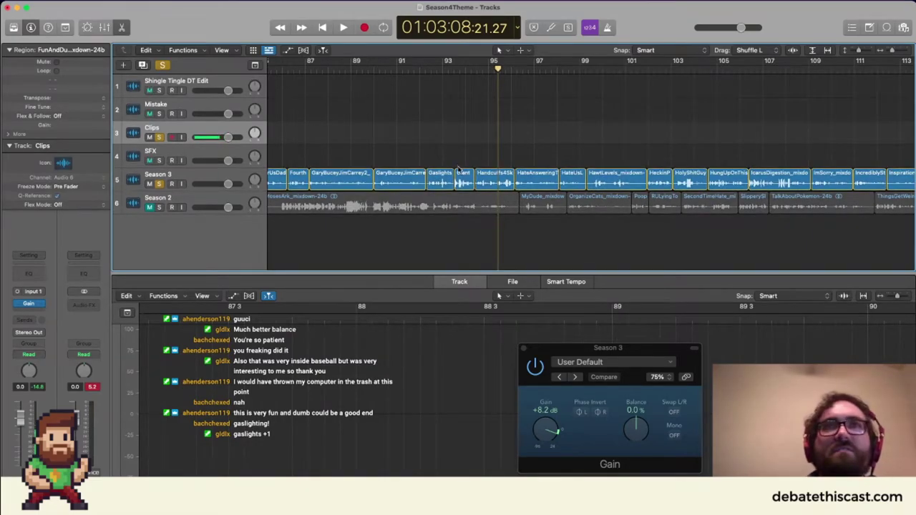
drag(460, 183, 464, 158)
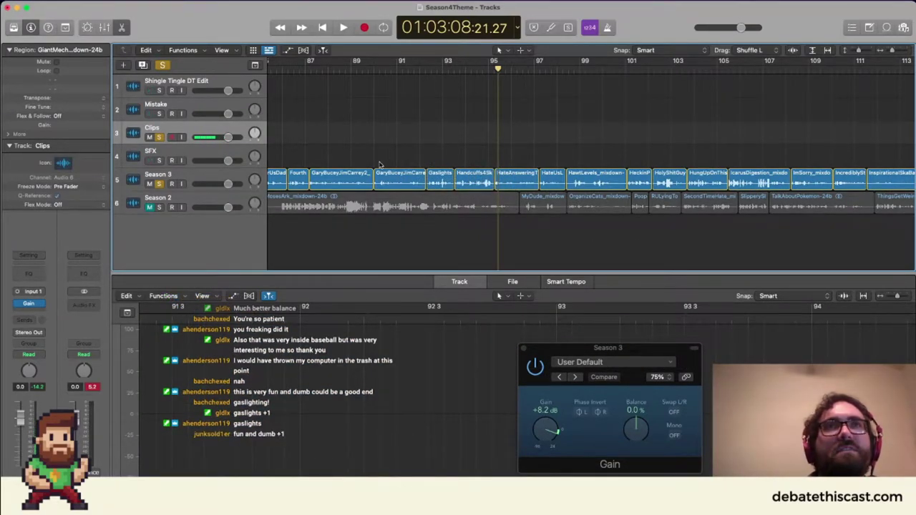
scroll(380, 165, left, 15)
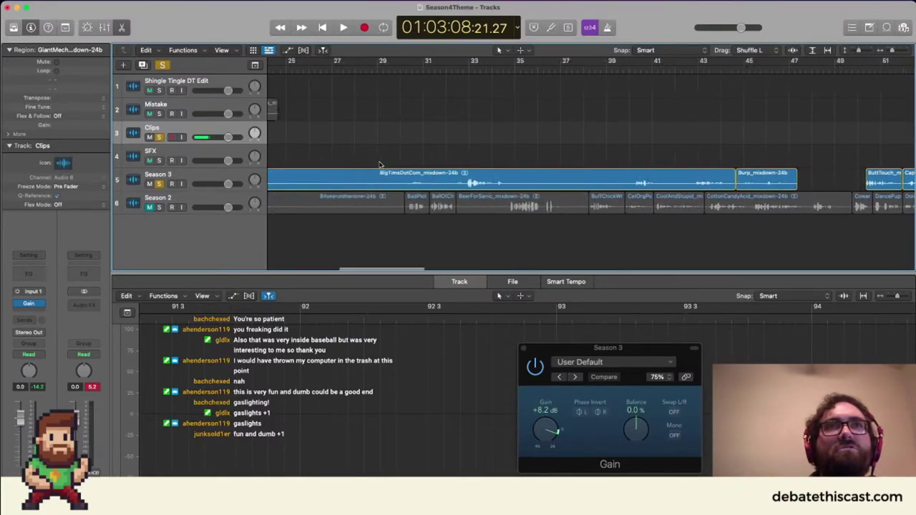
scroll(380, 164, left, 5)
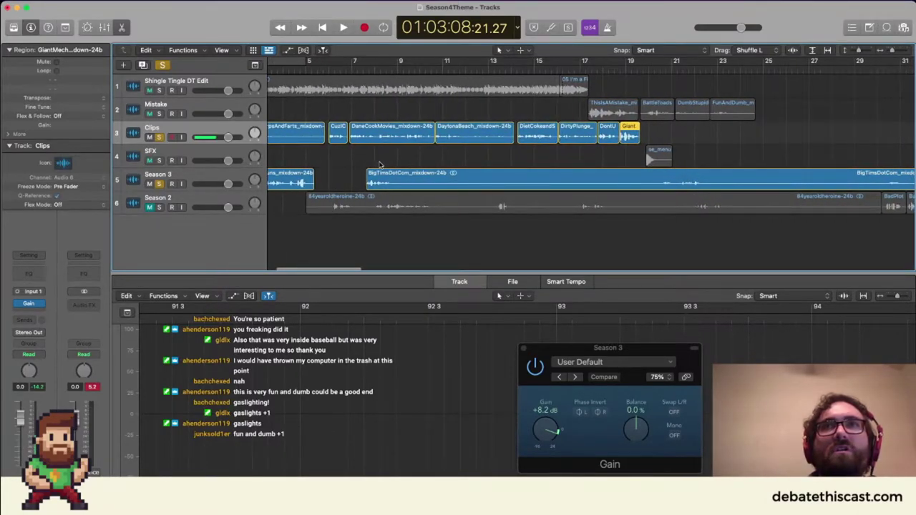
scroll(380, 164, right, 10)
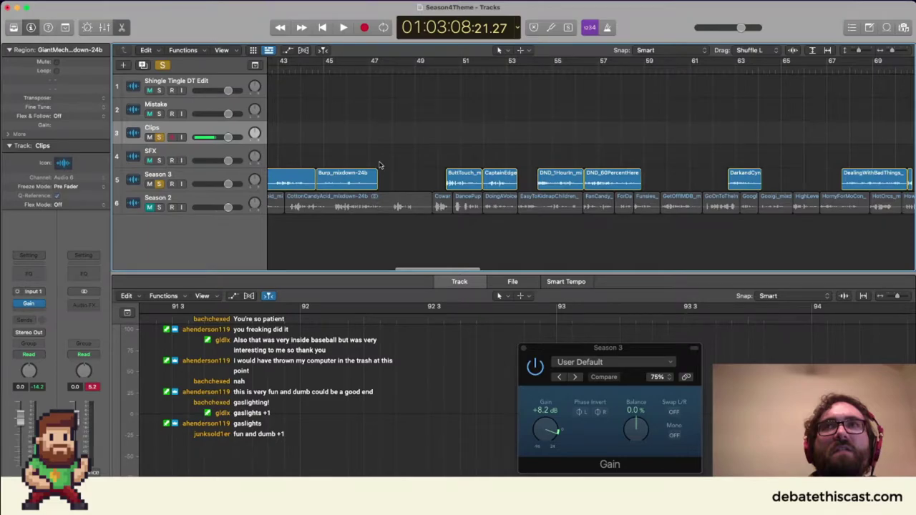
scroll(380, 165, right, 10)
drag(609, 186, 605, 141)
key(Delete)
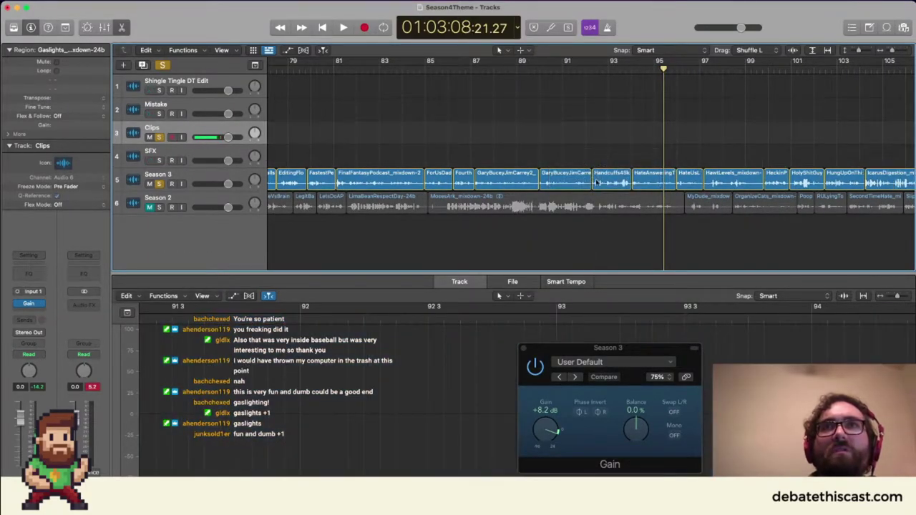
Audition the Season 3 clips from just before the Handcuffs clip at about bar 92 through the HateUsLoveUs clip.
click(585, 71)
drag(586, 72, 588, 71)
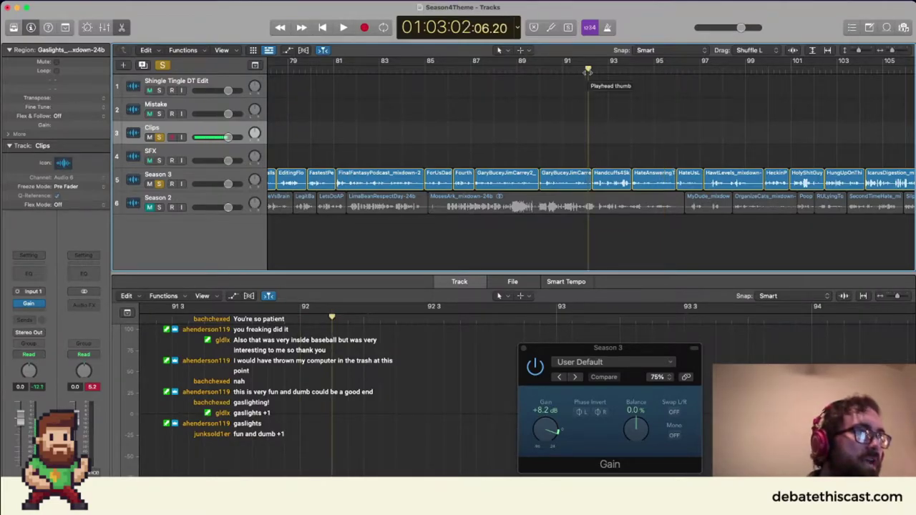
key(space)
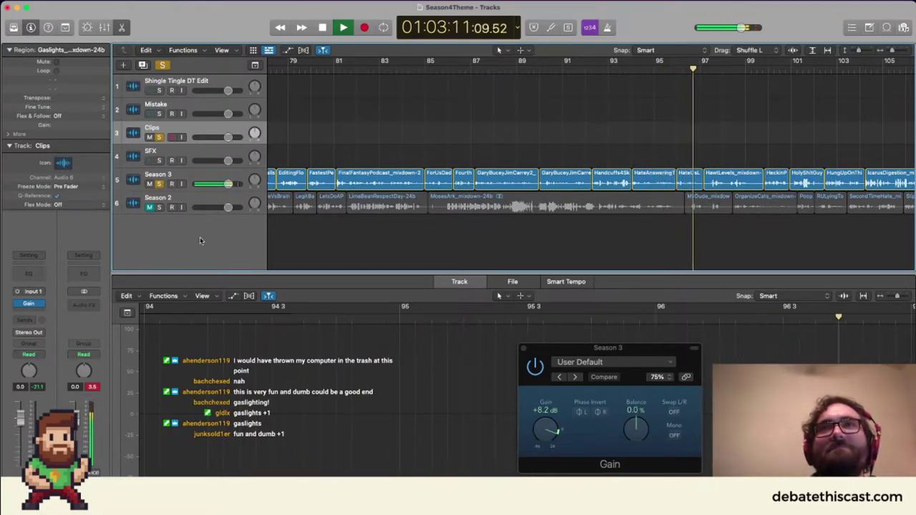
Stop playback, then move the HateUsLoveUs clip to the Mistake track and the Handcuffs clip to the Clips track.
key(space)
drag(693, 184, 663, 188)
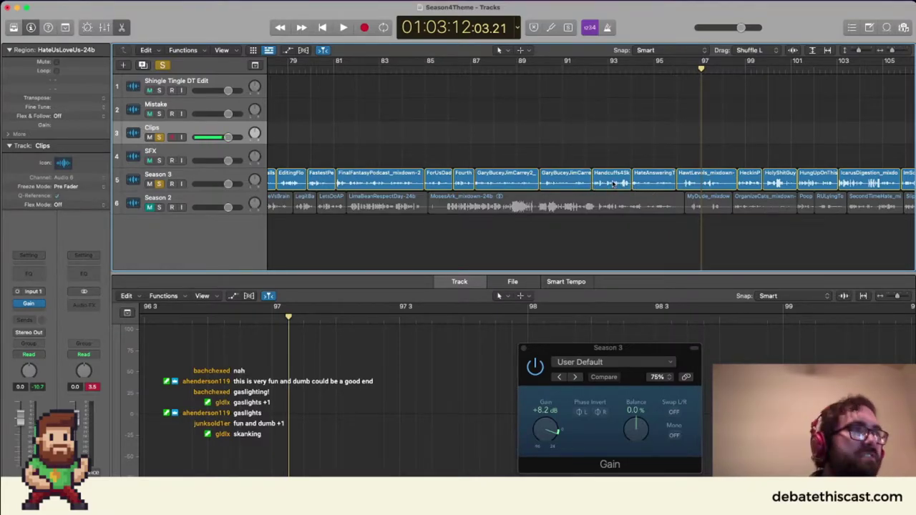
drag(612, 183, 607, 146)
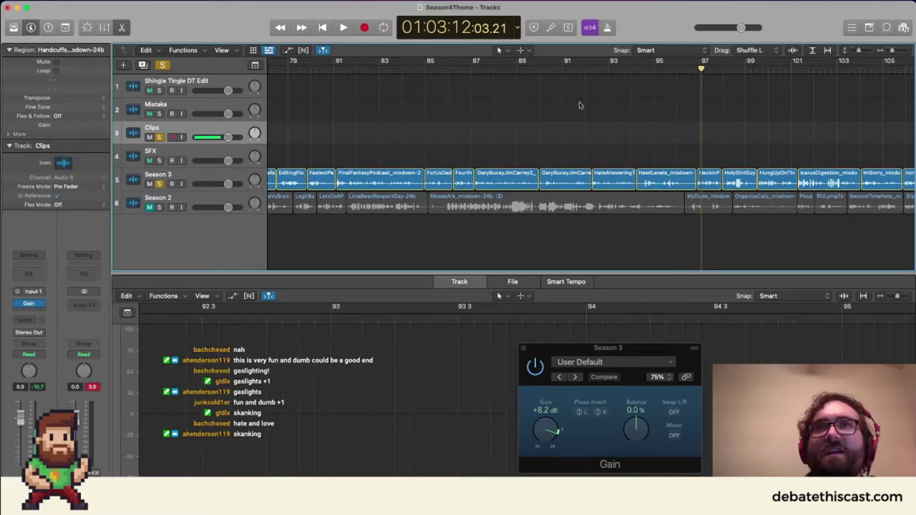
Audition the Season 3 clips from about bar 92 and move the HeckinPodcast clip to the Mistake track.
click(595, 68)
click(583, 68)
key(space)
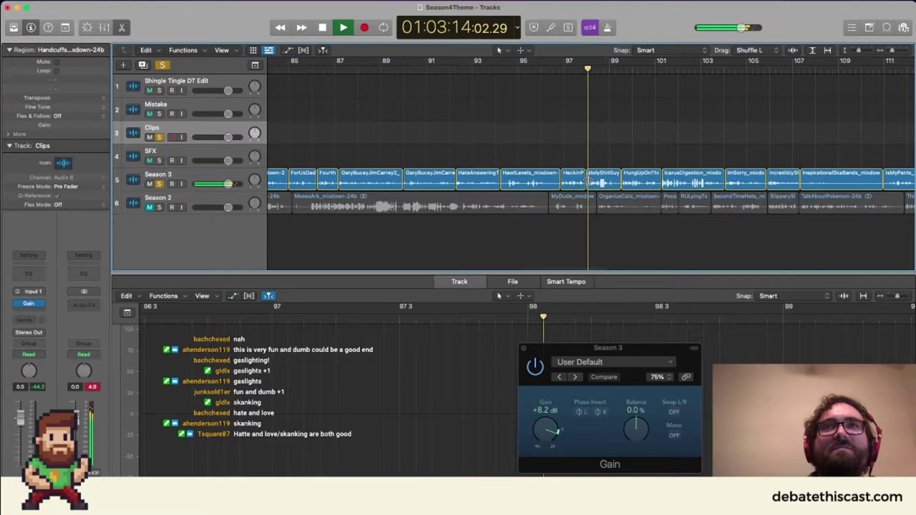
mouse_move(573, 184)
mouse_down()
mouse_move(572, 121)
mouse_move(583, 179)
mouse_up()
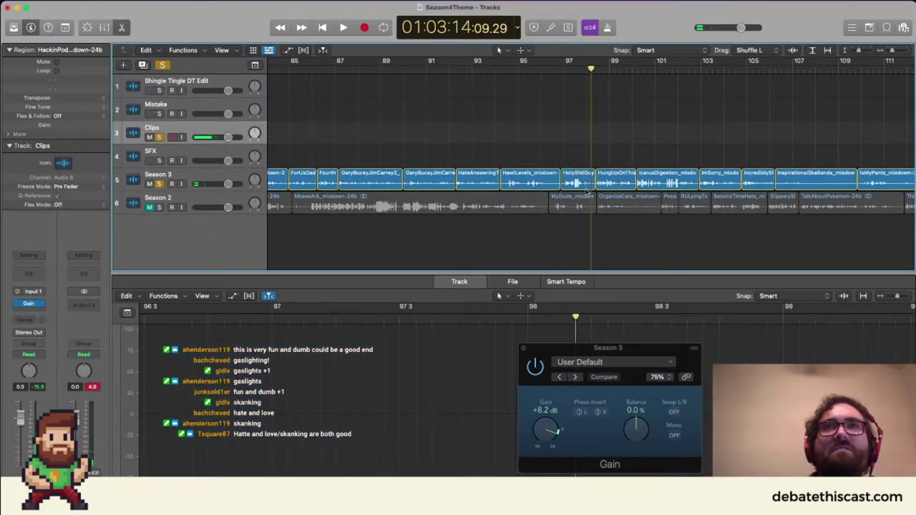
Audition the Season 3 clips from HolyShitGuy at about bar 97 through the IcarusDigestion clip.
click(557, 72)
key(space)
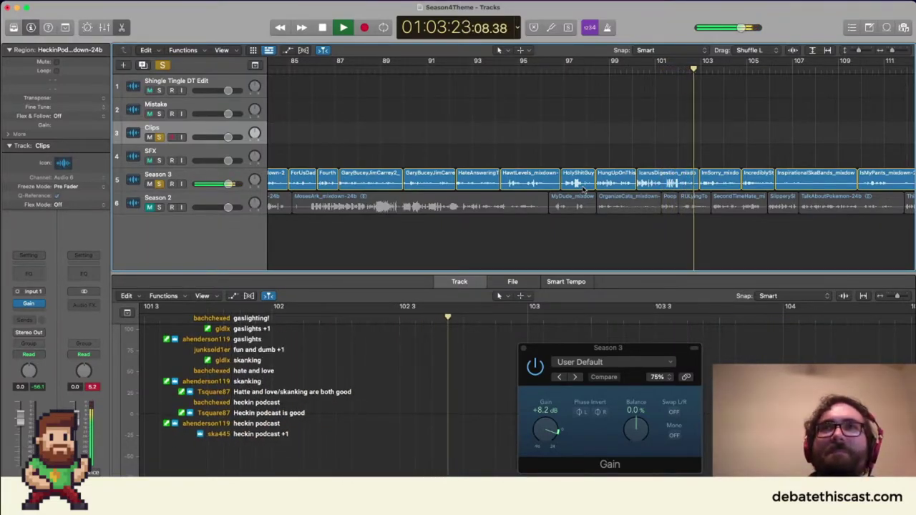
key(space)
Review the clips gathered on the Mistake and Clips tracks, replay HungUpOnThis, and move it from Season 3 to the Clips track.
scroll(330, 123, left, 15)
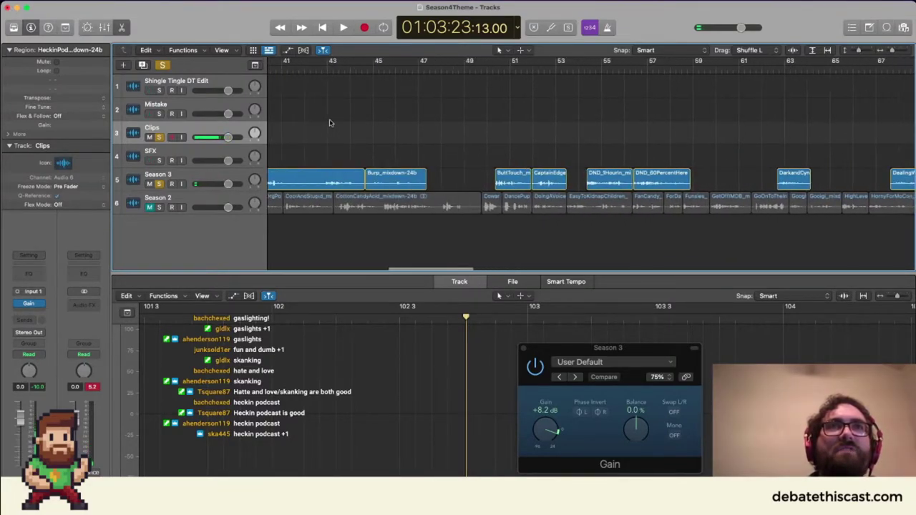
scroll(329, 123, left, 15)
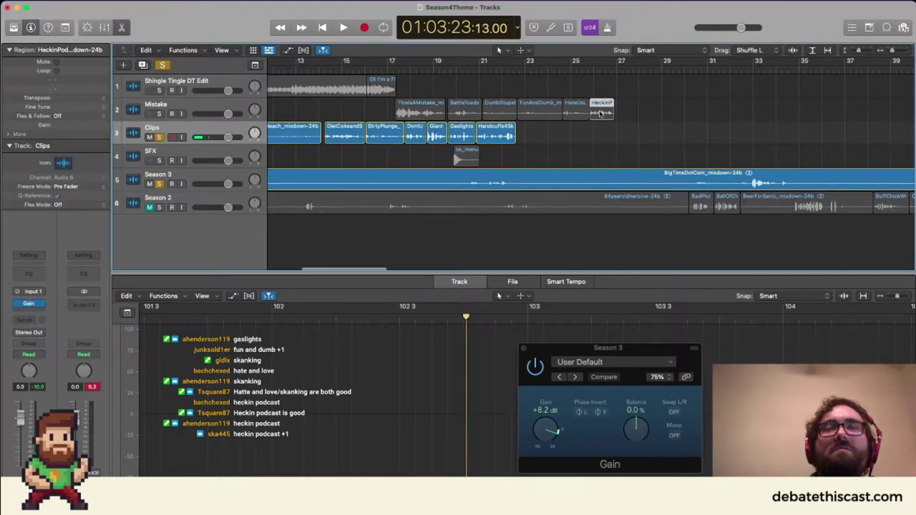
scroll(551, 138, right, 20)
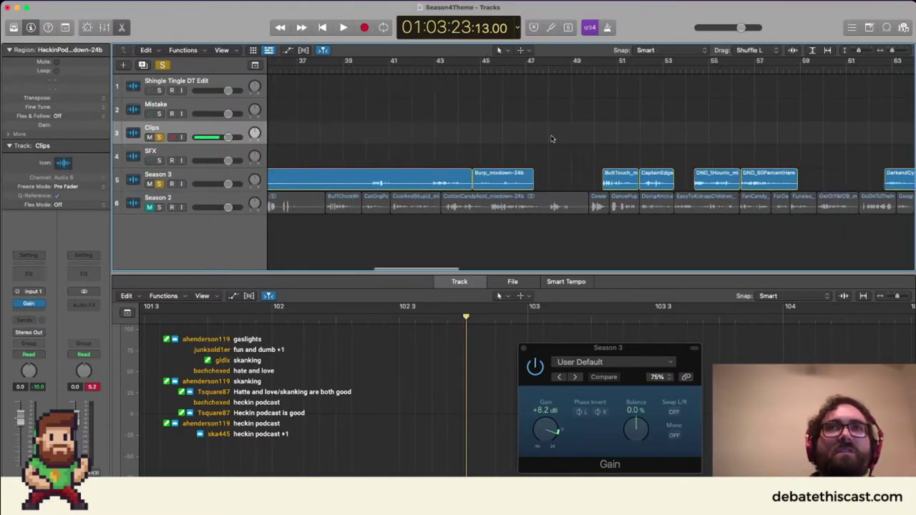
scroll(551, 138, right, 10)
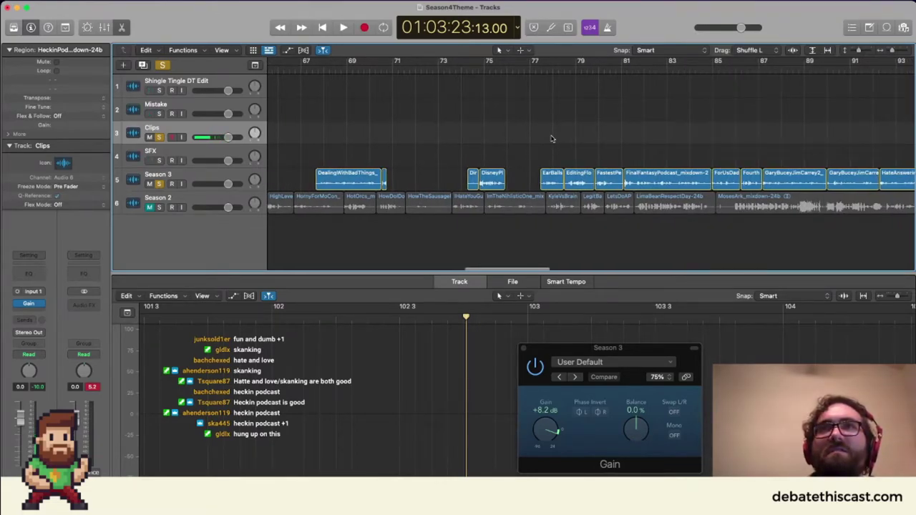
scroll(552, 138, right, 10)
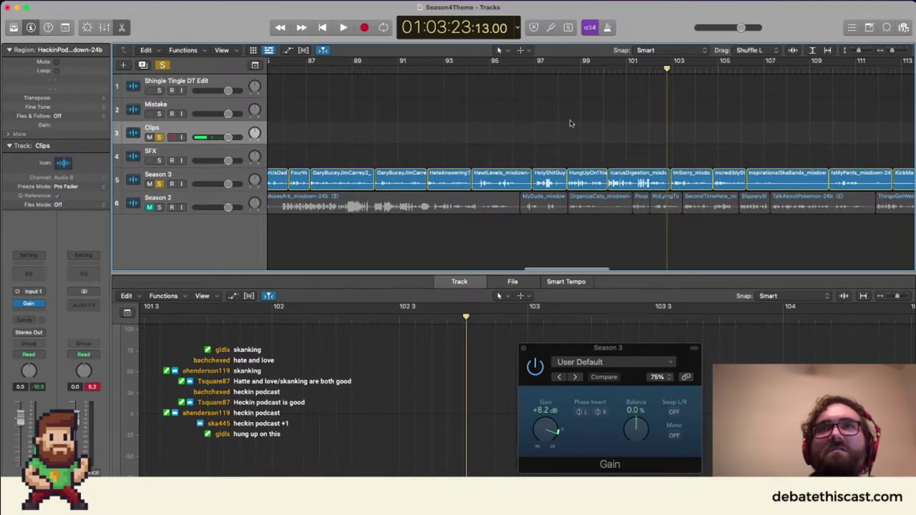
click(568, 68)
key(space)
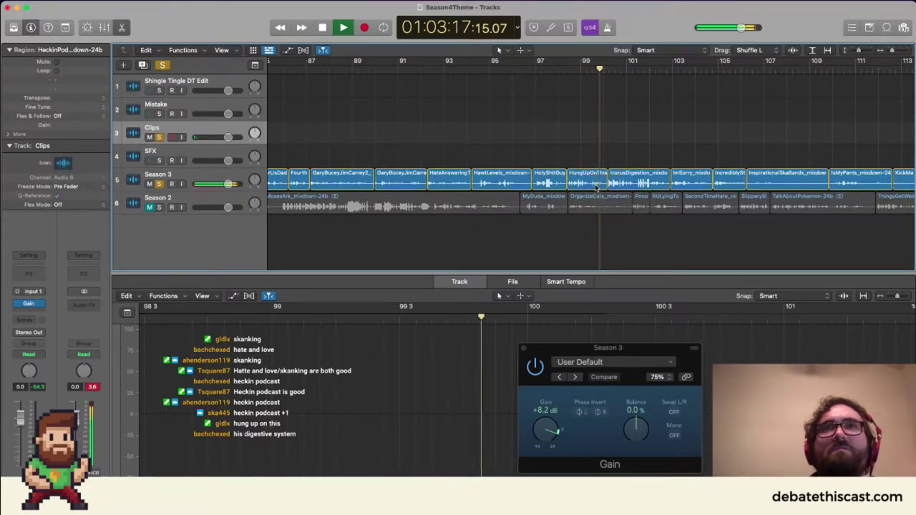
key(space)
drag(596, 188, 581, 136)
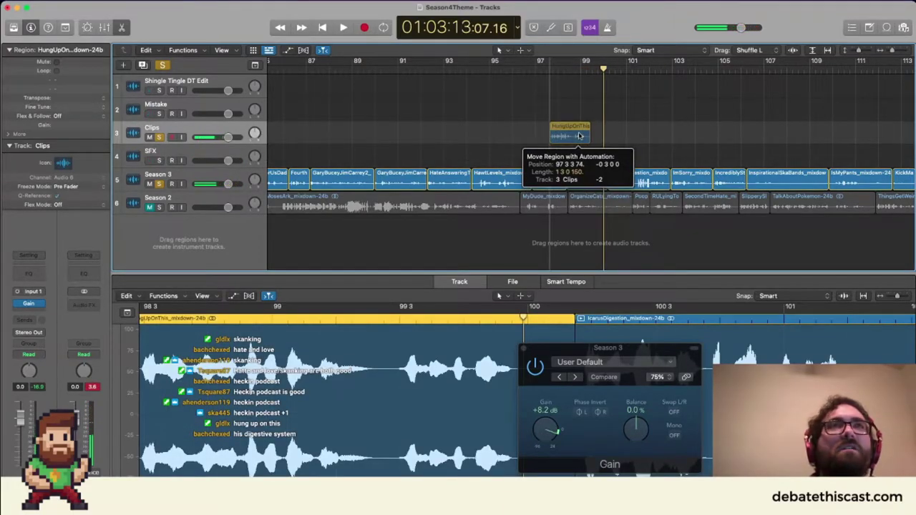
Move the IcarusDigestion clip from the Season 3 track to the Clips track.
key(super+z)
click(173, 138)
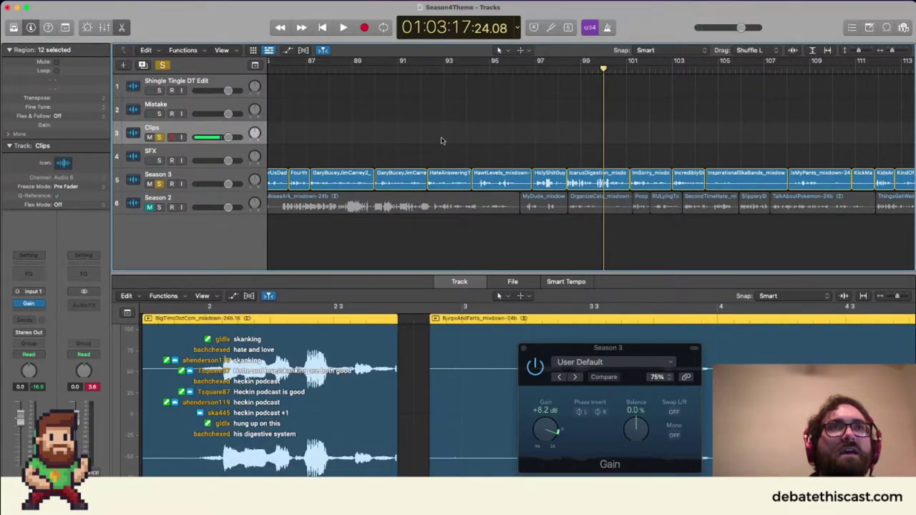
scroll(442, 141, right, 3)
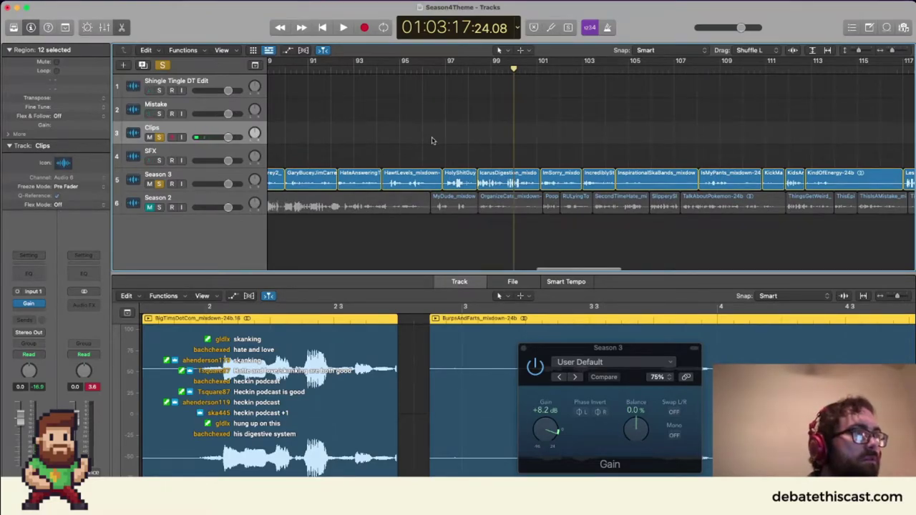
drag(498, 185, 483, 155)
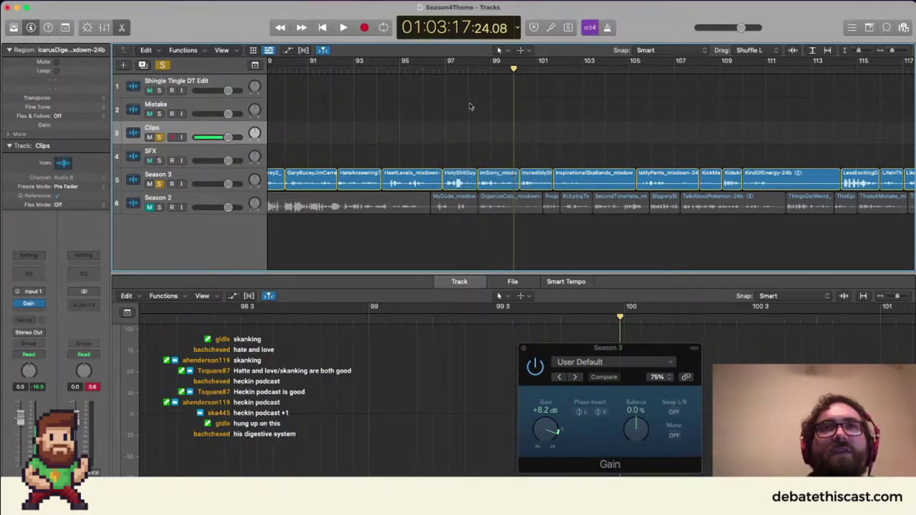
Audition Season 3 from about bar 98, moving the ImSorry clip to the Clips track and InspirationalSkaBands to the Mistake track.
click(480, 69)
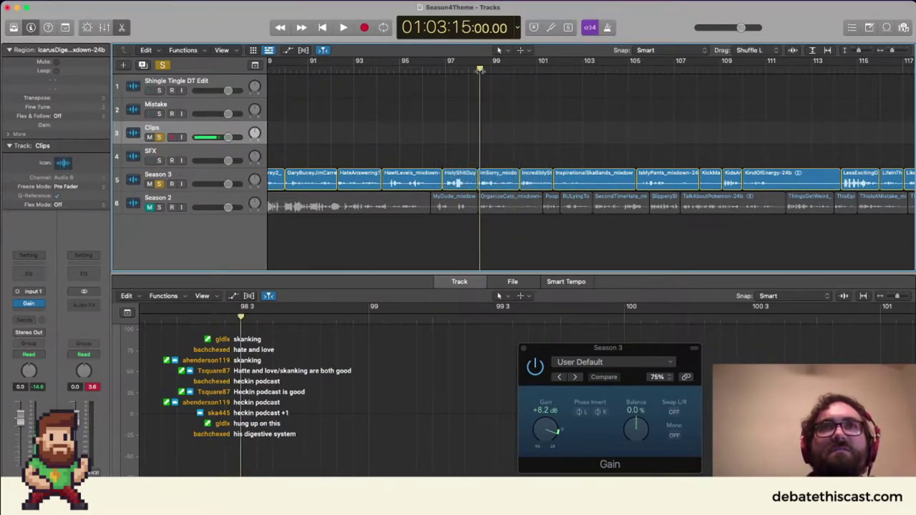
key(space)
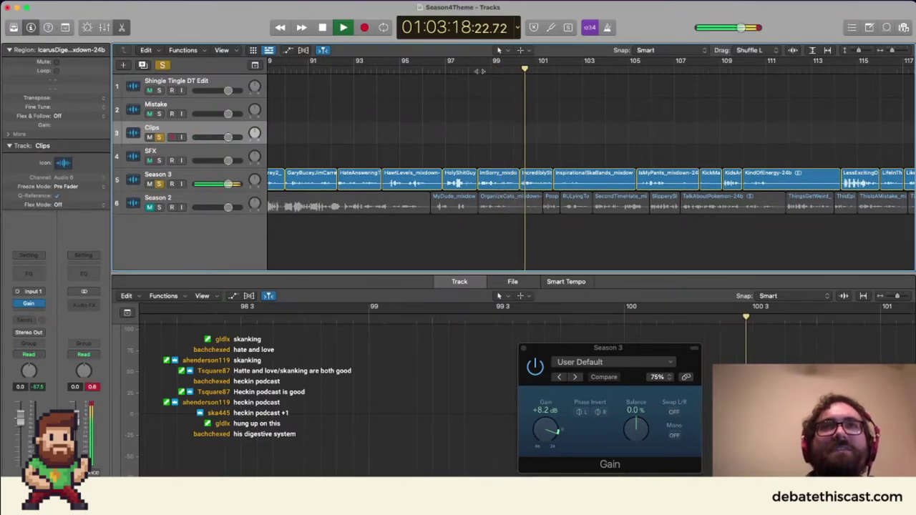
click(490, 178)
drag(491, 178, 491, 129)
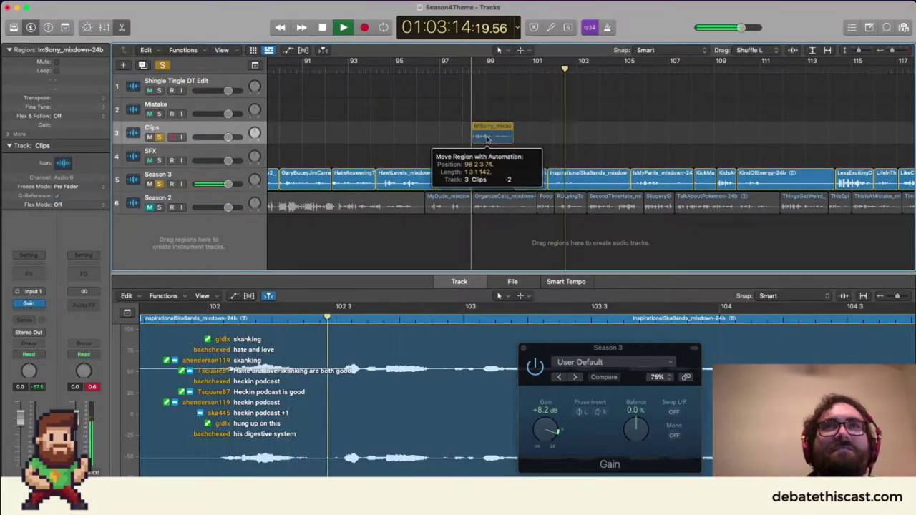
key(Delete)
drag(516, 182, 520, 128)
key(Delete)
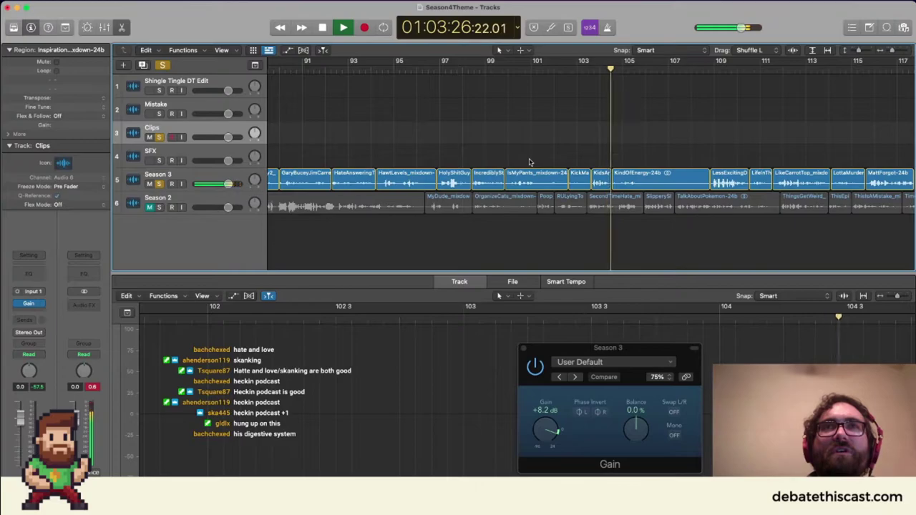
Play the IncrediblyStupid clip on Season 3, stop playback, and move the clip to the Mistake track.
click(501, 76)
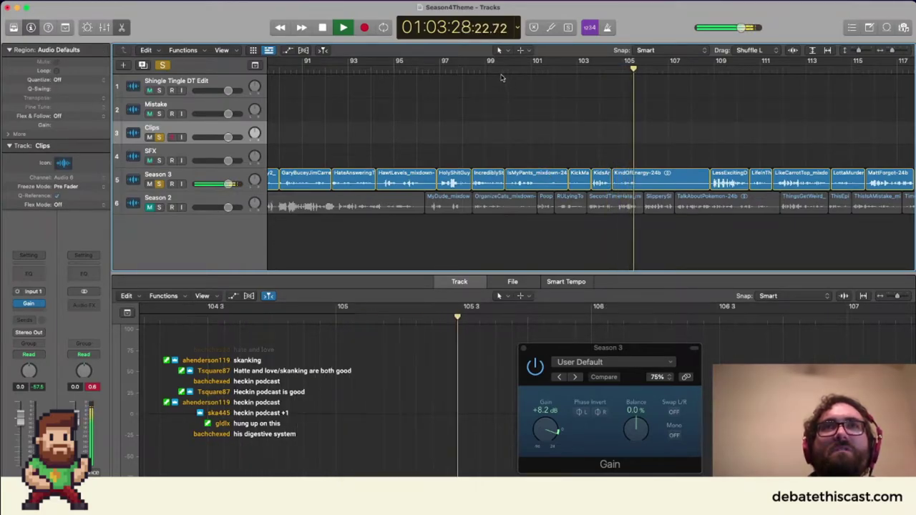
click(501, 69)
click(466, 69)
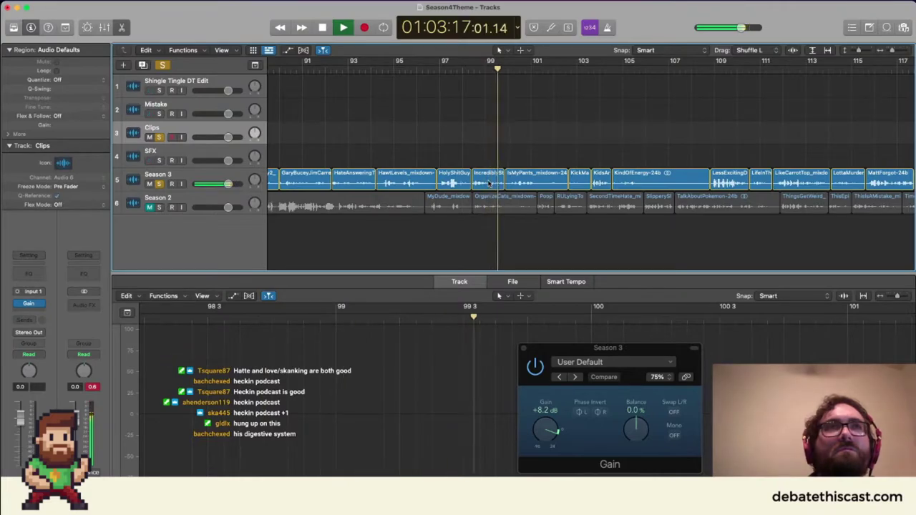
key(space)
drag(489, 184, 417, 112)
Solo the Mistake track and turn off solo on the Clips and Season 3 tracks.
scroll(418, 111, left, 20)
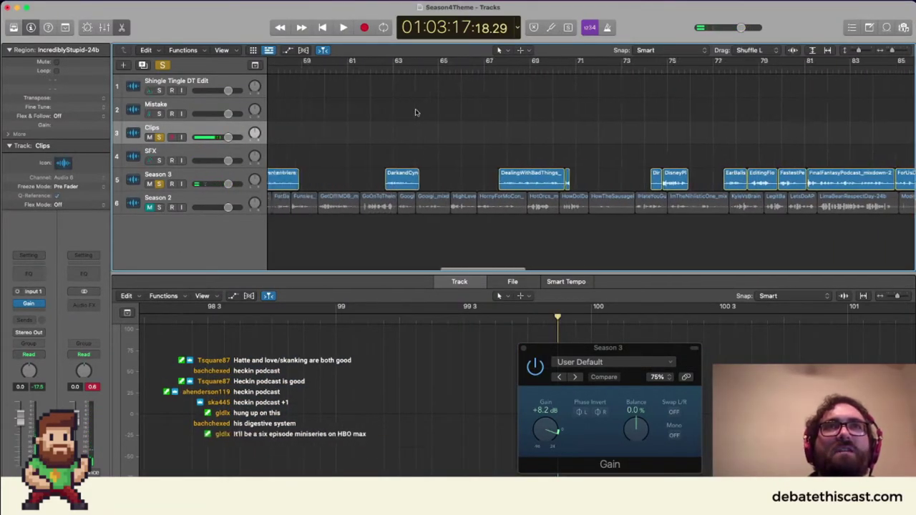
scroll(416, 113, left, 2)
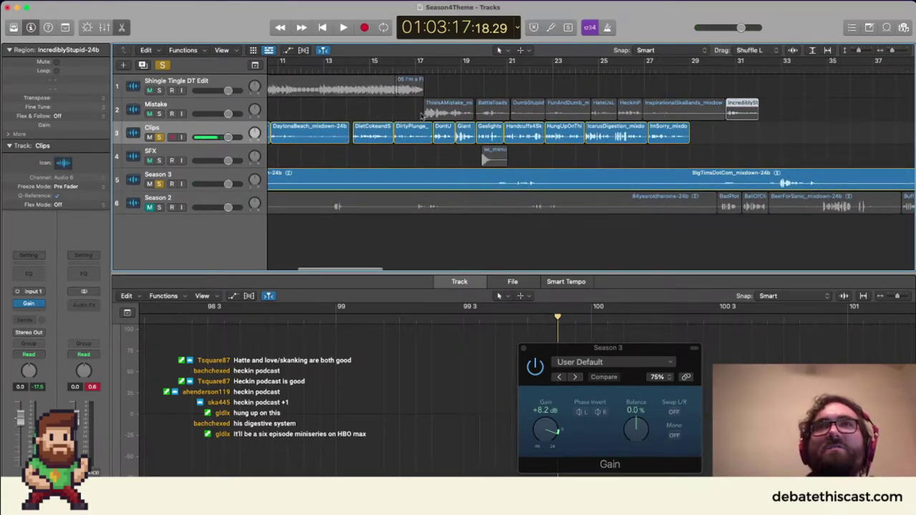
click(160, 138)
click(159, 114)
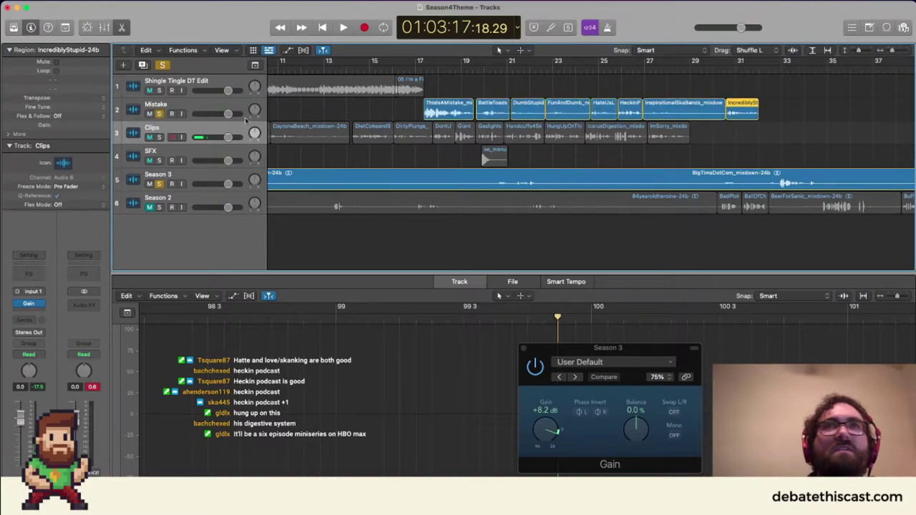
click(159, 184)
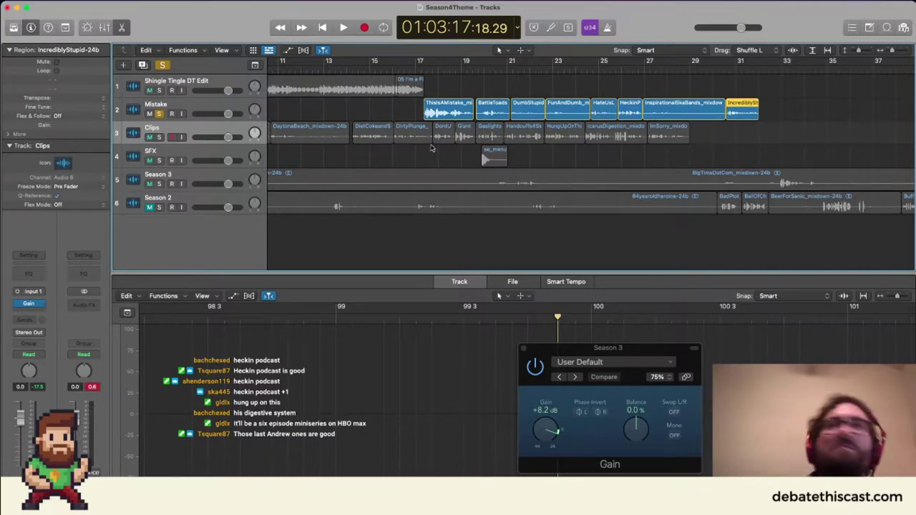
Audition InspirationalSkaBands on the Mistake track from about bar 27, then move it to the Clips track at about bar 30.
click(647, 69)
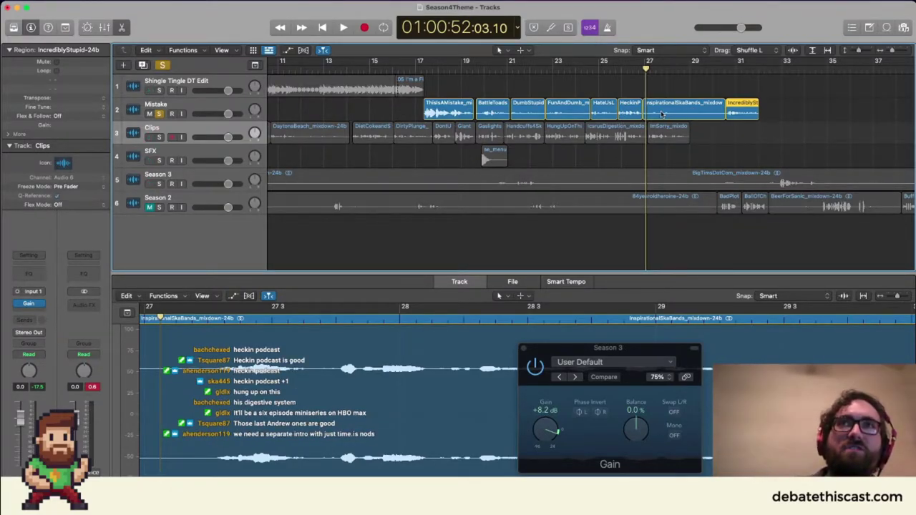
key(space)
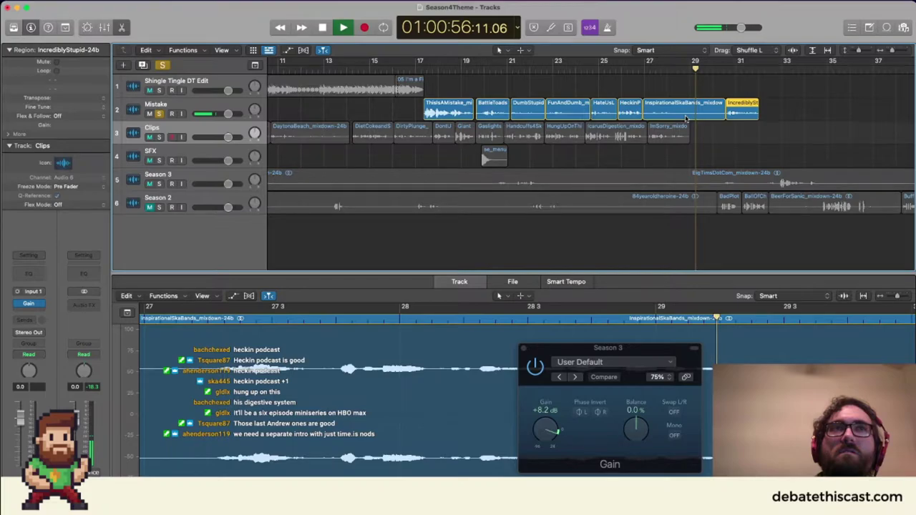
key(space)
click(685, 118)
key(Tab)
drag(679, 110, 747, 136)
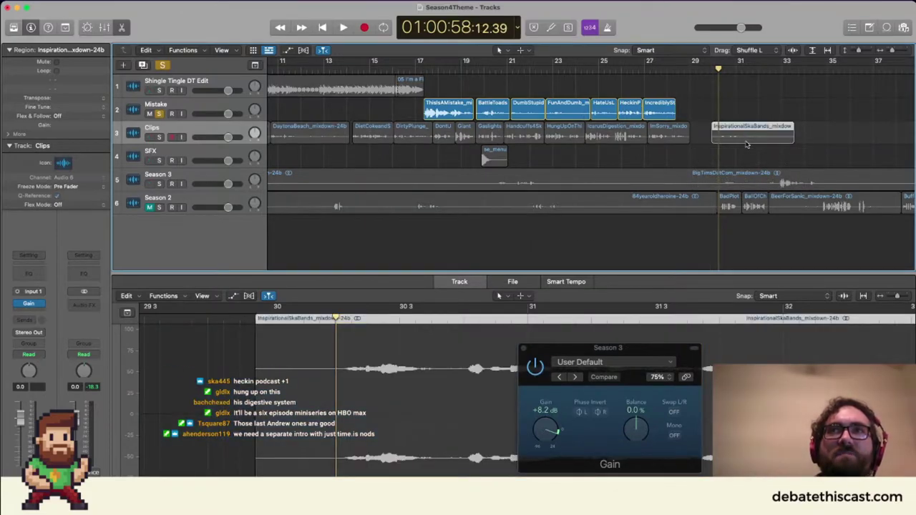
Turn off solo on the Mistake track and solo the Season 3 track.
scroll(801, 120, right, 10)
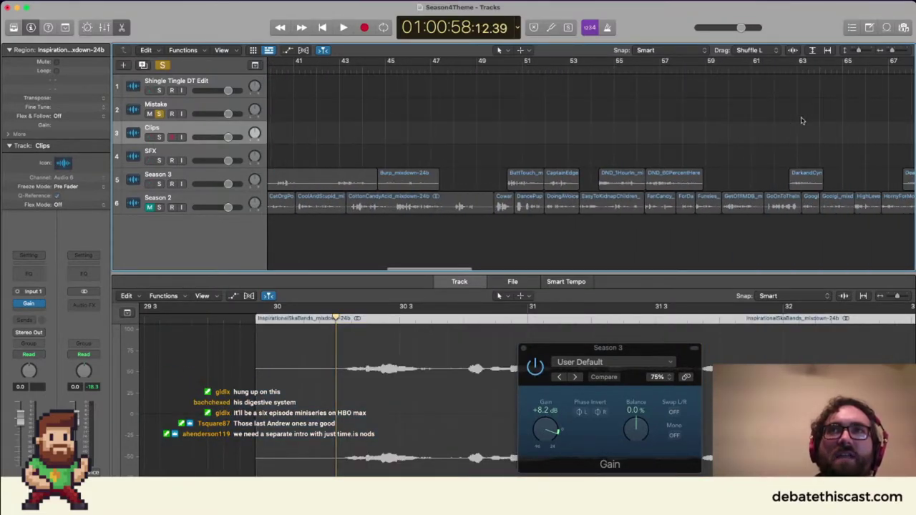
click(160, 116)
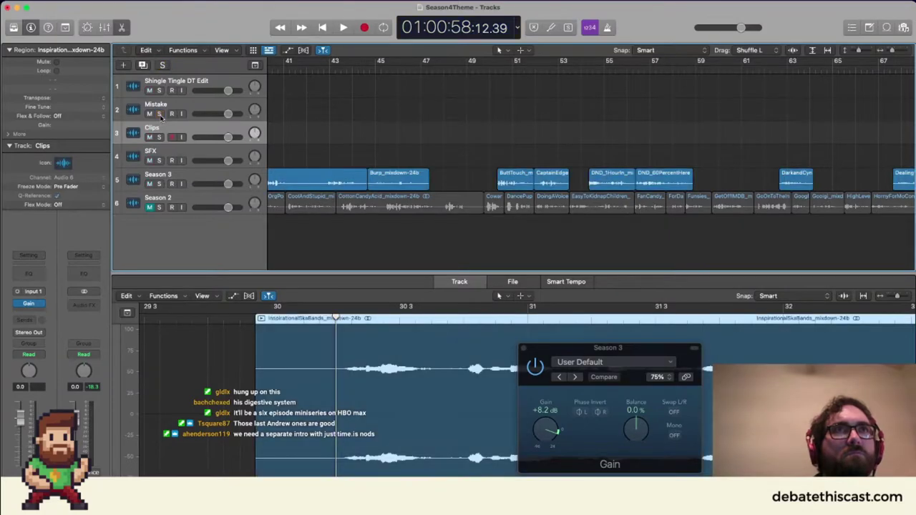
click(159, 184)
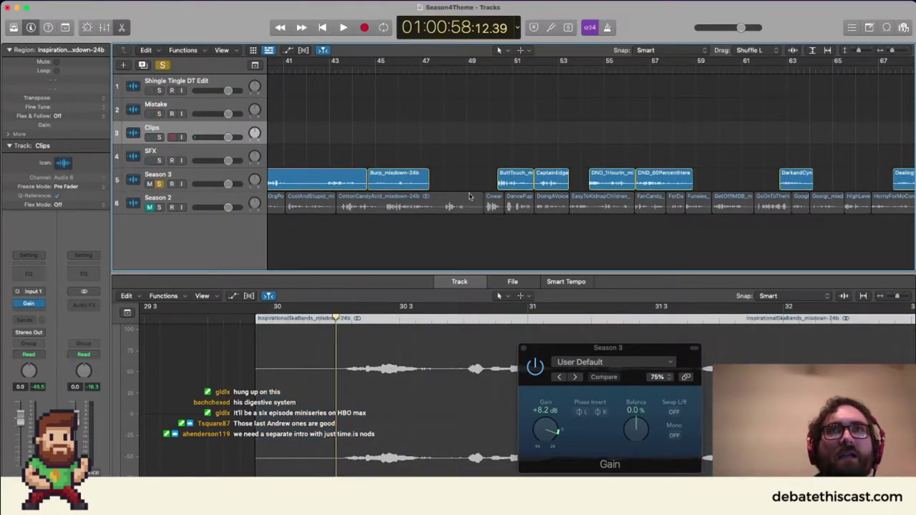
Audition Season 3 from about bar 98 through IsMyPants, then move the short clip right after it to the Clips track.
scroll(469, 197, left, 10)
scroll(489, 183, right, 10)
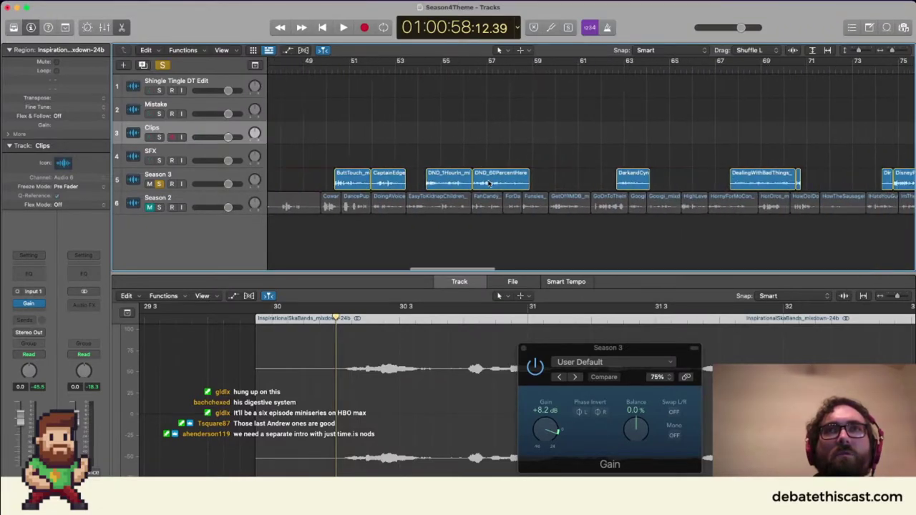
scroll(489, 183, right, 5)
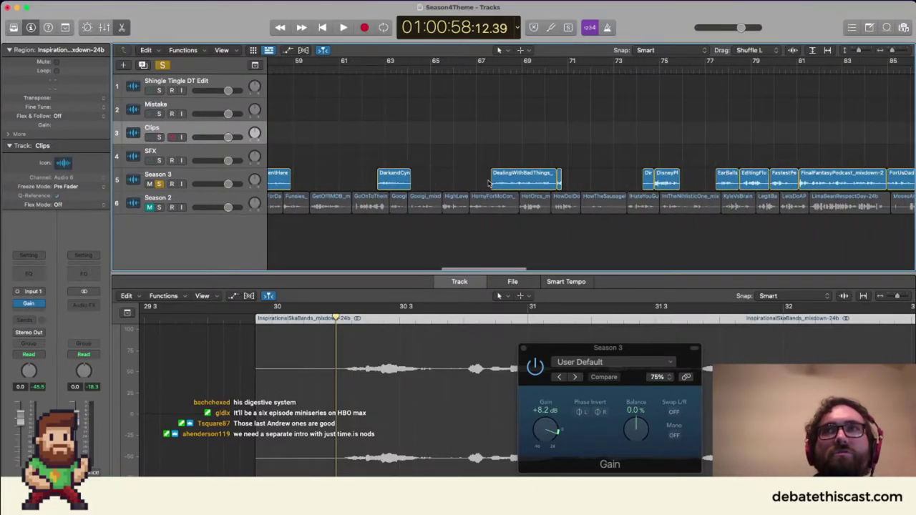
scroll(489, 184, right, 6)
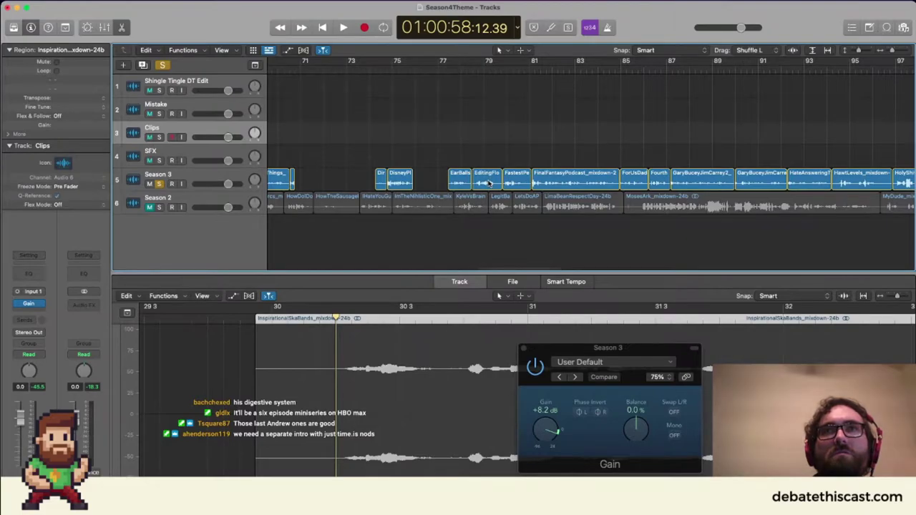
scroll(489, 183, right, 6)
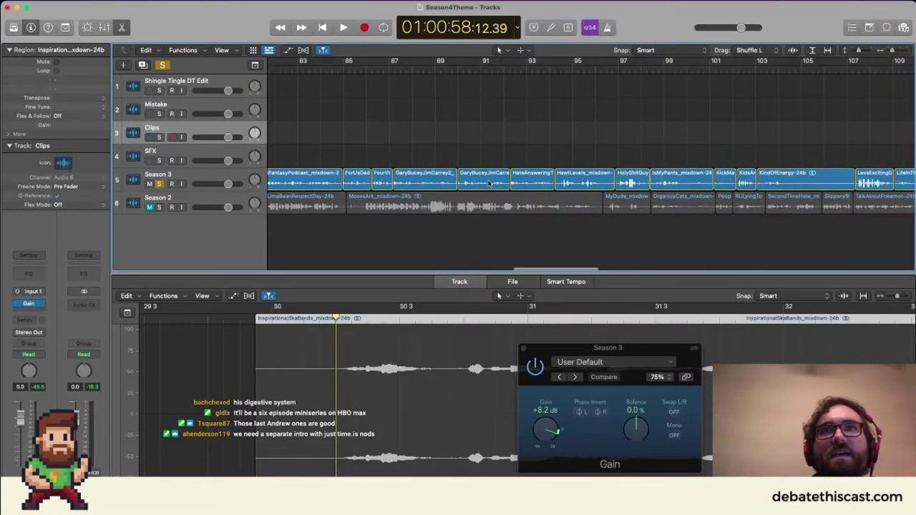
scroll(489, 184, right, 2)
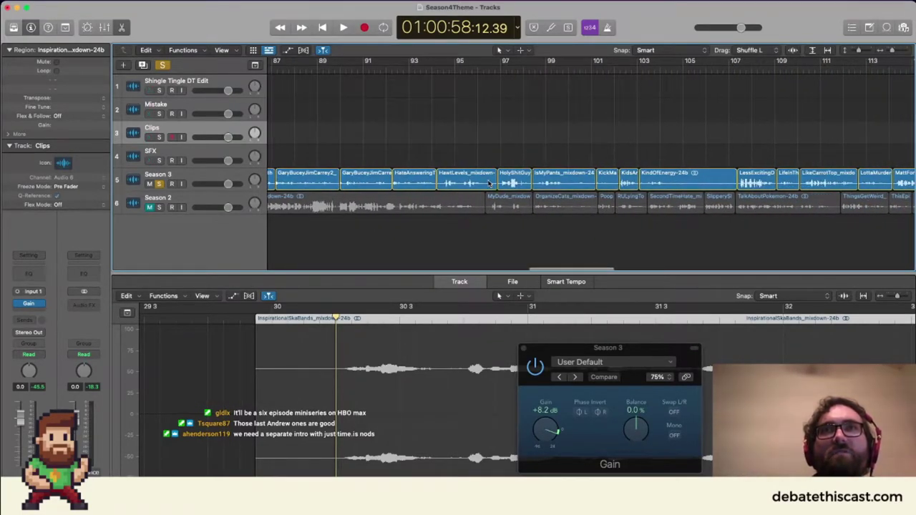
scroll(489, 183, right, 1)
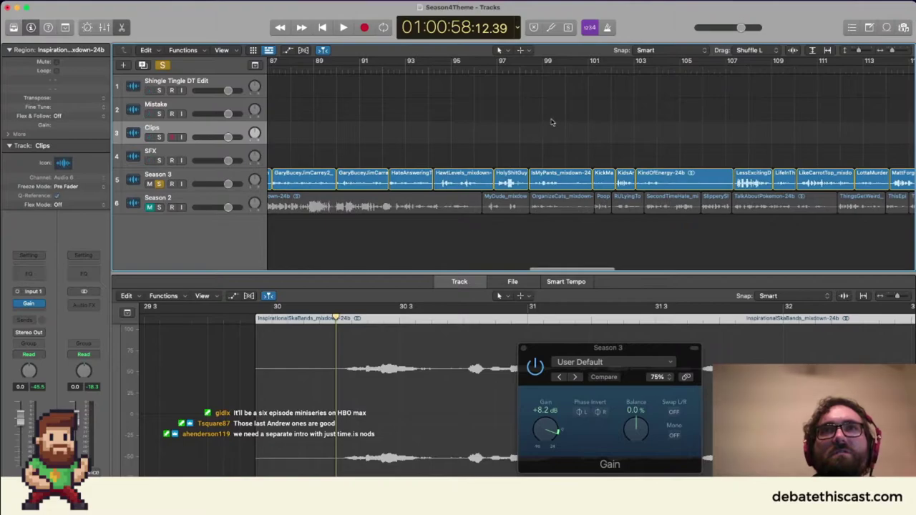
click(519, 71)
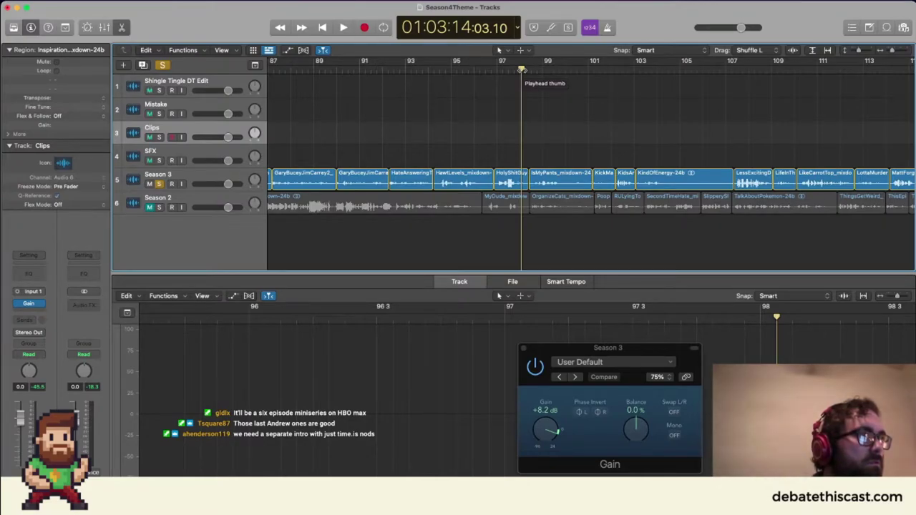
key(space)
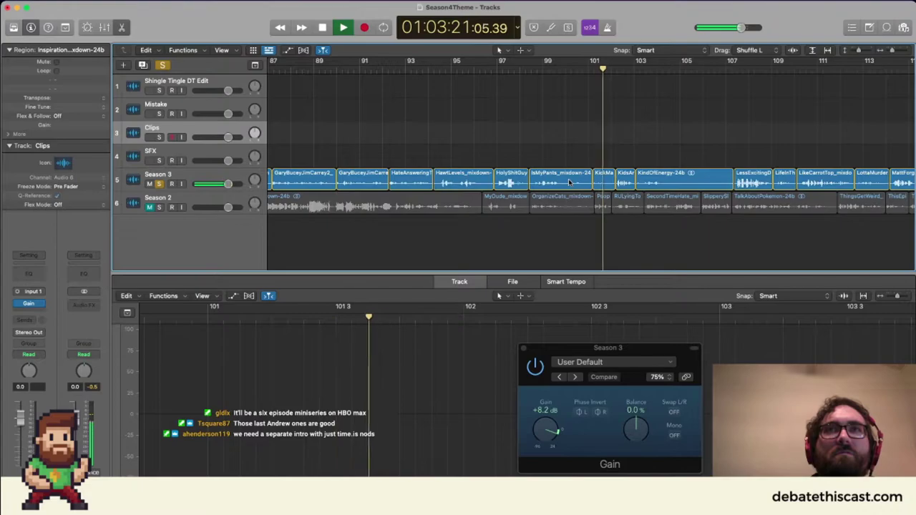
key(space)
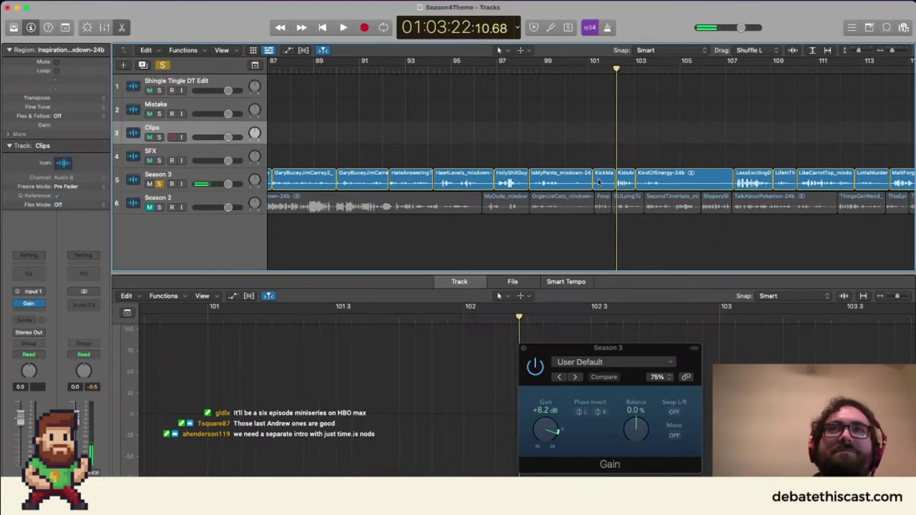
drag(600, 181, 597, 134)
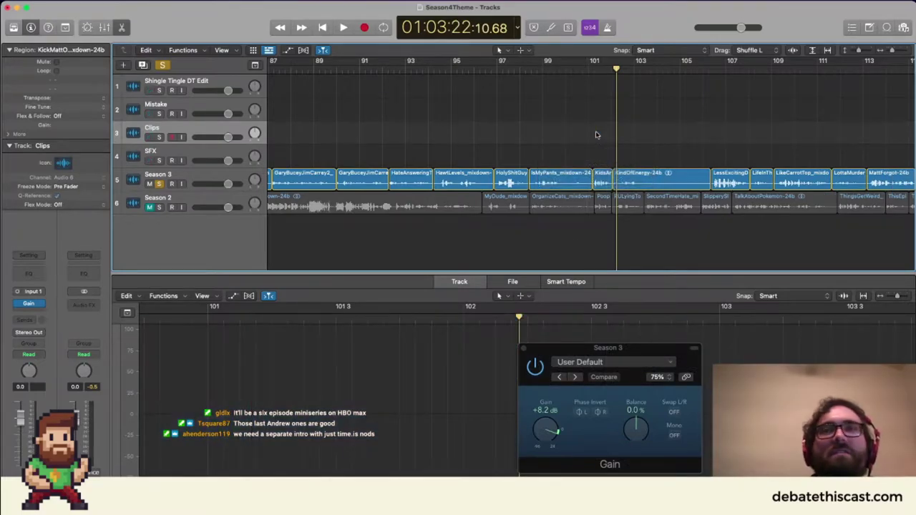
Audition the remaining Season 3 clips from about bar 101 to bar 113, including KindOfEnergy and LessExciting.
click(596, 71)
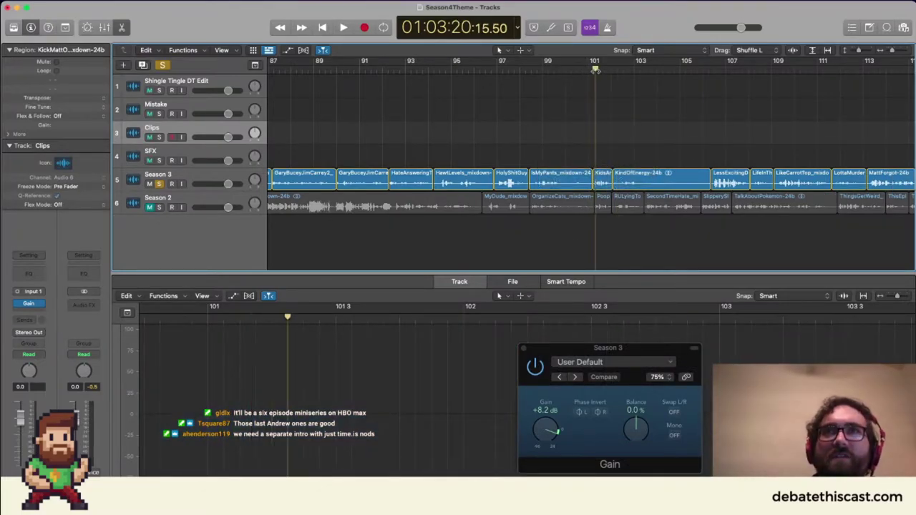
key(space)
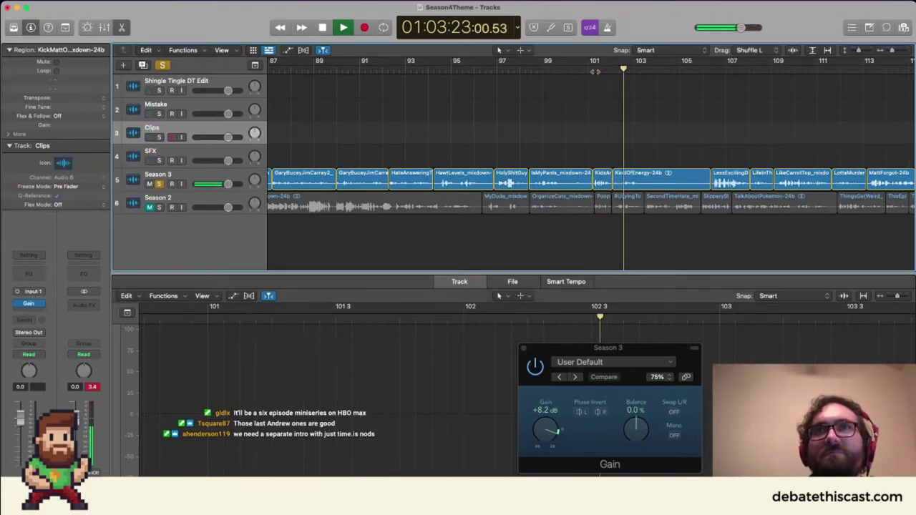
scroll(651, 165, right, 4)
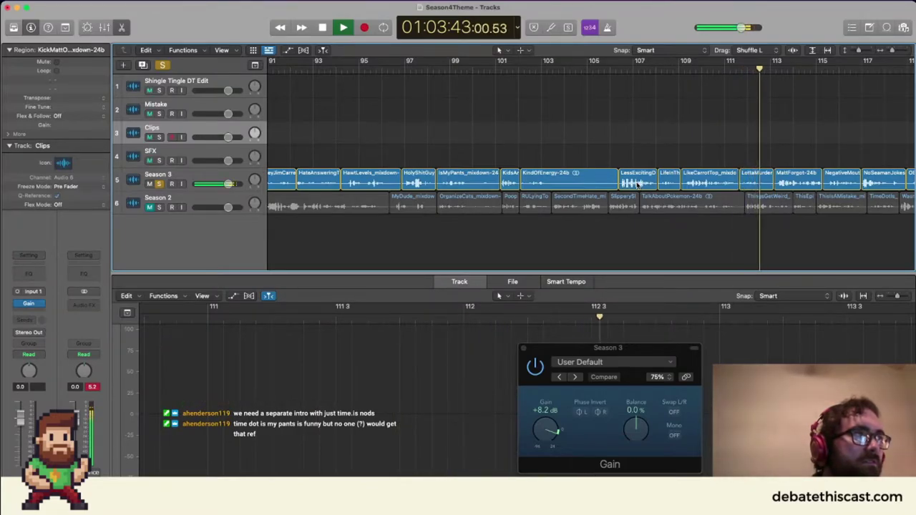
key(space)
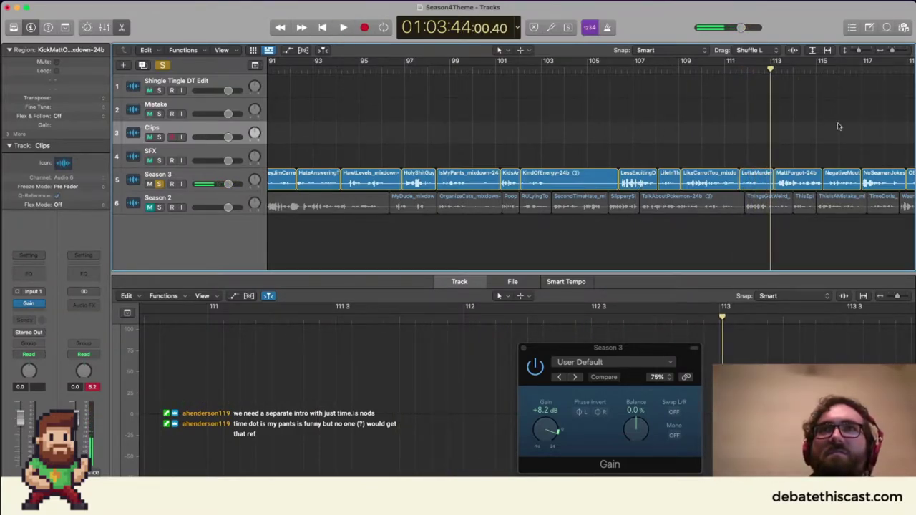
scroll(421, 139, left, 3)
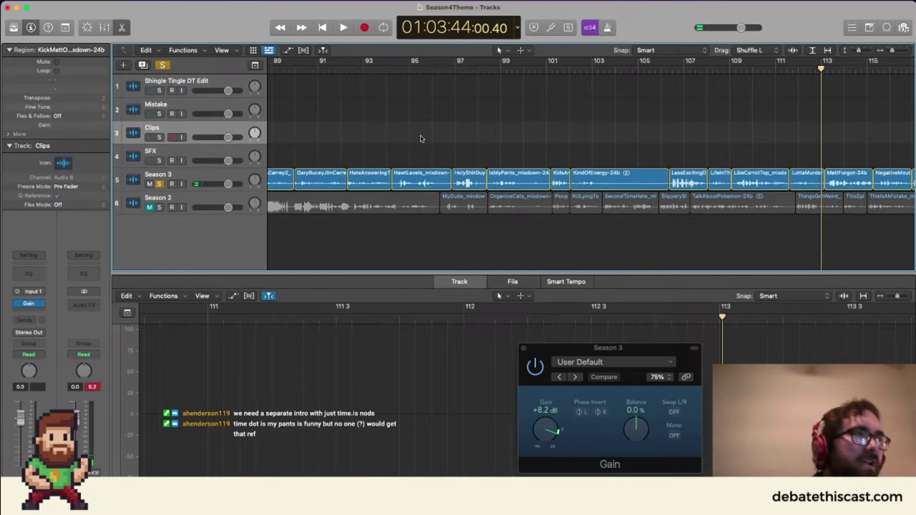
scroll(768, 146, right, 3)
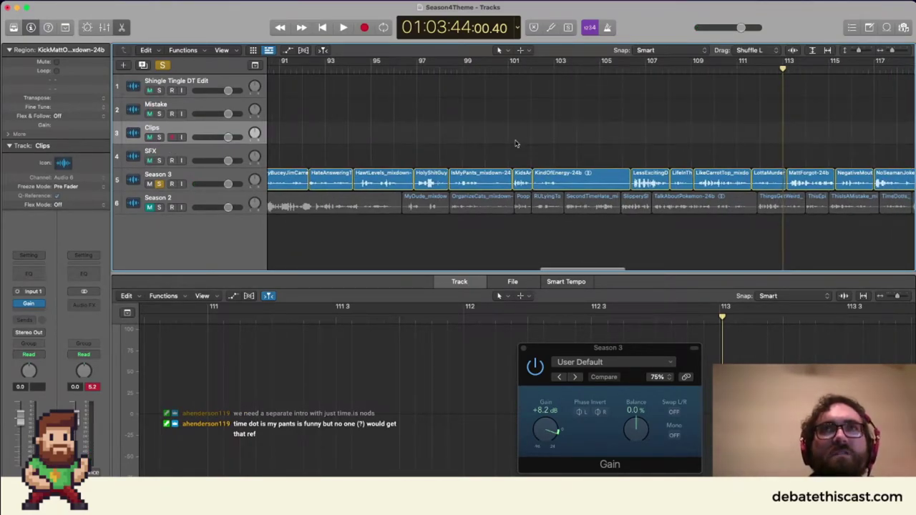
Move the LottaMurder clip from the Season 3 track to the Clips track.
scroll(516, 144, right, 3)
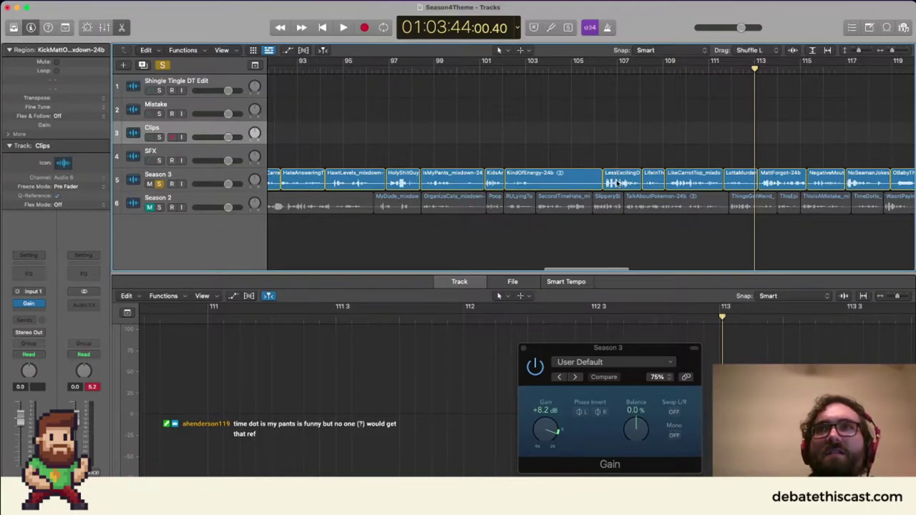
scroll(617, 183, right, 1)
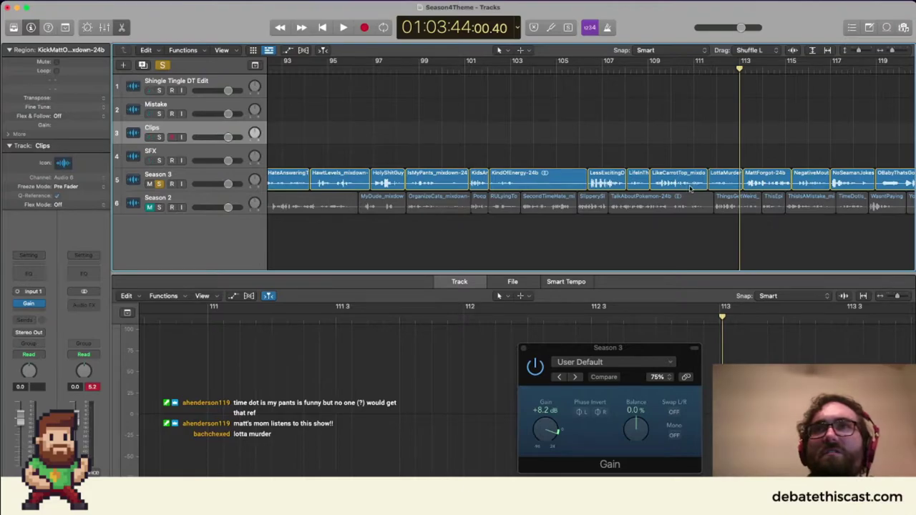
drag(727, 188, 664, 158)
key(Delete)
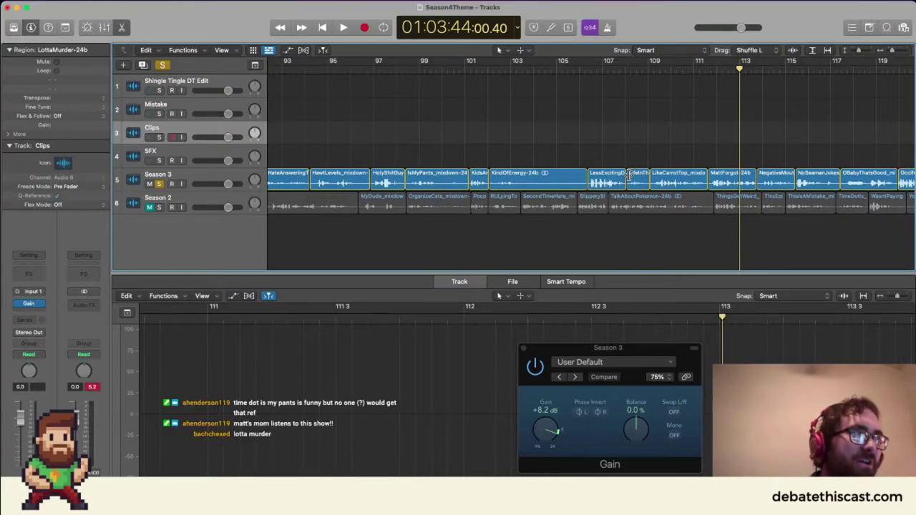
Audition Season 3 from about bar 111, then move the NegativeMouth and NoSeamanJokes clips to the Clips track.
click(717, 70)
drag(717, 70, 712, 69)
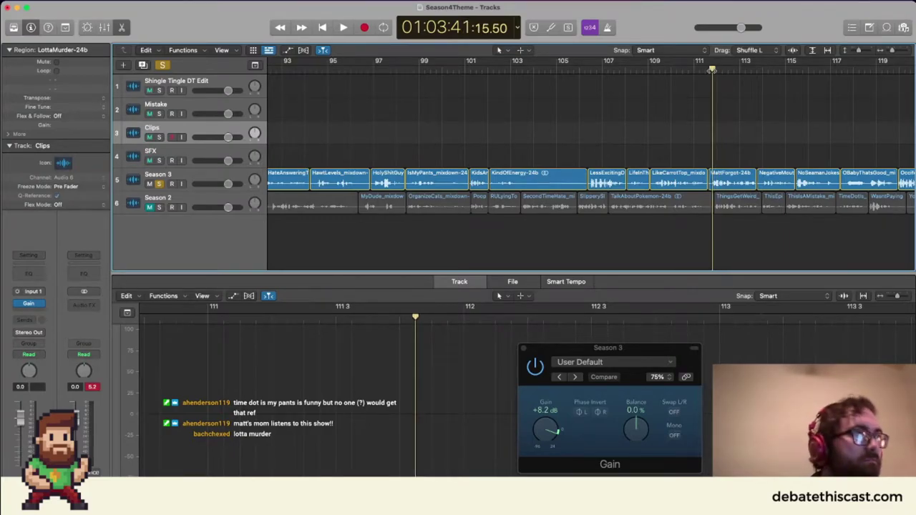
drag(712, 70, 708, 70)
key(space)
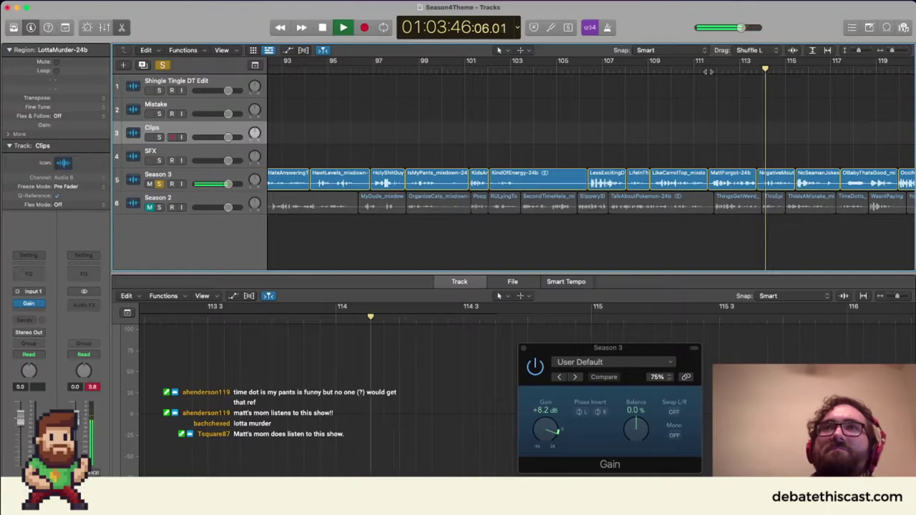
scroll(614, 171, right, 3)
drag(675, 176, 652, 117)
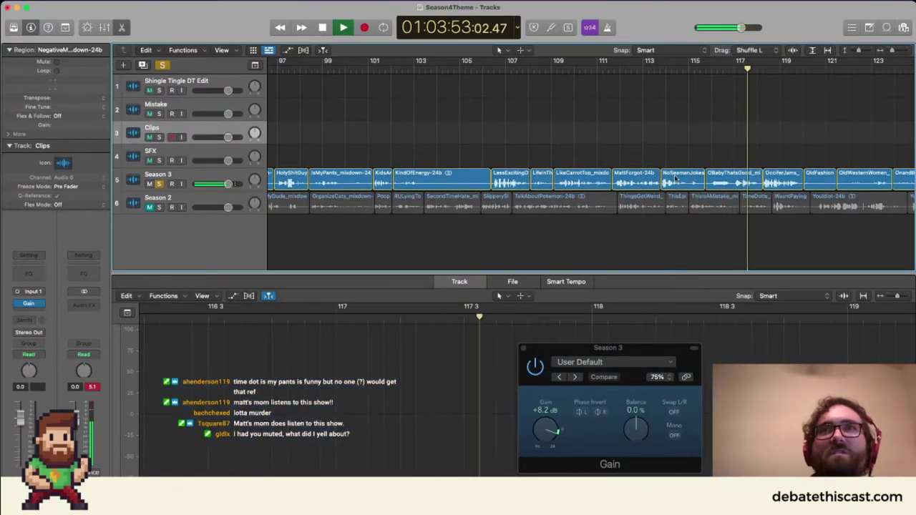
drag(675, 179, 665, 133)
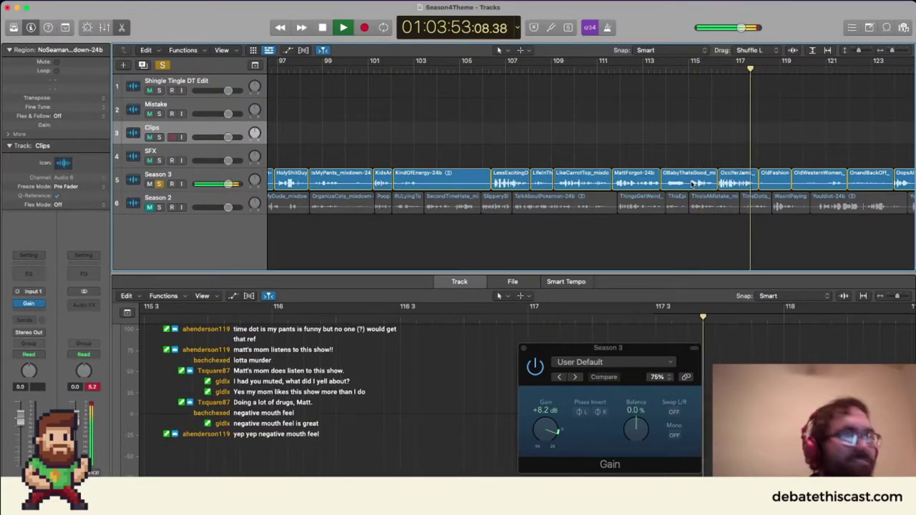
Audition Season 3 from about bar 117 to bar 122, then move OldWesternWomen to the Clips track.
key(space)
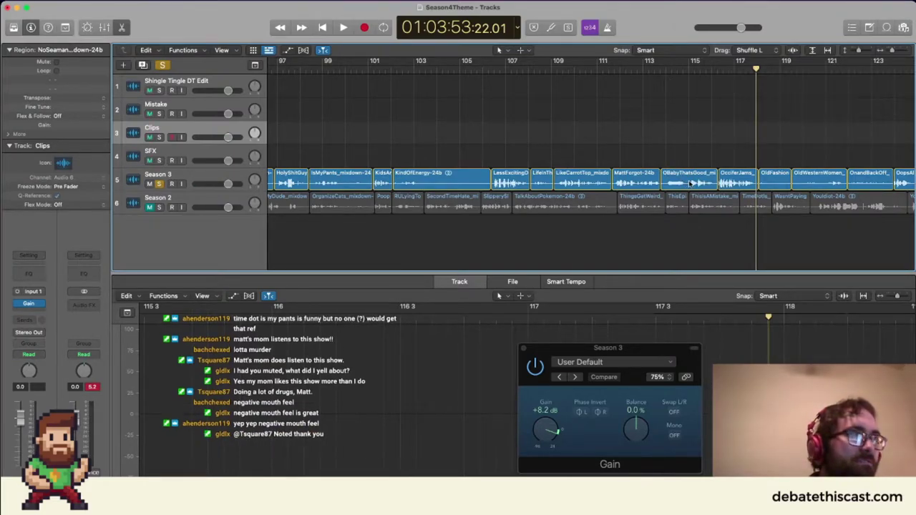
key(space)
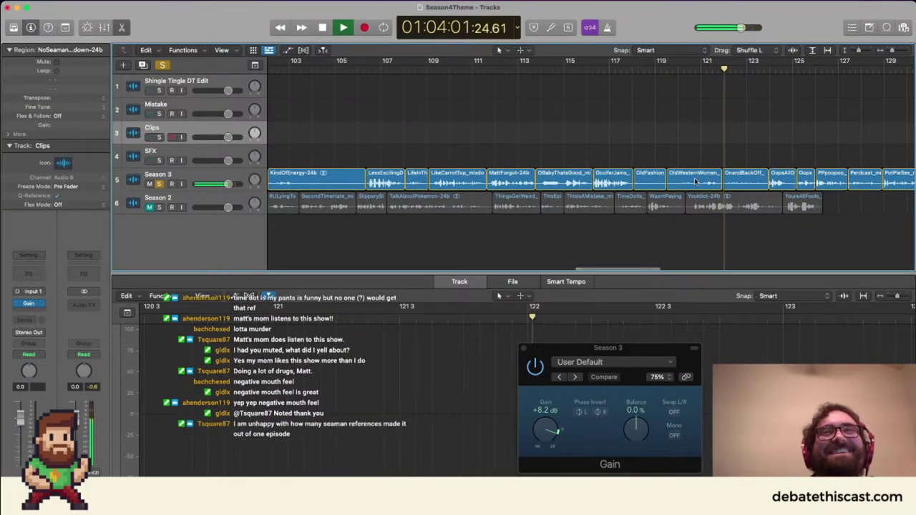
key(space)
drag(695, 181, 676, 129)
key(super+z)
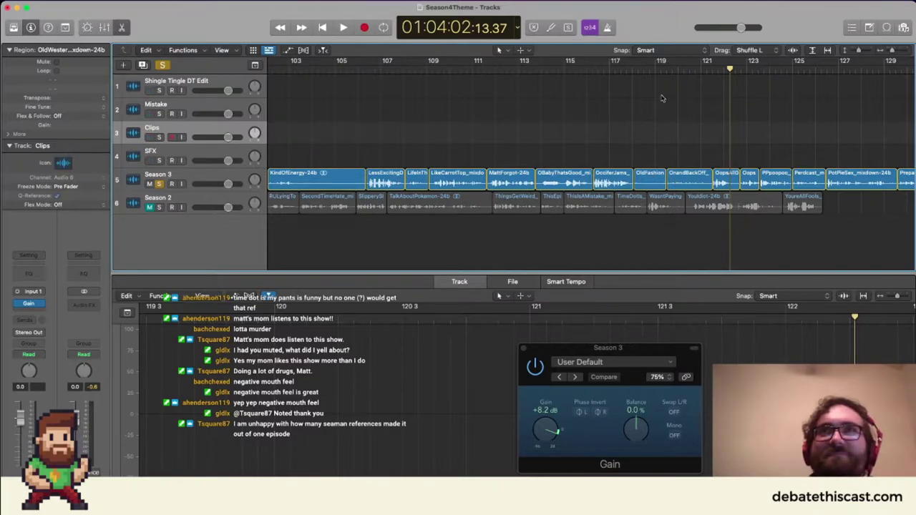
Audition Season 3 from about bar 119 to bar 126, then move the PPpoopoo clip to the Clips track.
click(672, 70)
click(666, 70)
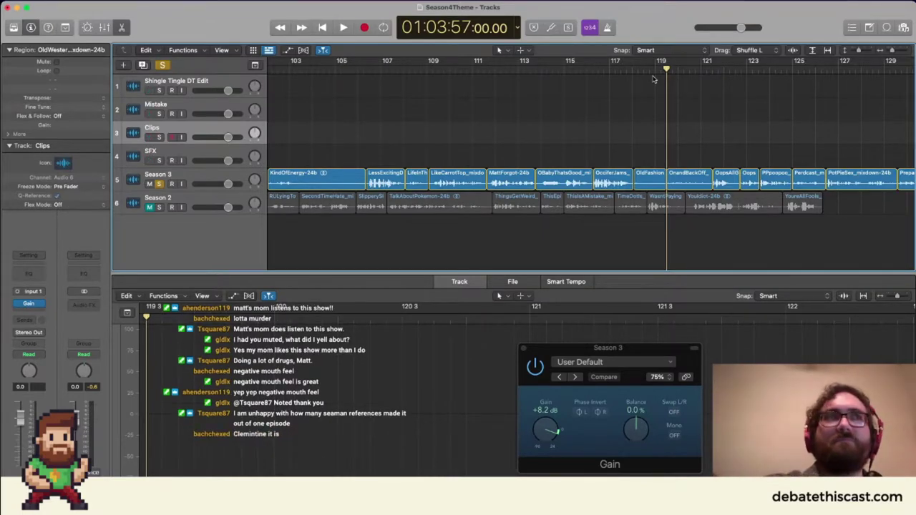
key(space)
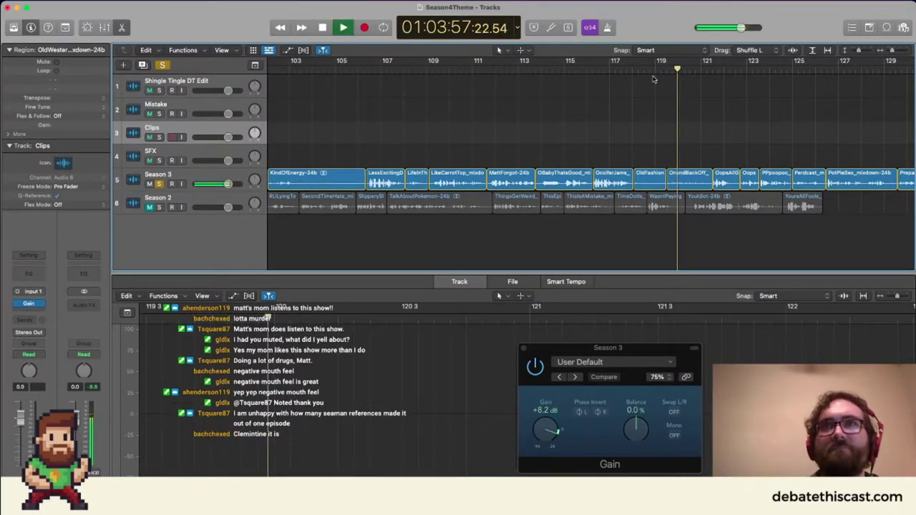
key(super+Left)
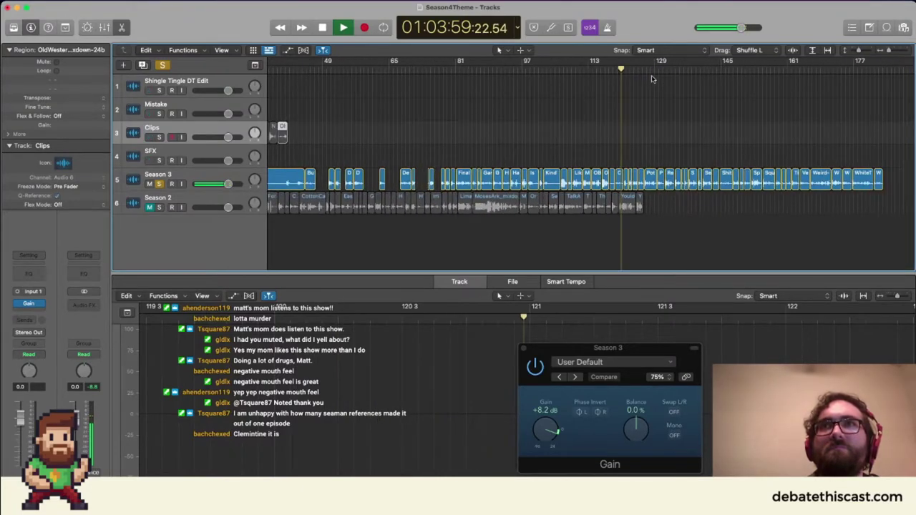
key(super+Right)
scroll(651, 79, left, 10)
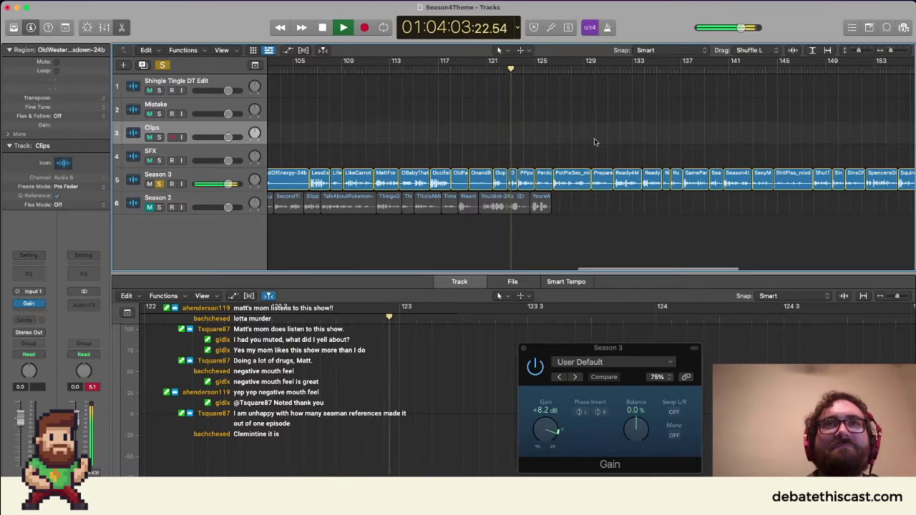
scroll(572, 186, left, 3)
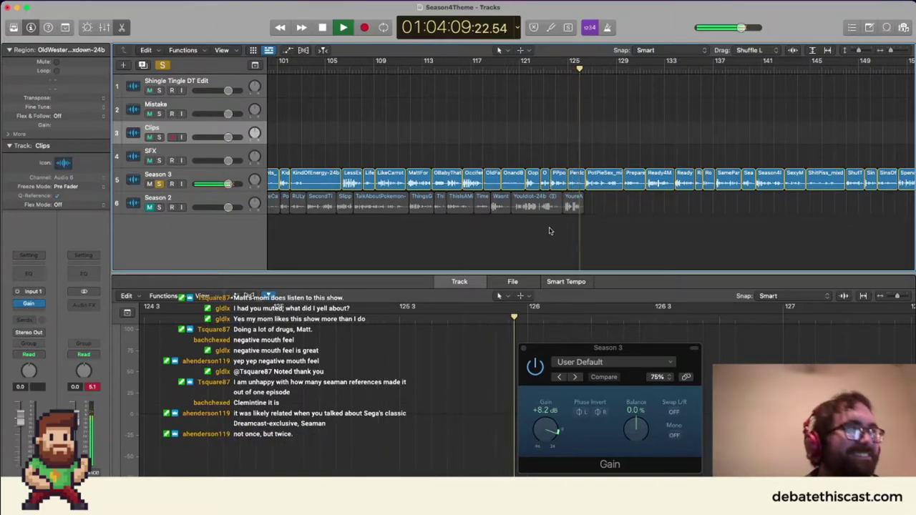
key(space)
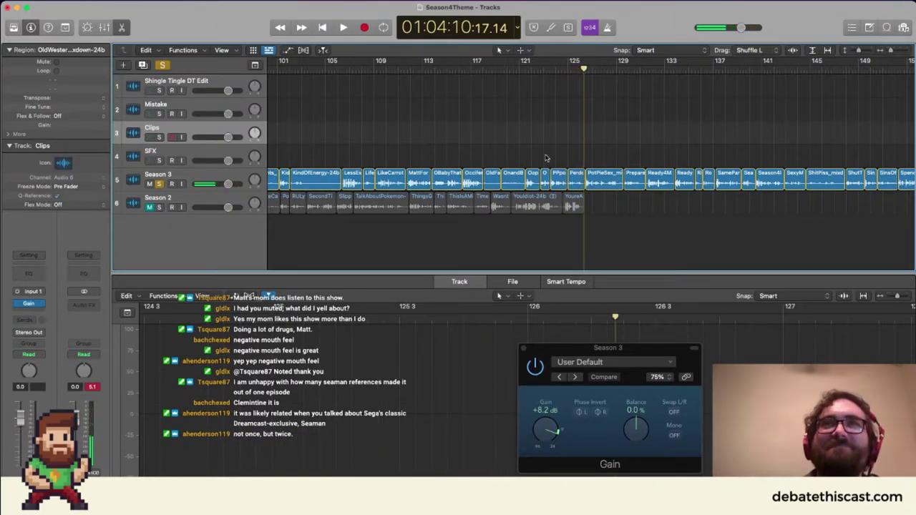
drag(557, 185, 553, 141)
key(super+z)
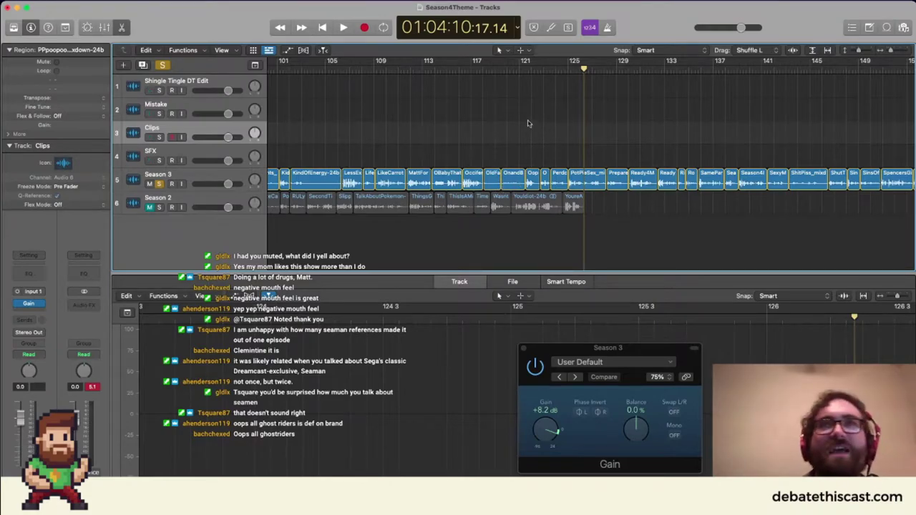
Replay the Season 3 clips around bars 121 to 123, then move OopsAllGhostRiders to the Clips track.
click(525, 66)
key(space)
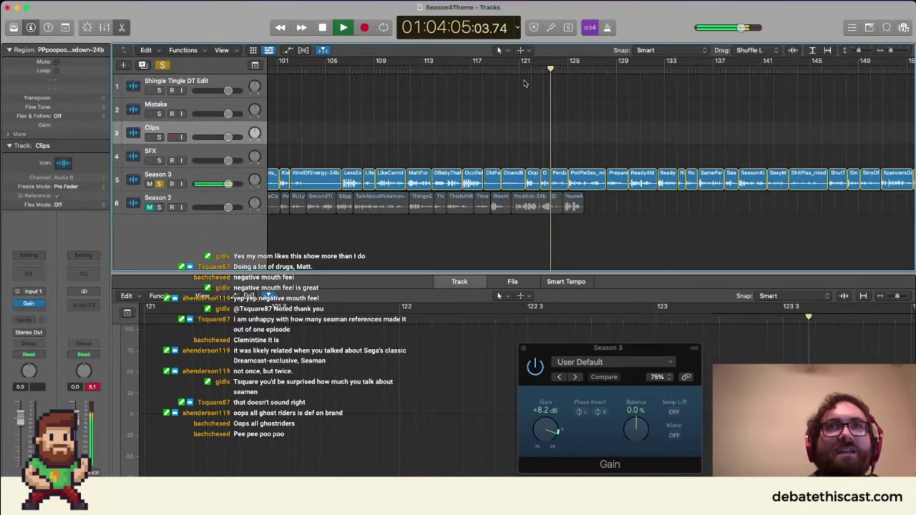
key(space)
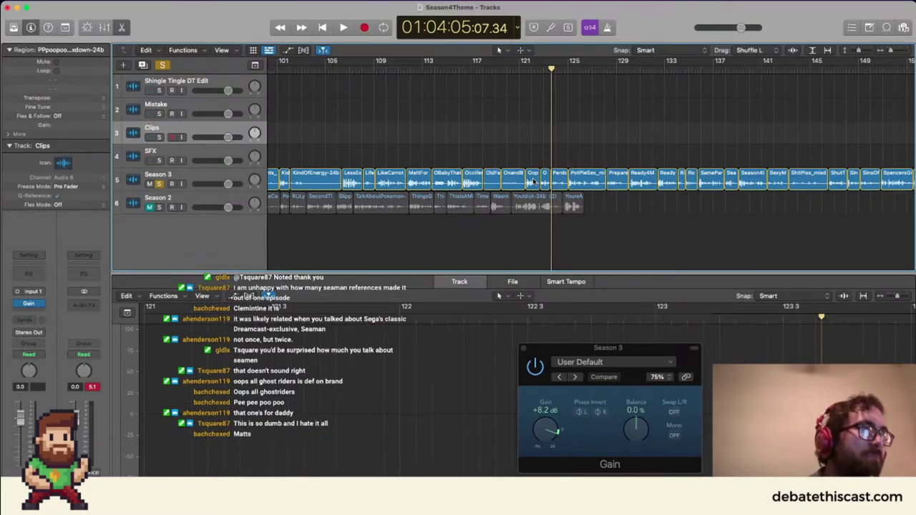
click(518, 69)
key(space)
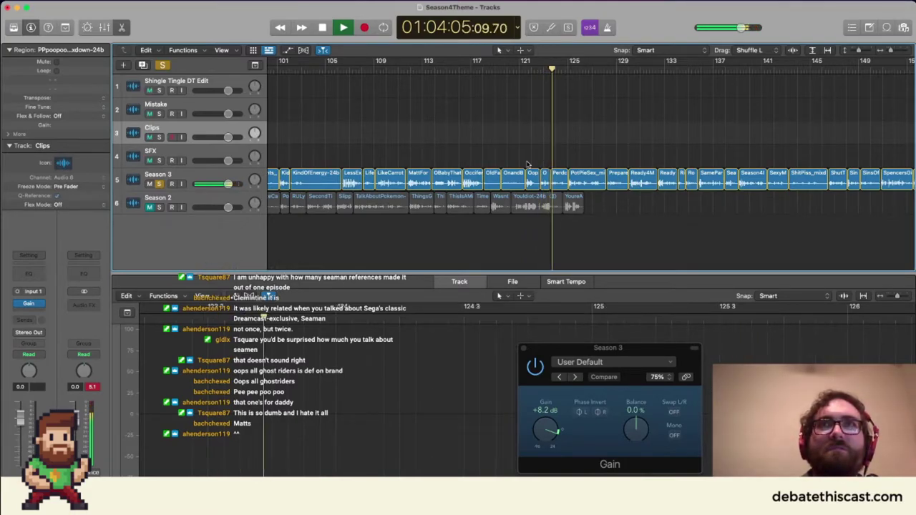
key(space)
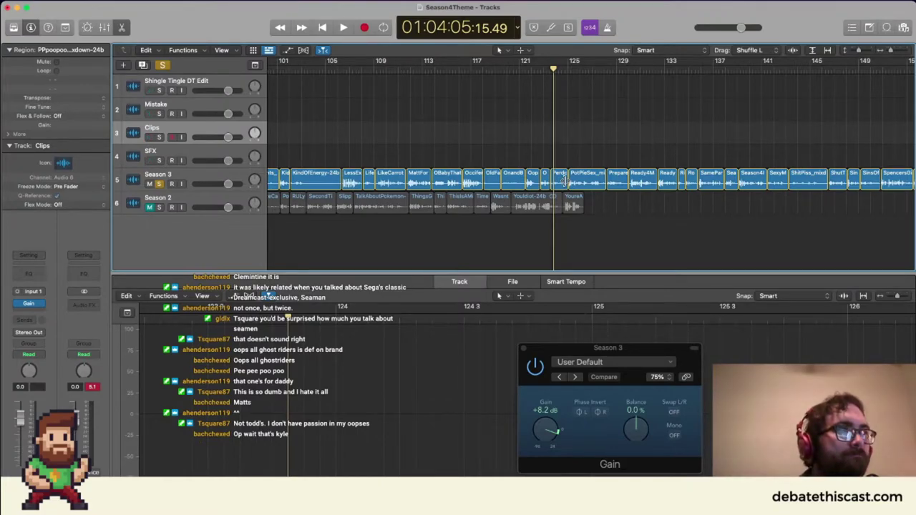
drag(535, 184, 530, 129)
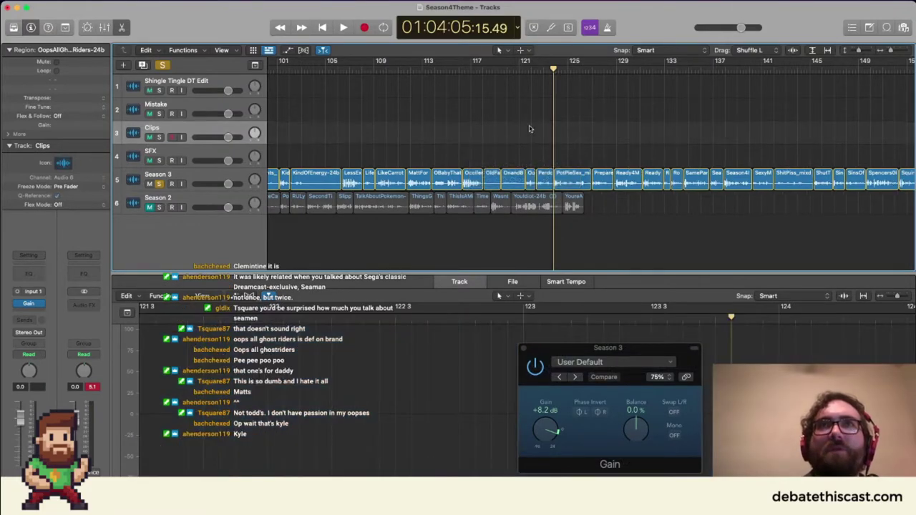
Audition Season 3 from about bar 122 to bar 126, then move the PotPieSex clip to the Clips track.
click(535, 69)
click(536, 69)
key(space)
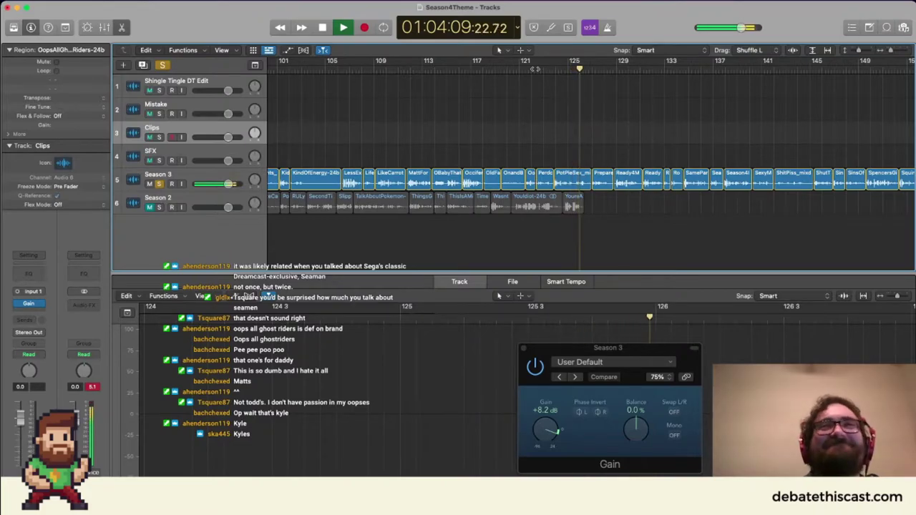
key(space)
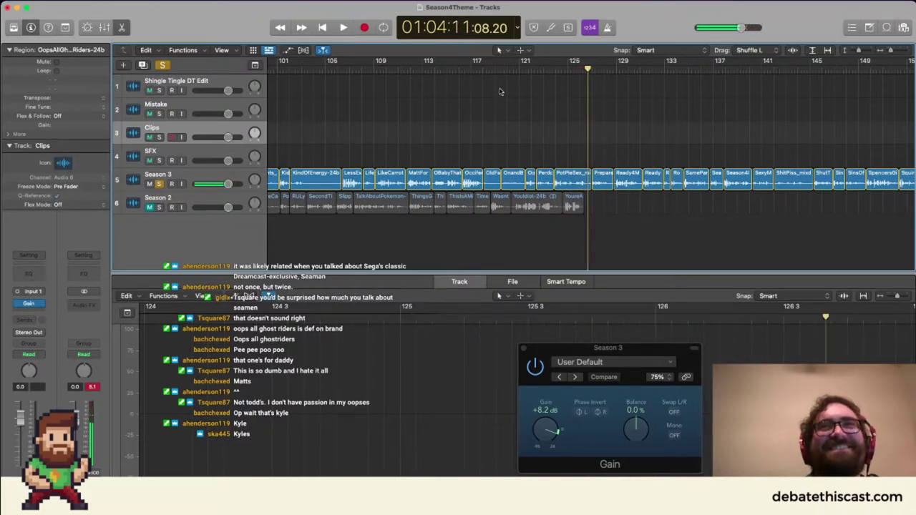
drag(566, 185, 565, 119)
key(Escape)
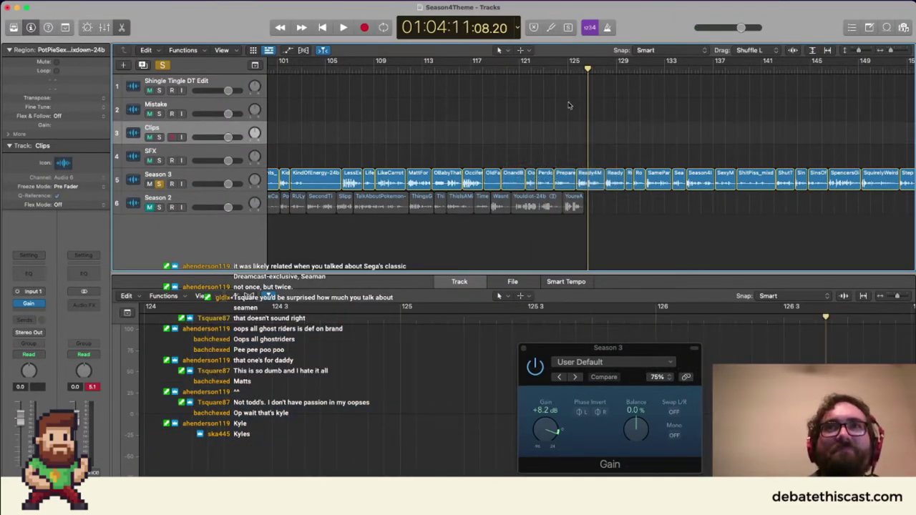
Audition Season 3 from about bar 125 to bar 133, replay from about bar 129, then move the Room4Spi and SameParts clips to the Clips track.
drag(571, 73, 574, 70)
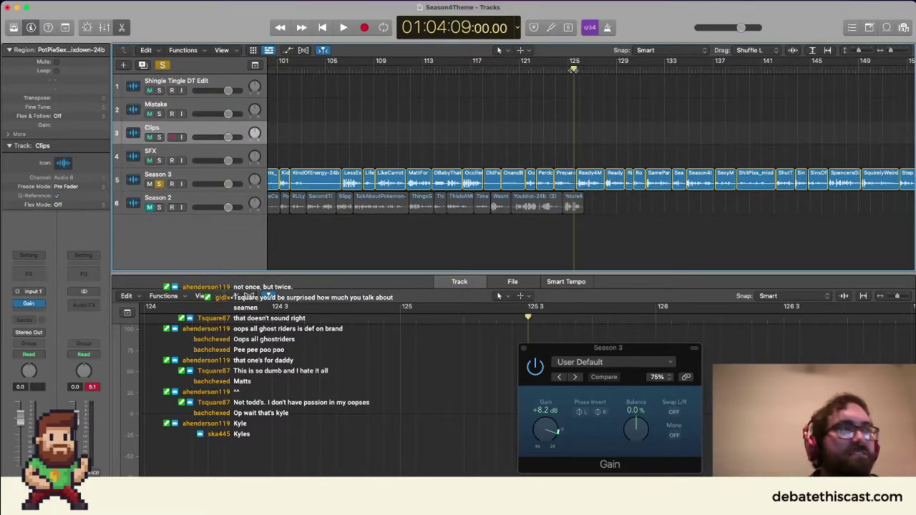
key(space)
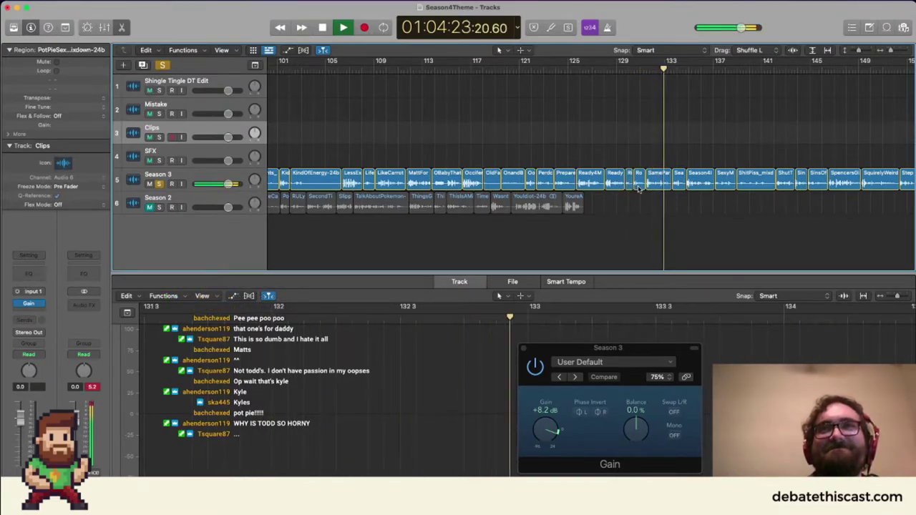
key(space)
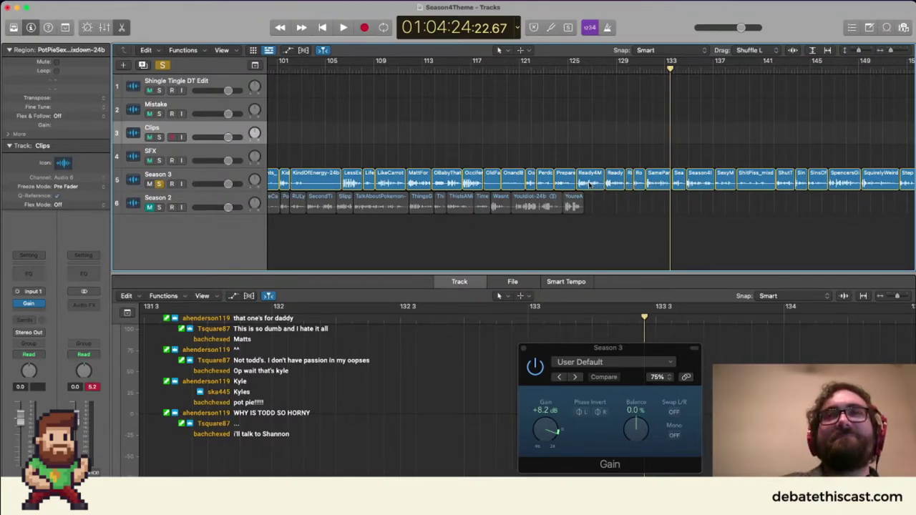
click(624, 60)
key(space)
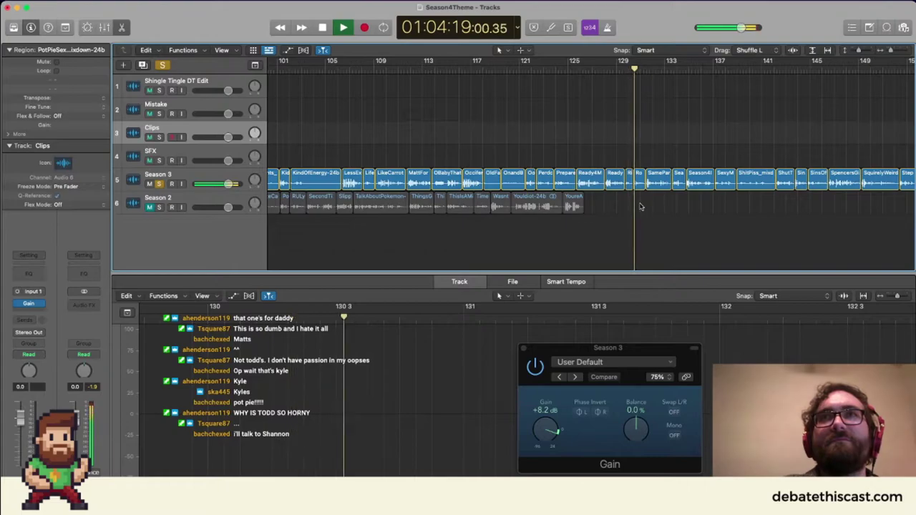
key(space)
drag(643, 185, 601, 181)
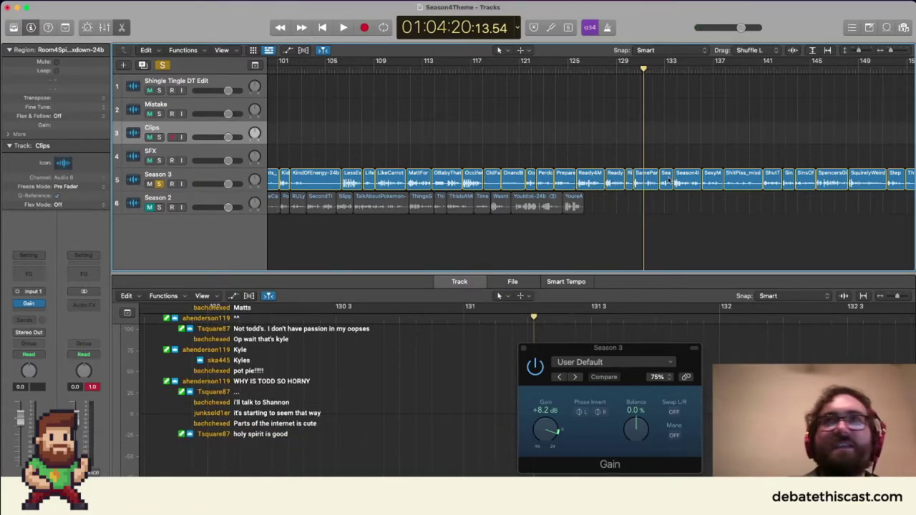
mouse_move(641, 186)
mouse_down()
mouse_move(644, 156)
mouse_move(640, 186)
mouse_up()
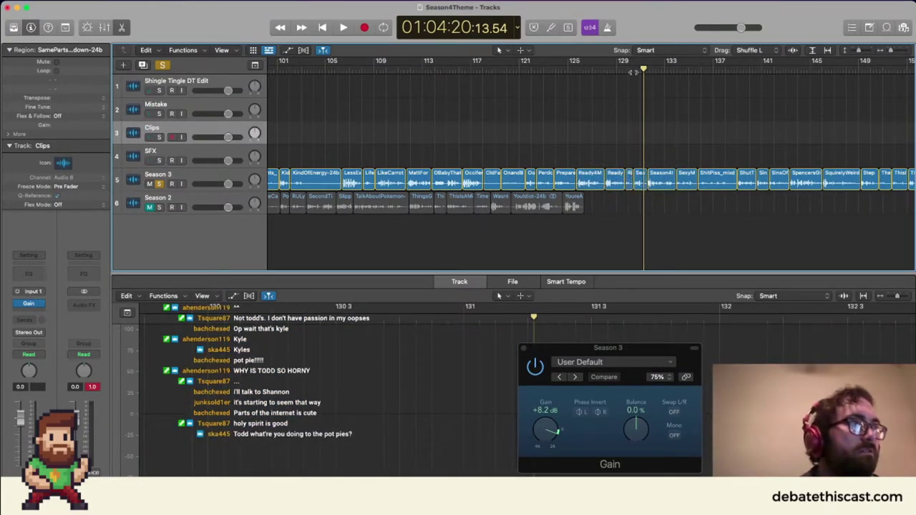
Audition Season 3 from about bar 130 to bar 133, then move the Season4In clip to the Clips track.
drag(633, 73, 634, 71)
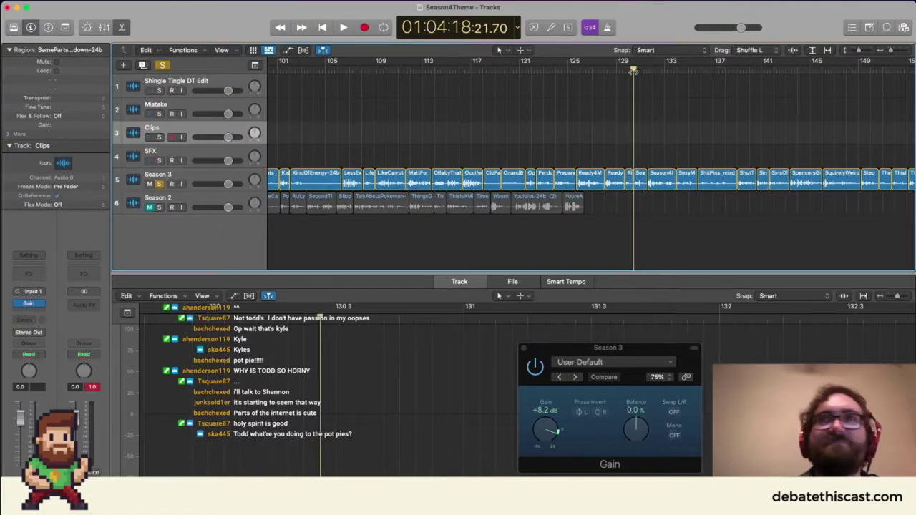
key(space)
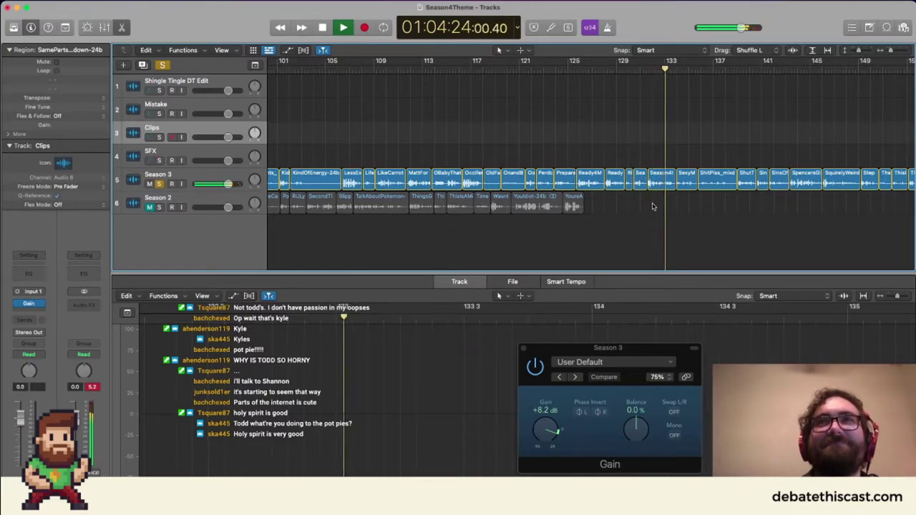
drag(660, 188, 653, 138)
key(Escape)
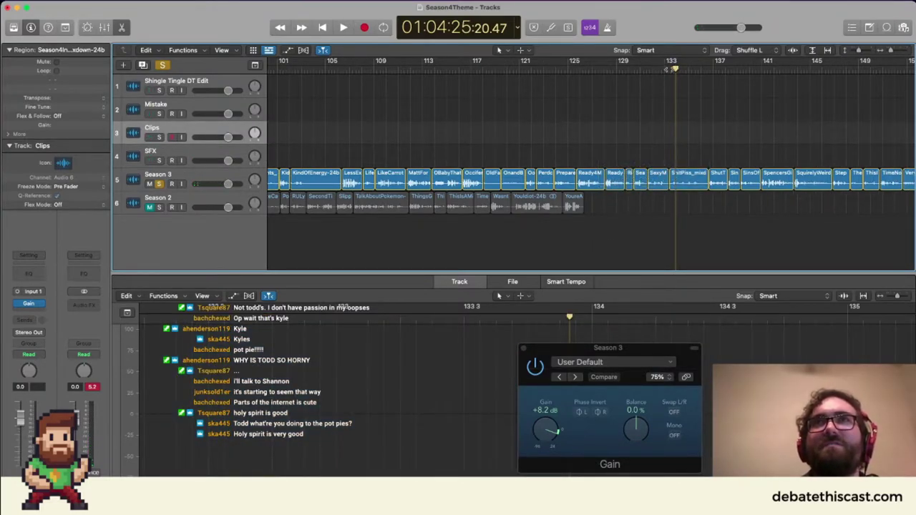
Audition Season 3 from about bar 131 to bar 138, then move the ShutThis clip to the Clips track.
click(652, 77)
click(650, 68)
key(space)
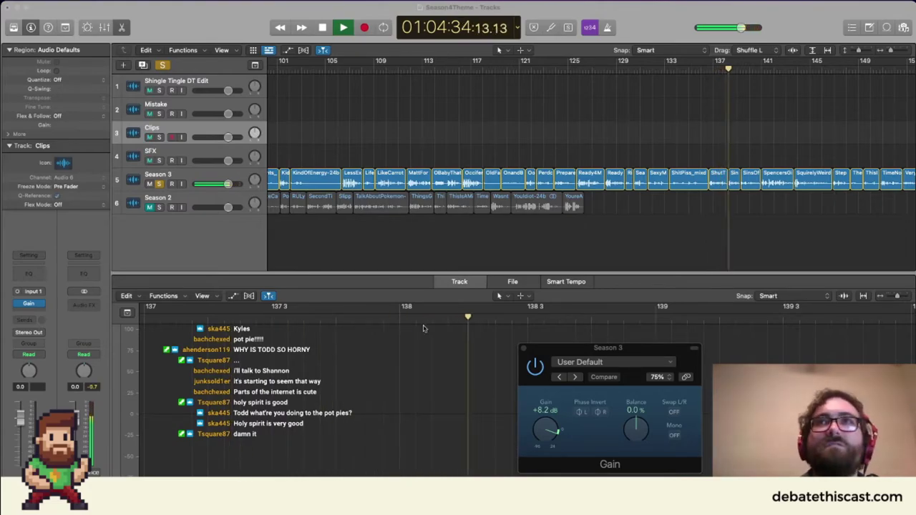
key(space)
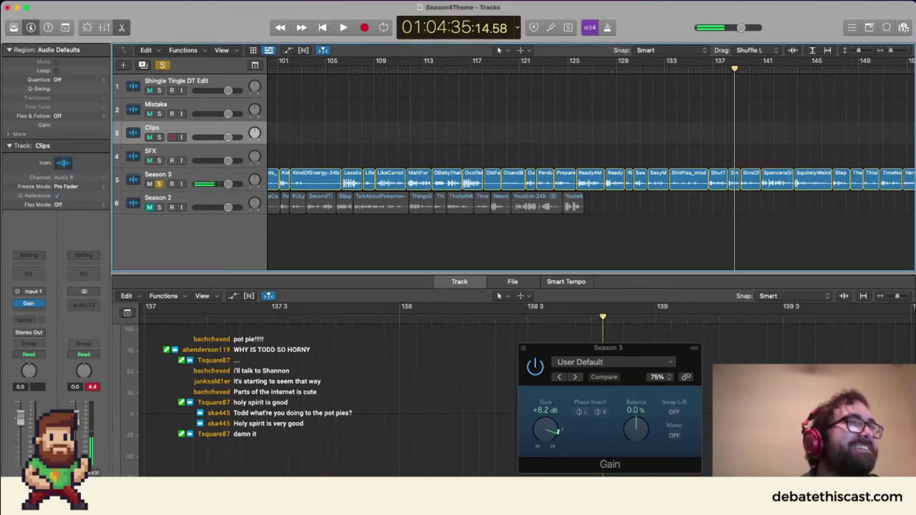
key(ctrl+super+f)
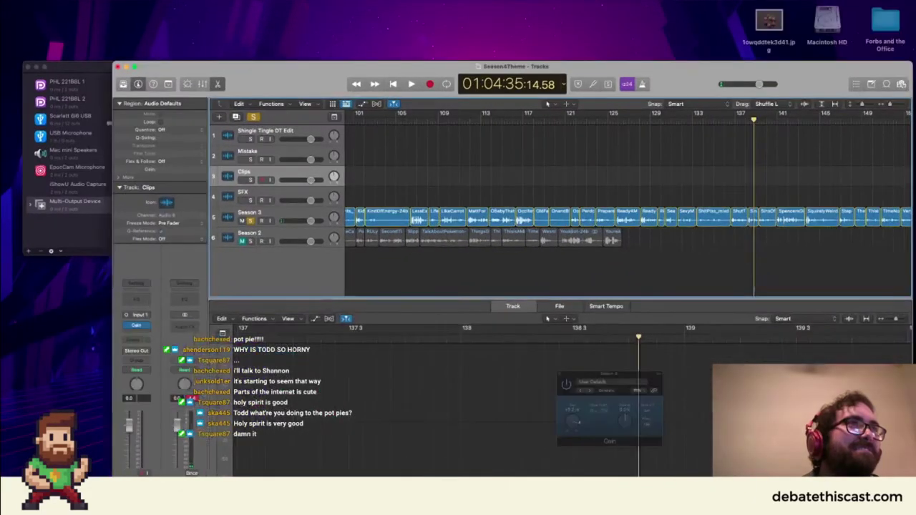
key(ctrl+super+f)
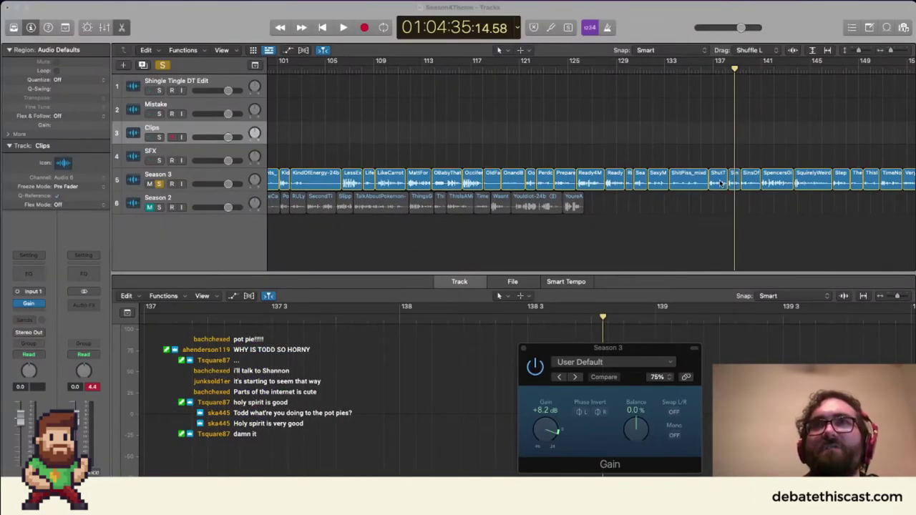
drag(722, 183, 713, 145)
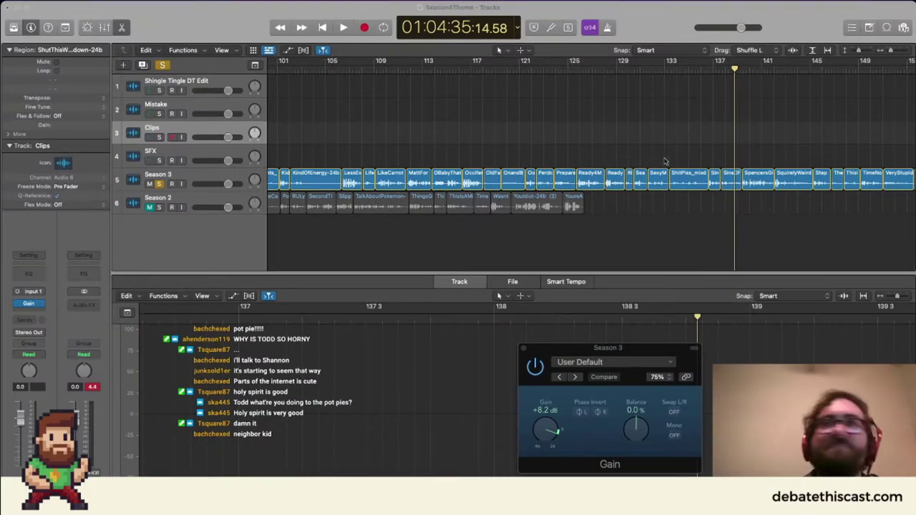
Audition Season 3 from about bar 136 to bar 145, then move the SquirelyWeirdos clip to the Clips track.
click(714, 68)
click(716, 67)
click(702, 68)
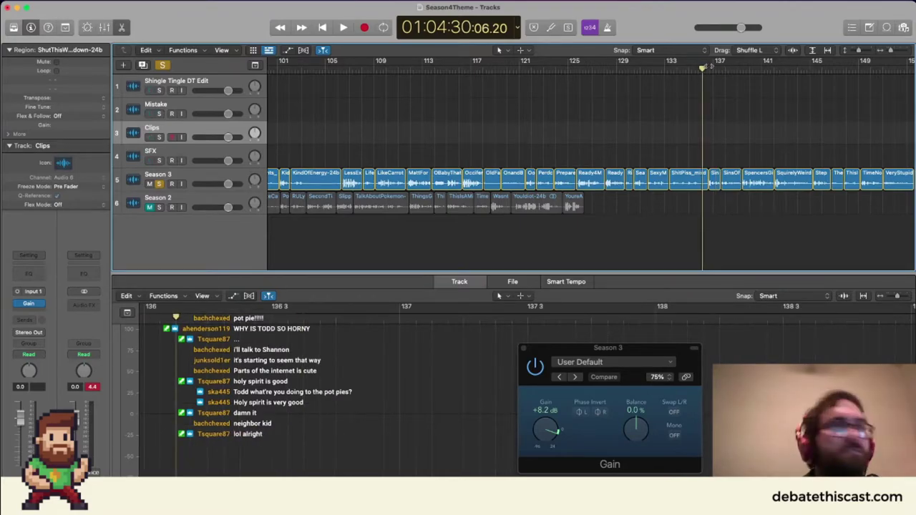
key(space)
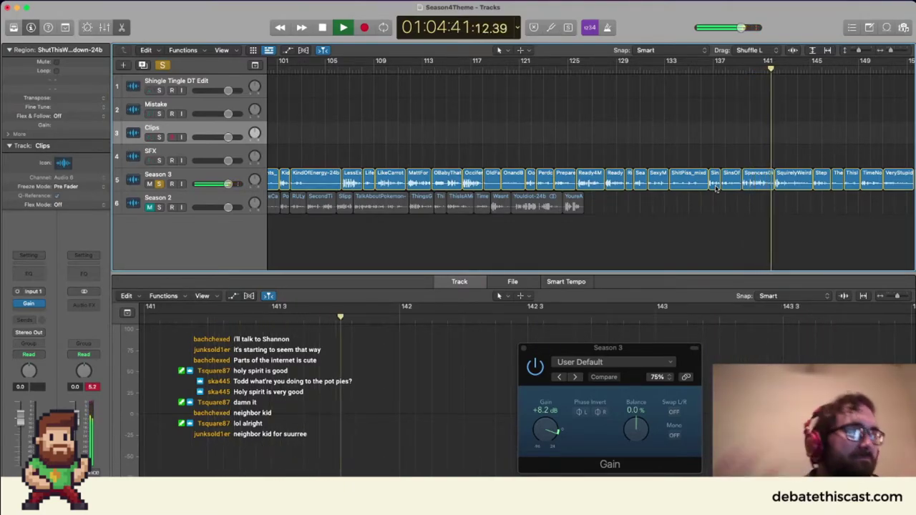
key(space)
click(792, 180)
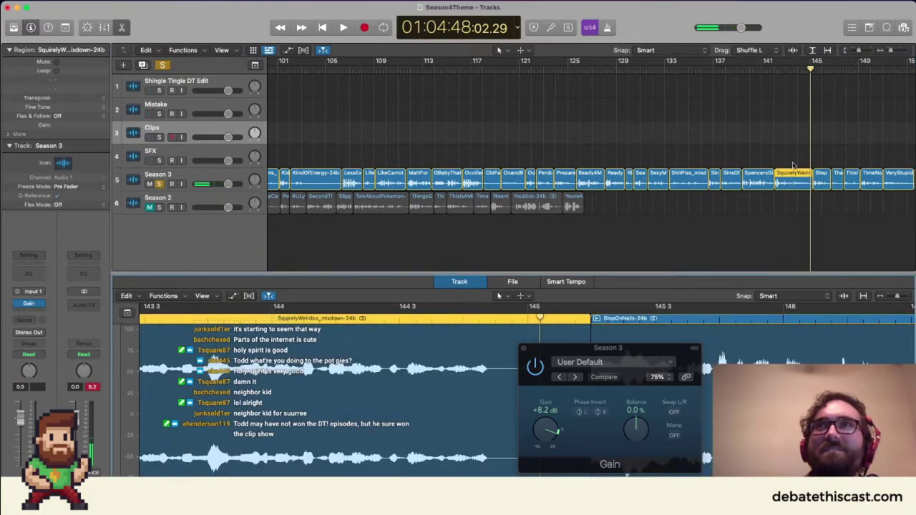
drag(787, 183, 786, 143)
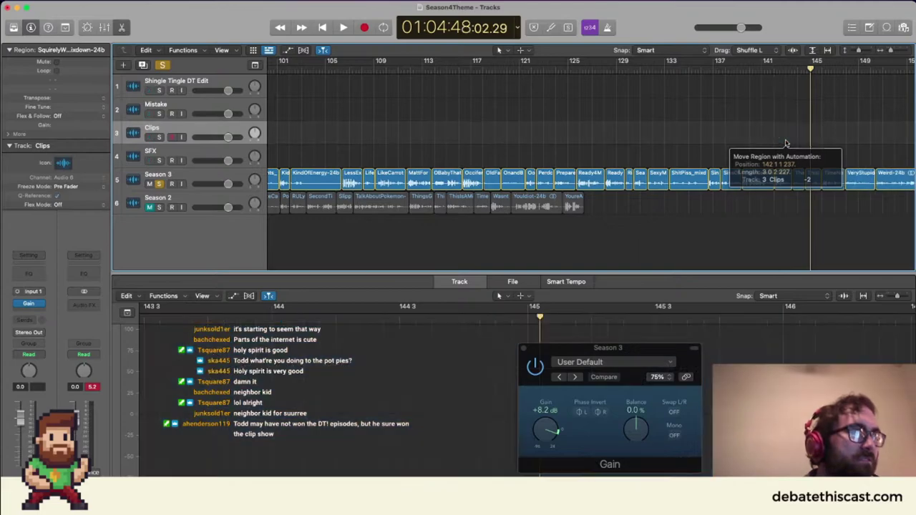
key(Escape)
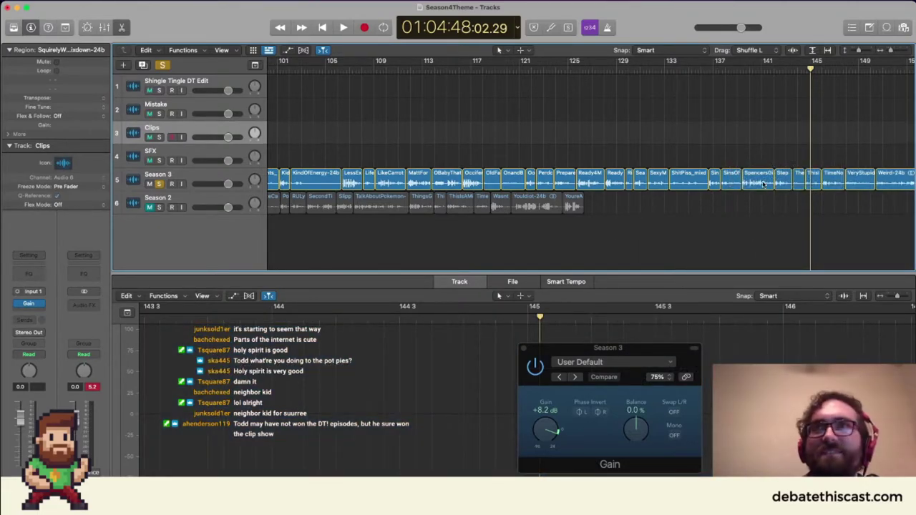
Audition Season 3 from bar 139 to about bar 148, then move the TimeNo and StepOnNails clips to the Clips track.
key(space)
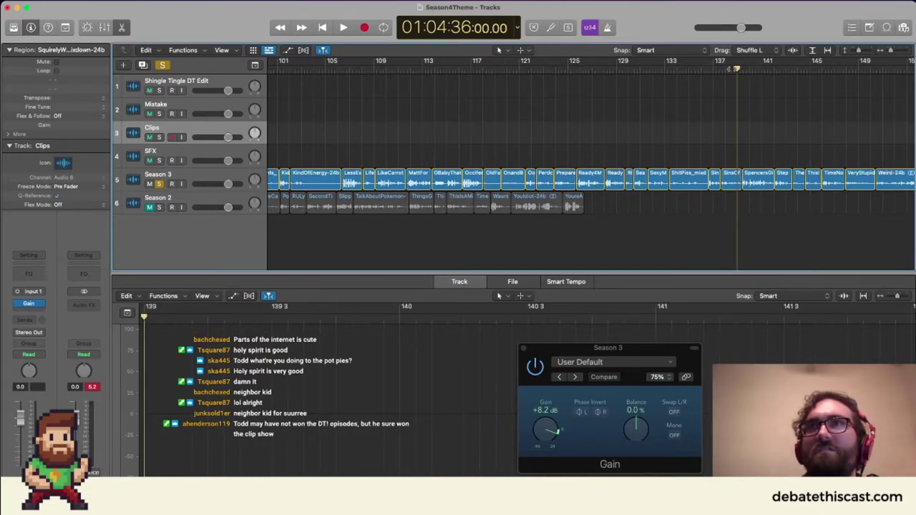
key(space)
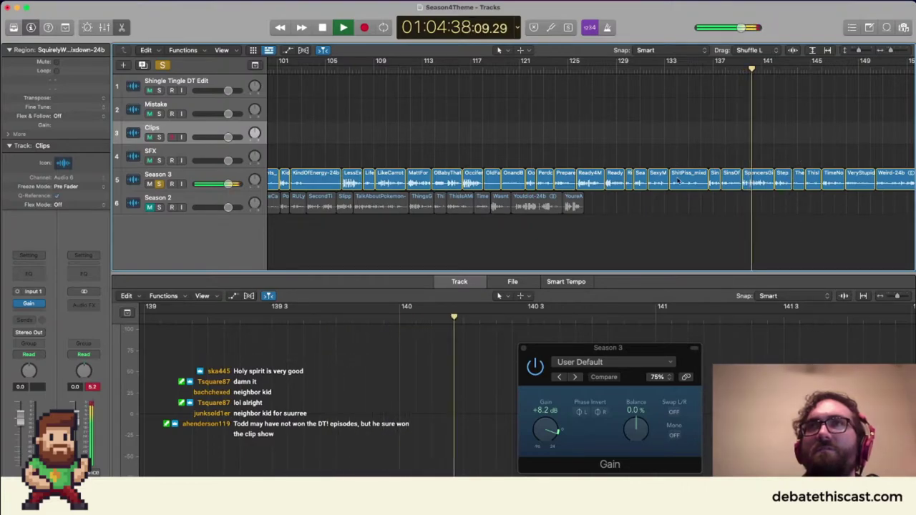
scroll(692, 224, right, 2)
scroll(692, 224, right, 5)
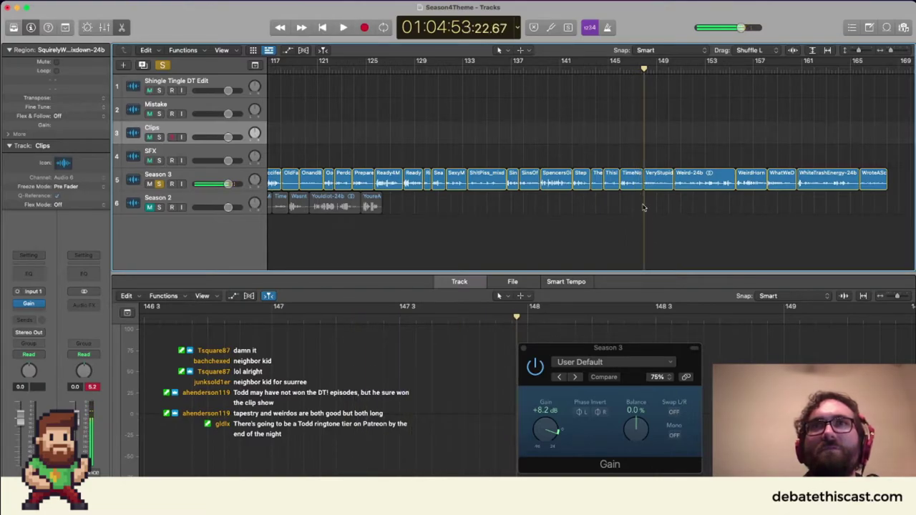
drag(630, 181, 624, 139)
drag(623, 138, 623, 139)
key(Delete)
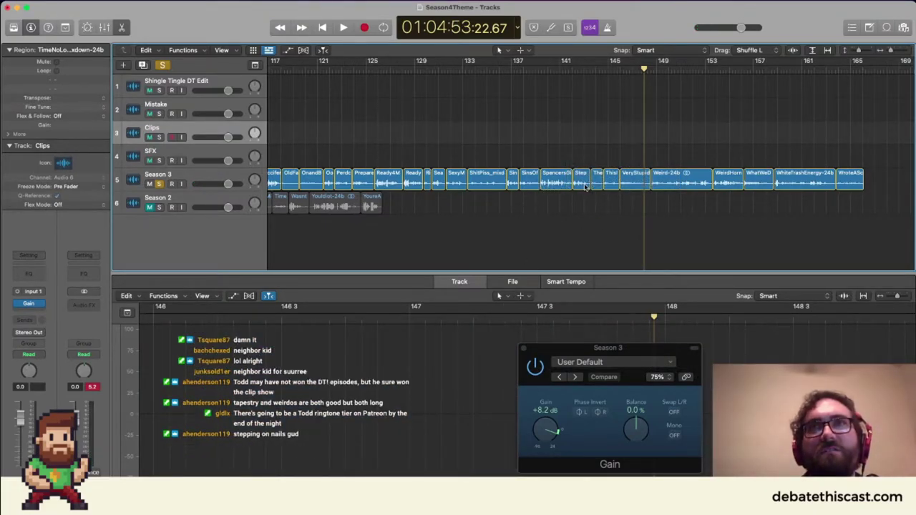
drag(584, 186, 580, 140)
key(Delete)
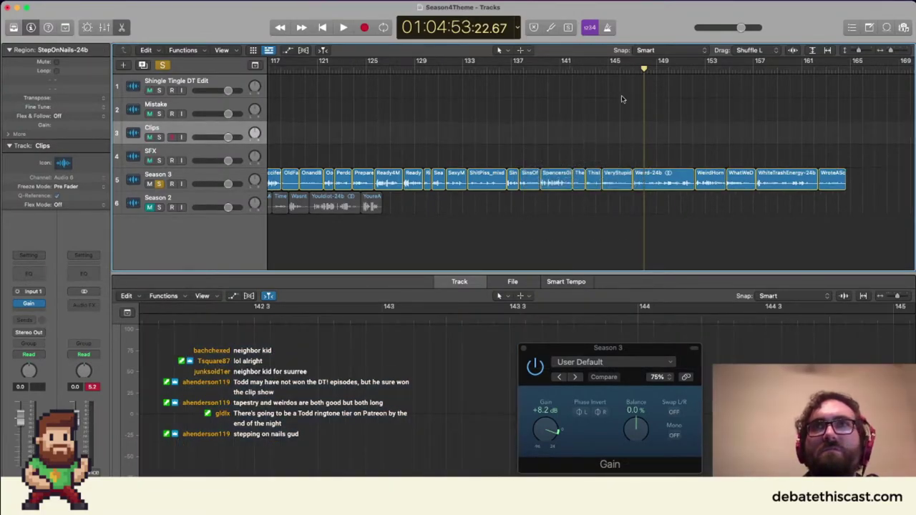
Audition Season 3 from about bar 146 to bar 160, then move the WhiteTrashEnergy clip to the Clips track.
click(631, 73)
key(space)
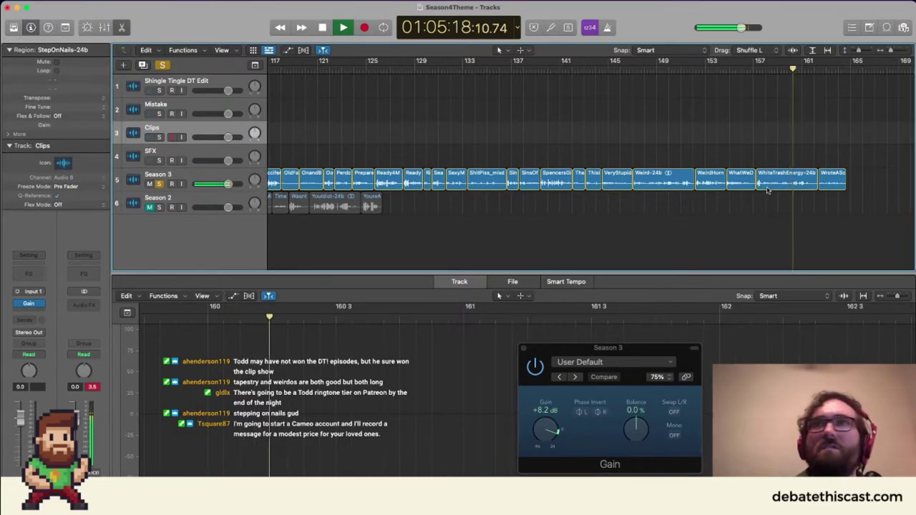
drag(767, 189, 760, 136)
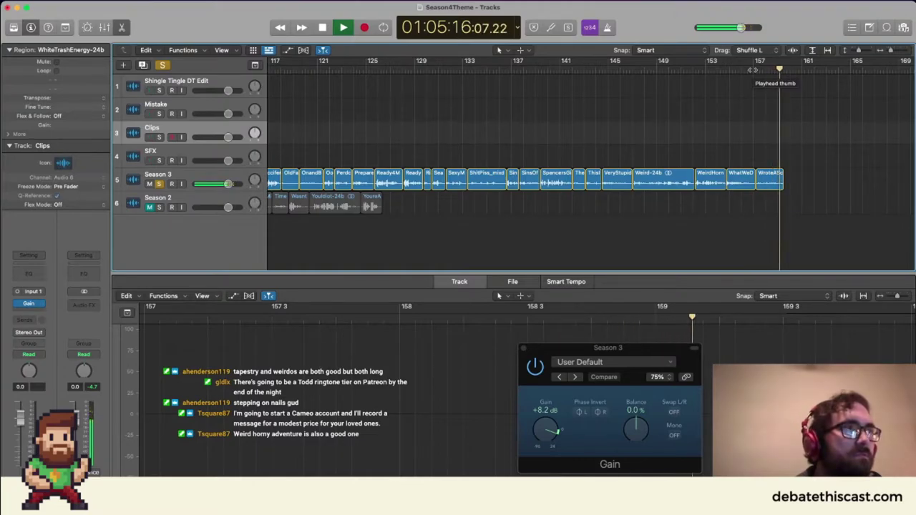
key(space)
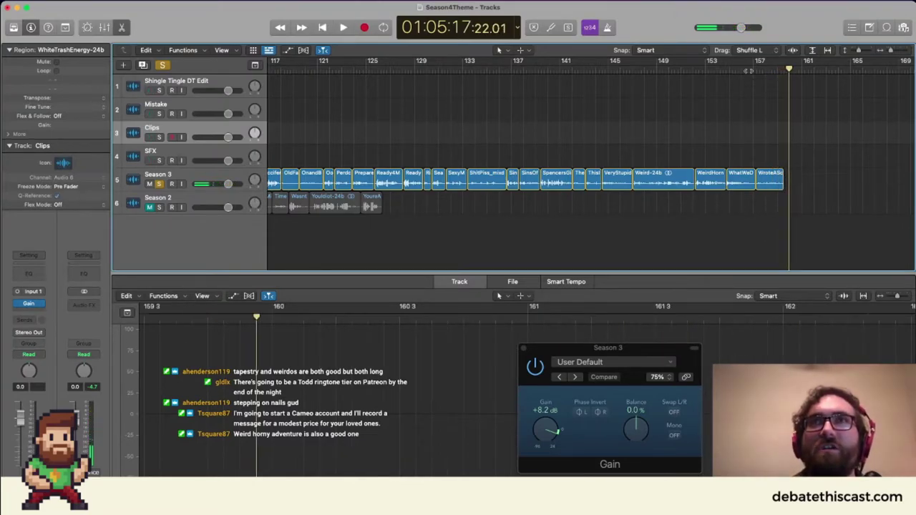
Replay Season 3 from about bar 147 and again from bar 151, moving the WeirdHornyAdventure and WroteAScript clips to the Clips track.
click(635, 71)
key(space)
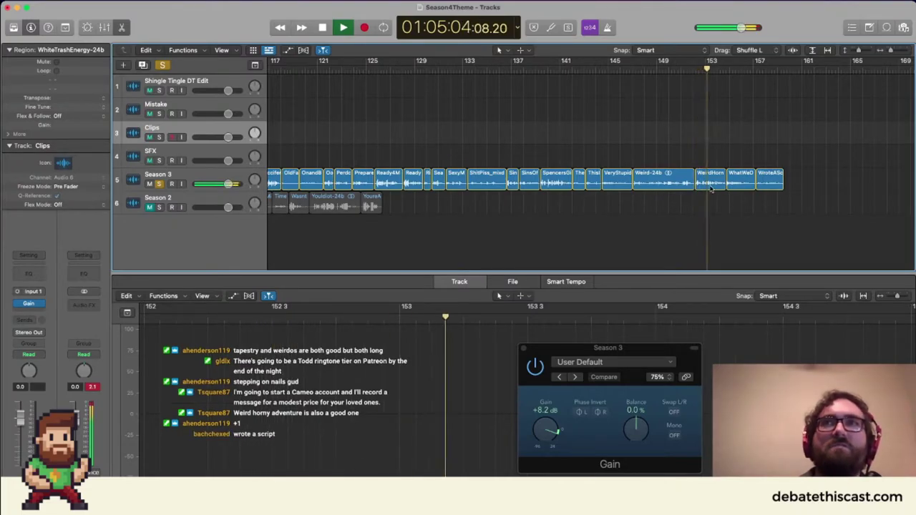
drag(713, 188, 711, 141)
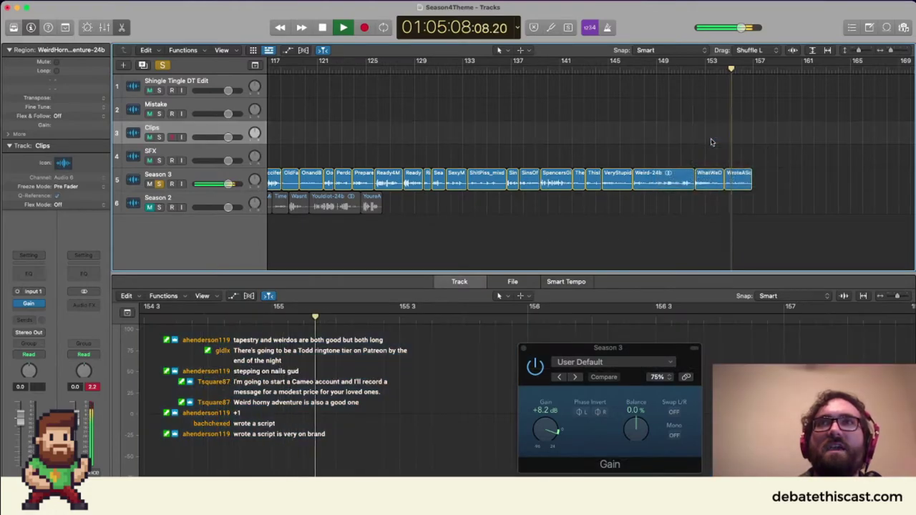
click(692, 67)
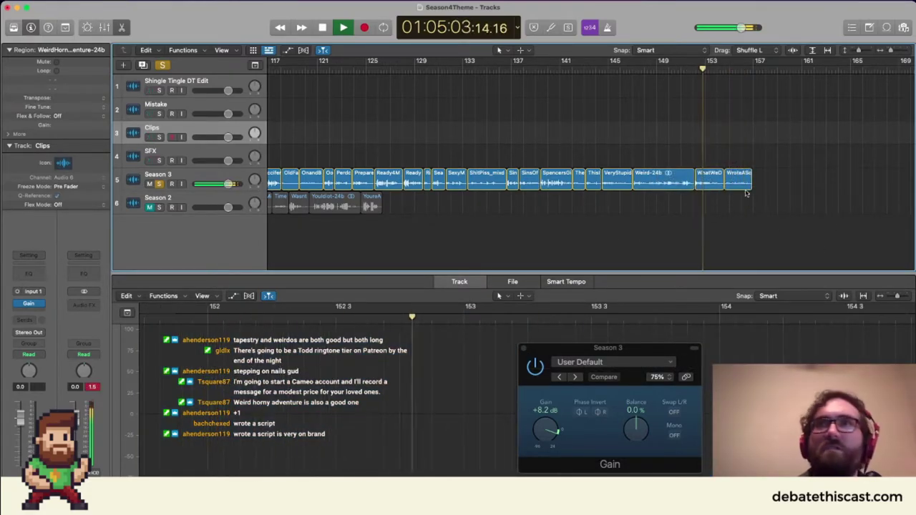
drag(744, 180, 745, 142)
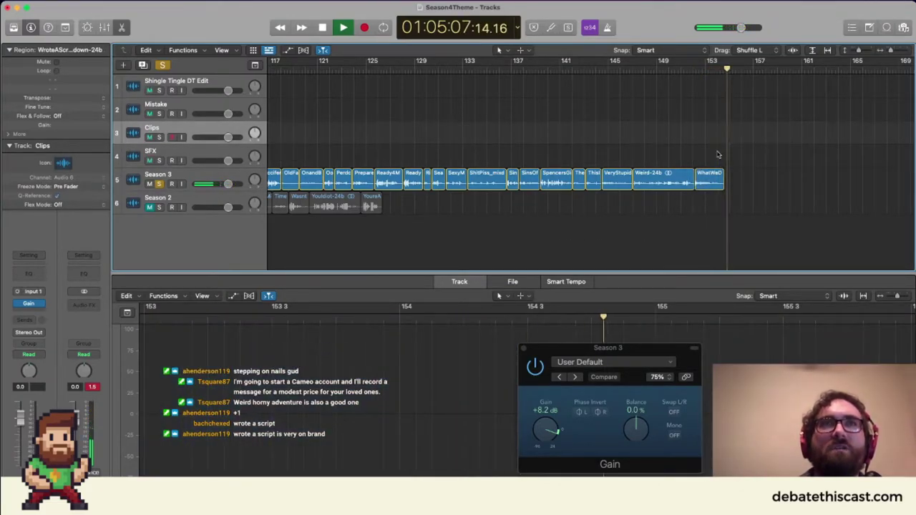
key(space)
Return the playhead to the start of the project and turn off solo on the Season 3 track.
scroll(512, 132, down, 1)
scroll(512, 132, down, 5)
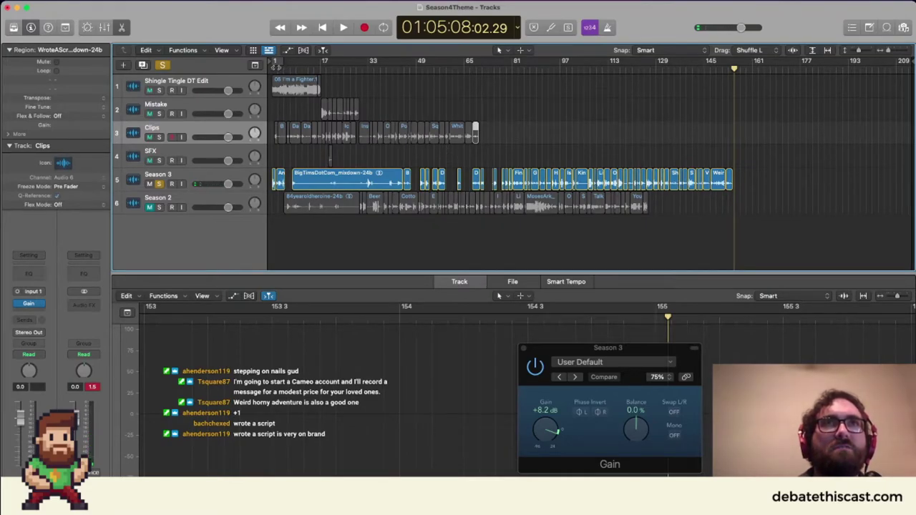
key(Return)
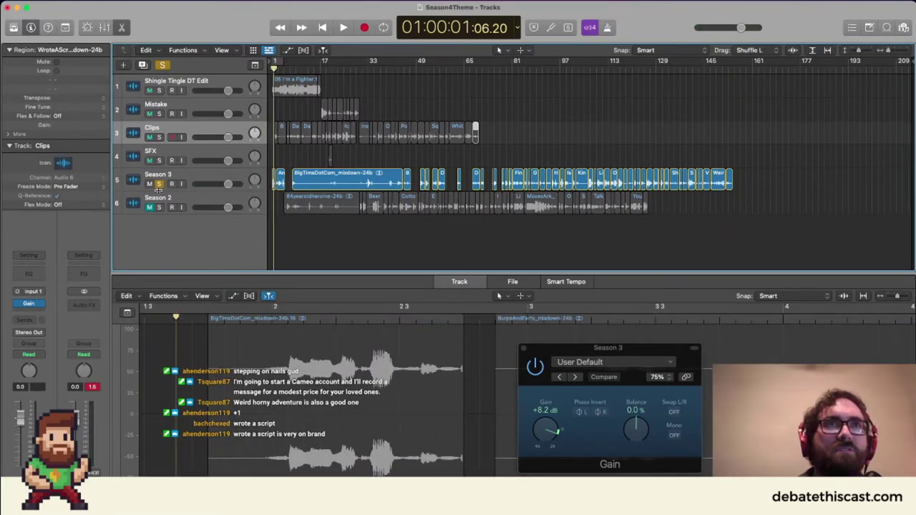
click(159, 184)
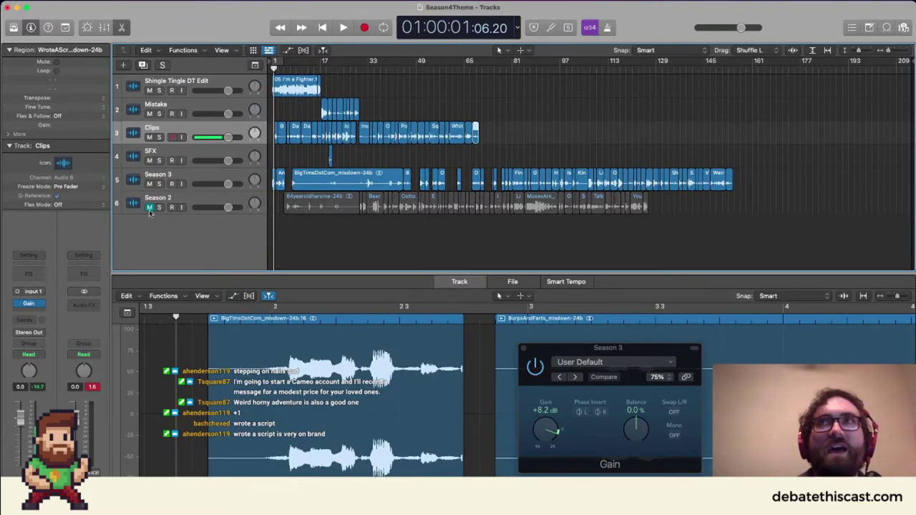
Shift BigTimeDotCom slightly earlier on the Clips track and place BurpsAndFarts directly after it, near bars 1 to 5.
key(super+Right)
key(super+Right)
key(super+Right)
key(super+Right)
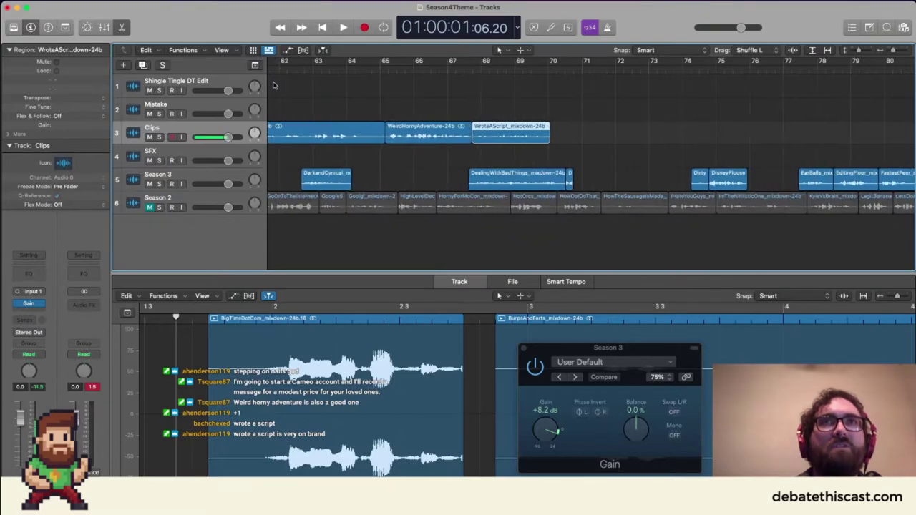
scroll(273, 86, left, 20)
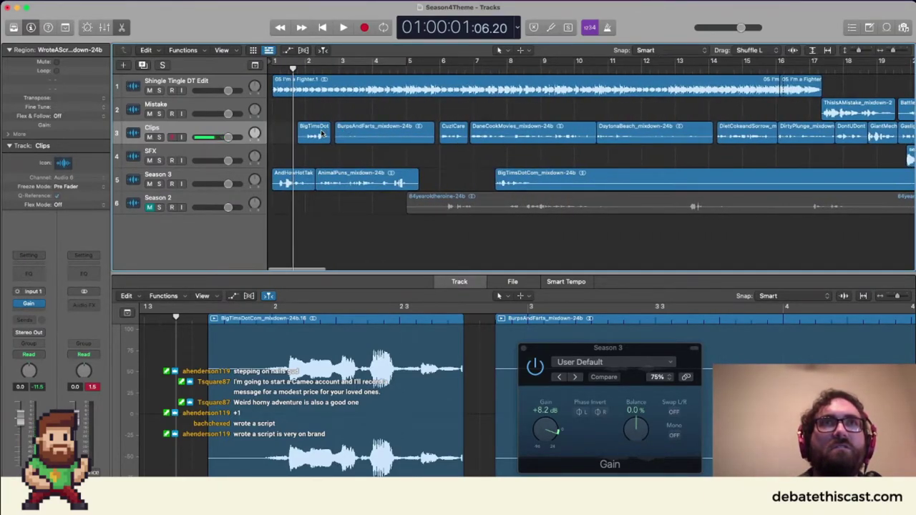
drag(322, 133, 352, 134)
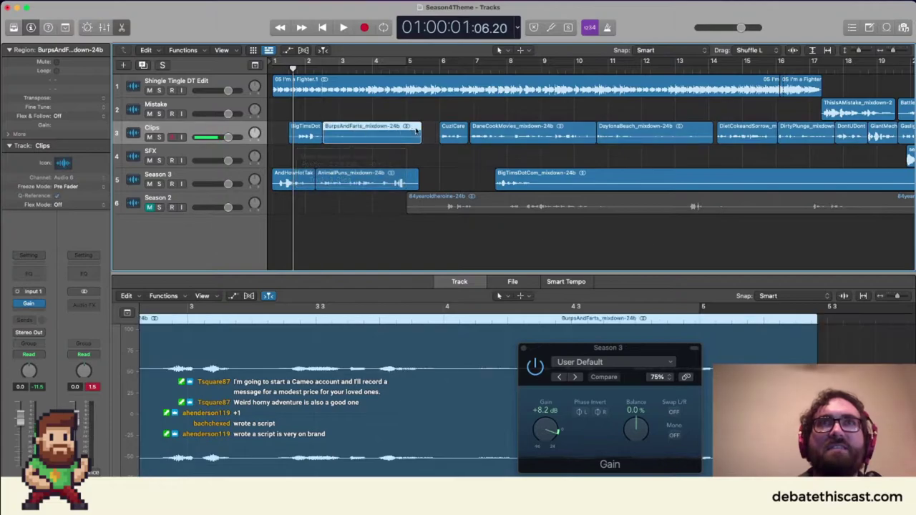
Close the gaps on the Clips track by moving the CuzICared, DaneCookMovies, DaytonaBeach and DietCokeandSorrow regions back against the preceding clips.
drag(456, 133, 439, 134)
click(503, 133)
drag(503, 134, 487, 136)
drag(634, 138, 613, 140)
drag(751, 136, 730, 136)
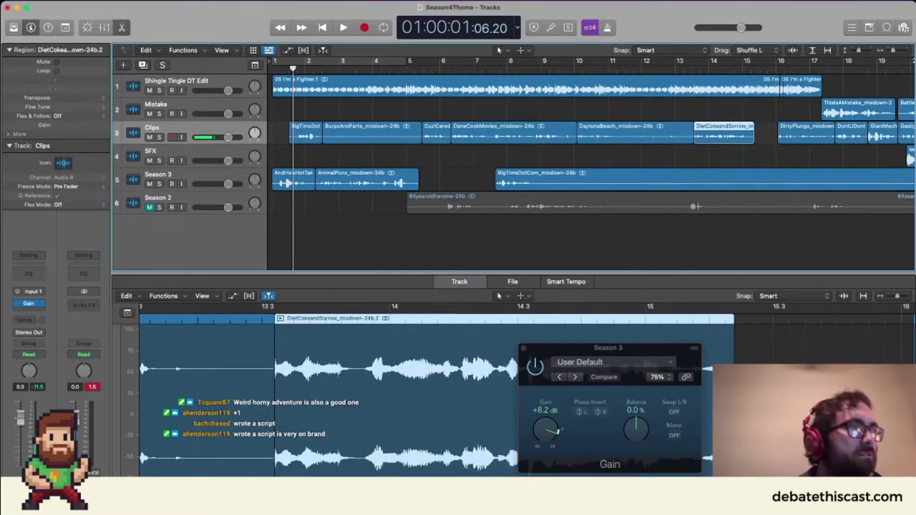
Close the remaining gaps on the Clips track, from DirtyPlunge through the last region, by shifting the following groups of regions earlier.
key(super+Left)
key(super+Left)
key(super+Left)
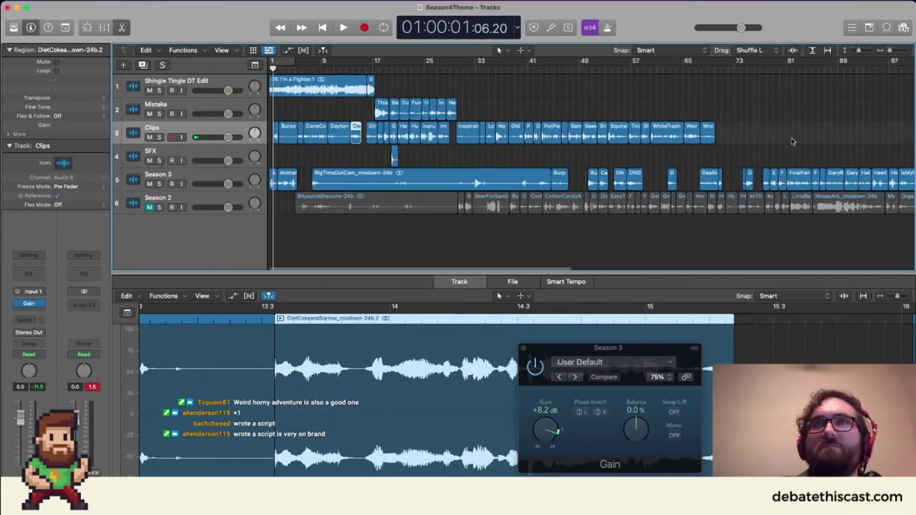
drag(373, 137, 679, 131)
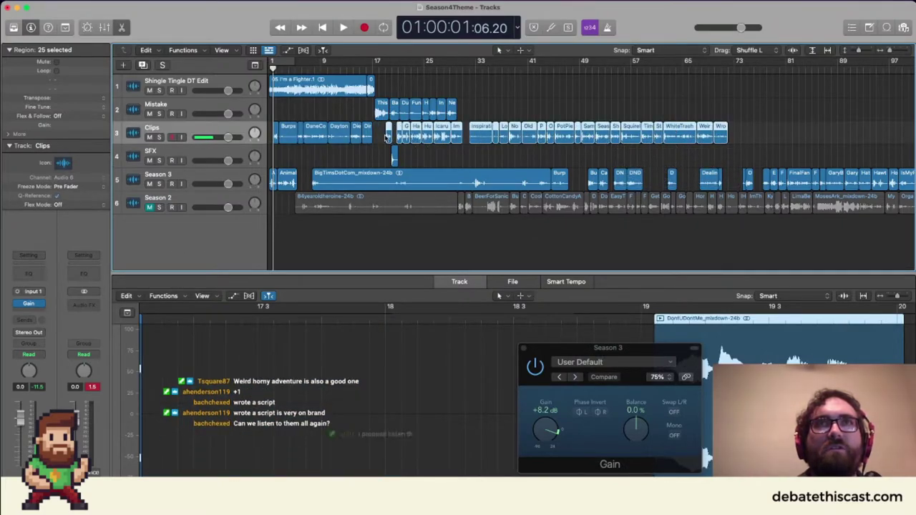
drag(387, 136, 466, 134)
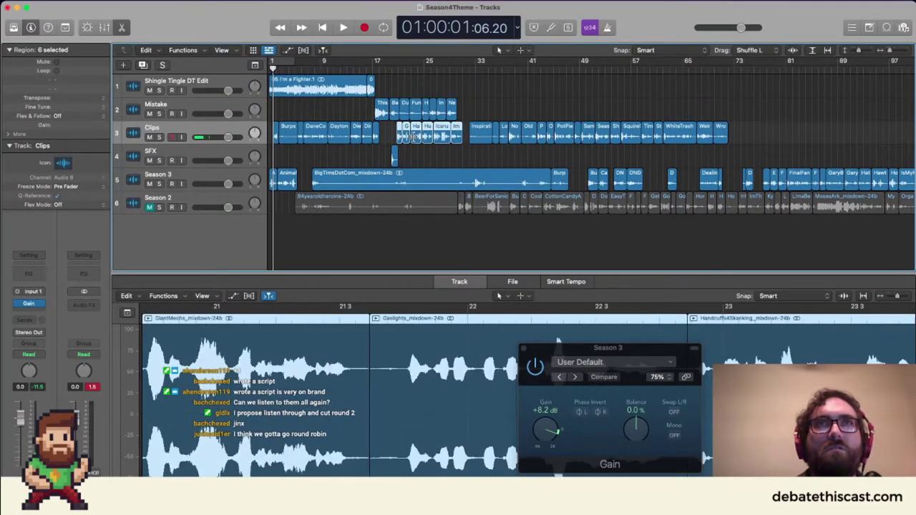
drag(417, 138, 402, 147)
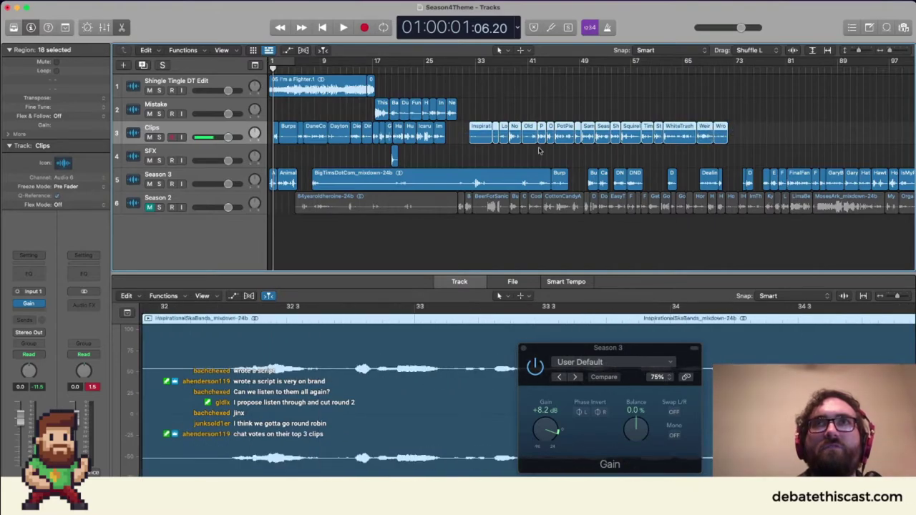
drag(483, 143, 458, 148)
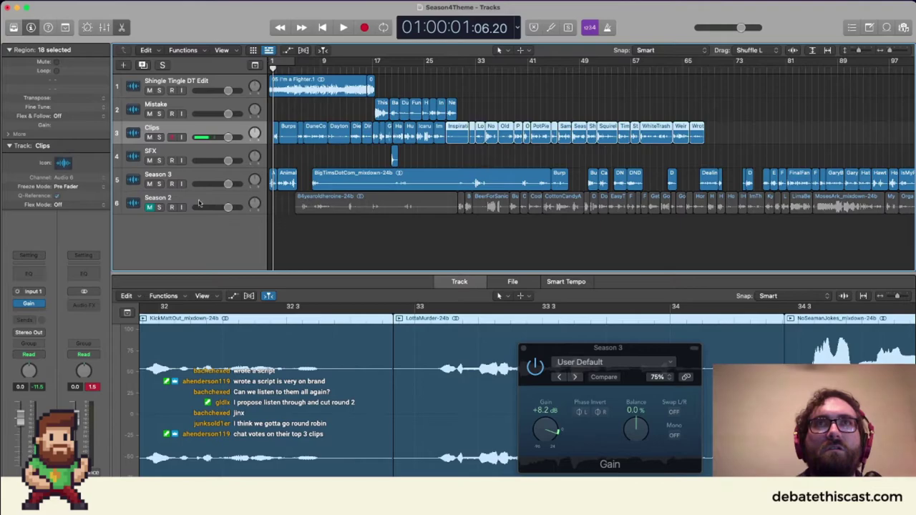
Mute the Season 3 track and add one new audio track below Clips.
click(149, 184)
scroll(311, 249, left, 1)
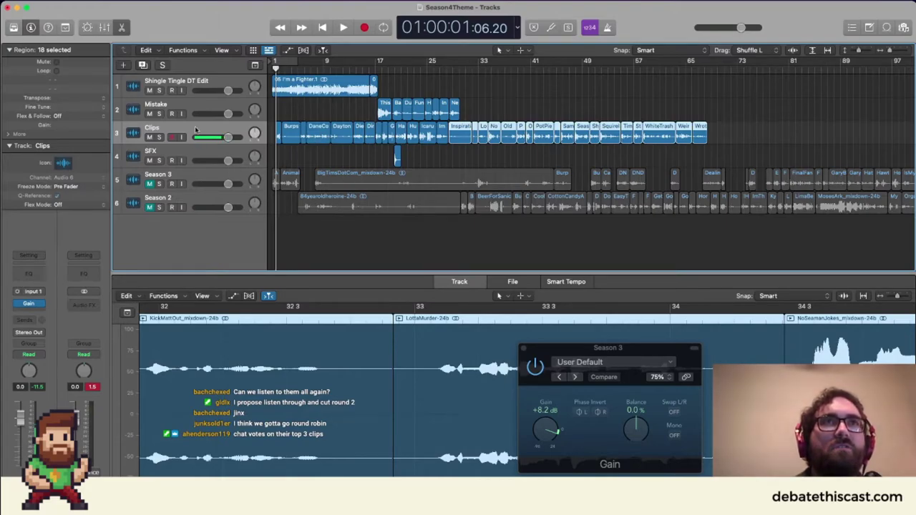
click(124, 66)
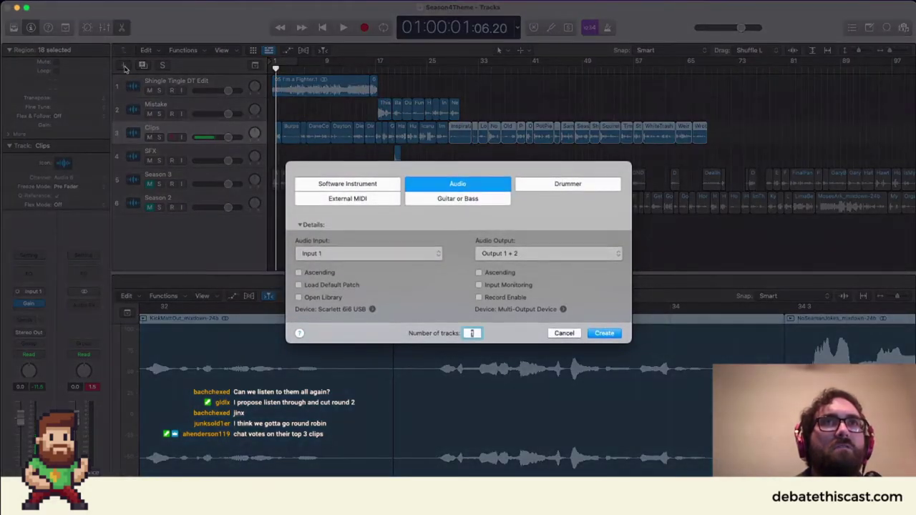
click(605, 334)
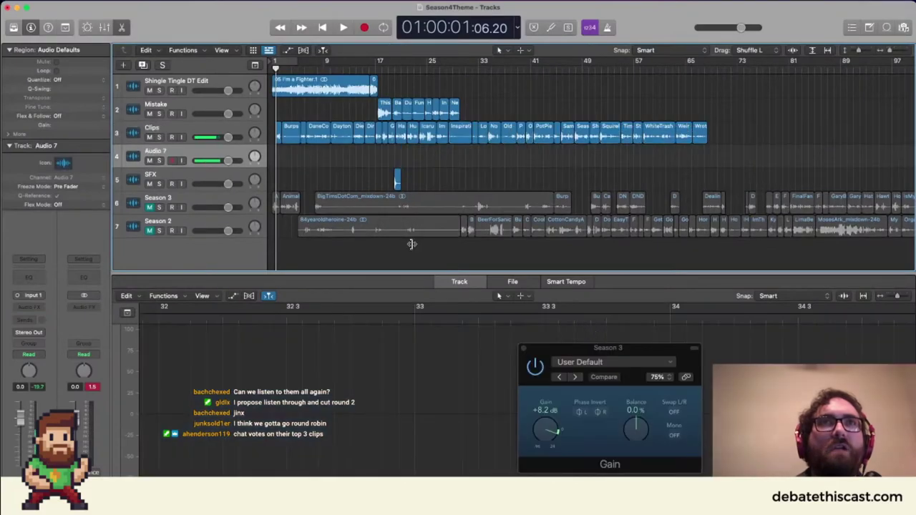
Play the clips from 01:00:01:00.00 and mute the Shingle Tingle DT Edit track.
key(super+Right)
key(super+Right)
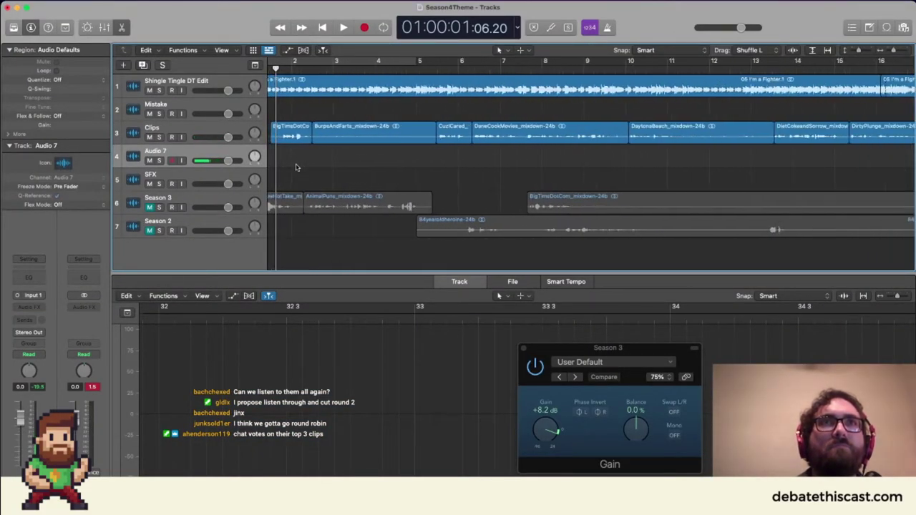
scroll(361, 149, left, 3)
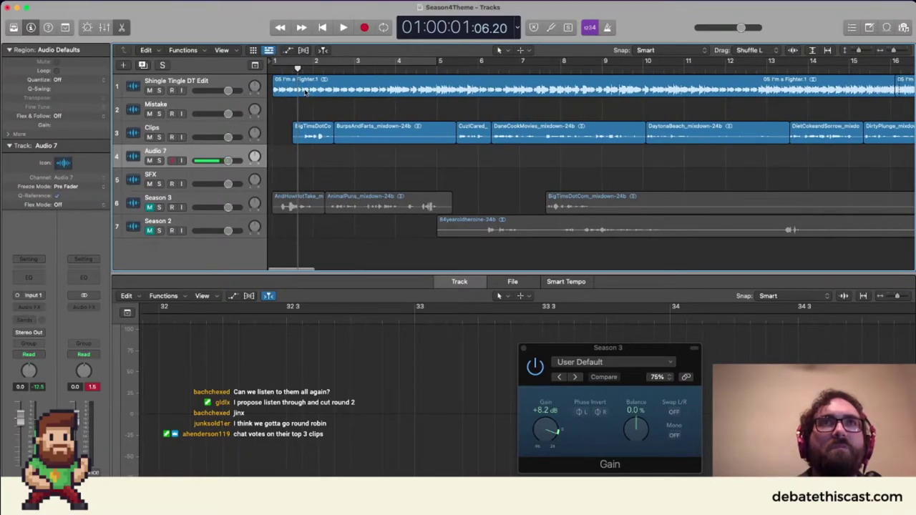
drag(296, 70, 292, 68)
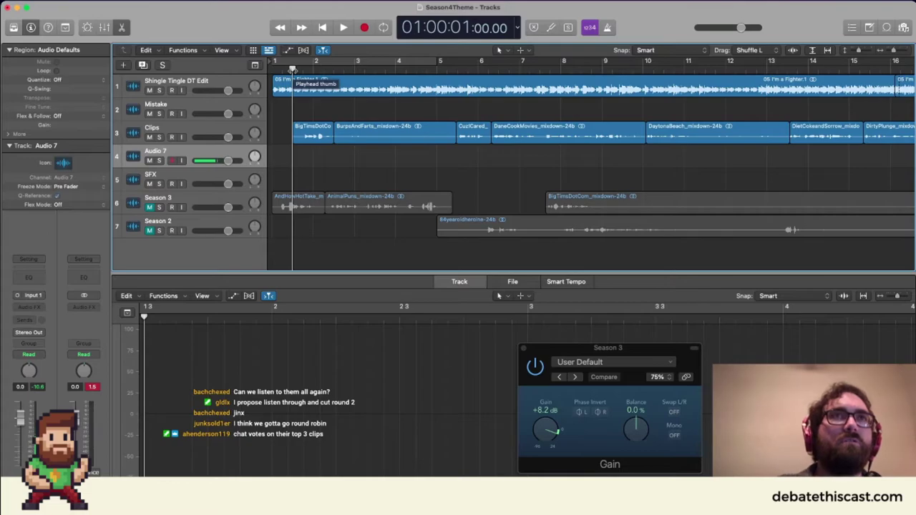
key(space)
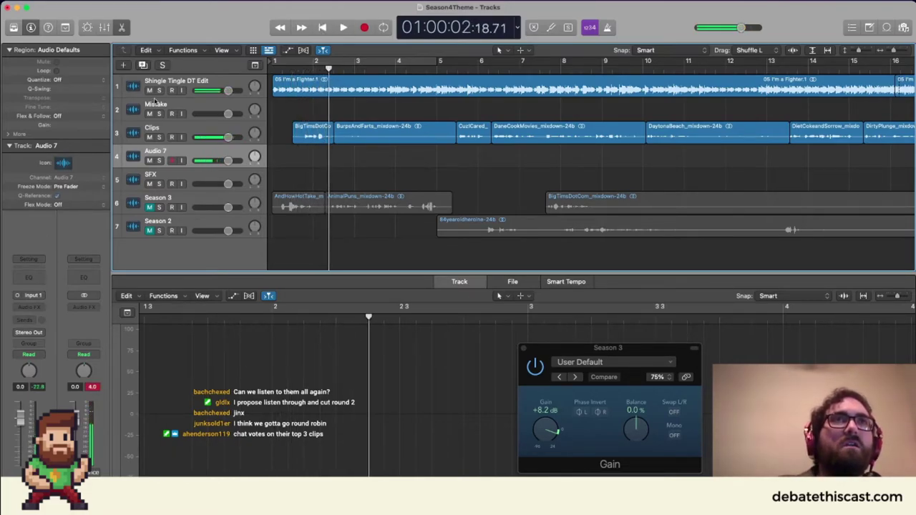
click(150, 91)
key(space)
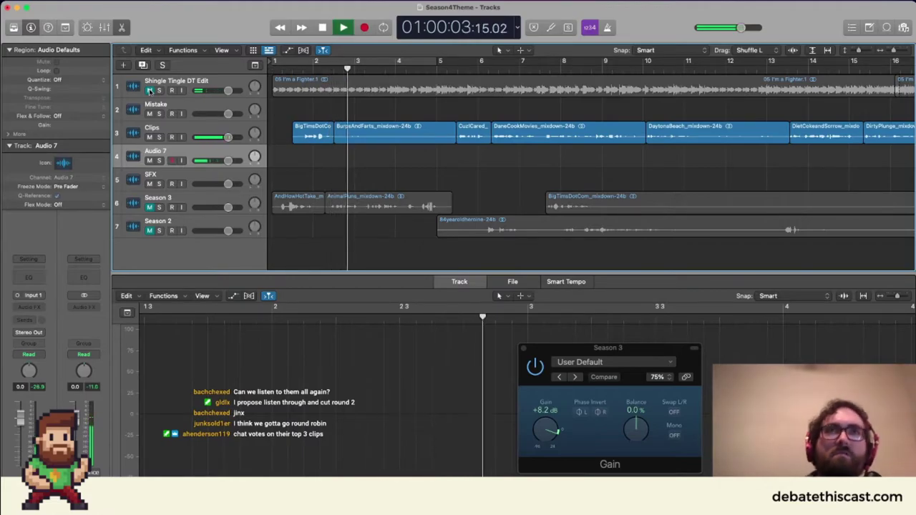
click(298, 69)
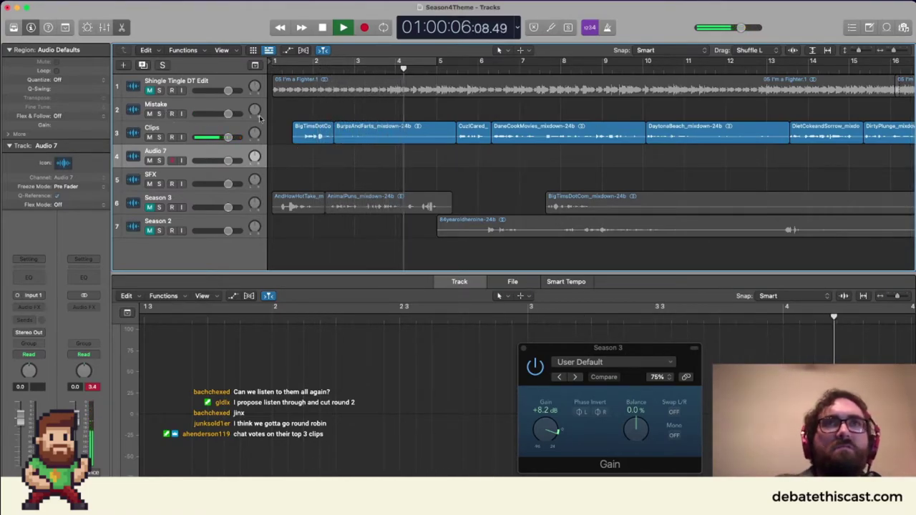
Move the BigTimsDotCom region on the Clips track to bar 1 and play the clips from the project start.
key(space)
drag(320, 130, 332, 147)
click(271, 69)
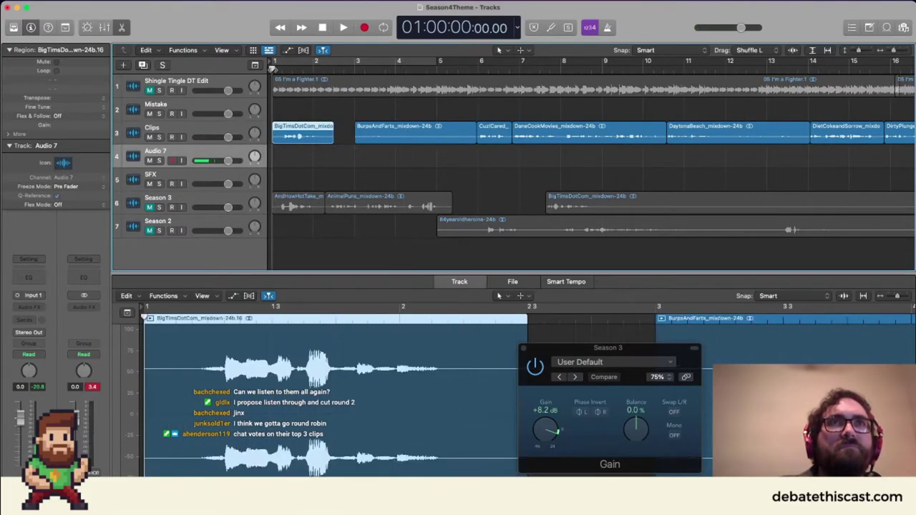
key(space)
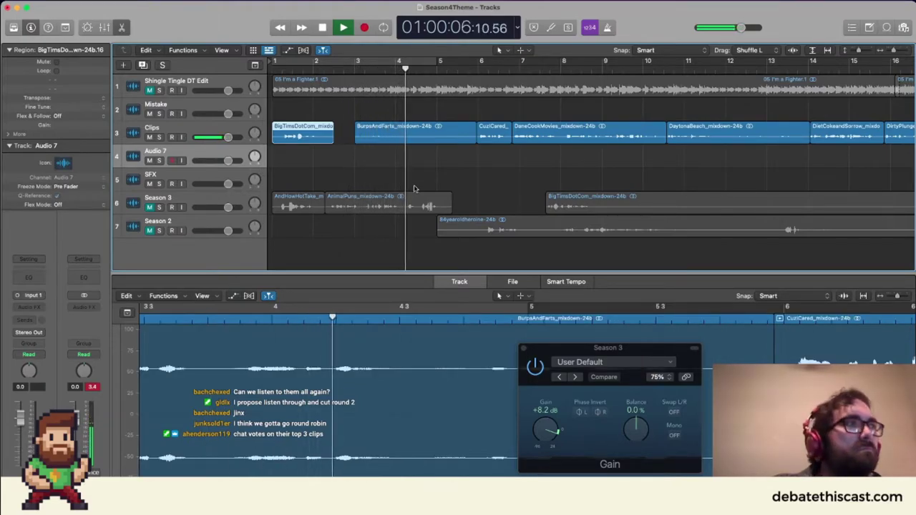
Mute the Mistake and SFX tracks while replaying the Clips track from 01:00:33:00.00.
click(173, 127)
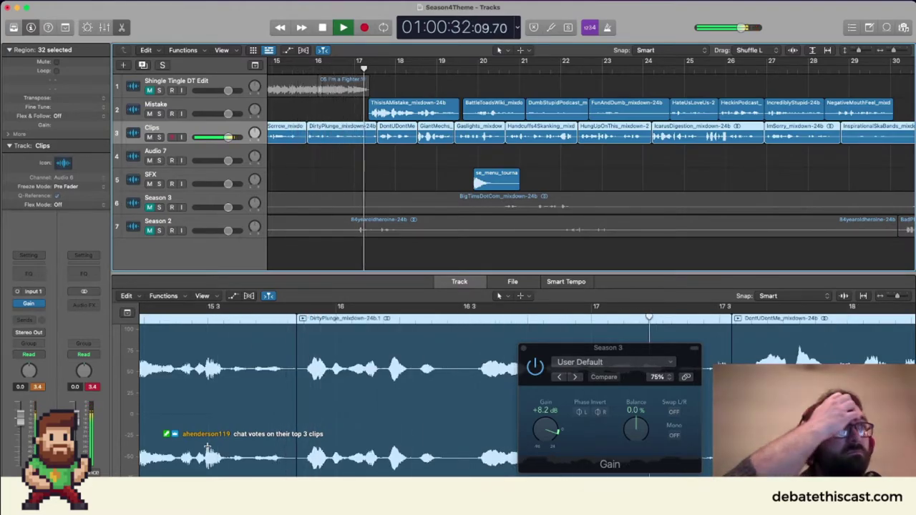
key(space)
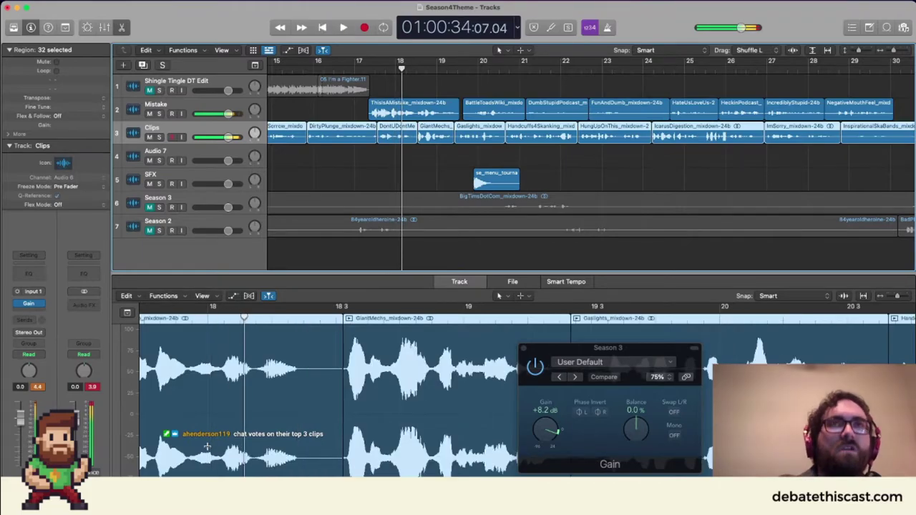
click(149, 113)
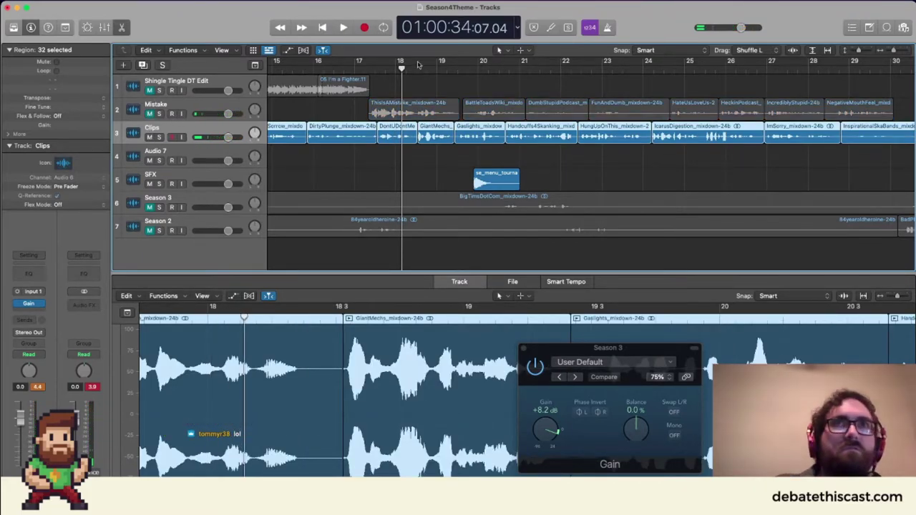
click(374, 70)
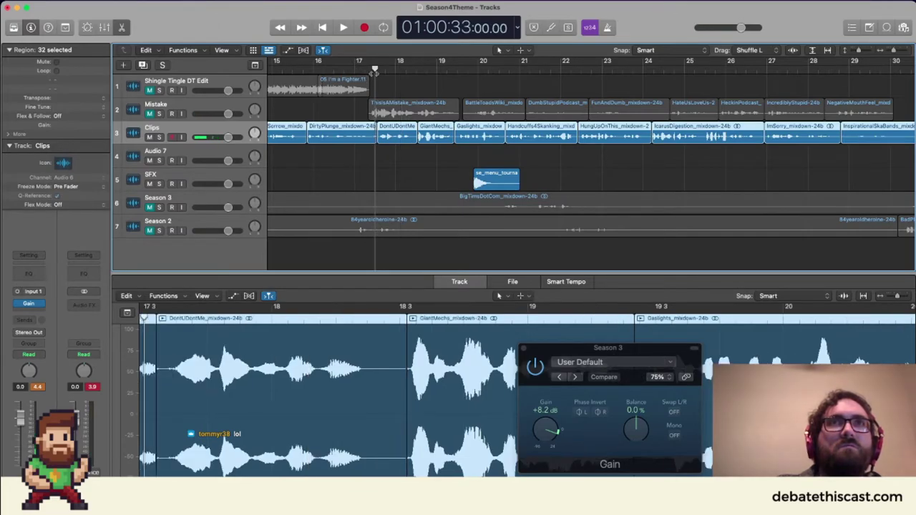
key(space)
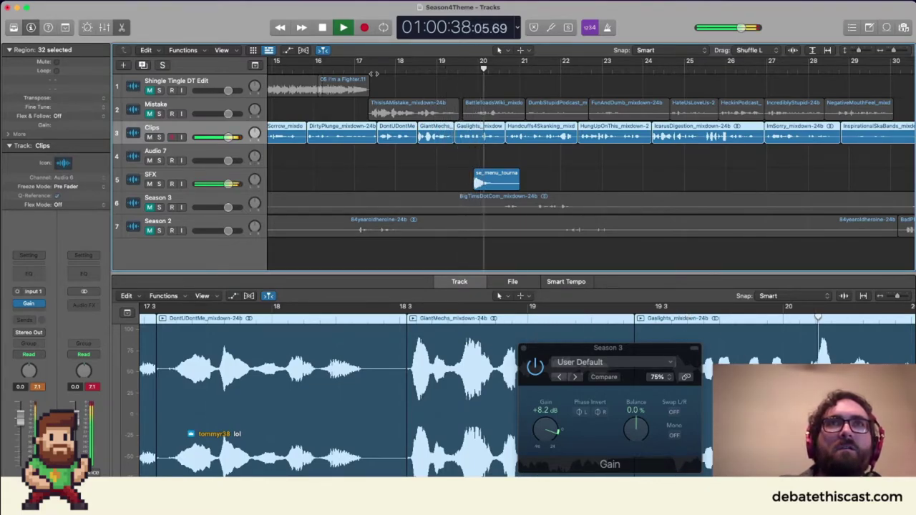
click(149, 188)
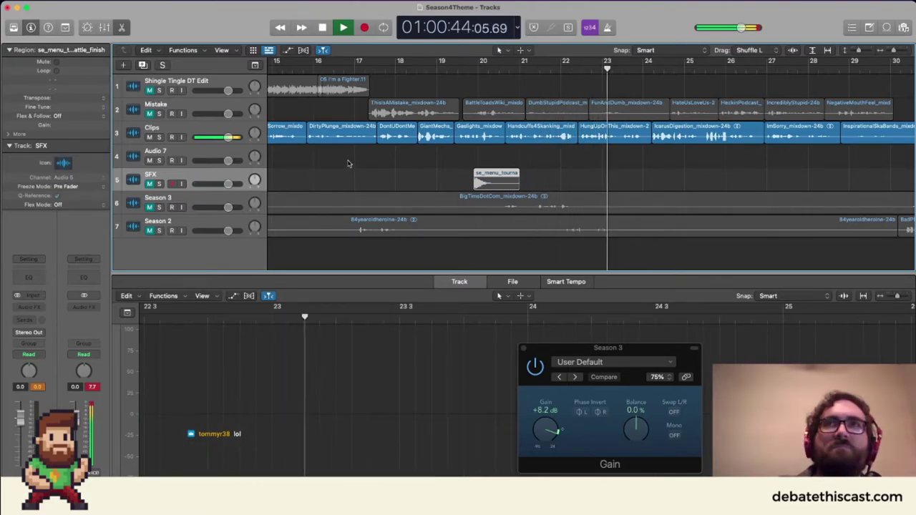
scroll(347, 164, down, 2)
scroll(348, 164, down, 4)
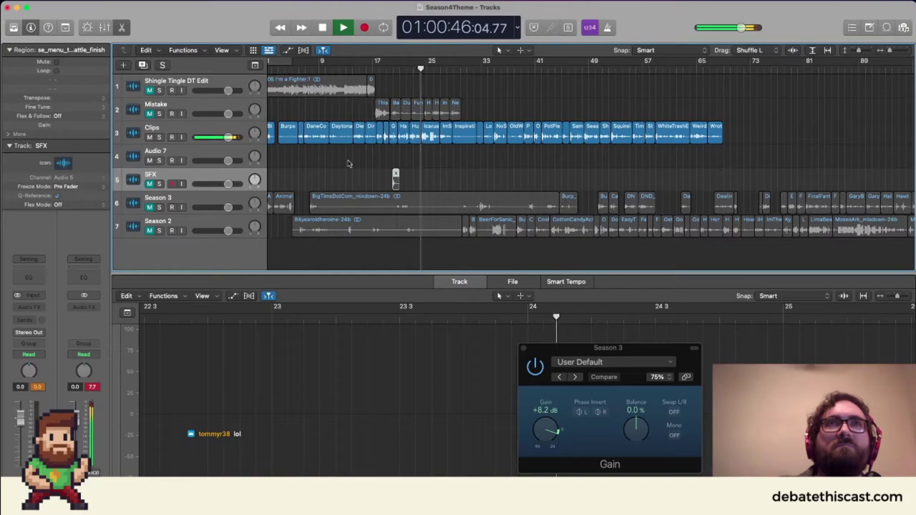
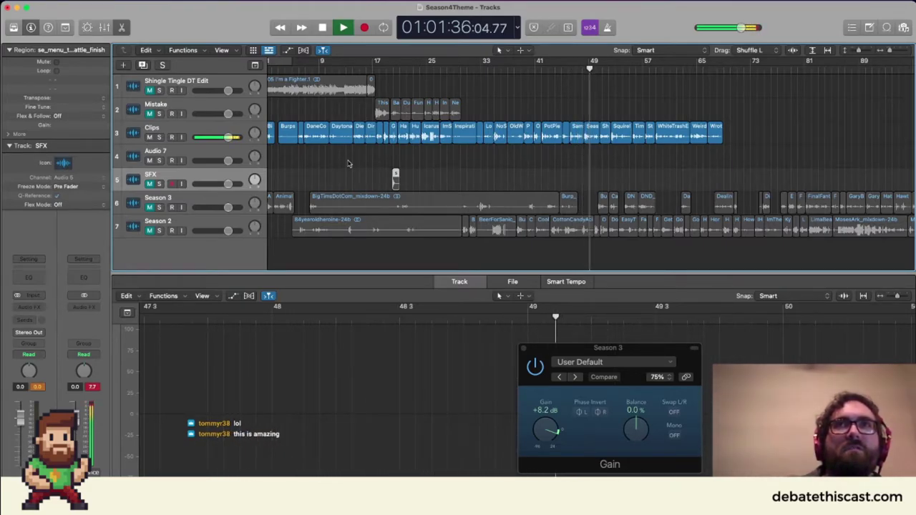
Move the PotPieSex region from Clips to the start of the Audio 7 track and stop playback after the last clip.
scroll(348, 164, left, 2)
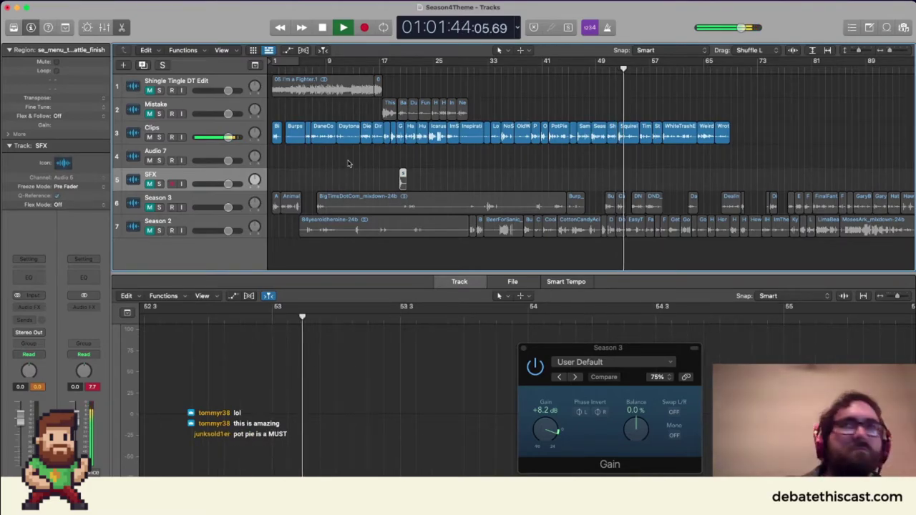
drag(554, 144, 555, 166)
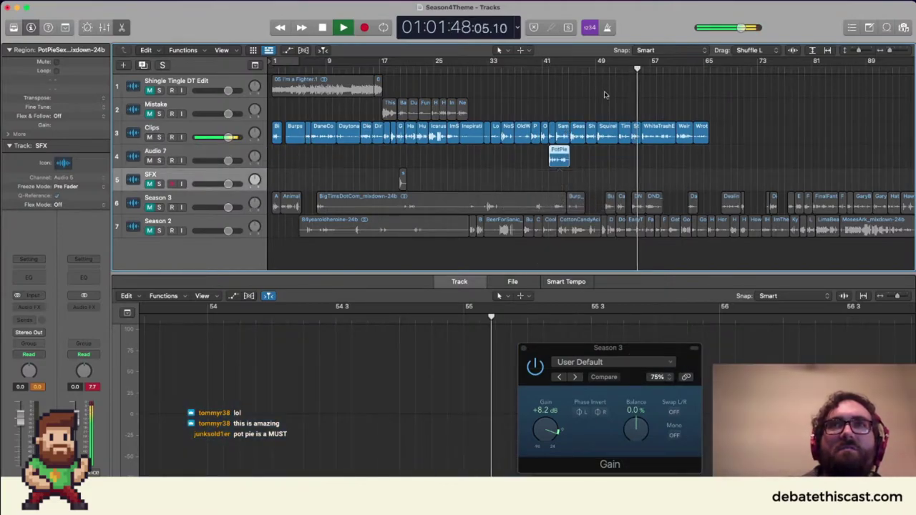
click(592, 66)
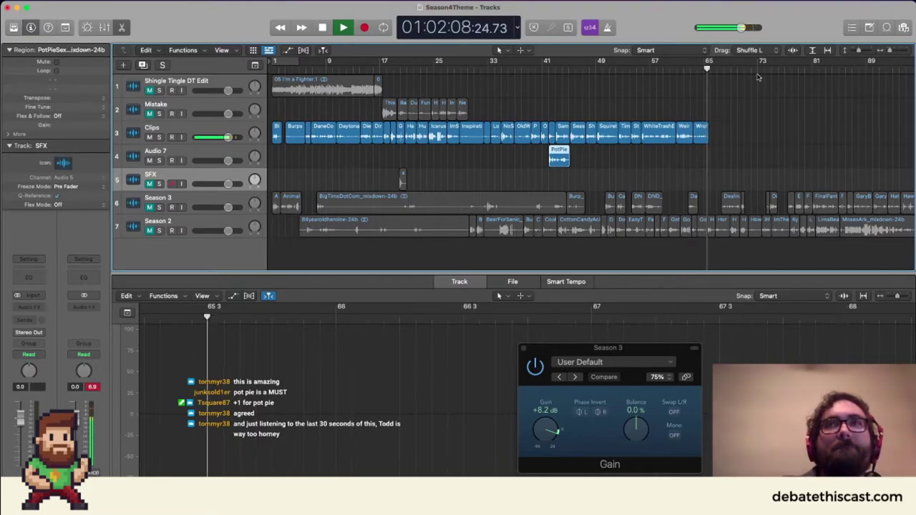
key(space)
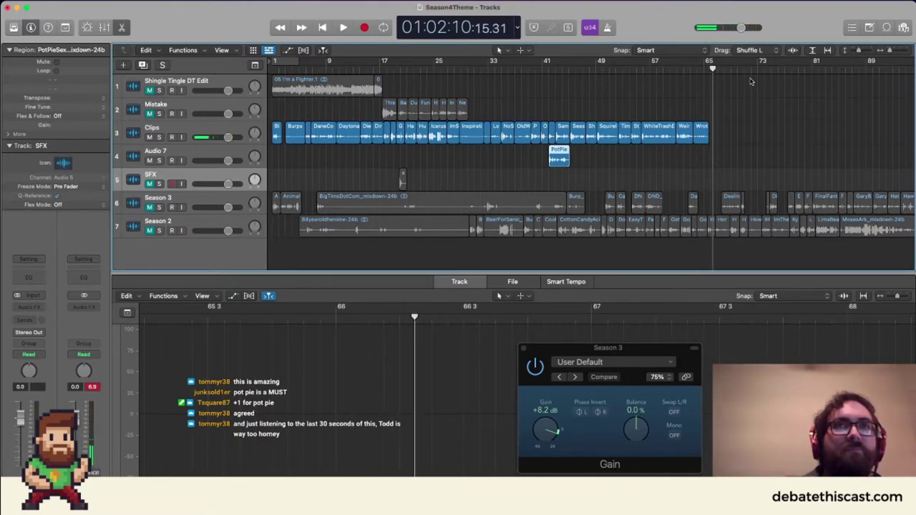
drag(561, 152, 283, 166)
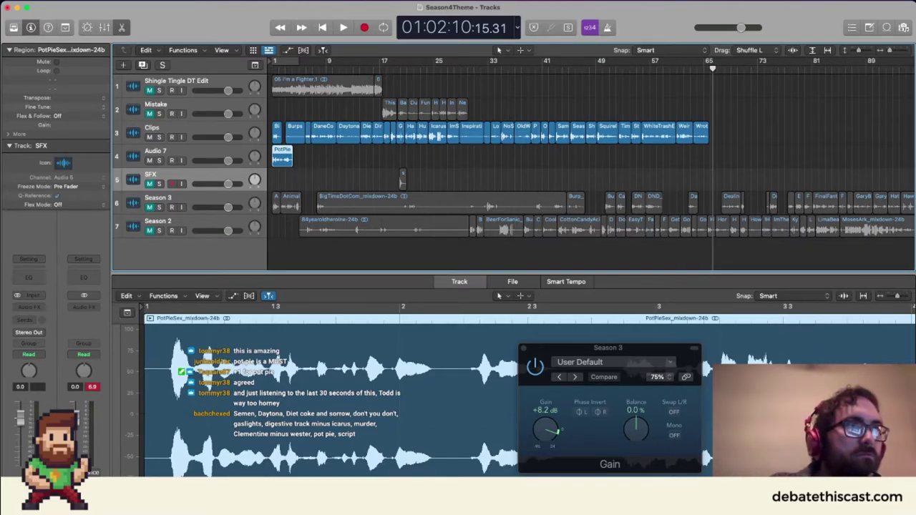
Move the OldWester, DietCokeandSorrow, DaytonaBeach and BigTimsDotCom regions from Clips to Audio 7, placing them in that order after PotPieSex.
drag(528, 139, 521, 164)
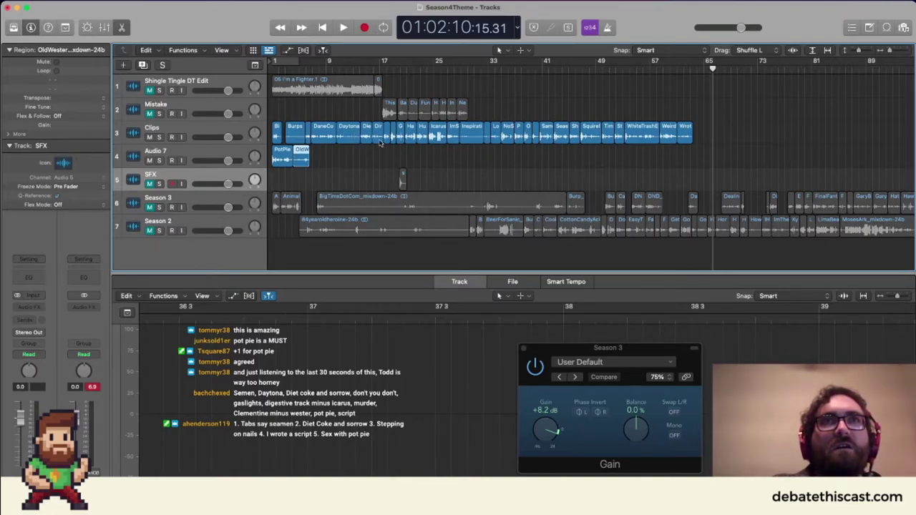
drag(366, 136, 343, 158)
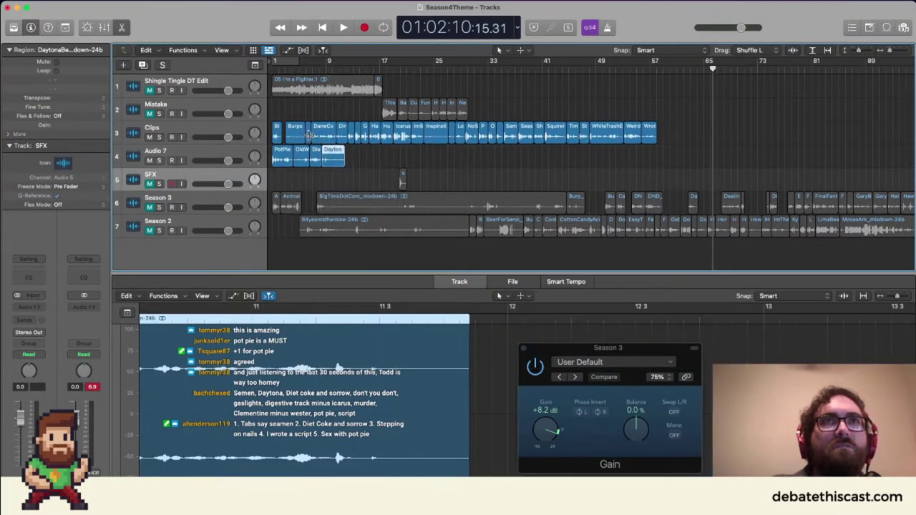
drag(276, 133, 337, 159)
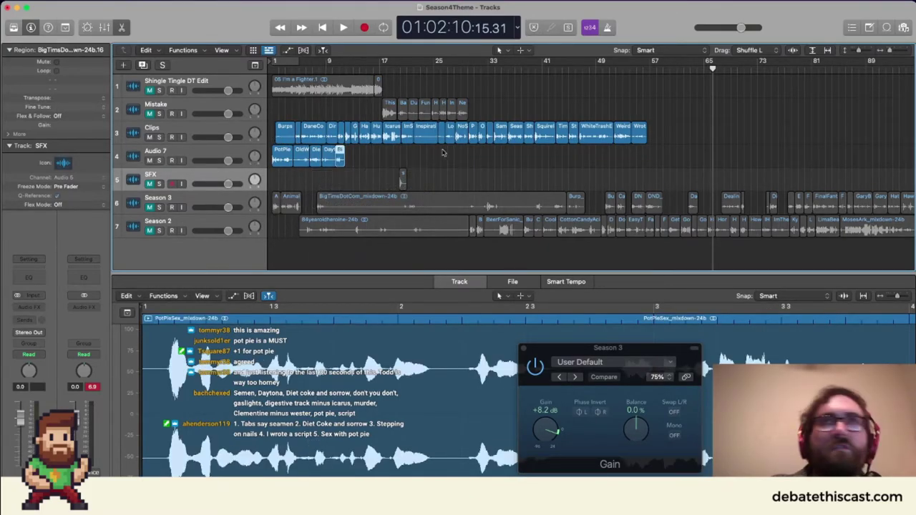
key(super+Right)
key(super+Right)
key(super+Right)
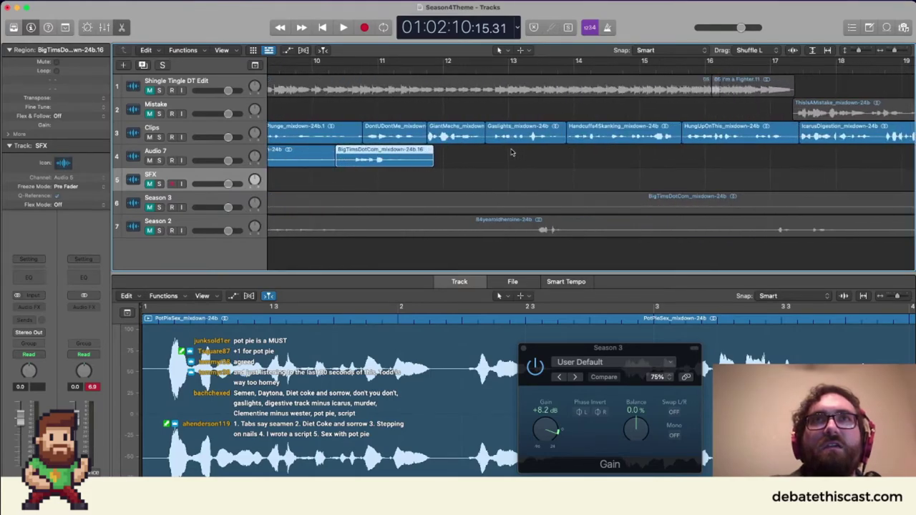
scroll(385, 138, right, 5)
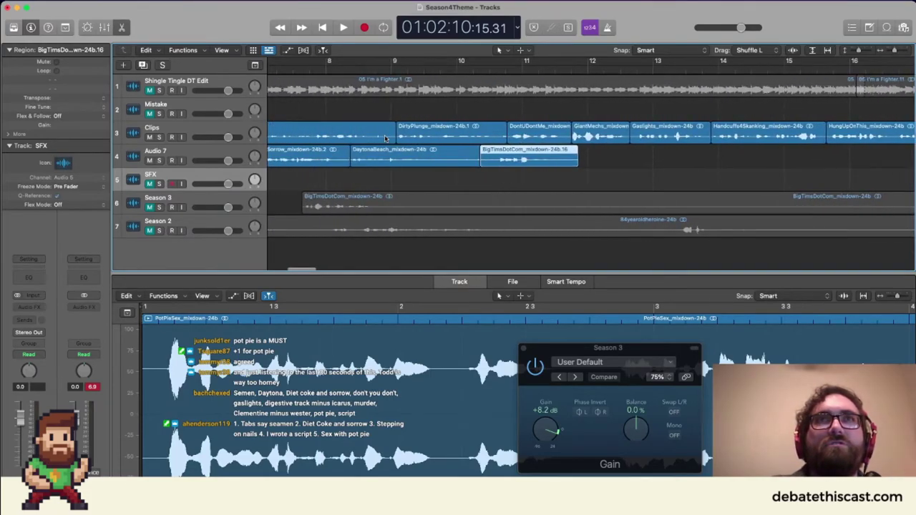
Move the StepOnNails region from the Clips track to Audio 7, directly after BigTimsDotCom.
scroll(385, 138, right, 5)
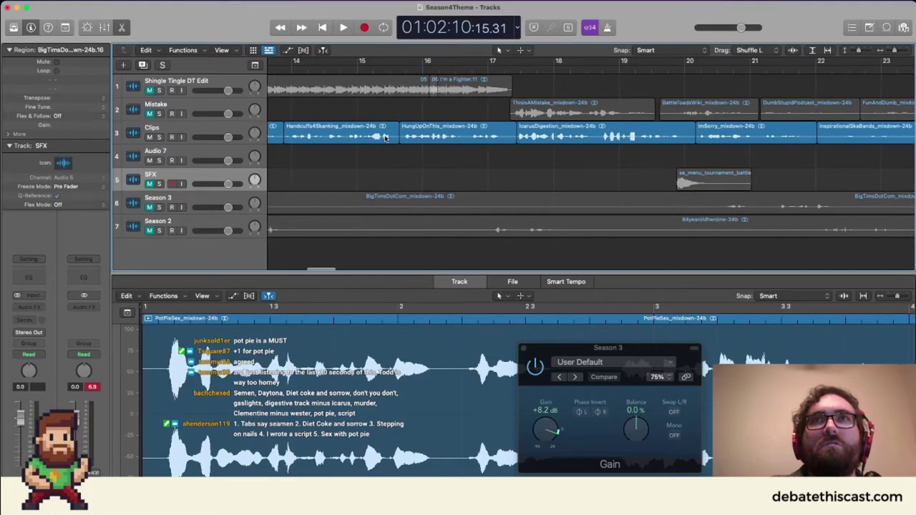
scroll(856, 155, right, 10)
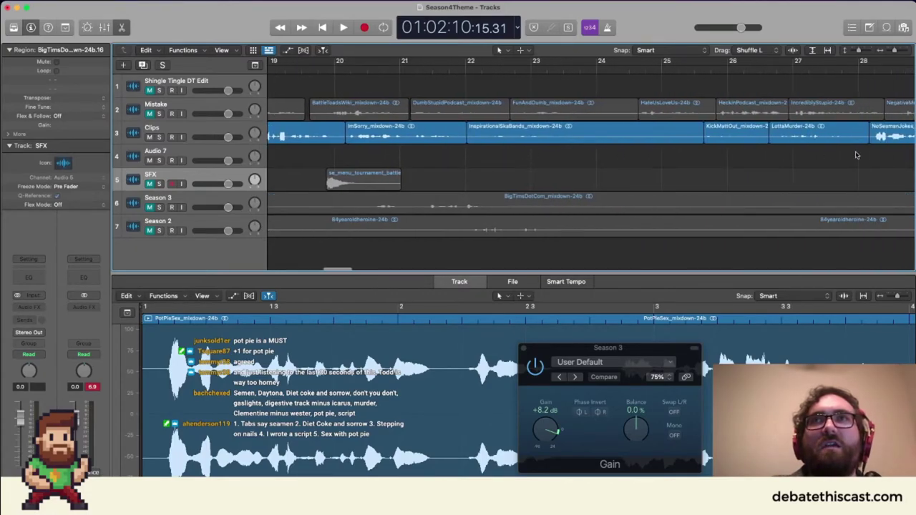
scroll(857, 156, right, 5)
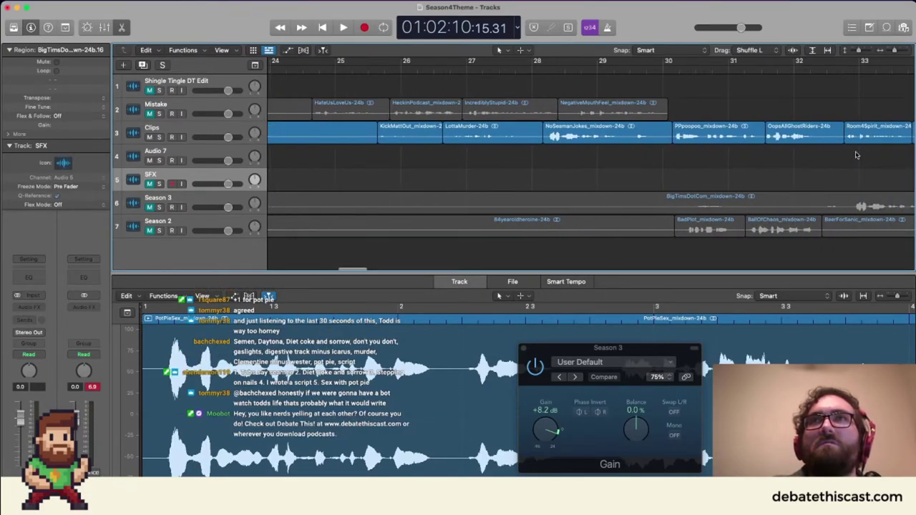
scroll(856, 155, right, 1)
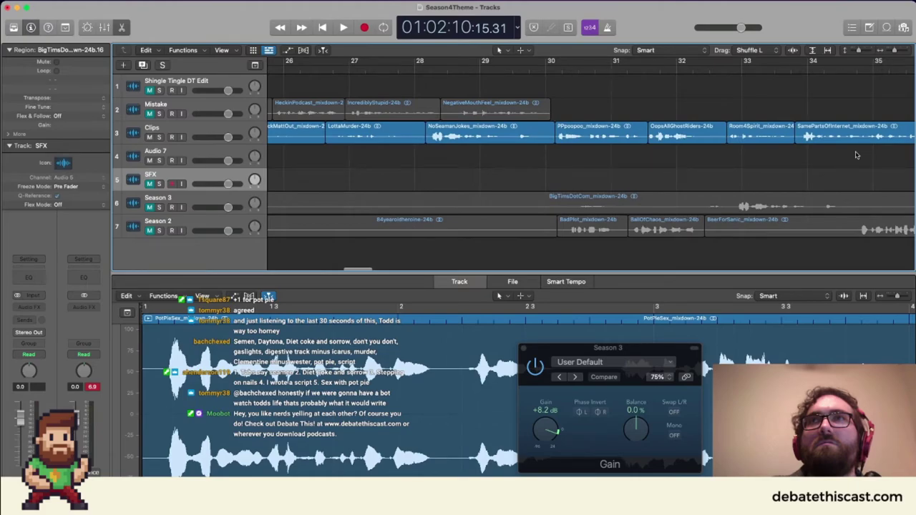
scroll(856, 155, right, 4)
scroll(856, 155, right, 1)
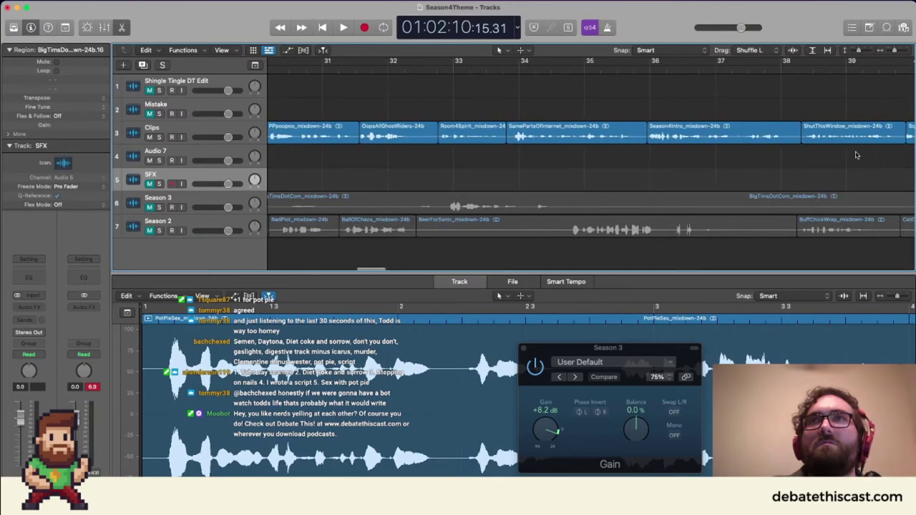
scroll(856, 156, right, 2)
scroll(856, 154, right, 5)
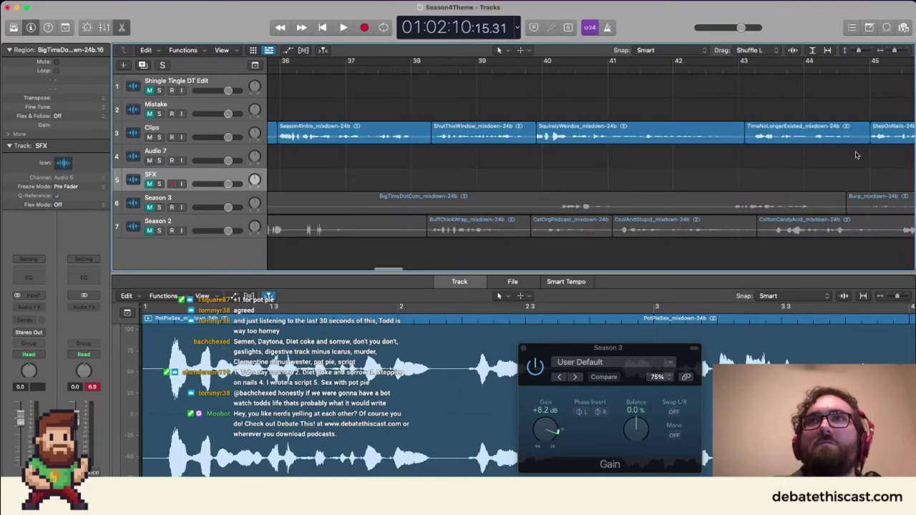
scroll(856, 154, down, 1)
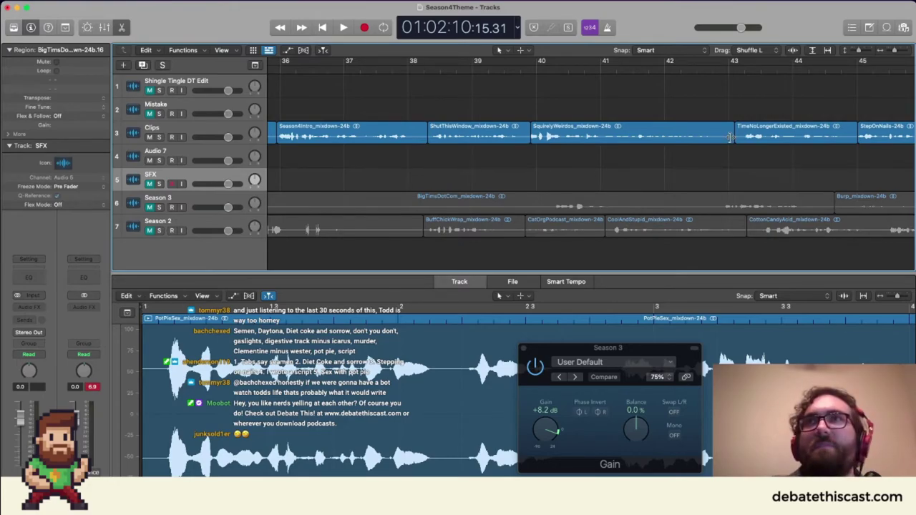
scroll(730, 137, right, 5)
drag(743, 137, 742, 162)
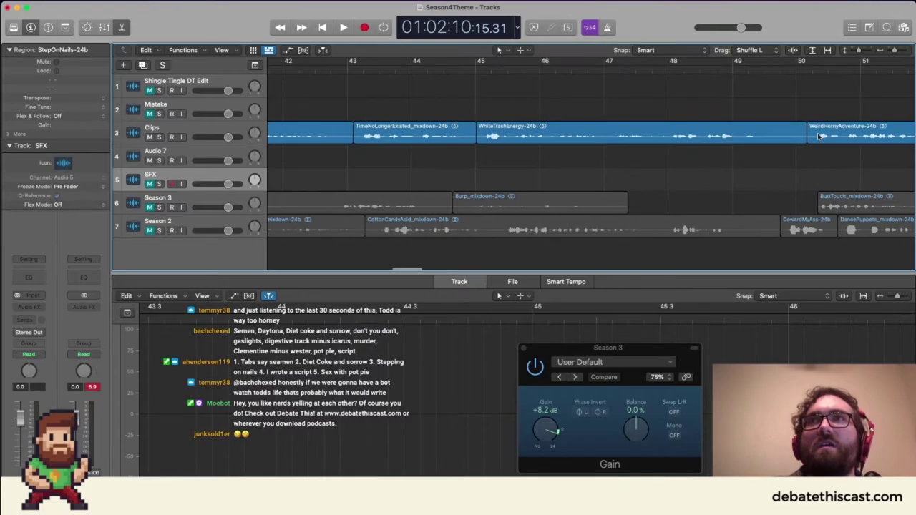
scroll(819, 136, left, 20)
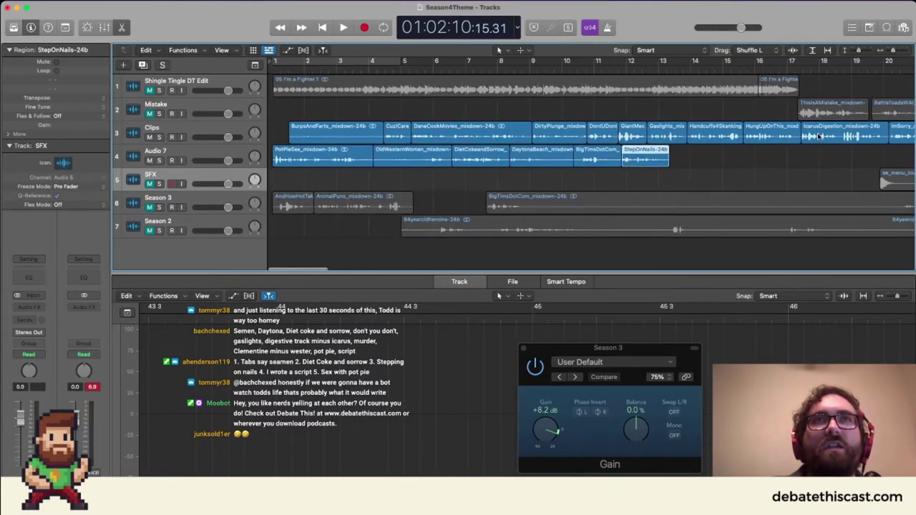
Solo the Clips track and play it from just before bar 12.
click(159, 137)
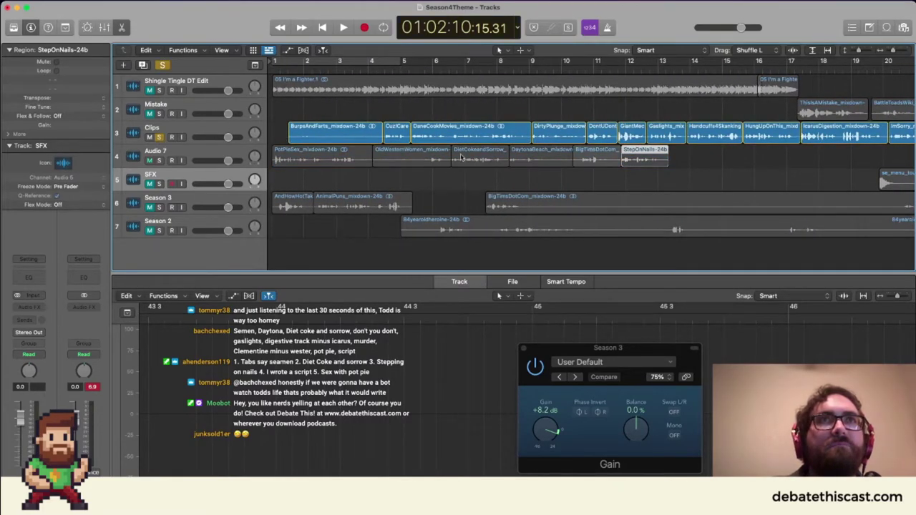
scroll(586, 104, right, 5)
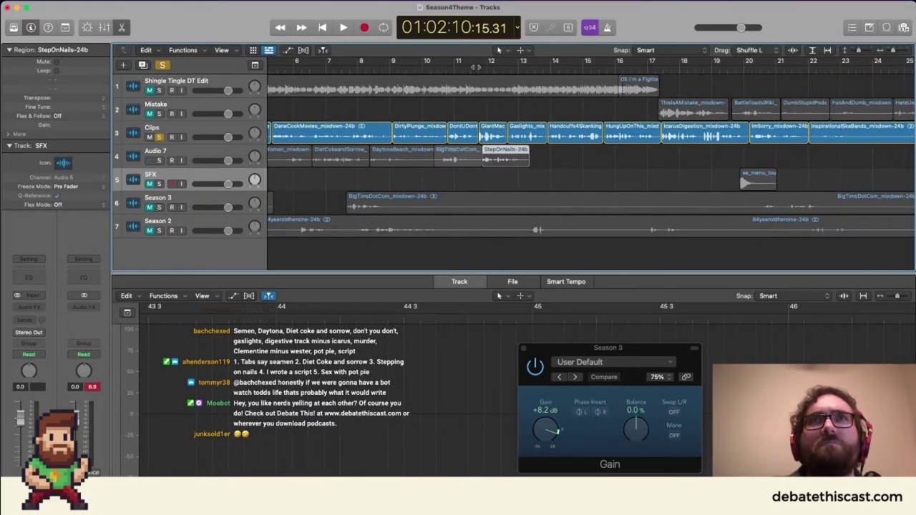
click(486, 67)
key(space)
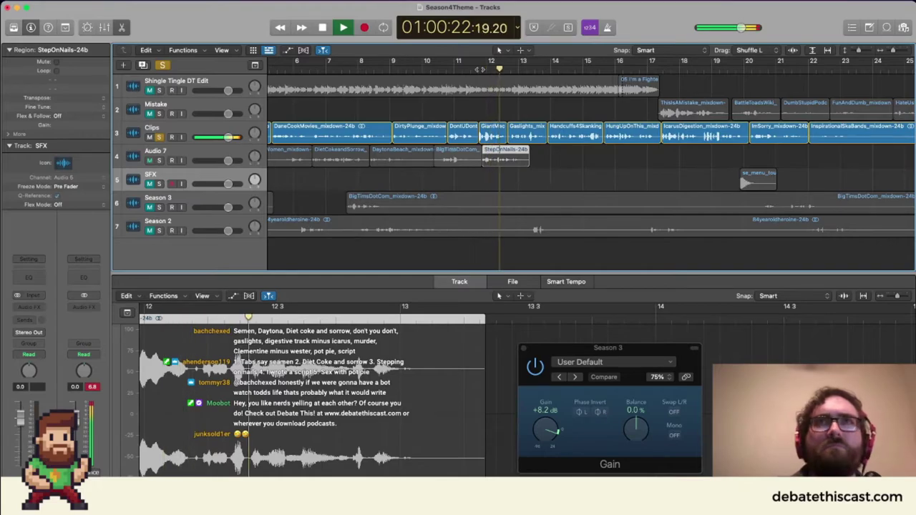
Move the Gaslights region from Clips to Audio 7 after StepOnNails, then replay Clips from just after bar 12 and stop.
drag(528, 129, 557, 152)
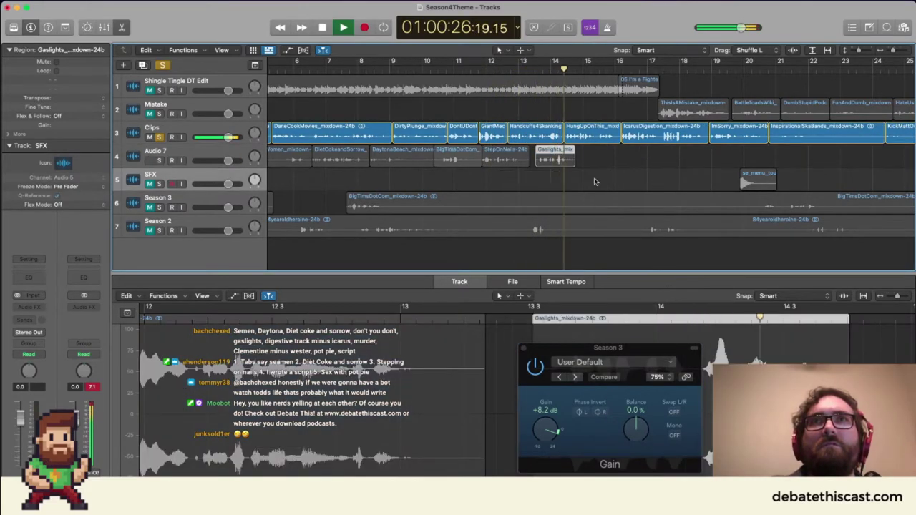
click(503, 65)
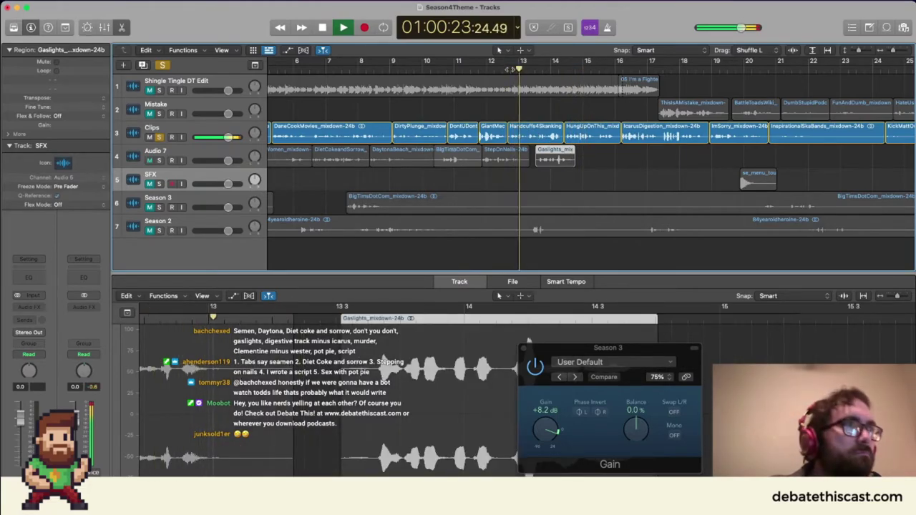
key(space)
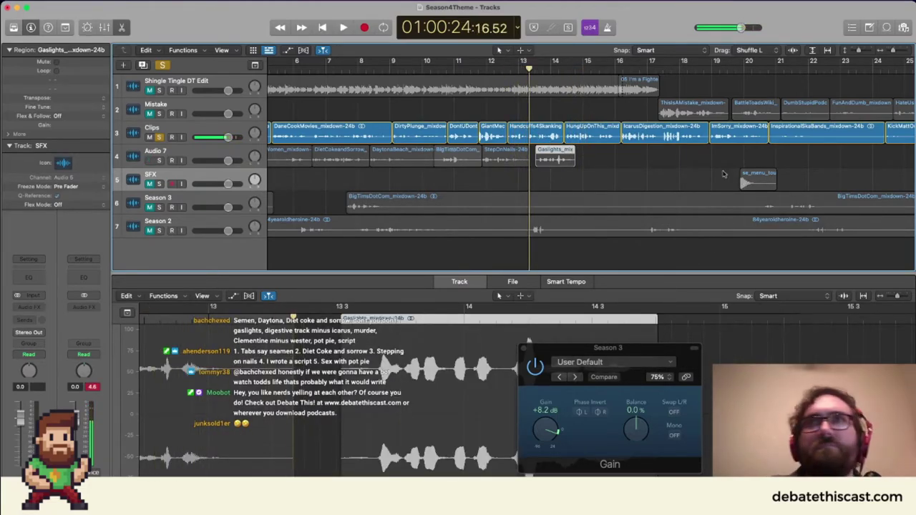
Play the soloed Clips track from the ShutThisWindow region near bar 37.
scroll(683, 172, right, 3)
scroll(683, 171, right, 10)
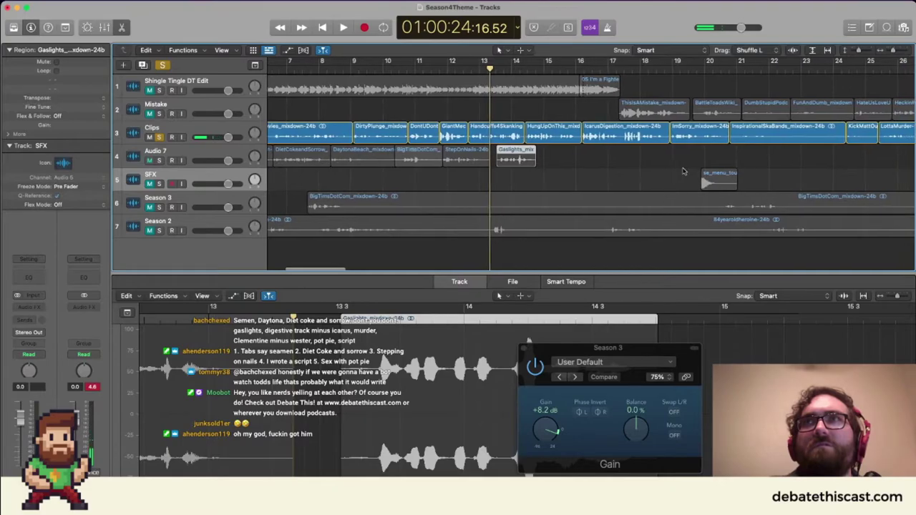
scroll(683, 172, right, 7)
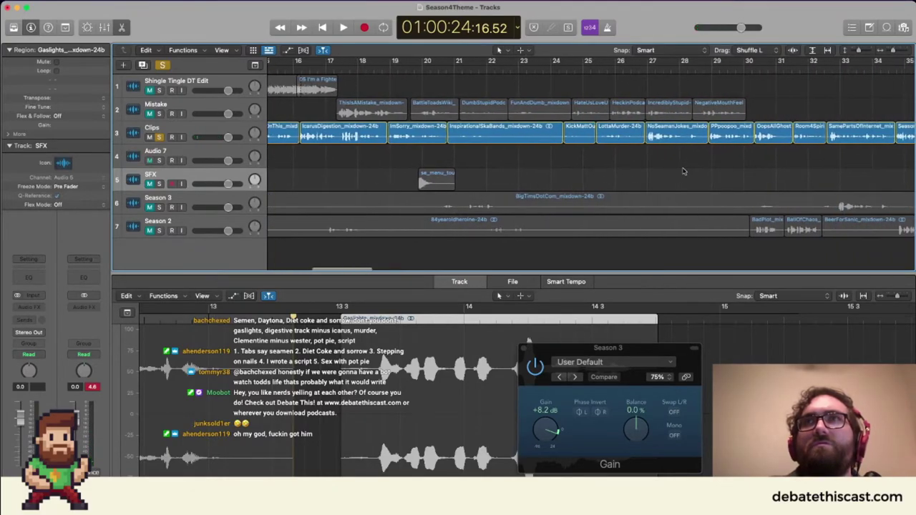
scroll(683, 172, right, 2)
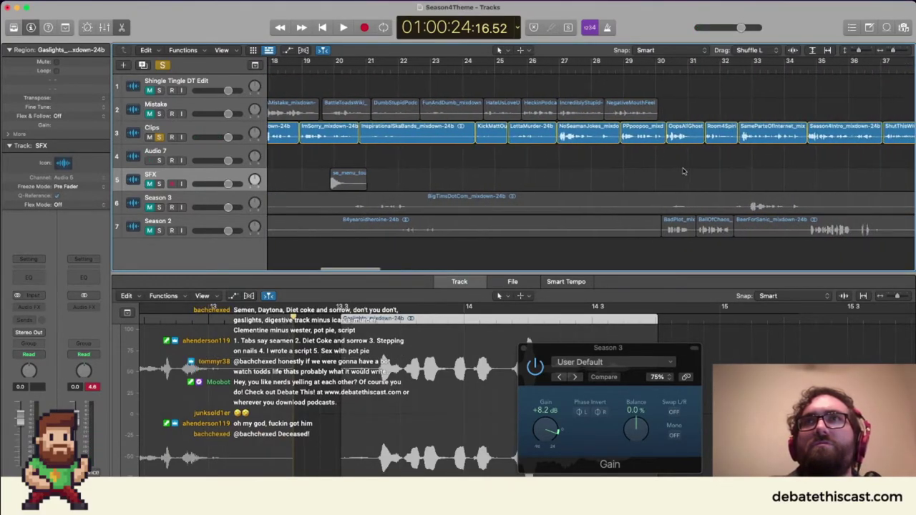
scroll(683, 172, right, 4)
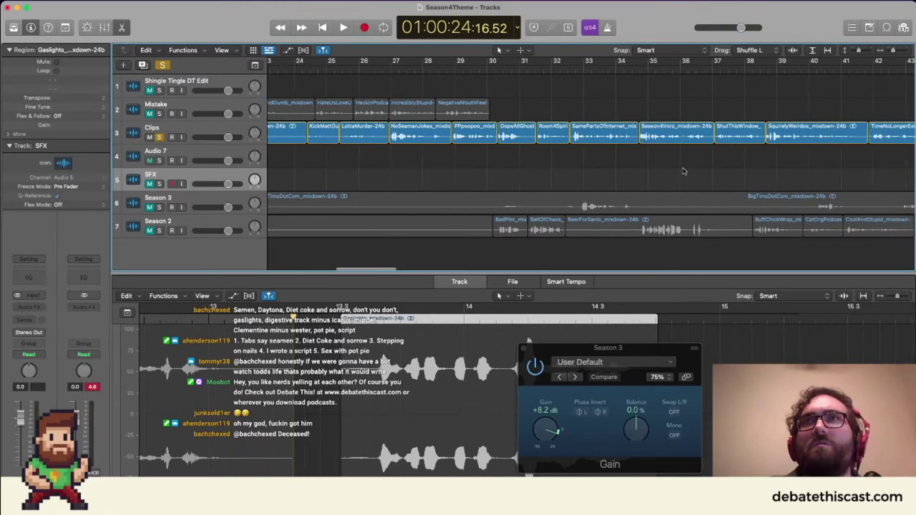
scroll(683, 172, right, 3)
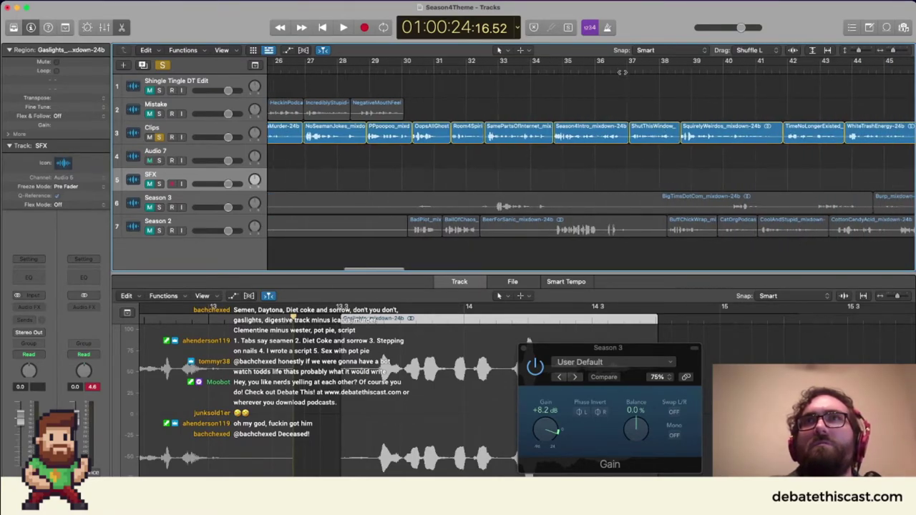
click(623, 72)
key(space)
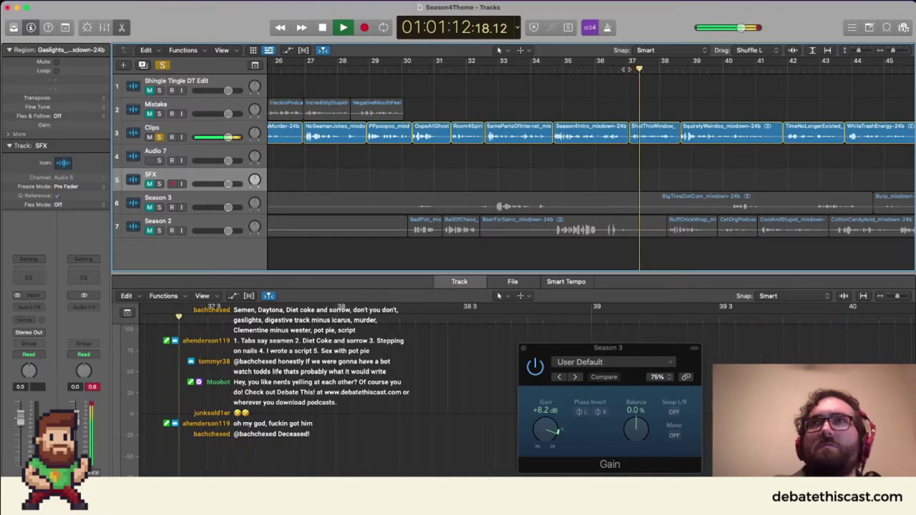
Move the Handcuffs4Skanking region from Clips to Audio 7, between StepOnNails and Gaslights.
scroll(624, 69, left, 20)
scroll(571, 184, left, 1)
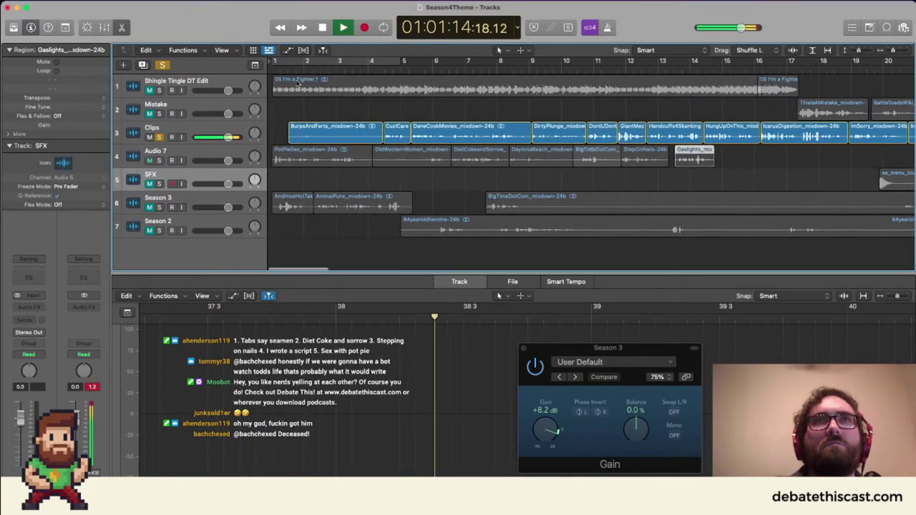
scroll(571, 184, right, 3)
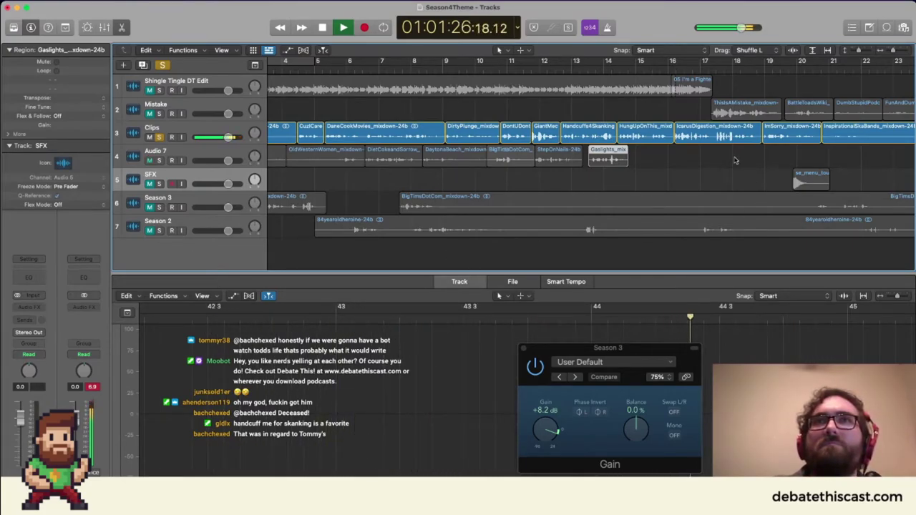
drag(577, 135, 649, 165)
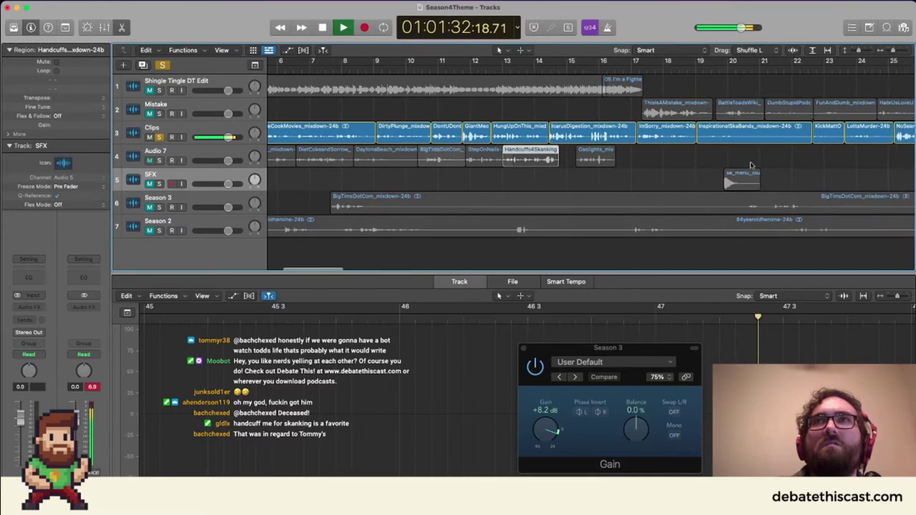
mouse_move(737, 129)
mouse_down()
mouse_move(738, 152)
mouse_move(737, 141)
mouse_up()
scroll(788, 161, right, 5)
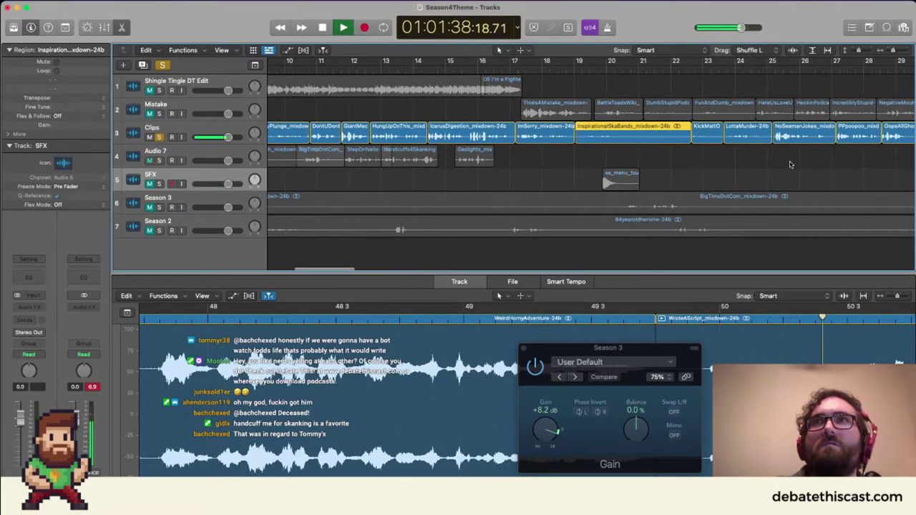
scroll(791, 164, down, 5)
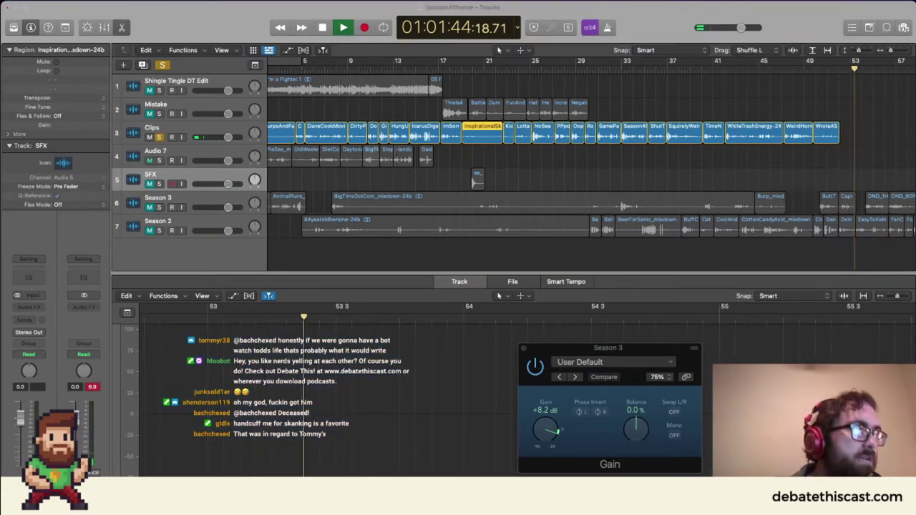
key(ctrl+Up)
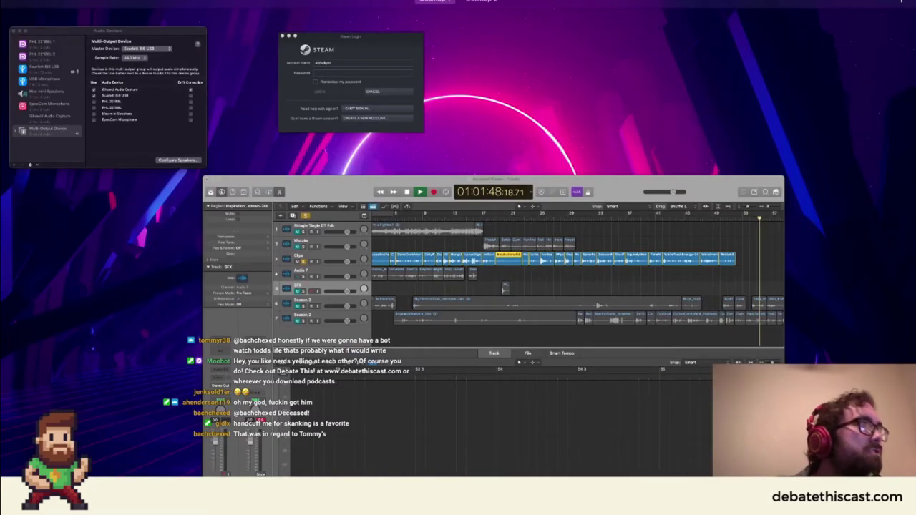
key(ctrl+Up)
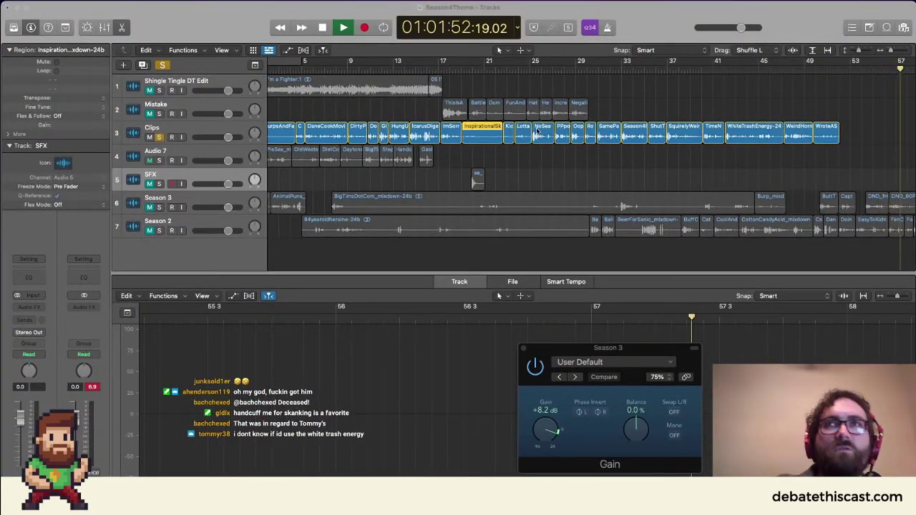
click(685, 159)
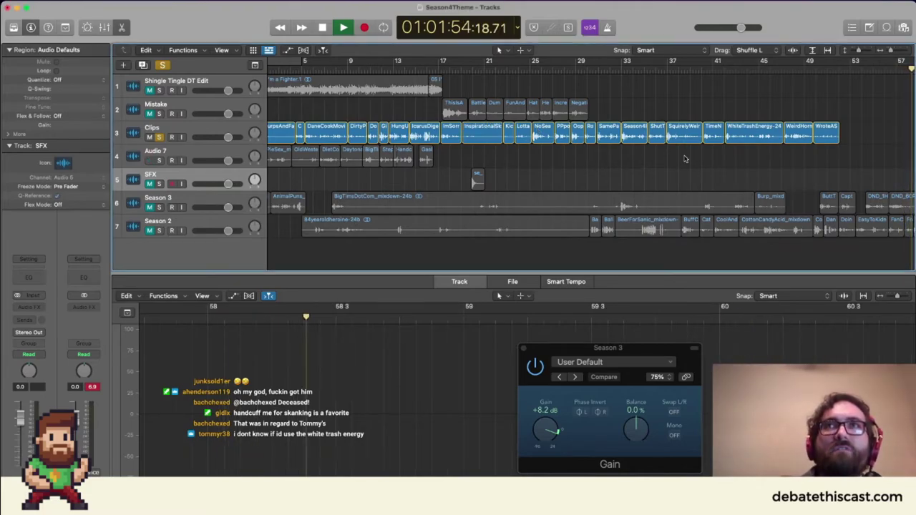
Stop playback and move the WroteAScript and SquirelyWeirdos regions from Clips to Audio 7 after Gaslights, in that order.
key(space)
scroll(685, 159, left, 2)
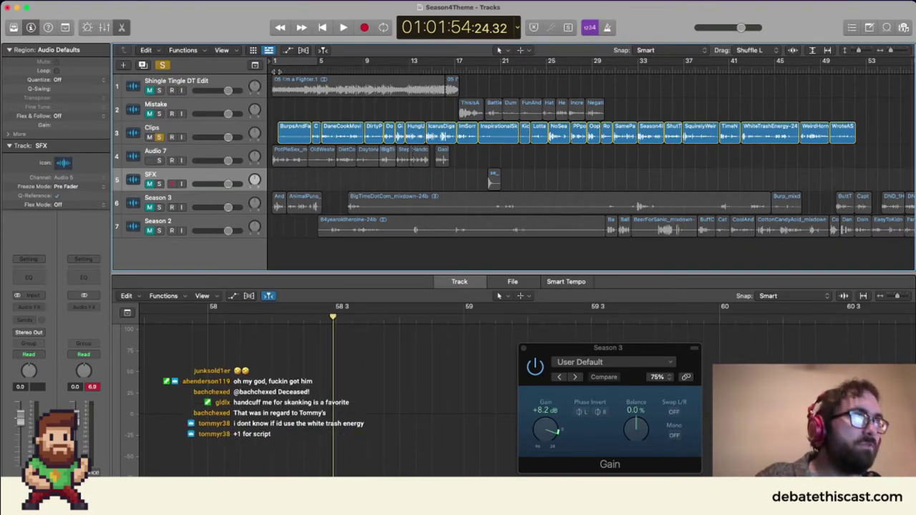
drag(843, 127, 834, 162)
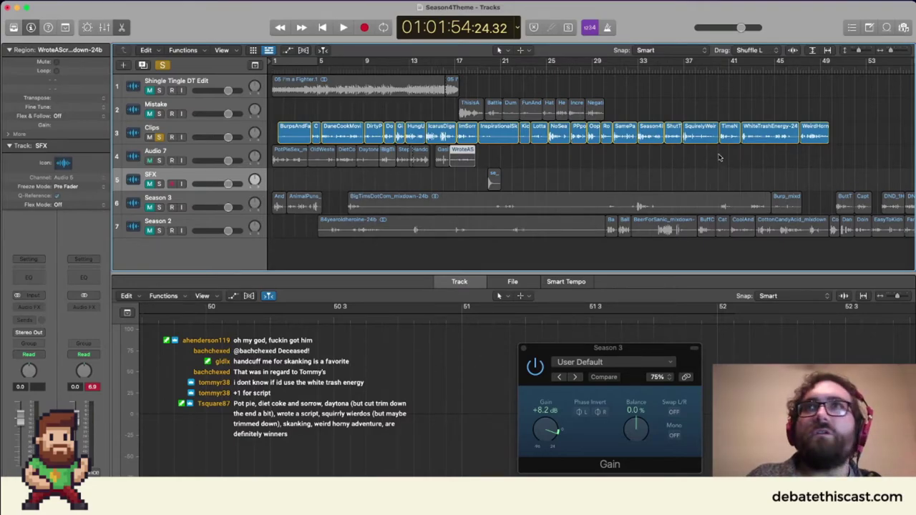
drag(711, 129, 722, 160)
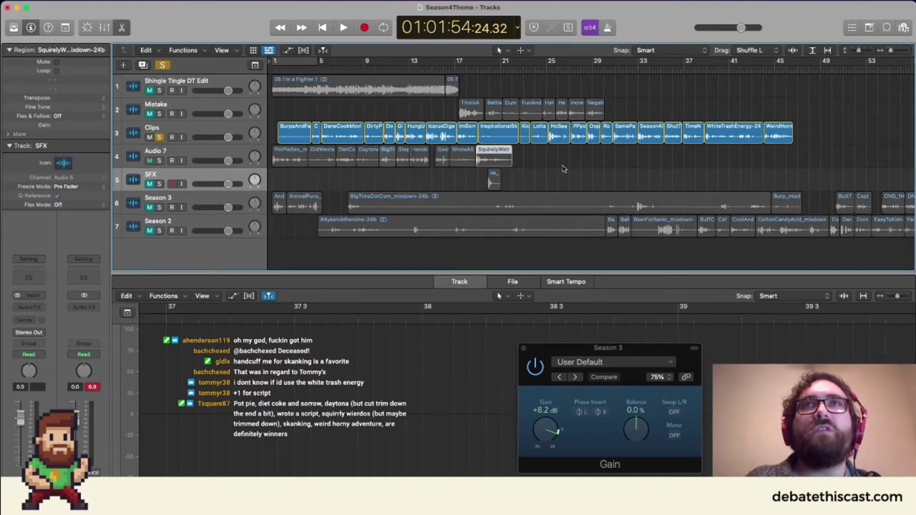
Move the WeirdHornyAdventure region from the end of Clips to Audio 7, after SquirelyWeirdos.
key(super+Right)
key(super+Right)
key(super+Right)
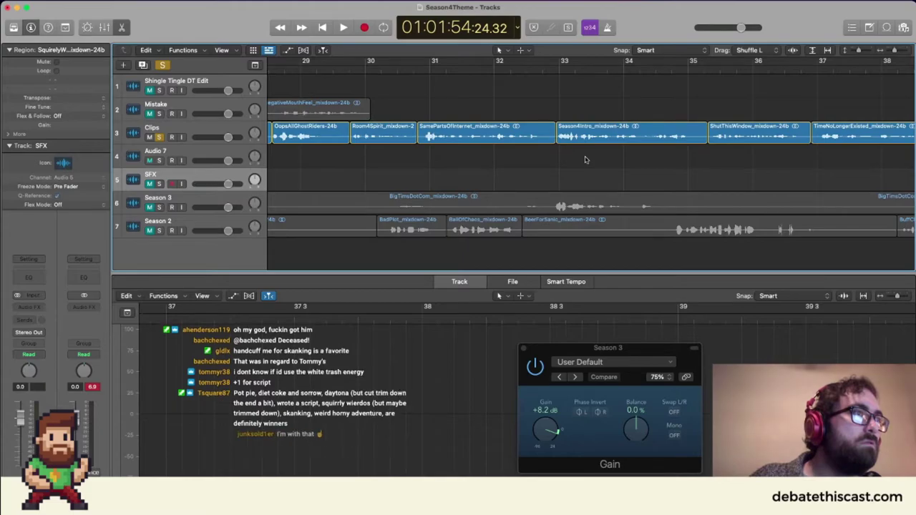
scroll(585, 160, right, 5)
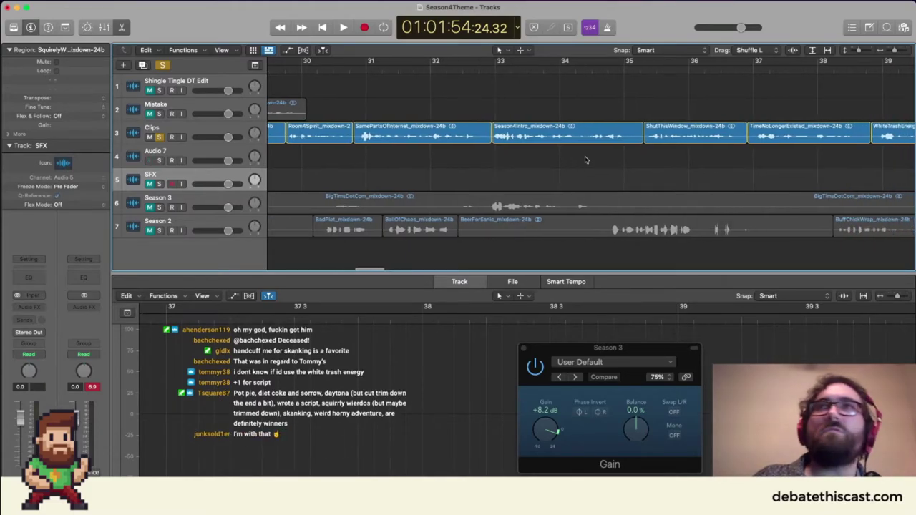
scroll(585, 160, right, 10)
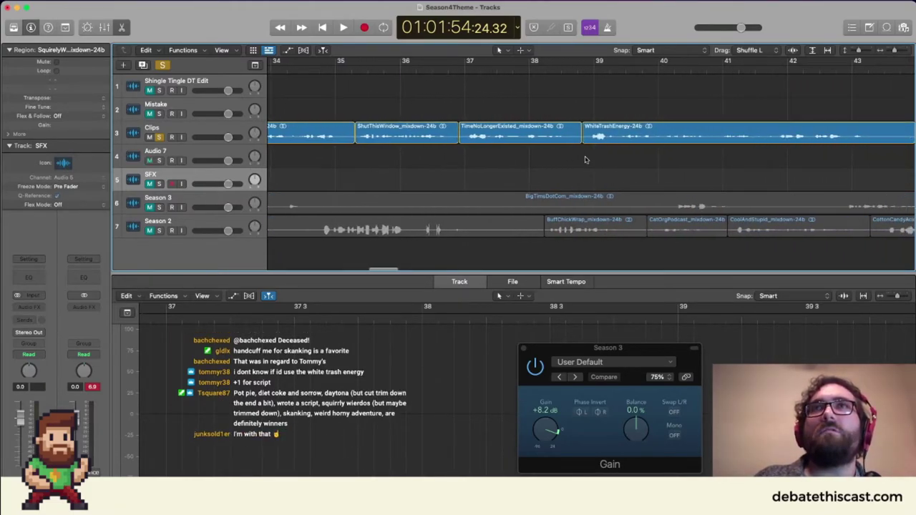
drag(738, 133, 370, 156)
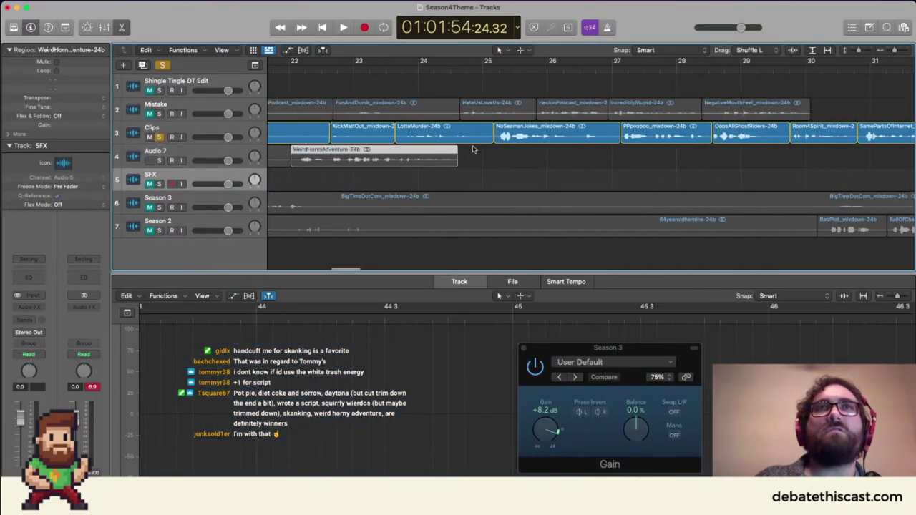
Solo Audio 7 instead of Clips and move the Audio 7 track directly below Shingle Tingle DT Edit.
scroll(472, 149, left, 20)
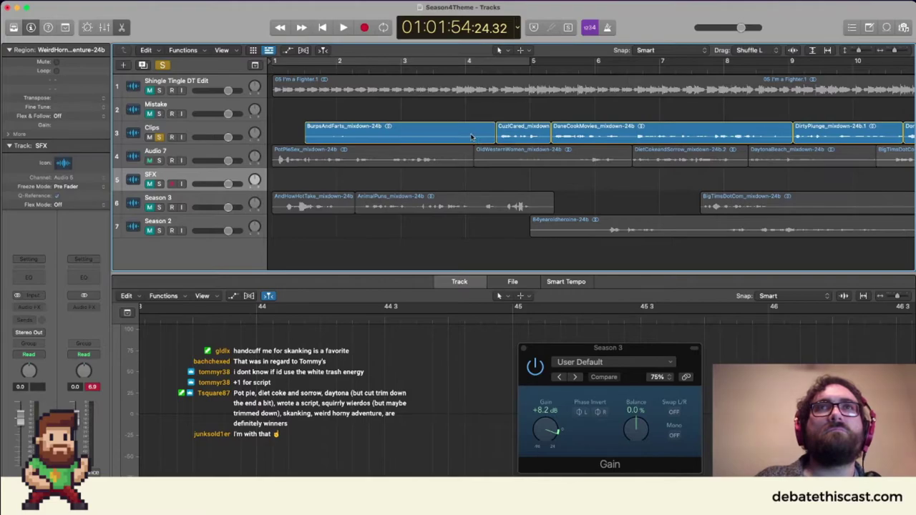
click(151, 138)
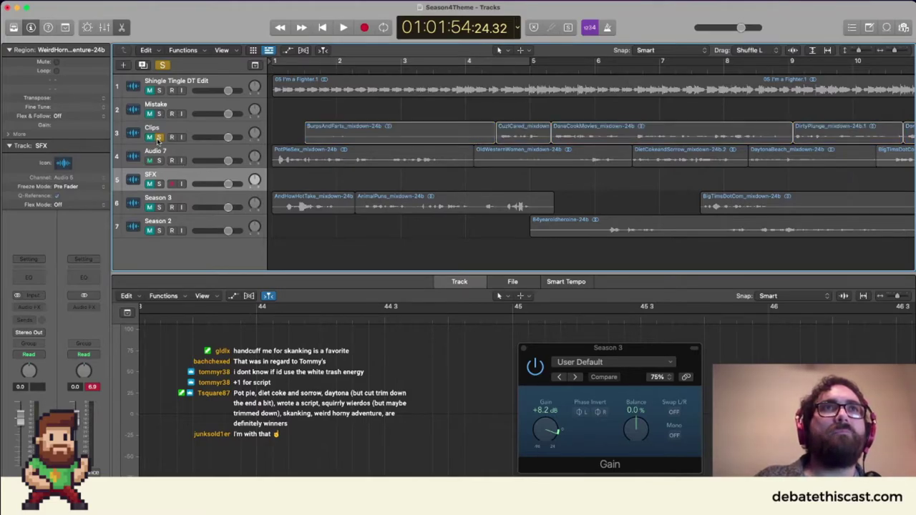
click(158, 137)
click(159, 161)
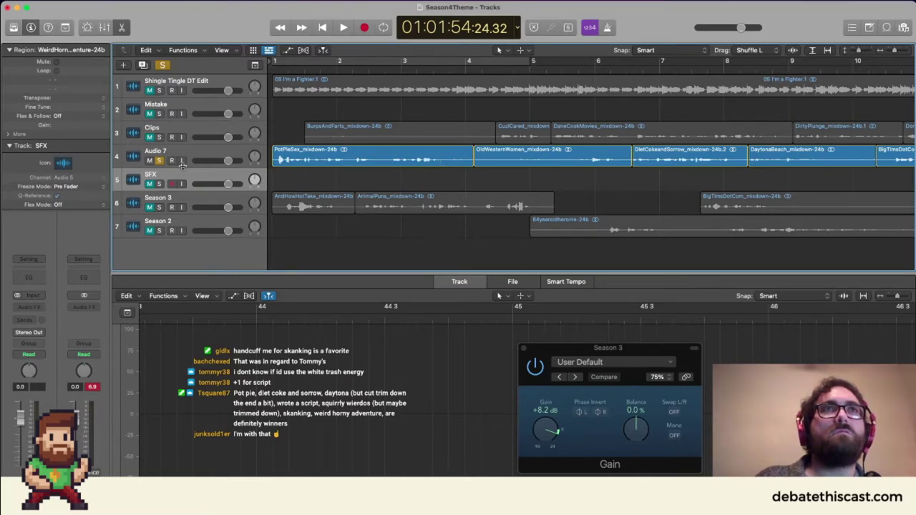
drag(193, 158, 215, 113)
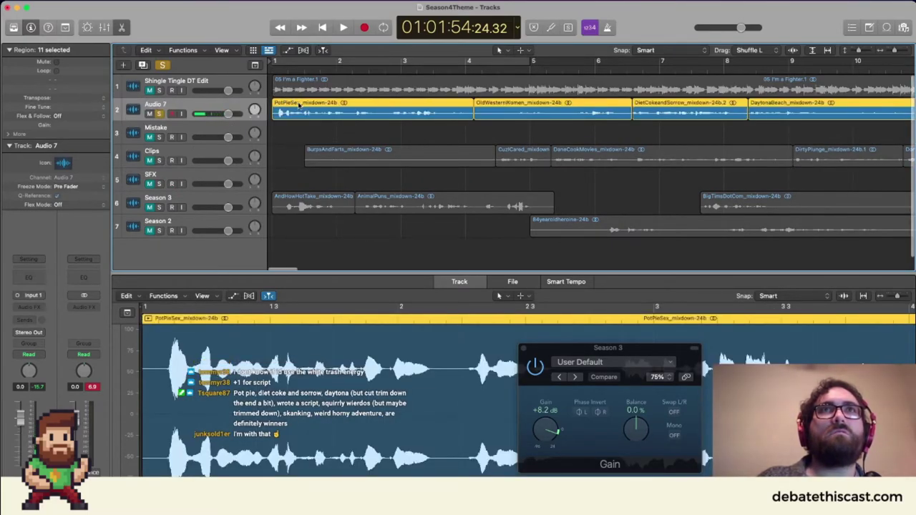
Shift the long 05 I'm a Fighter.1 region about half a bar earlier on the Shingle Tingle DT Edit track.
scroll(299, 105, down, 5)
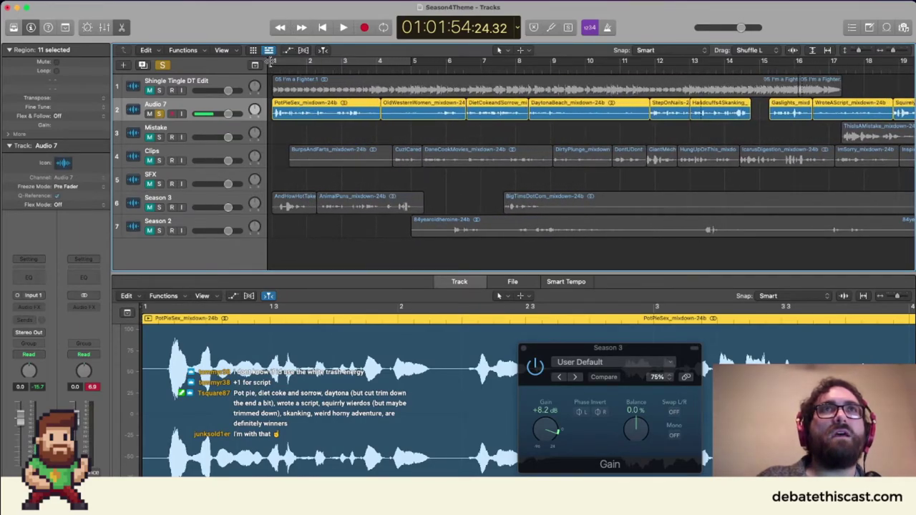
scroll(237, 81, left, 2)
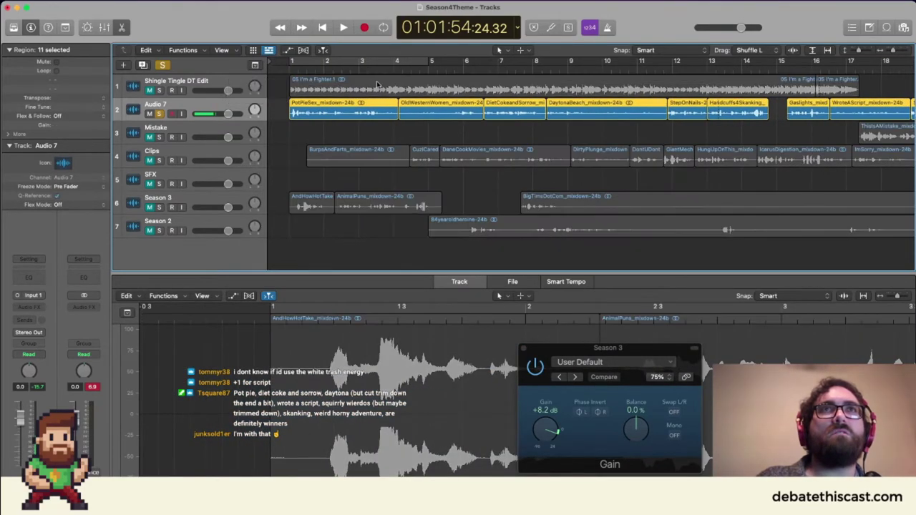
drag(380, 84, 362, 88)
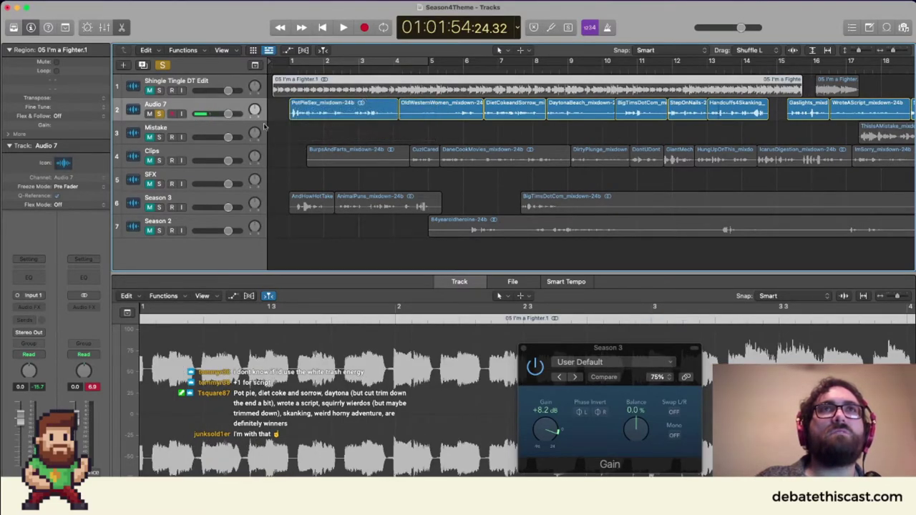
Play Audio 7 from bar 1 and trim the end of the PotPieSex region to about the middle of bar 3.
click(291, 67)
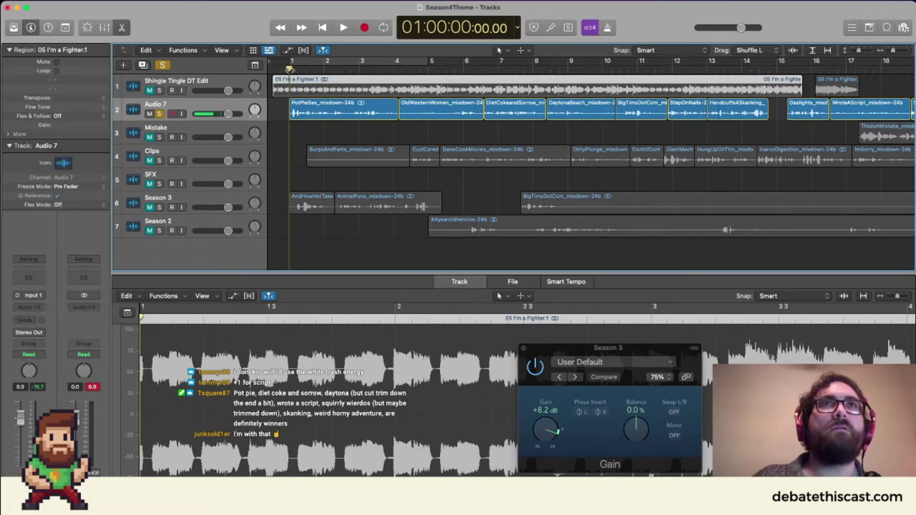
key(space)
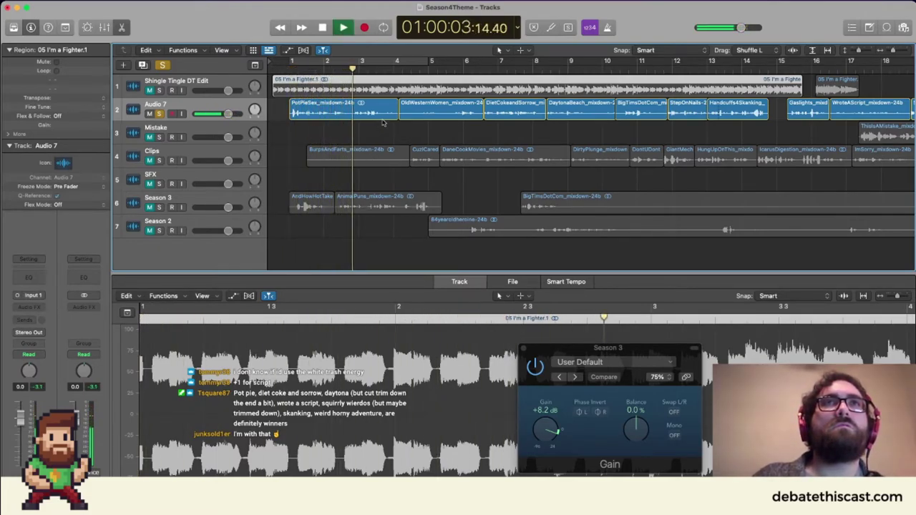
key(space)
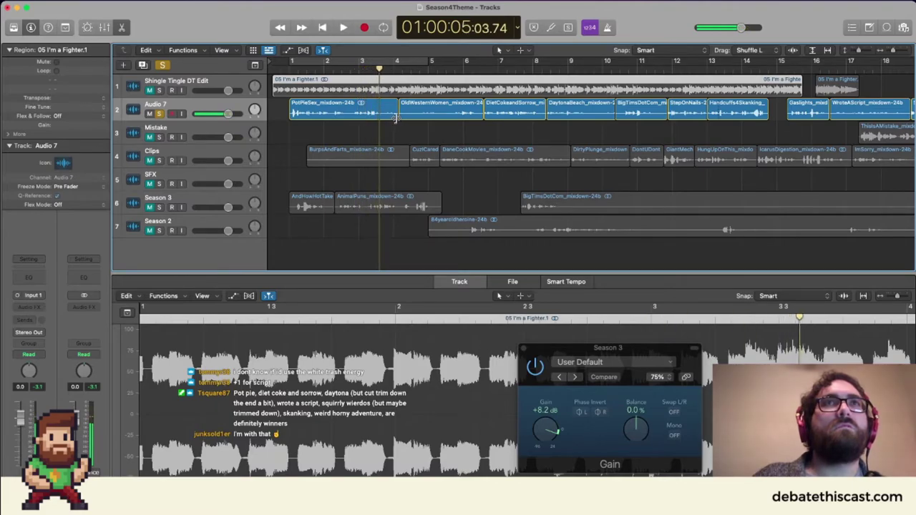
drag(395, 114, 384, 118)
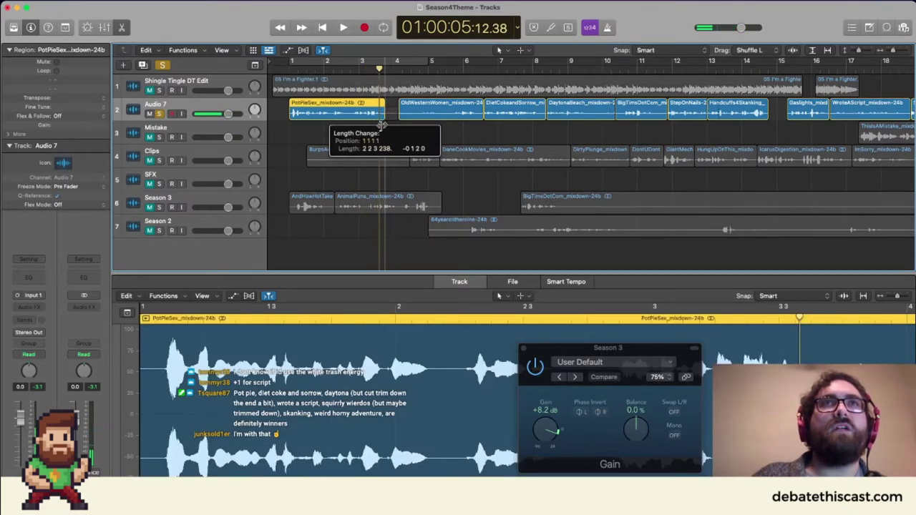
Try cutting the beginning off the OldWesternWomen region, audition the shortened clip, and undo the trim.
key(super+Right)
key(super+Right)
key(super+Right)
drag(382, 123, 573, 141)
key(super+z)
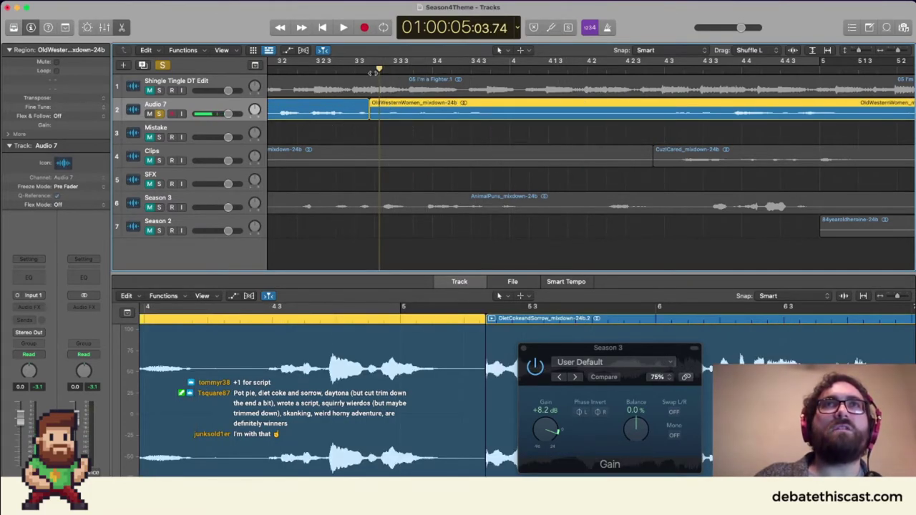
click(372, 71)
key(space)
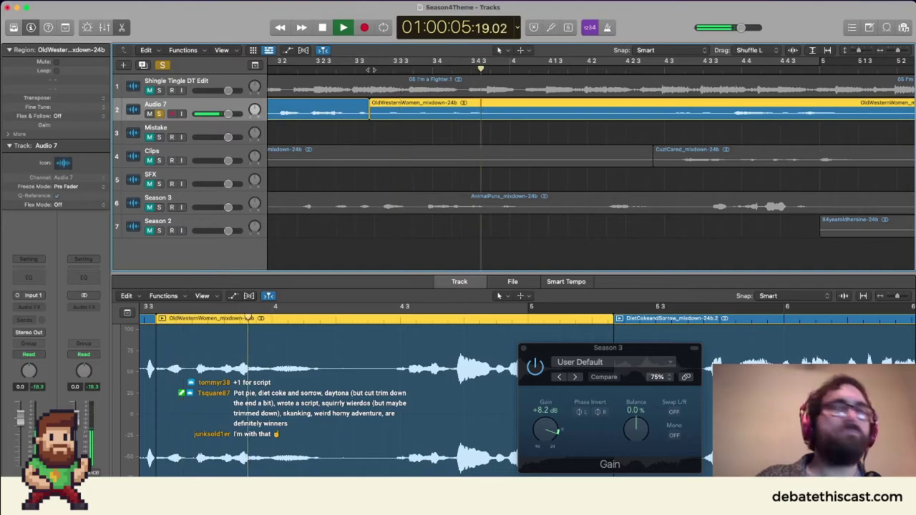
key(super+Left)
key(super+Right)
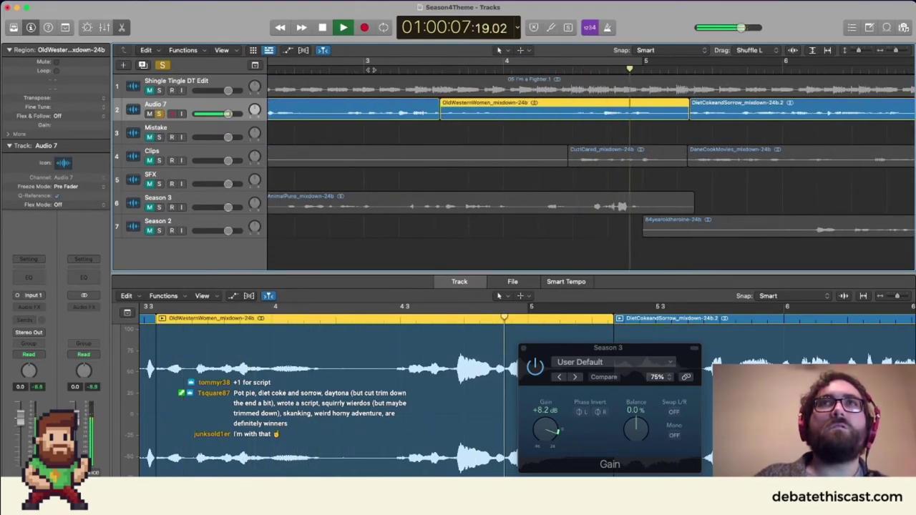
key(space)
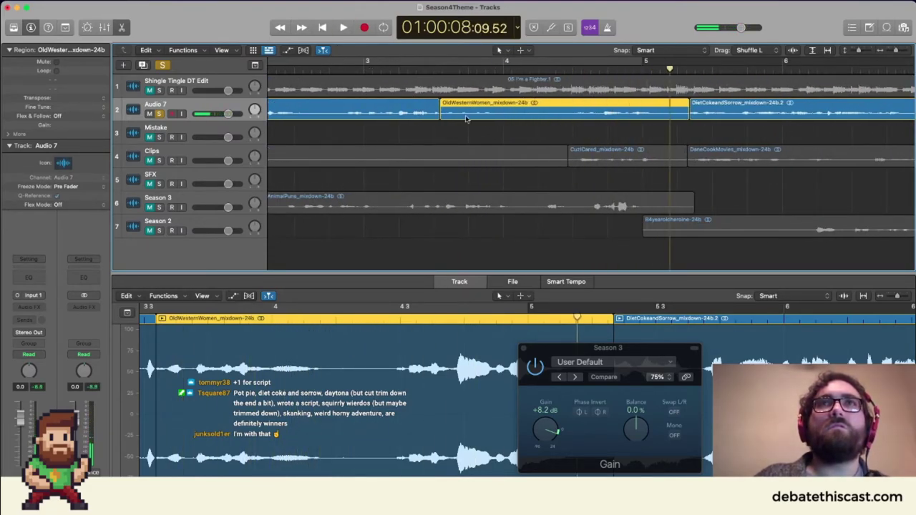
scroll(471, 109, left, 2)
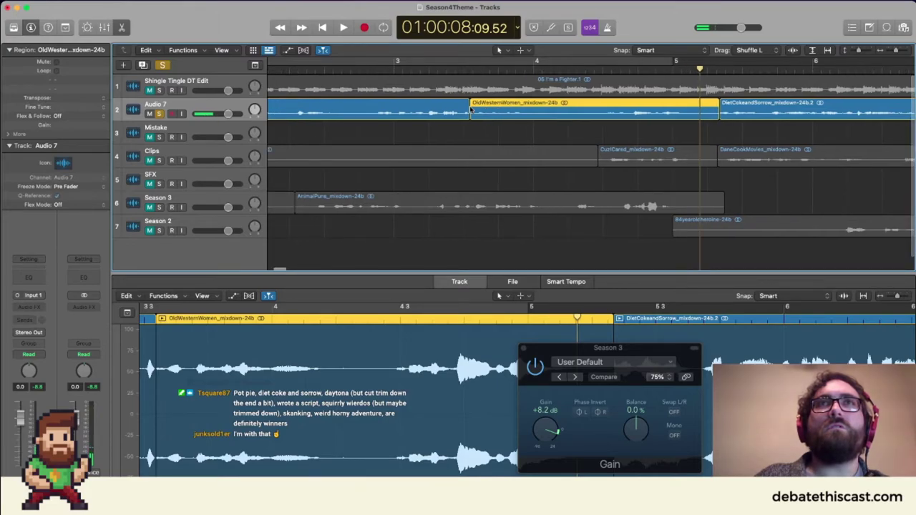
scroll(626, 112, left, 1)
key(super+z)
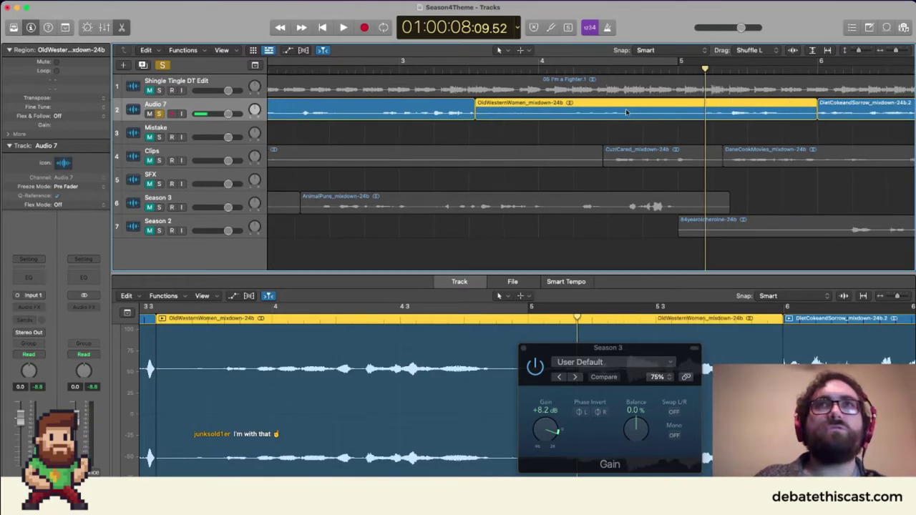
Play OldWesternWomen from its start and trim its end to just past bar 5.
click(477, 69)
key(space)
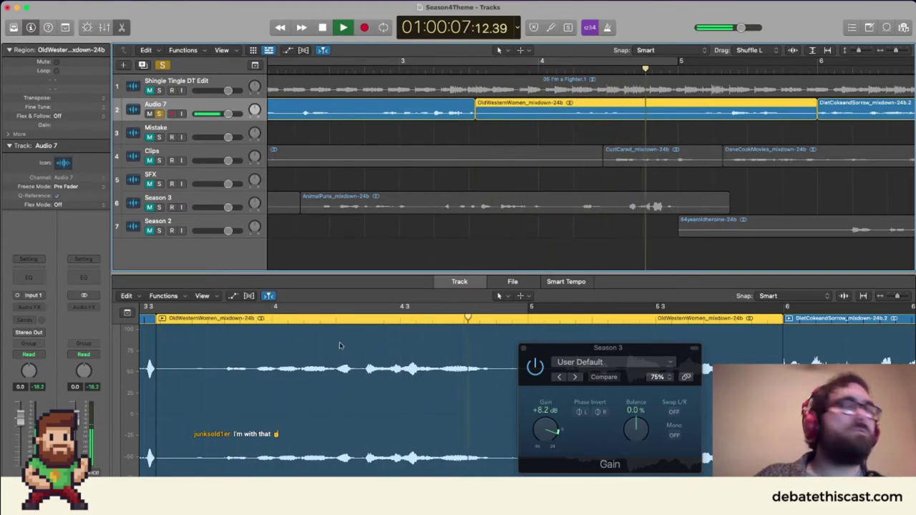
key(space)
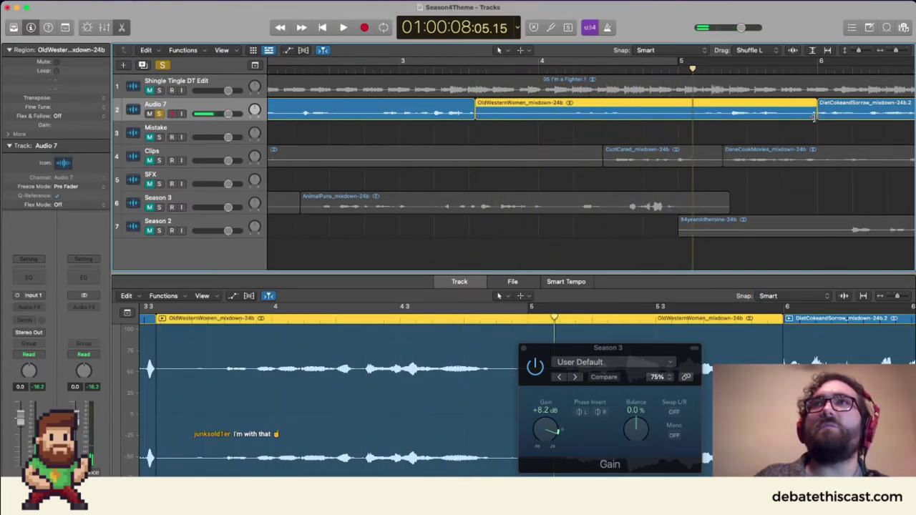
drag(815, 116, 689, 132)
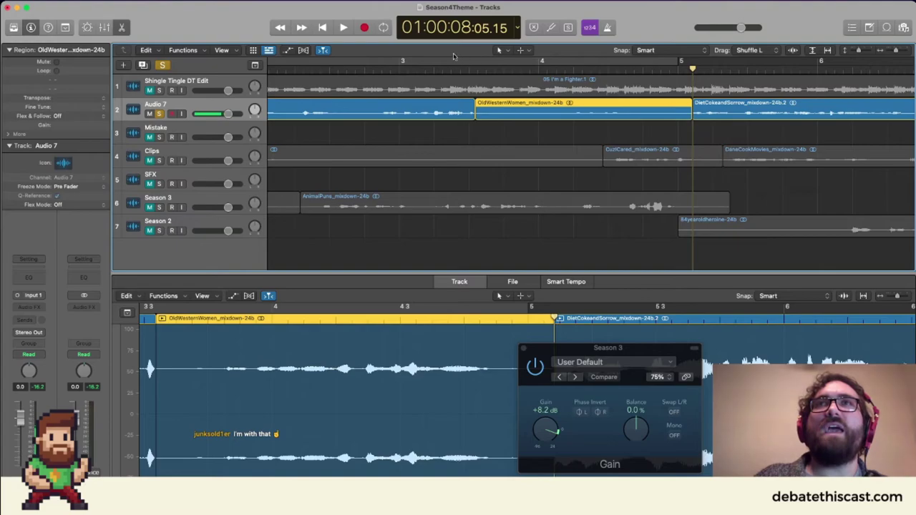
Audition DietCokeandSorrow, trim about a third of a bar off its start, and replay it from bar 5.
key(space)
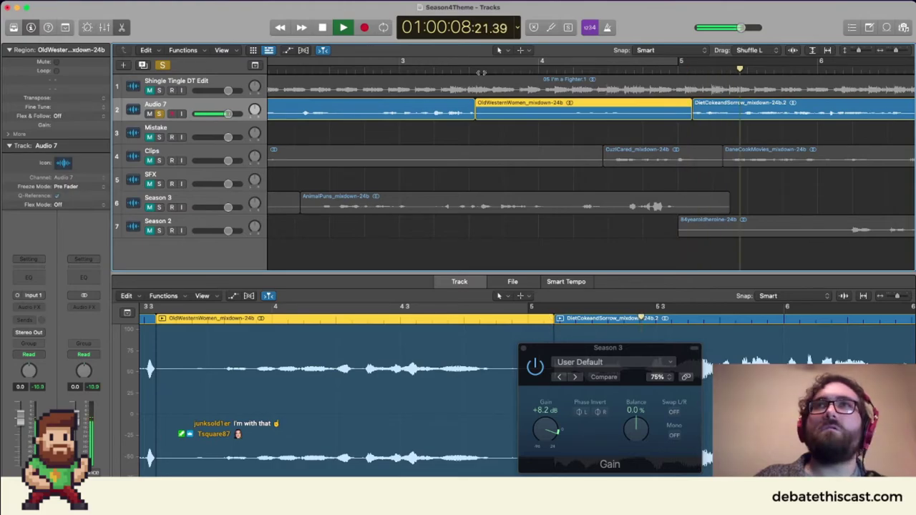
key(super+Left)
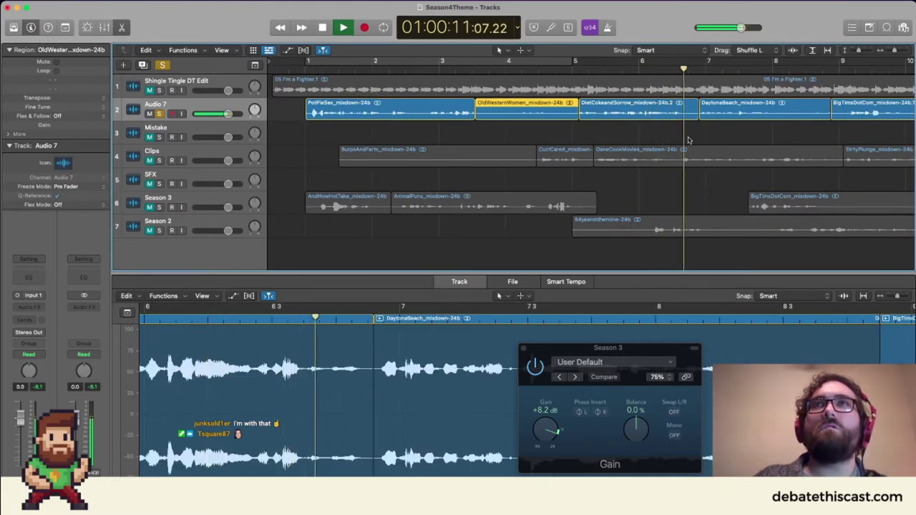
key(space)
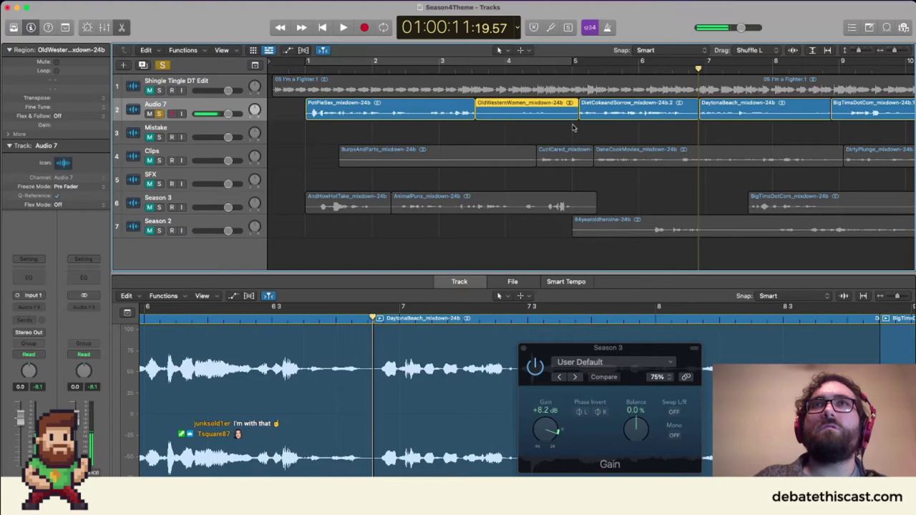
drag(580, 123, 601, 120)
key(comma)
key(comma)
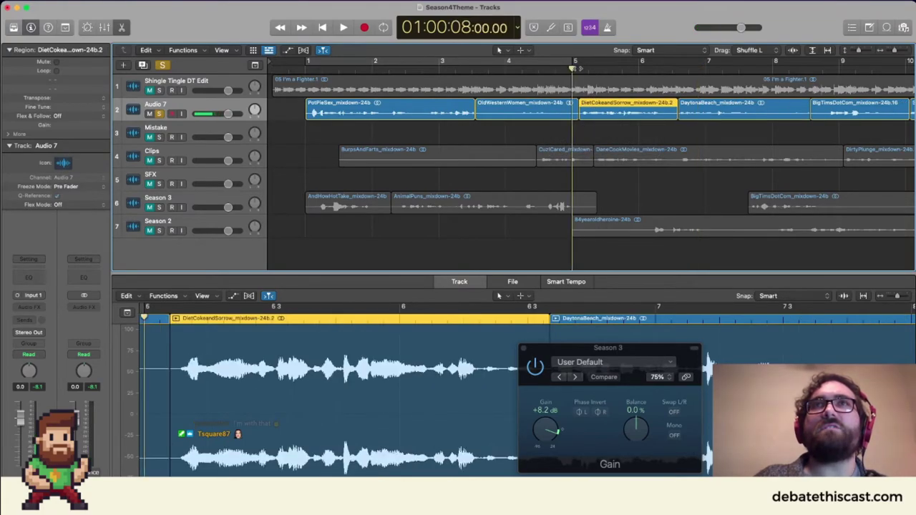
key(space)
key(space)
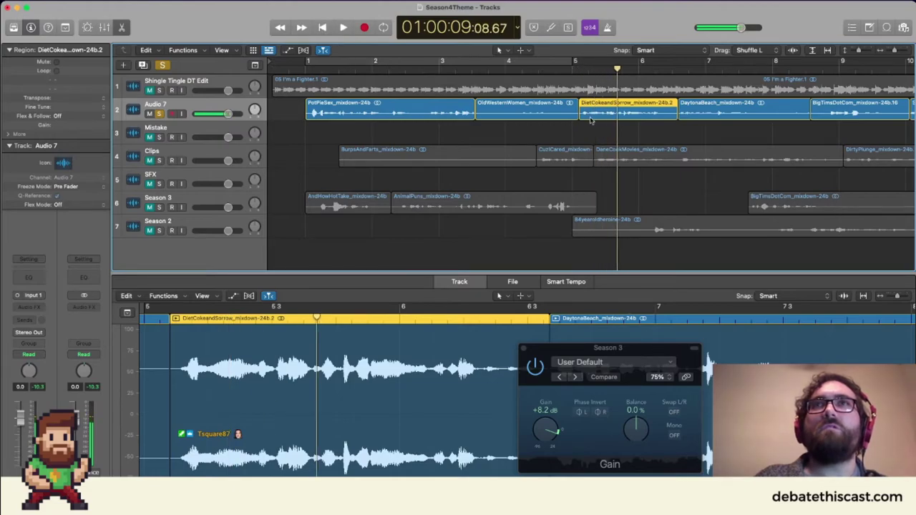
Trim about another 0.4 bar off the start of DietCokeandSorrow and play the shortened region.
key(super+Right)
drag(422, 113, 539, 130)
key(comma)
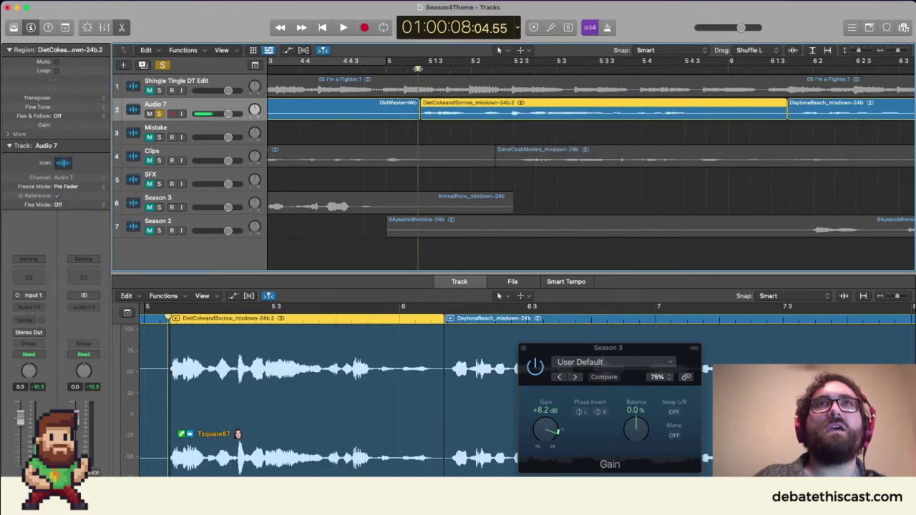
key(space)
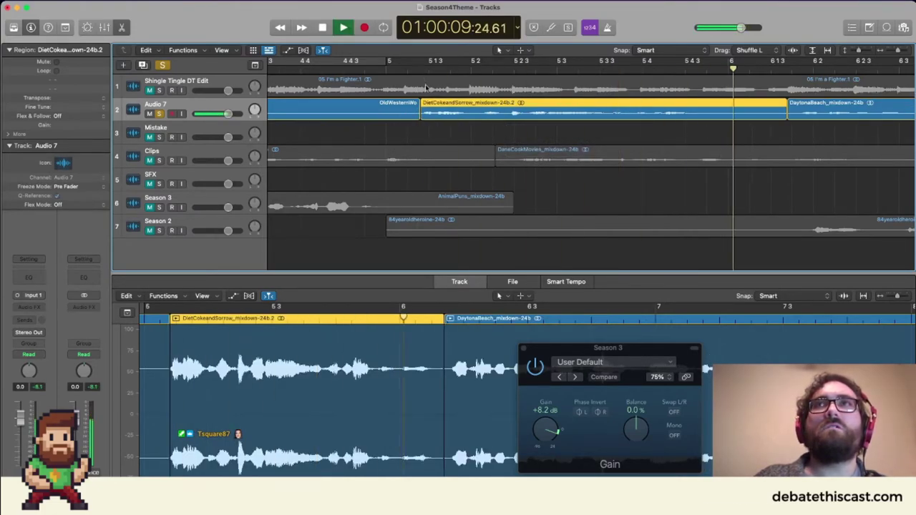
key(space)
Play Audio 7 through DaytonaBeach into the BigTimsDotCom region, stop there, and clear the region selection.
key(space)
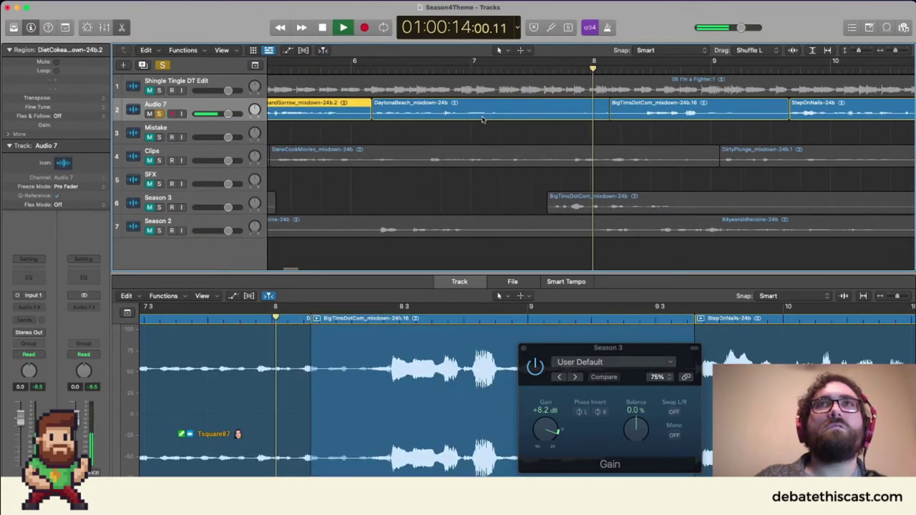
key(space)
drag(680, 114, 649, 118)
key(super+Right)
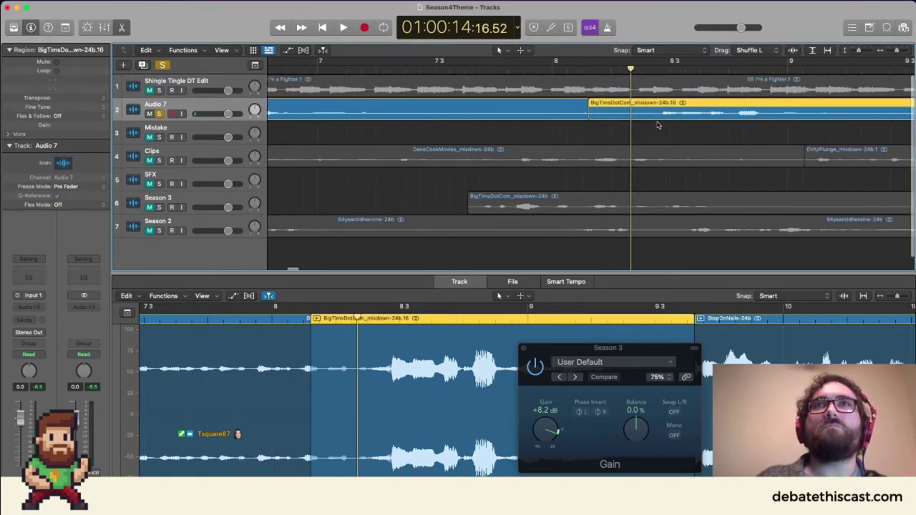
key(super+Left)
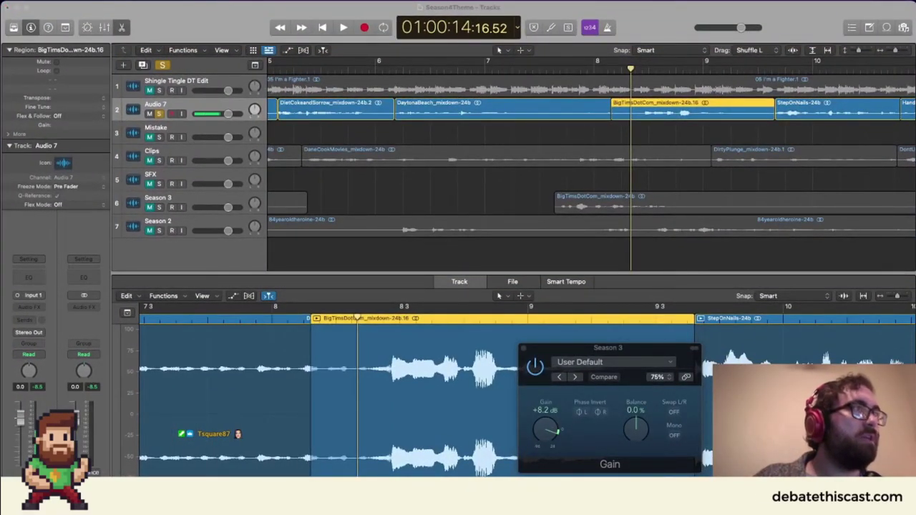
click(571, 134)
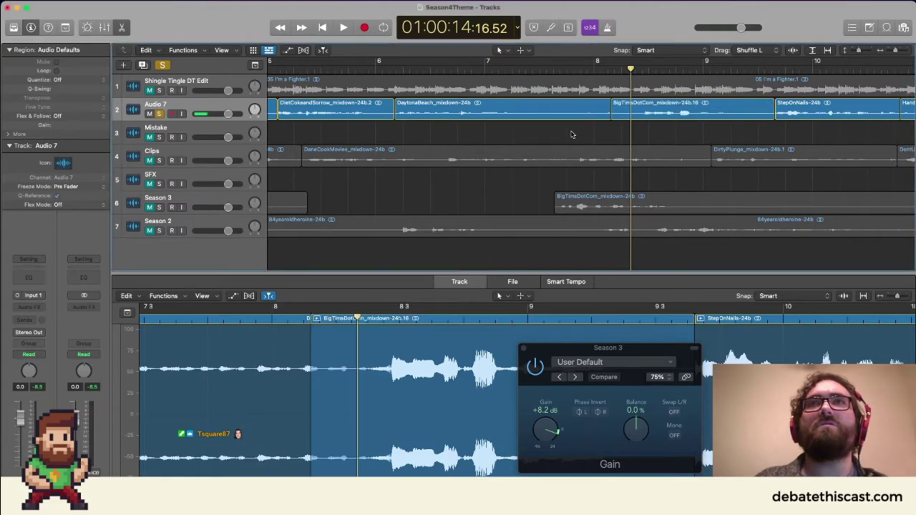
Try to select the Audio 7 audio from bar 8.4 to bar 22 and shift the BigTimsDotCom remainder and following regions.
key(z)
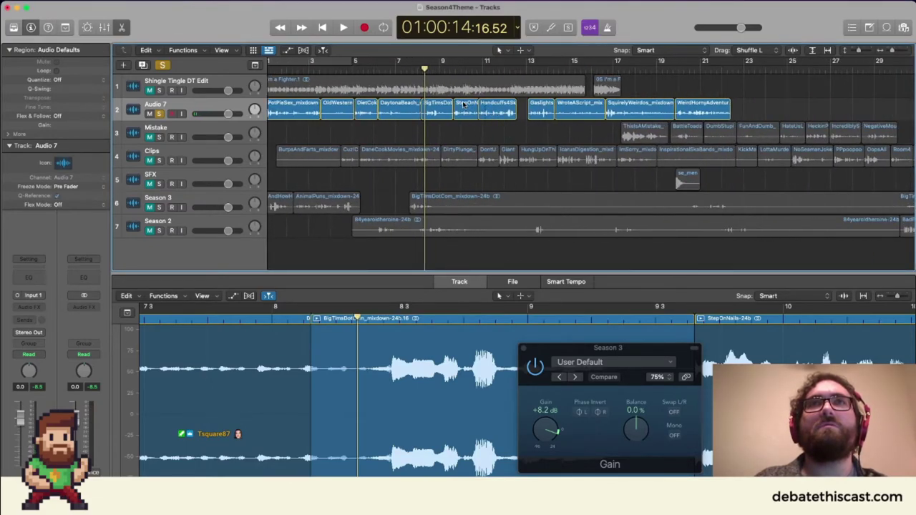
drag(432, 106, 677, 128)
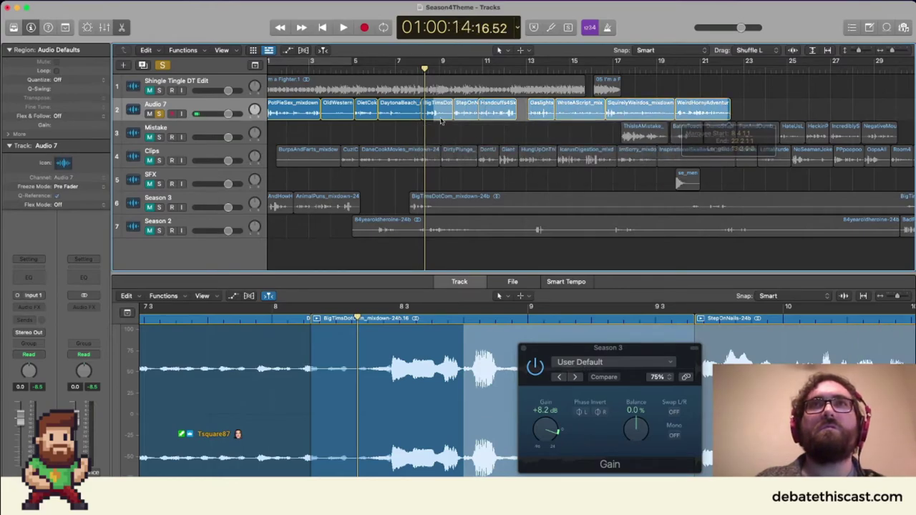
key(shift+f)
drag(441, 107, 417, 95)
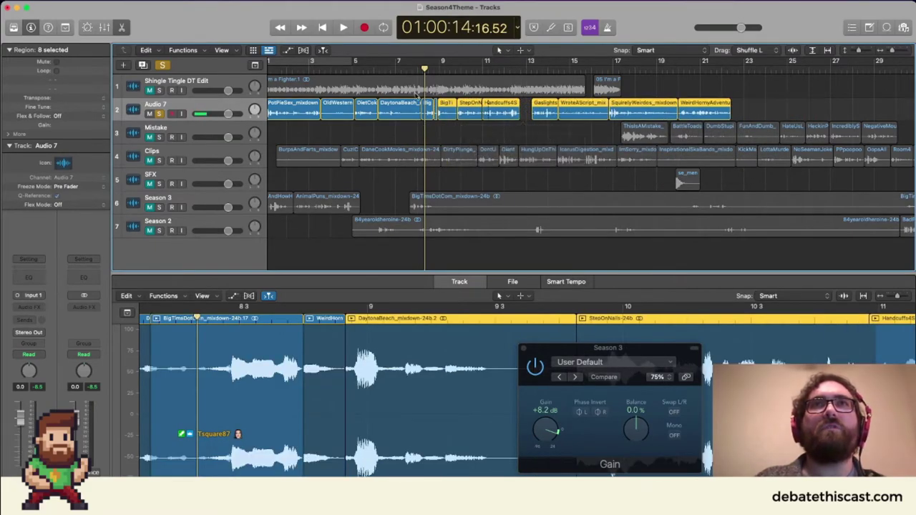
Try to extend the end of the first BigTimsDotCom piece on Audio 7 to shortly before bar 9.
scroll(428, 121, up, 10)
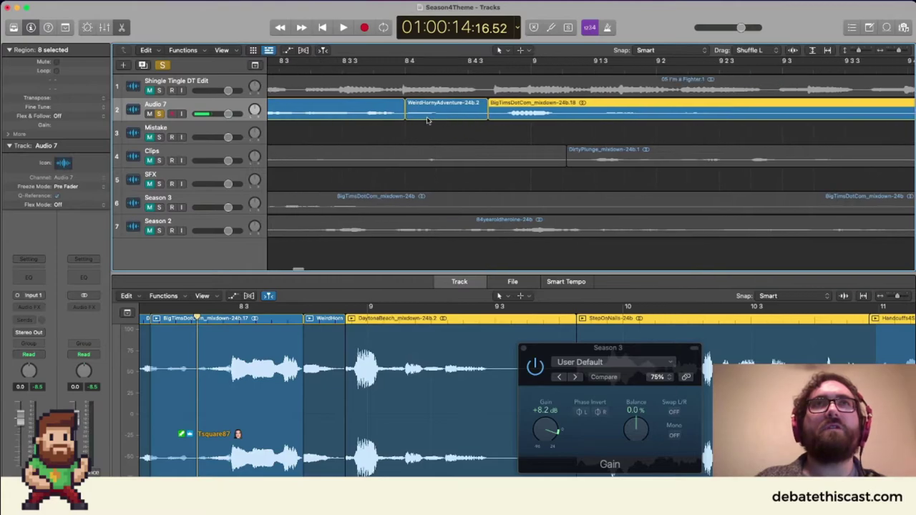
scroll(551, 128, left, 3)
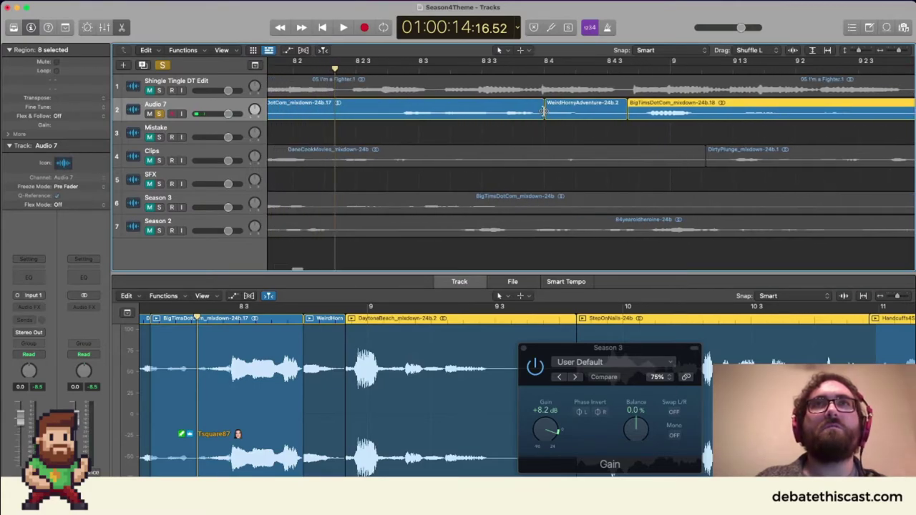
drag(544, 111, 598, 79)
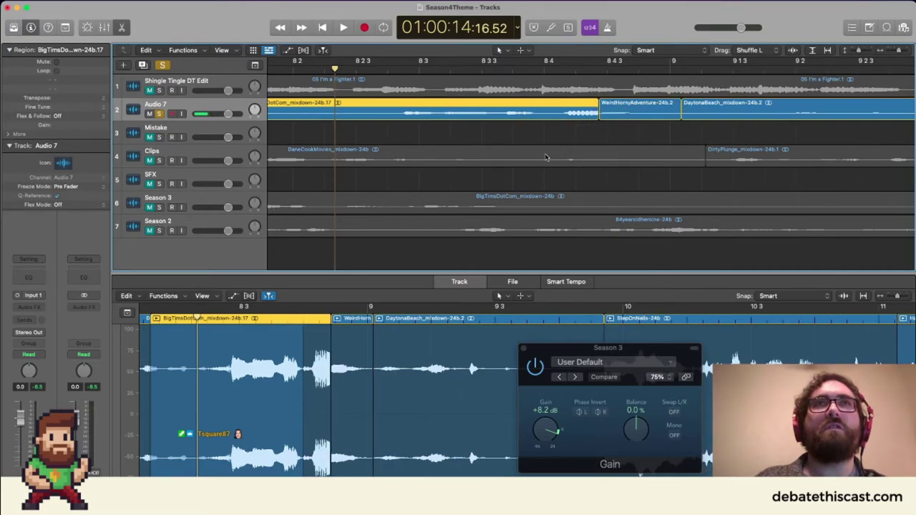
drag(599, 115, 640, 135)
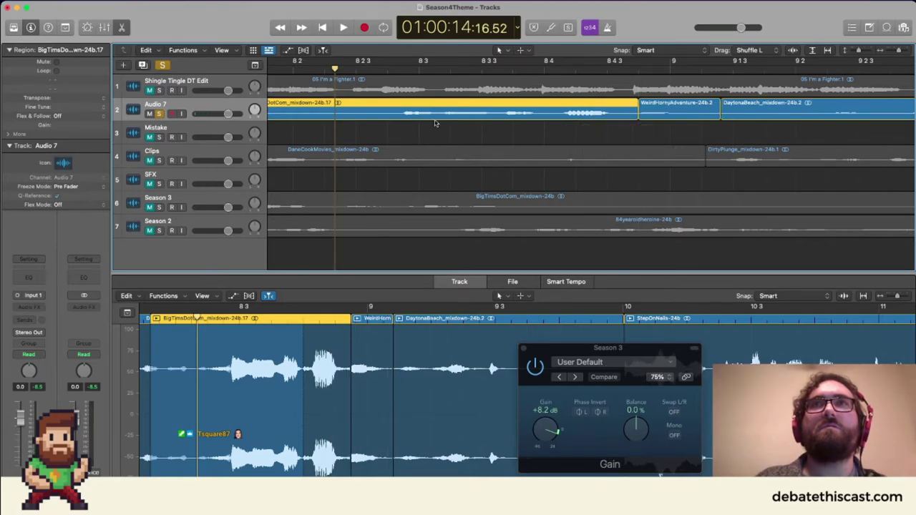
Play Audio 7 from the BigTimsDotCom region almost to StepOnNails, replay from just after bar 9, and stop.
key(space)
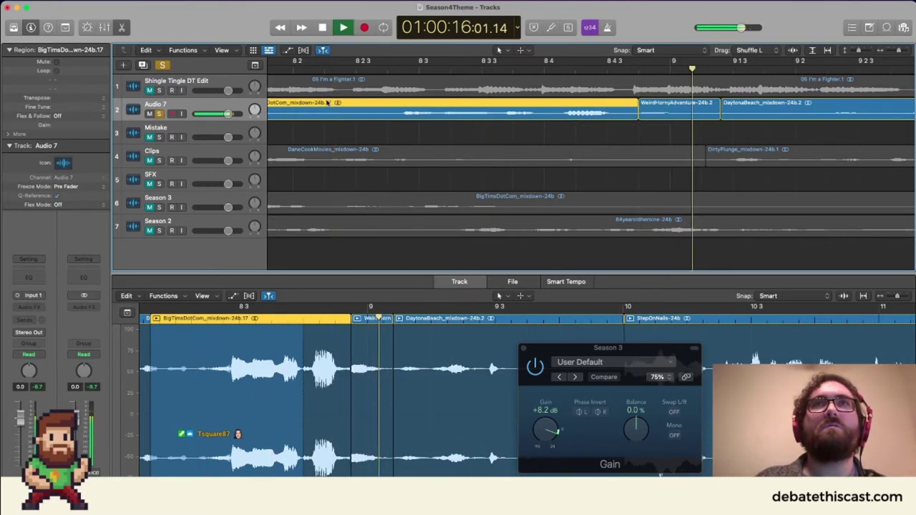
key(super+Left)
key(super+Left)
key(super+Right)
key(super+Right)
key(super+Right)
key(space)
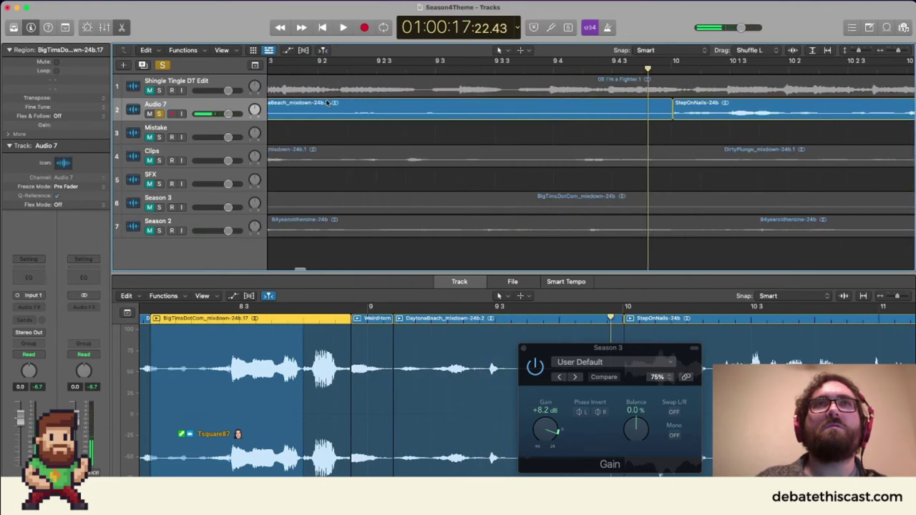
key(super+Left)
key(super+Left)
click(322, 71)
key(space)
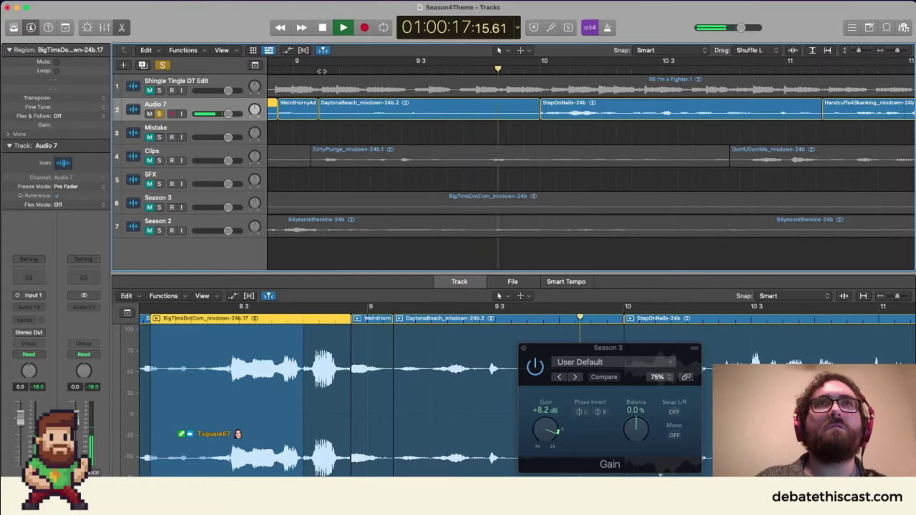
key(space)
Undo the BigTimsDotCom extension and split and the shift of the following Audio 7 regions, and clear the selection.
scroll(322, 71, left, 10)
key(super+Left)
key(super+Left)
key(super+Left)
key(super+Left)
key(super+Left)
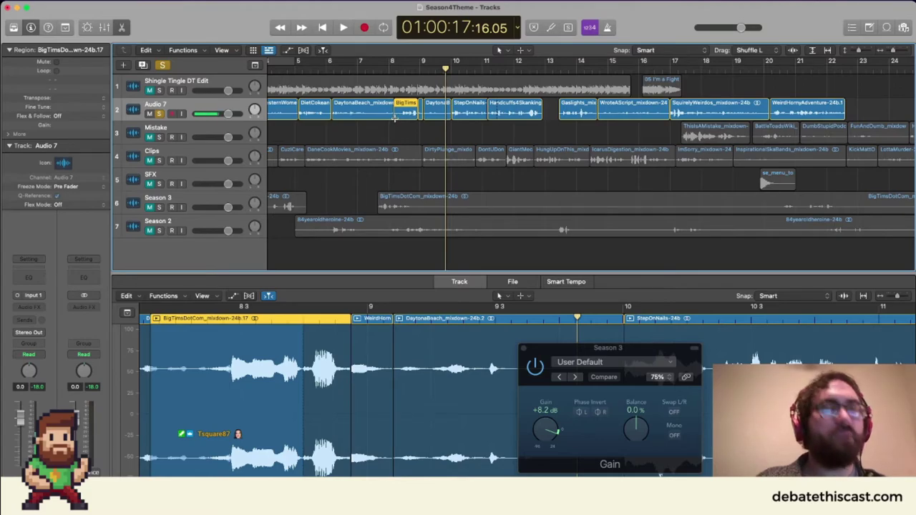
key(Delete)
key(Delete)
key(shift+f)
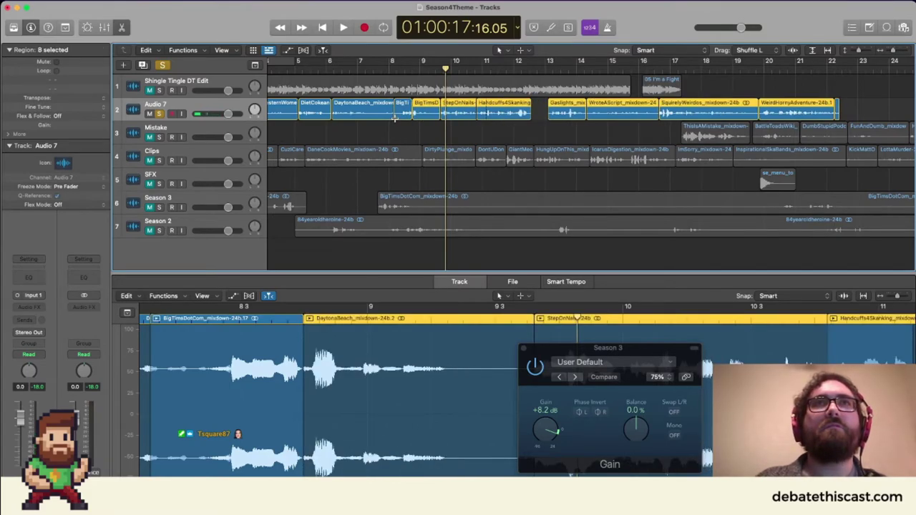
click(394, 119)
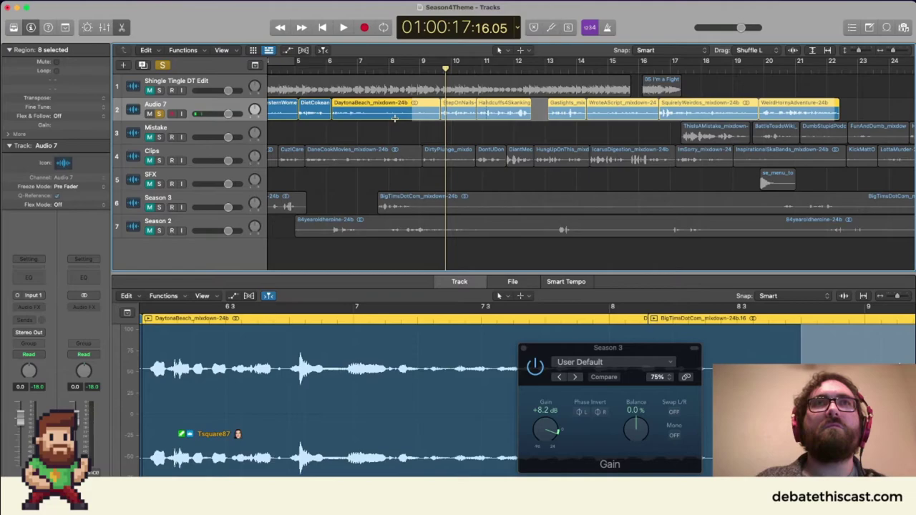
click(453, 125)
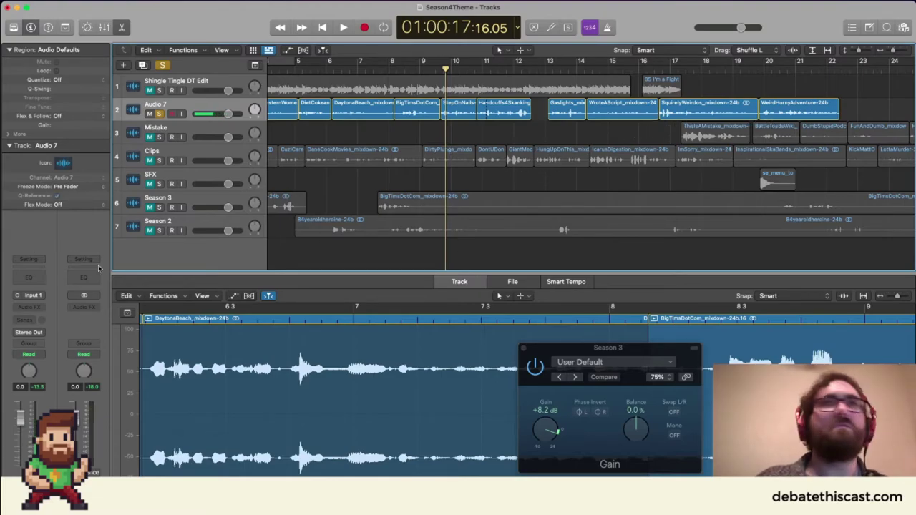
Play Audio 7 through its final WeirdHornyAdventure clip and set the Drag mode to No Overlap during playback.
scroll(594, 134, left, 5)
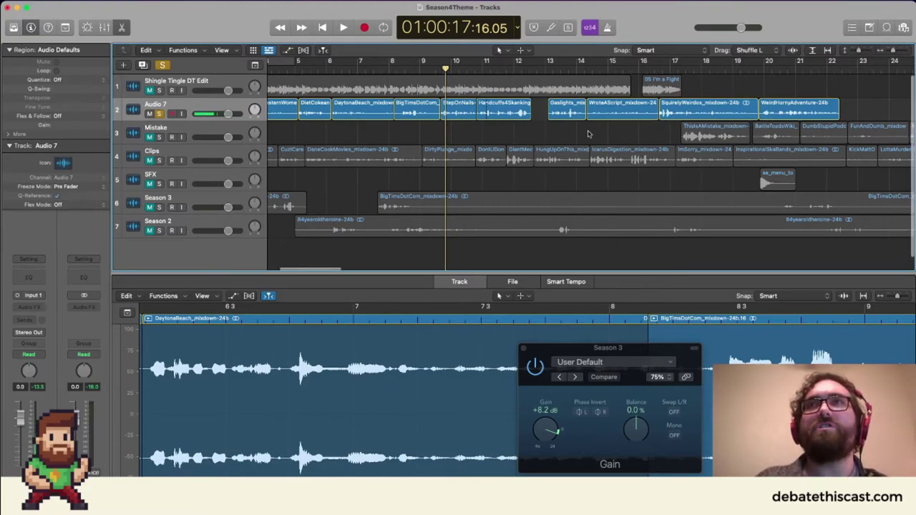
scroll(589, 134, left, 1)
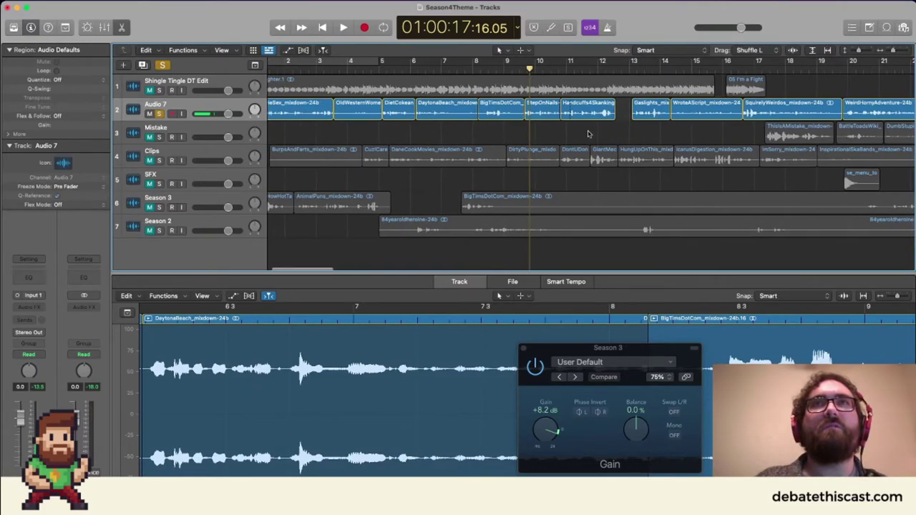
scroll(588, 133, left, 1)
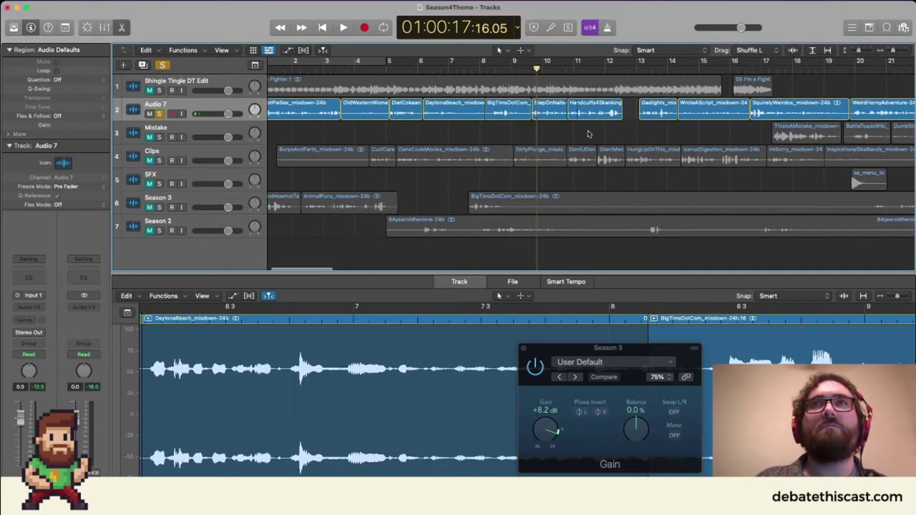
scroll(589, 134, left, 3)
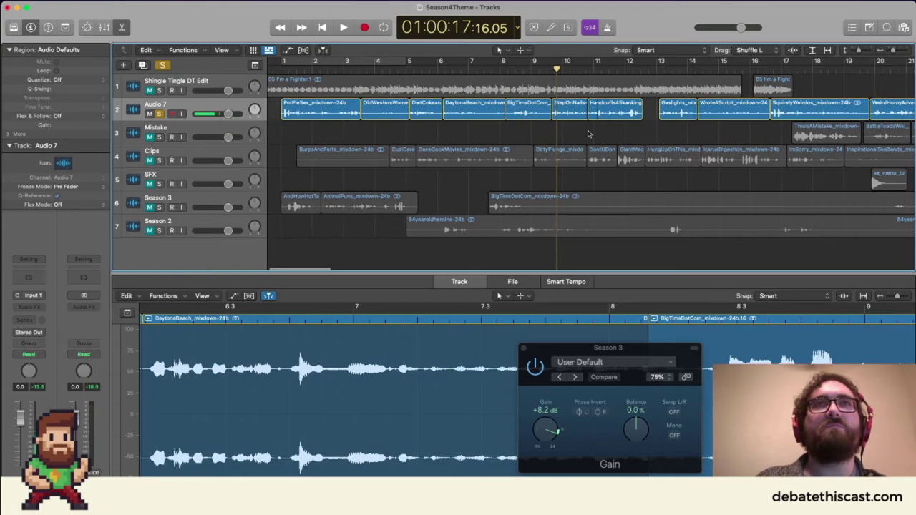
key(space)
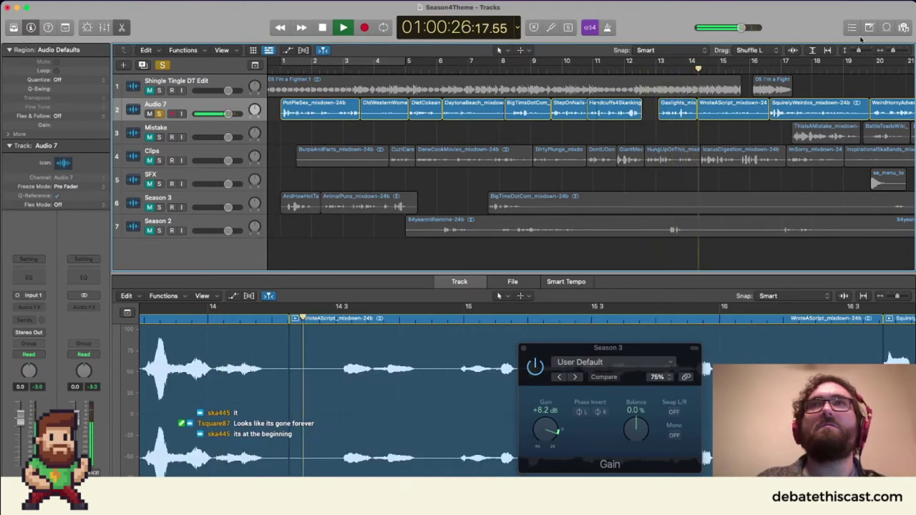
click(752, 50)
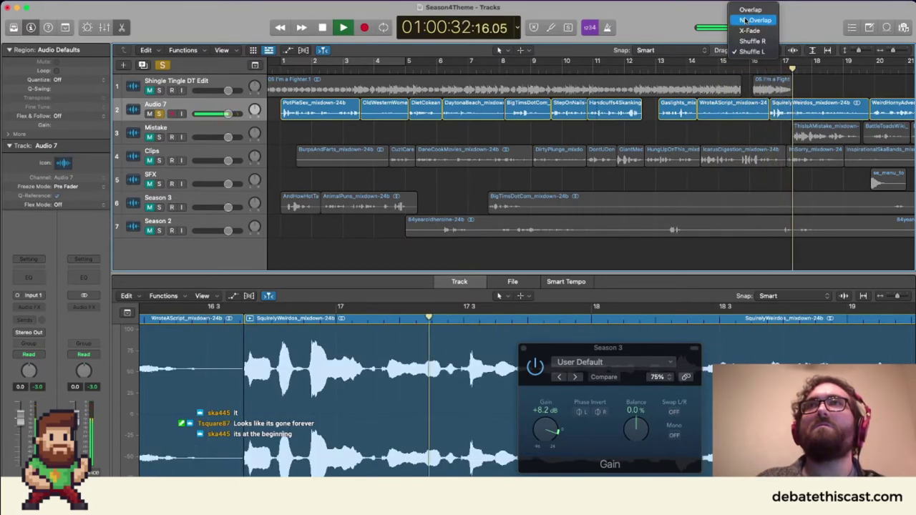
click(745, 20)
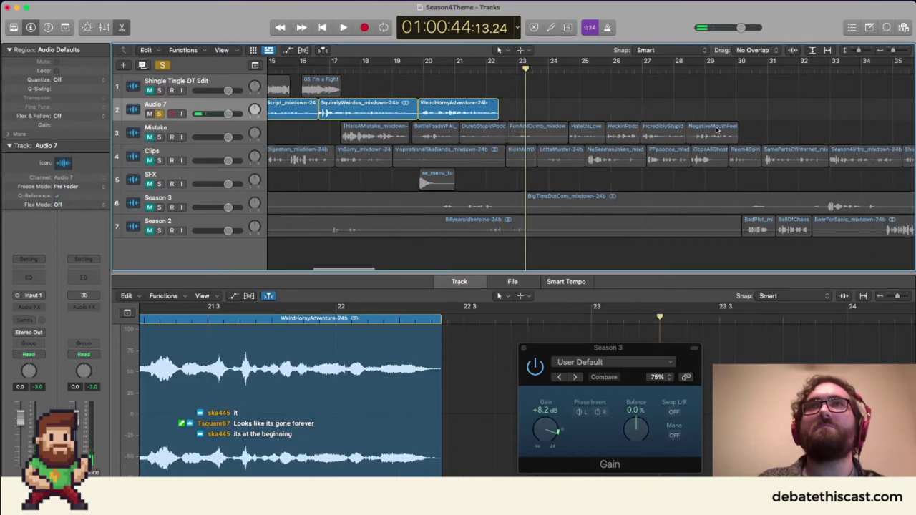
Look over the clips along the Audio 7, Mistake, Clips, Season 3 and Season 2 tracks up to about bar 44.
scroll(717, 130, right, 2)
scroll(717, 129, left, 10)
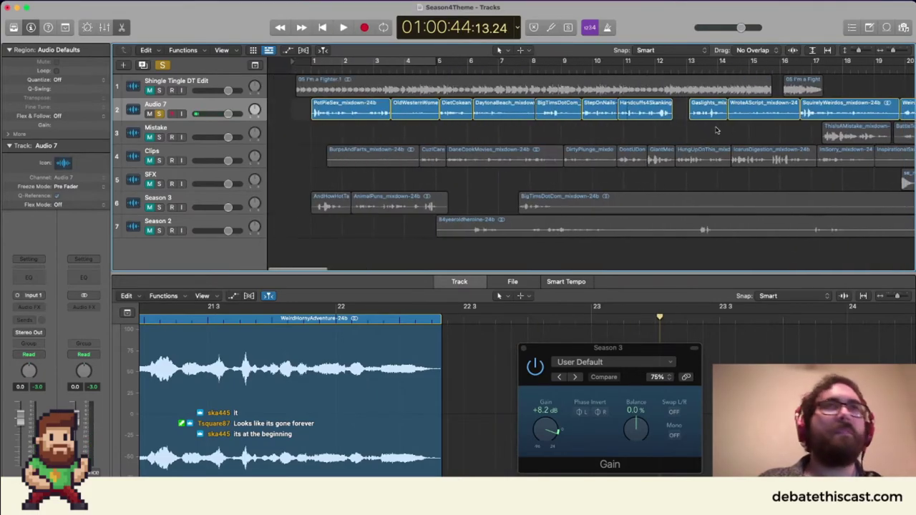
scroll(604, 170, right, 12)
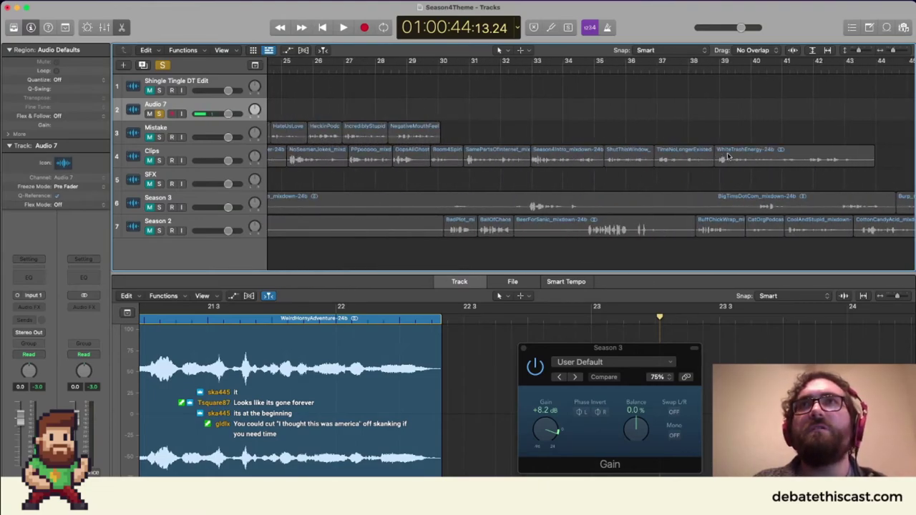
scroll(626, 169, left, 2)
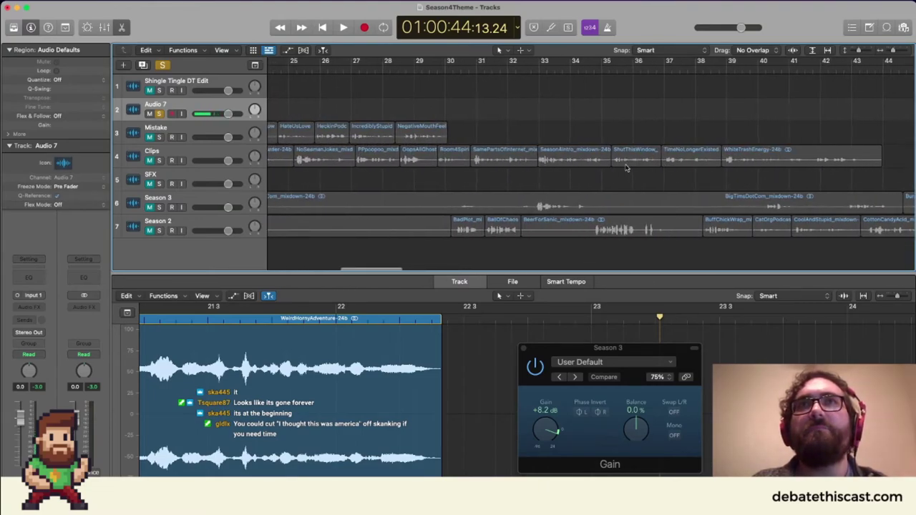
scroll(626, 169, left, 5)
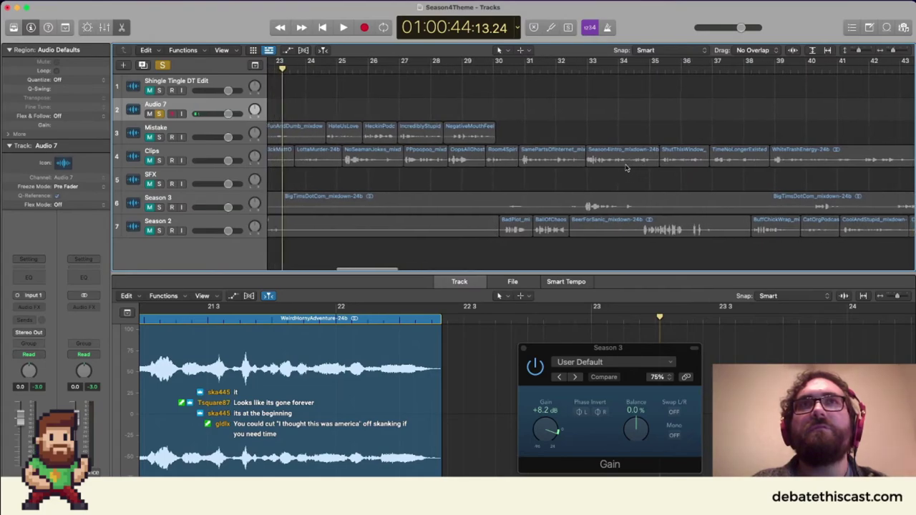
scroll(626, 169, left, 6)
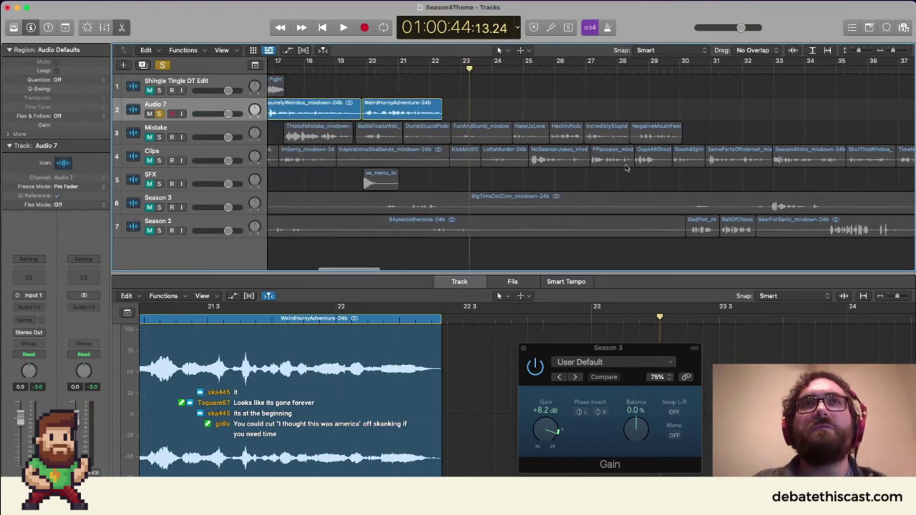
scroll(626, 168, left, 8)
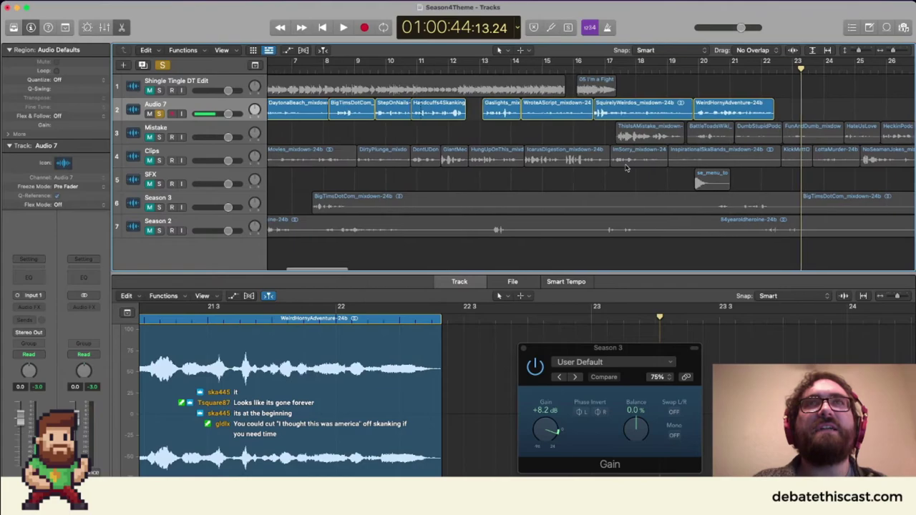
scroll(626, 168, left, 4)
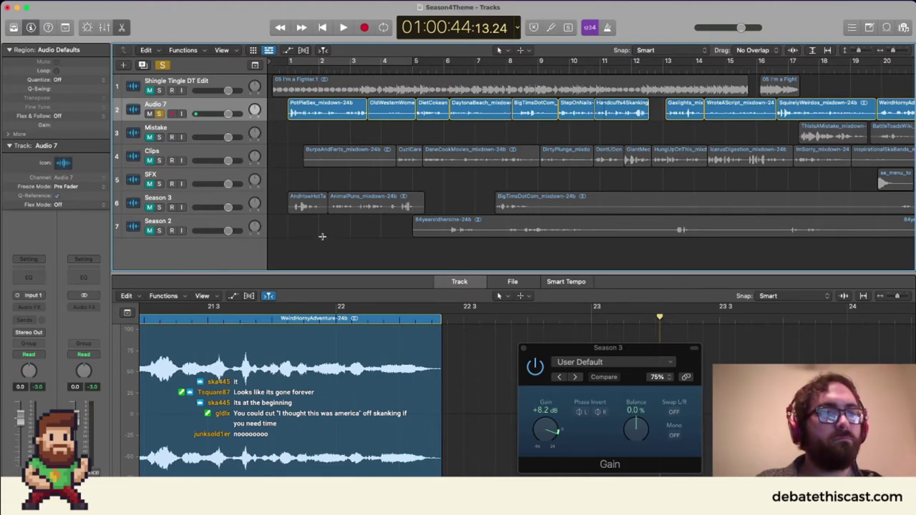
Undo the earlier trims of DietCokeandSorrow, OldWesternWomen and PotPieSex on Audio 7.
key(super+z)
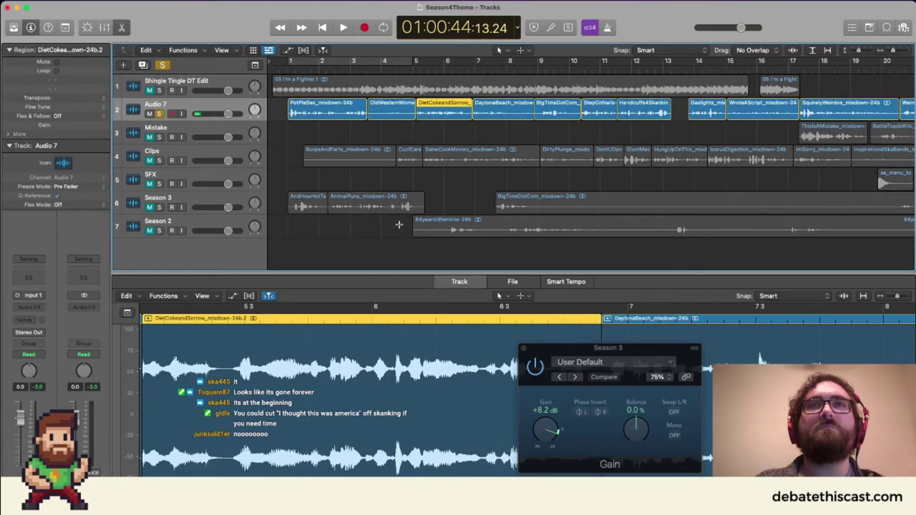
key(super+z)
key(super+z)
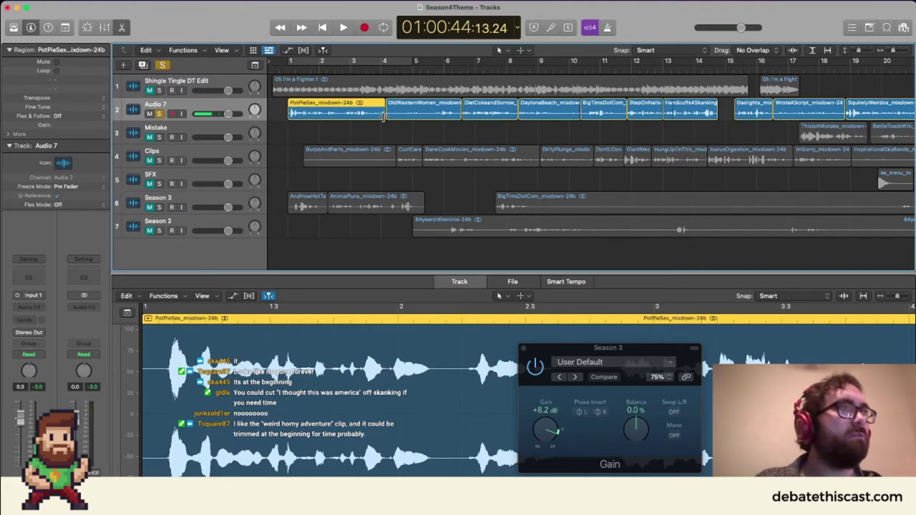
Trim the end of PotPieSex back to about bar 3.7 and play it from the start to about bar 3.5.
drag(384, 117, 381, 117)
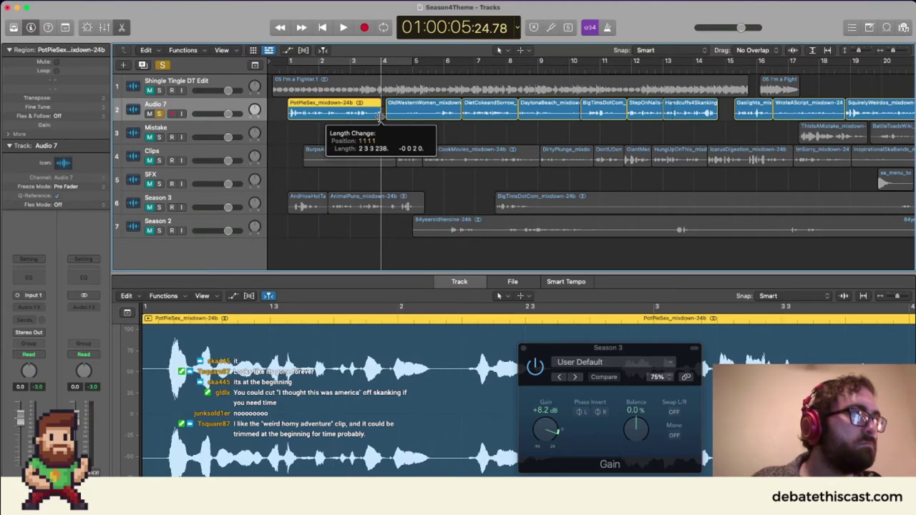
drag(381, 116, 371, 119)
key(Return)
key(space)
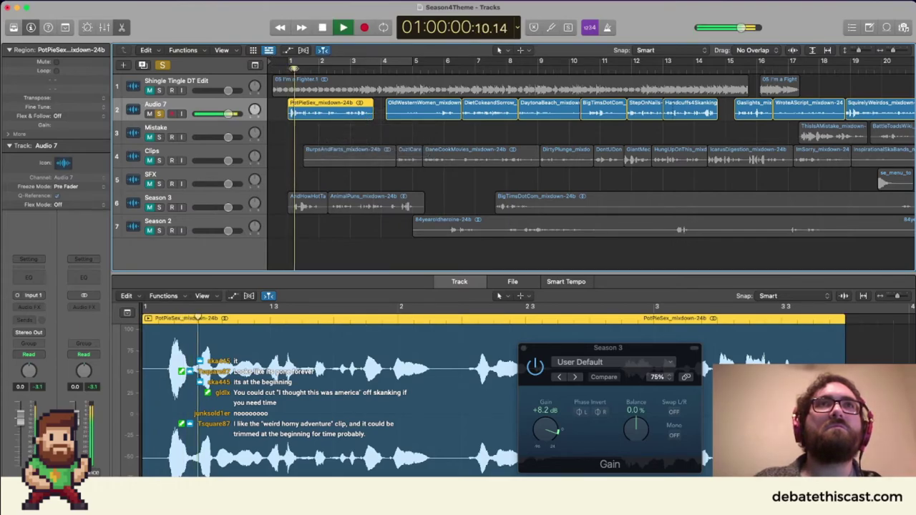
key(super+Right)
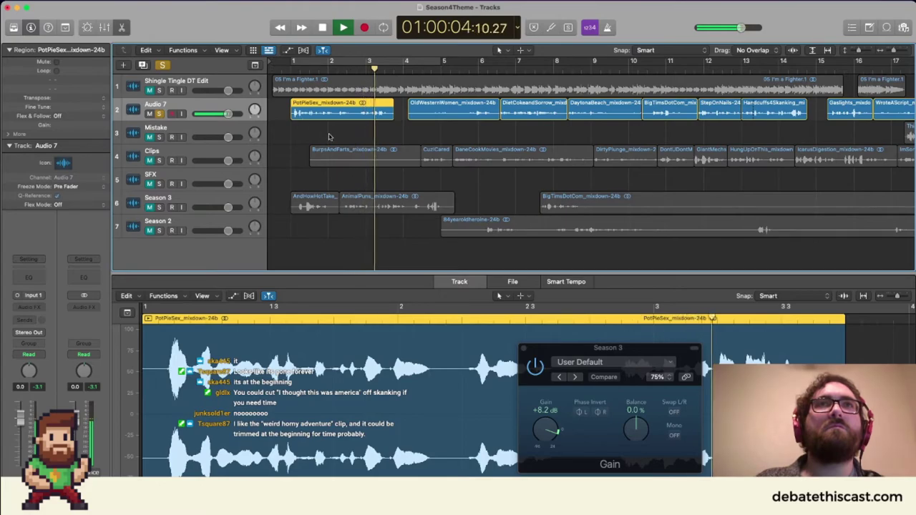
key(space)
Trim the end of PotPieSex to the playhead at about bar 3.5 and move OldWesternWomen directly up against it.
key(super+Right)
key(super+Right)
key(super+Right)
key(super+Right)
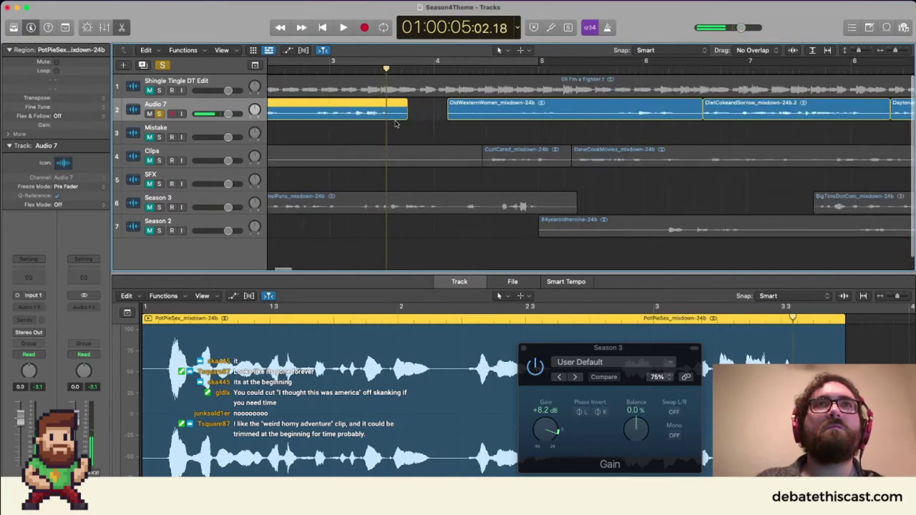
drag(433, 115, 385, 123)
drag(609, 108, 479, 120)
key(super+Left)
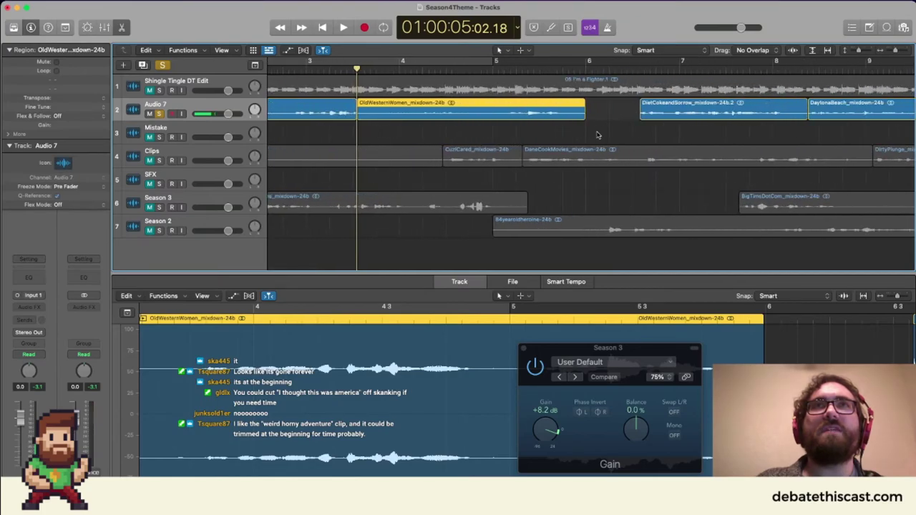
Trim the end of OldWesternWomen on Audio 7 back to about bar 5 and move DietCokeandSorrow directly up against it.
key(space)
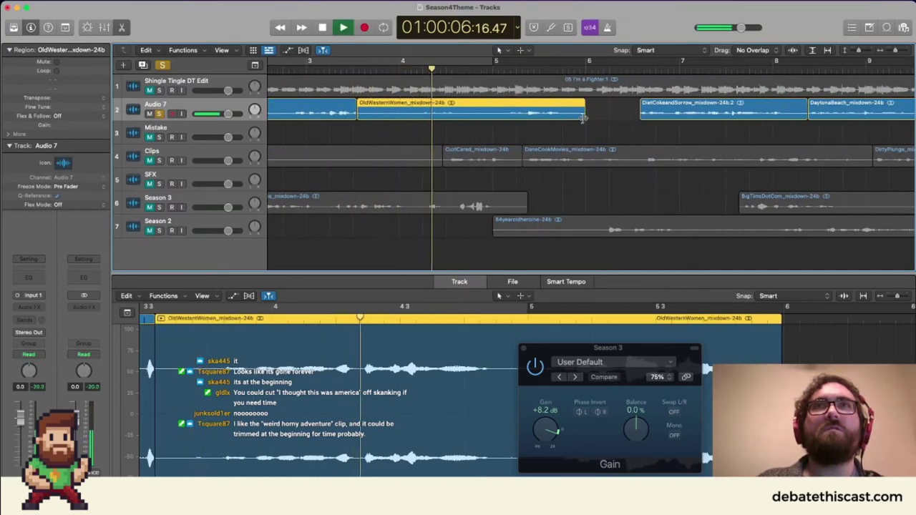
drag(583, 118, 493, 123)
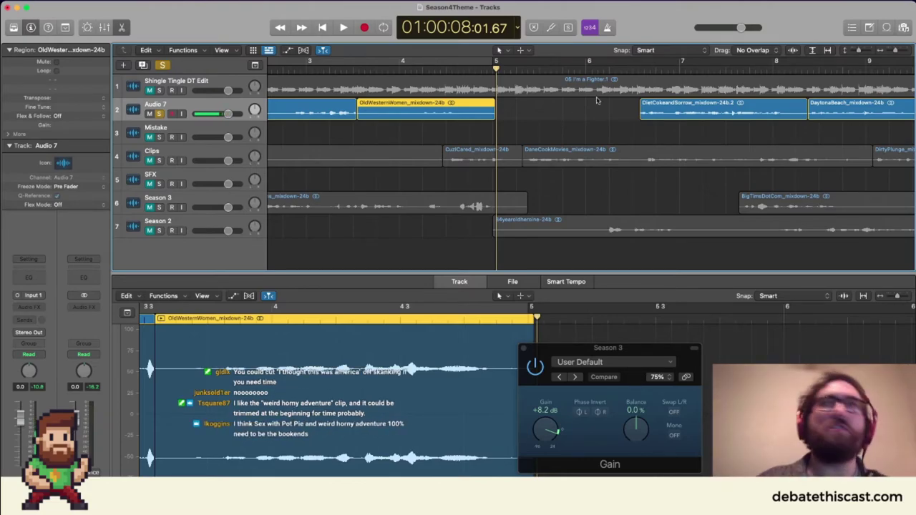
drag(682, 105, 533, 111)
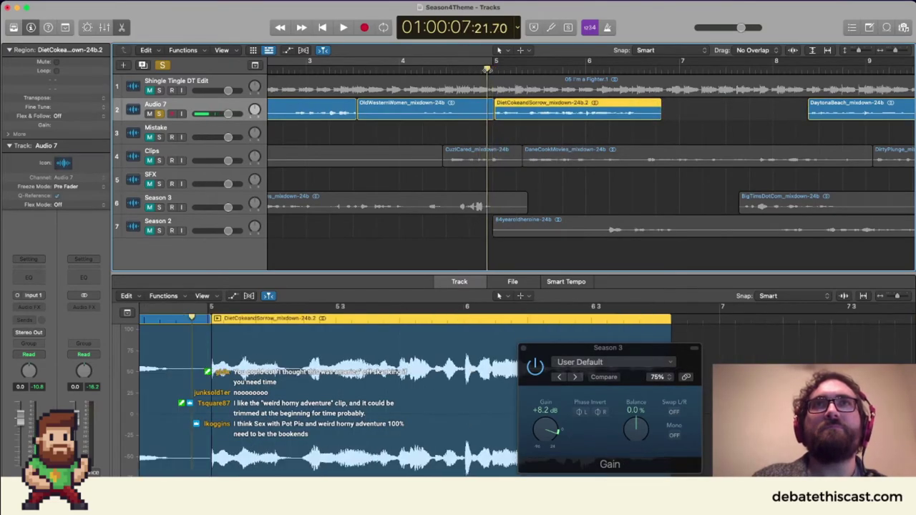
Play DietCokeandSorrow, trim its start forward to about bar 5.3 and play it again from the new start.
key(space)
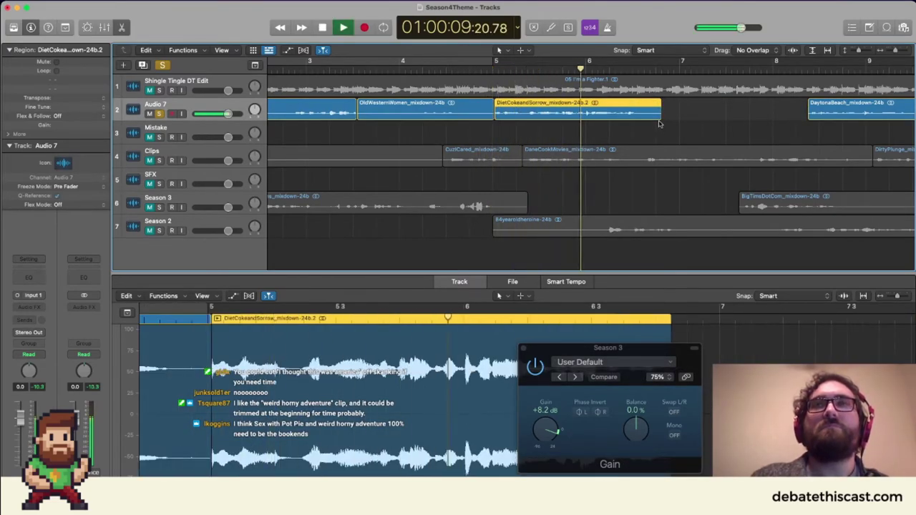
key(space)
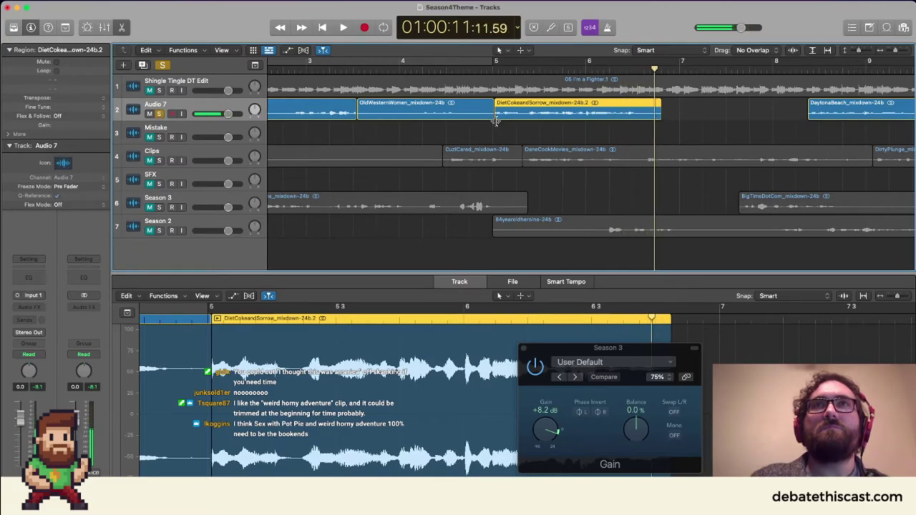
drag(496, 116, 527, 126)
click(526, 70)
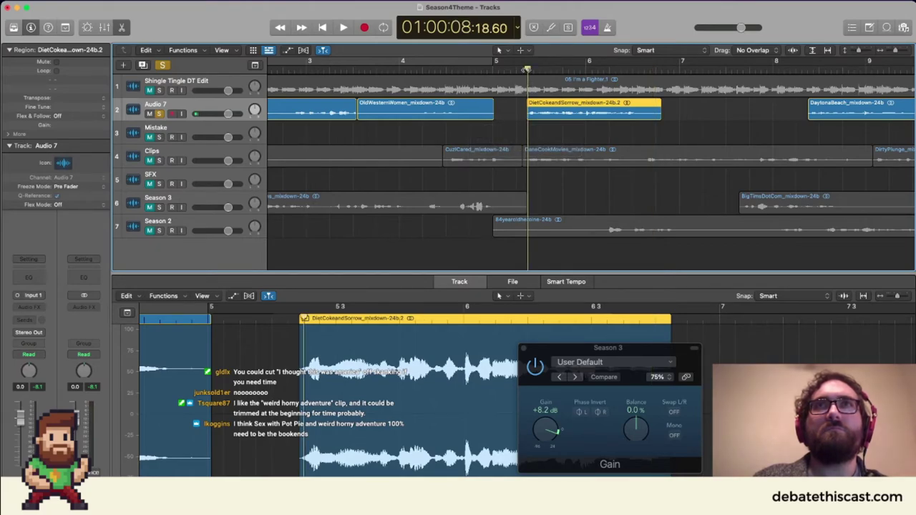
key(space)
key(super+Right)
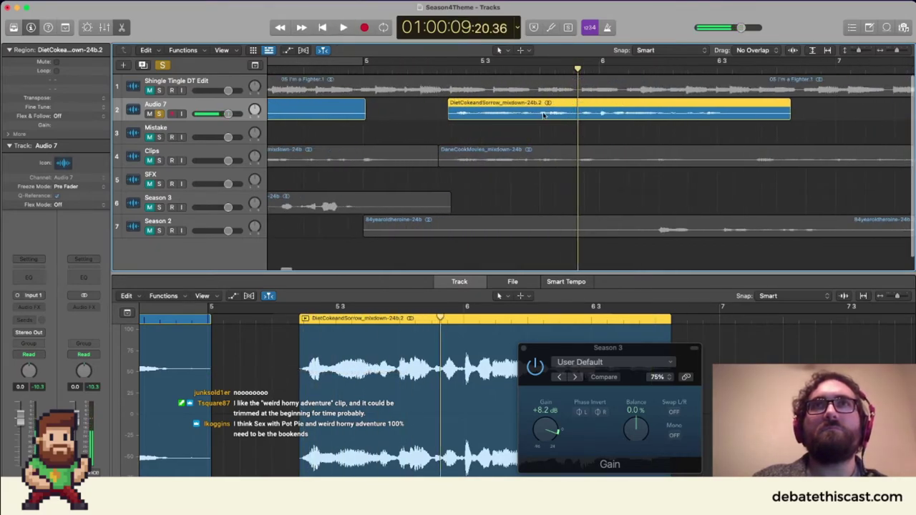
Trim the start of DietCokeandSorrow further to about bar 5.7 and move the clip directly up against OldWesternWomen.
drag(443, 116, 535, 138)
key(space)
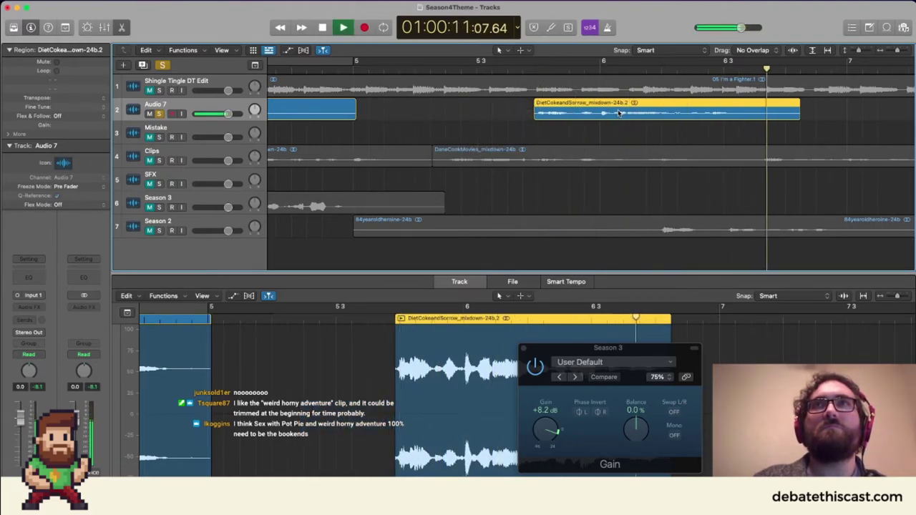
key(space)
drag(615, 103, 440, 113)
key(super+Left)
key(super+Left)
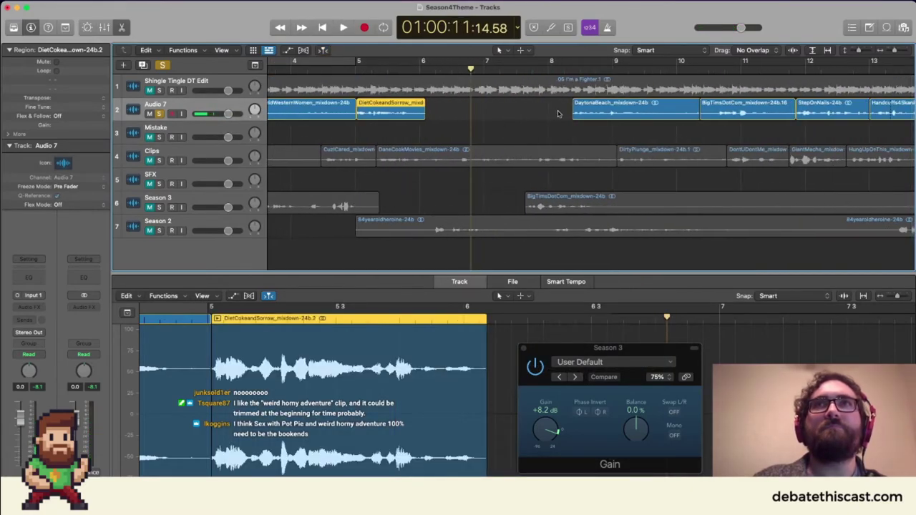
Move DaytonaBeach up against DietCokeandSorrow, play it and trim its end back to about bar 8.9.
drag(599, 118, 452, 119)
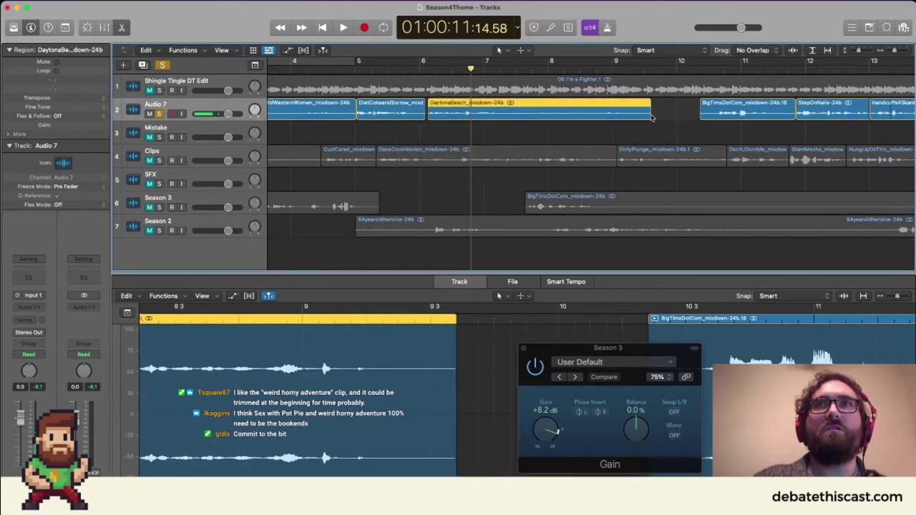
click(652, 118)
drag(652, 118, 694, 131)
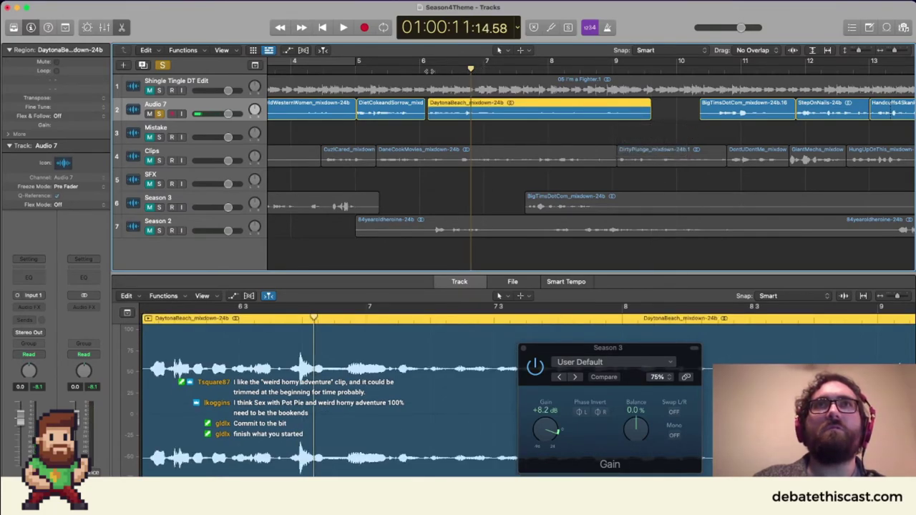
key(space)
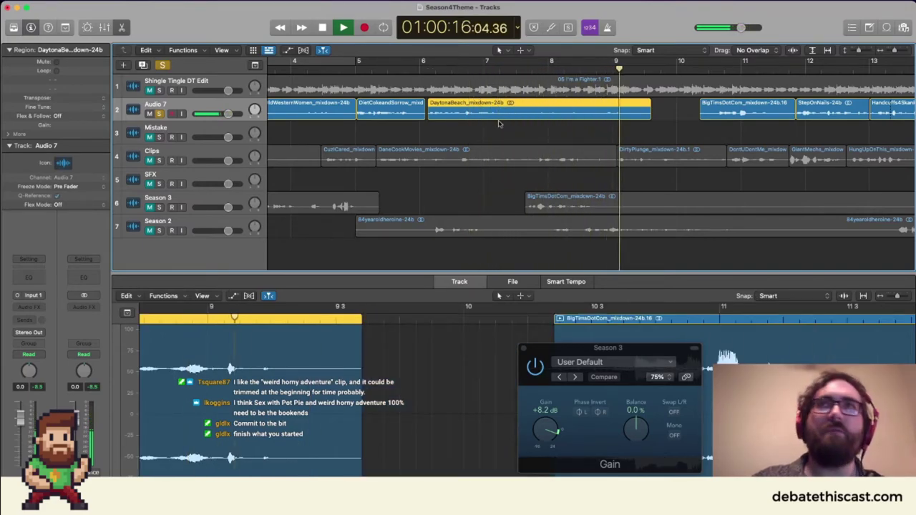
key(space)
drag(649, 115, 601, 107)
key(super+Right)
key(super+Left)
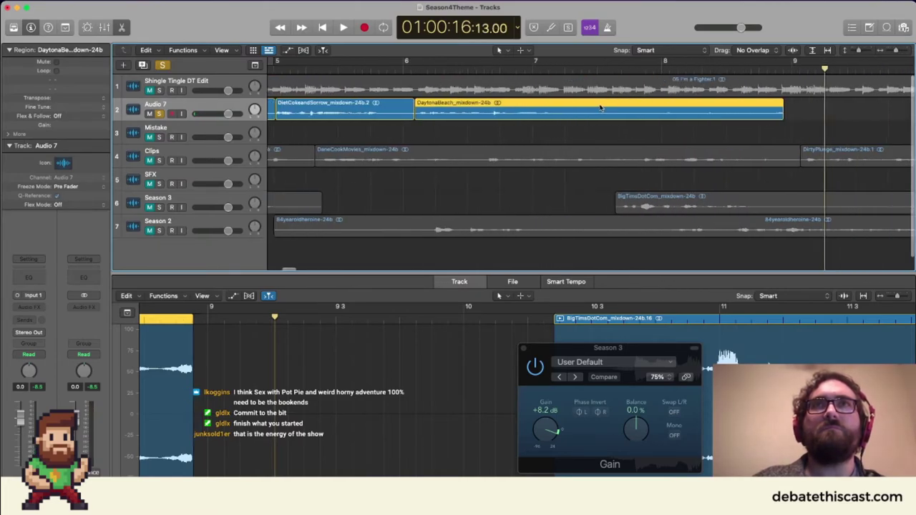
Replay the last part of DaytonaBeach and trim its end to the playhead at about bar 8.8.
click(593, 70)
key(space)
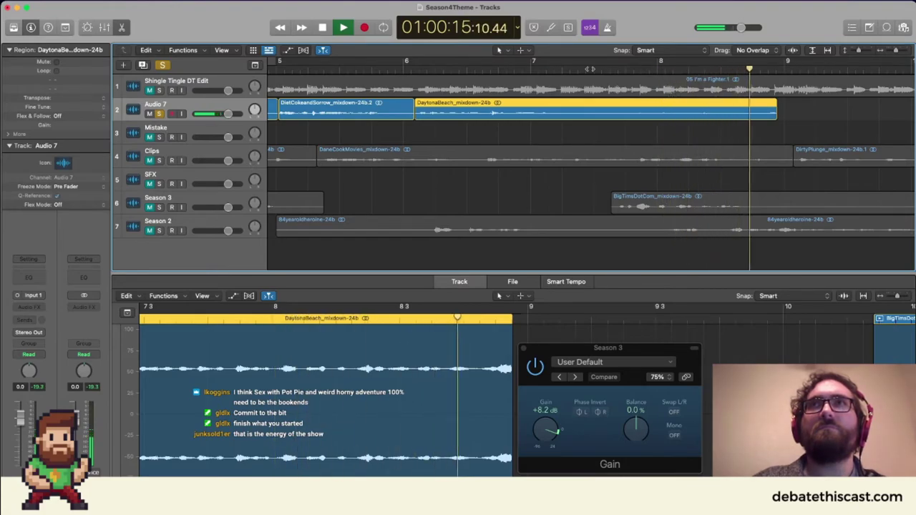
key(space)
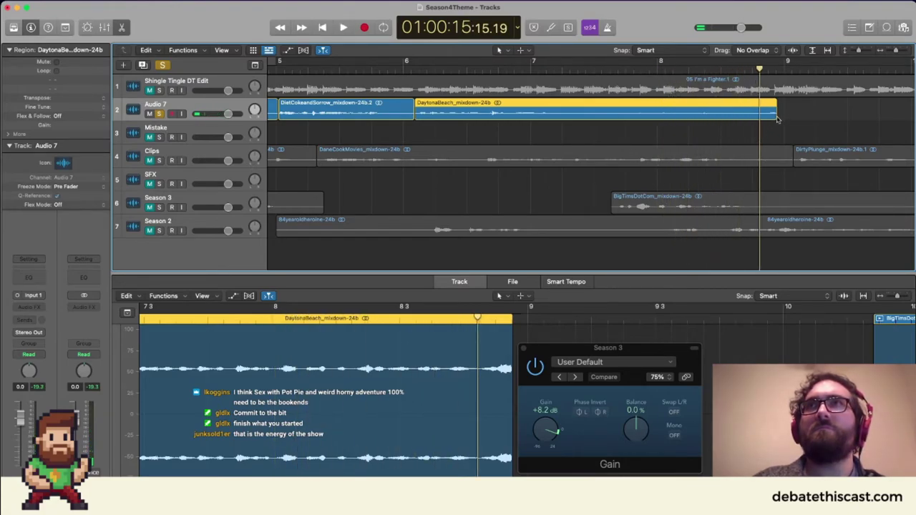
drag(775, 113, 760, 118)
key(super+Left)
key(super+Left)
key(super+Left)
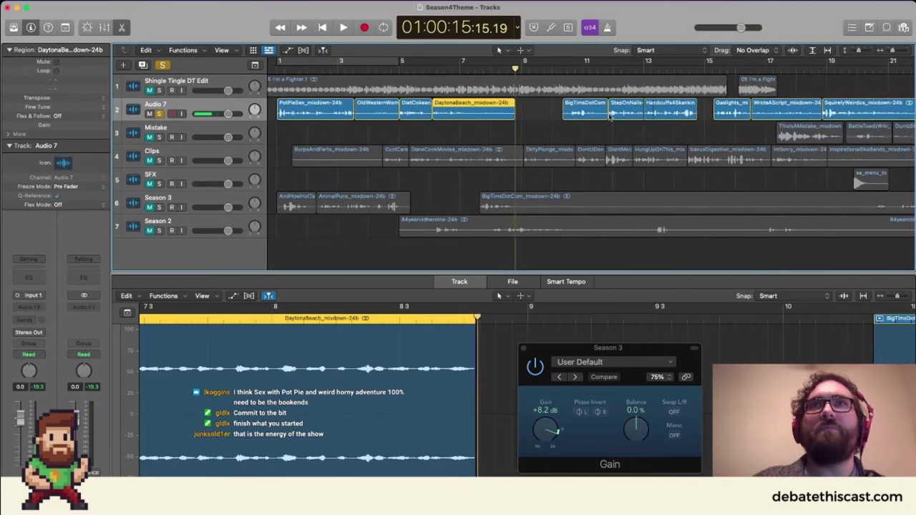
Move the Audio 7 BigTimsDotCom clip just behind DaytonaBeach, play it and trim its end back to about bar 10.
drag(583, 109, 538, 114)
key(space)
key(super+Right)
key(super+Right)
key(super+Right)
key(super+Left)
key(super+Left)
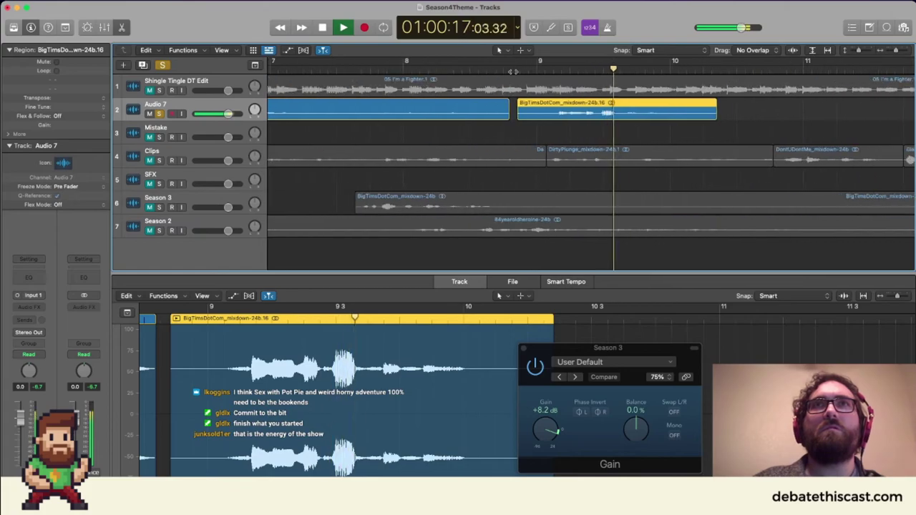
key(space)
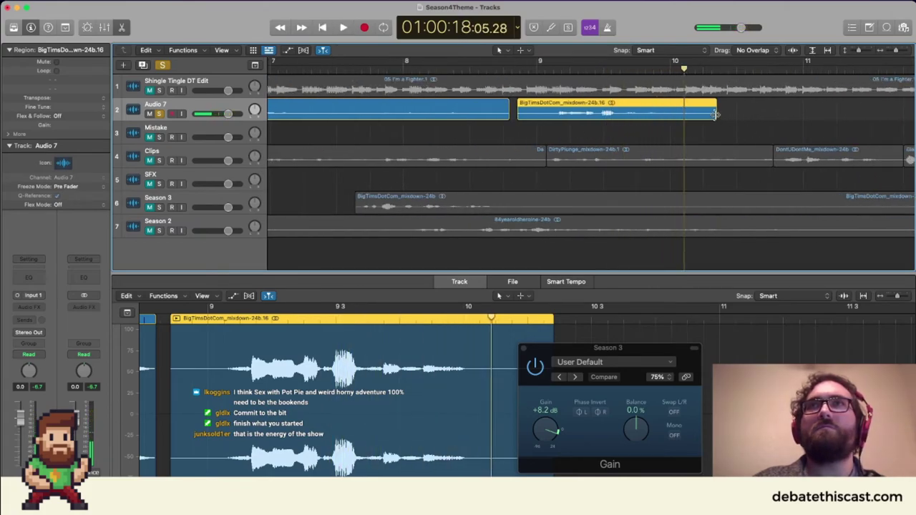
drag(714, 114, 681, 125)
Trim the silence off the start of BigTimsDotCom, move it directly up against DaytonaBeach and play the transition.
click(511, 71)
key(space)
key(space)
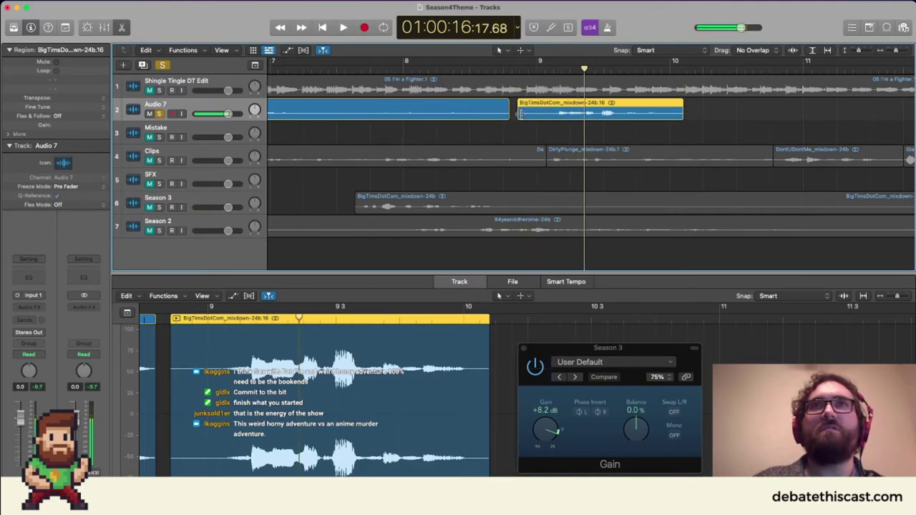
drag(520, 118, 543, 116)
drag(599, 106, 565, 107)
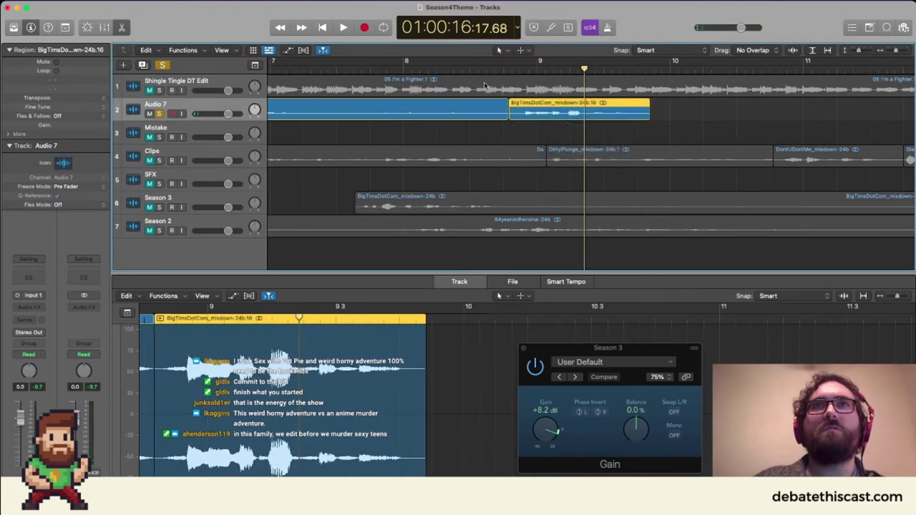
key(space)
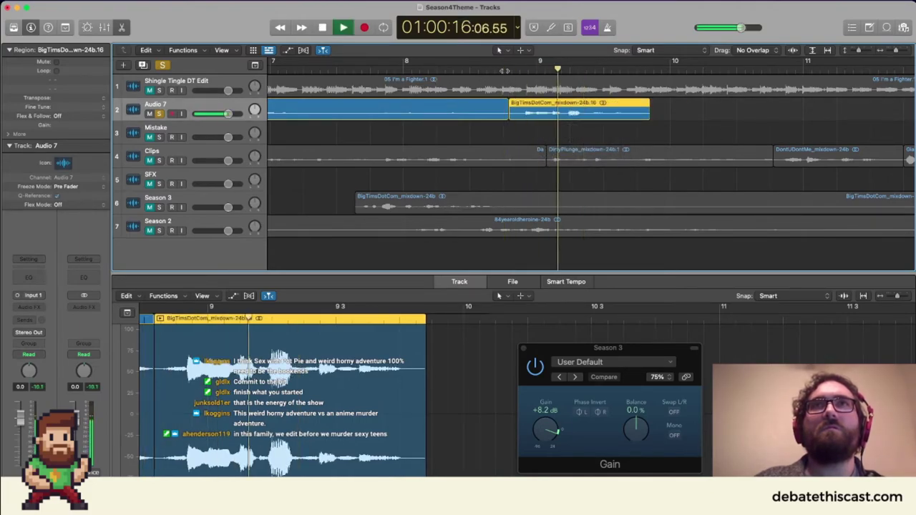
key(z)
key(space)
Move StepOnNails directly up against BigTimsDotCom and trim its end back to about bar 10.7, playing it before and after.
drag(645, 107, 578, 112)
key(space)
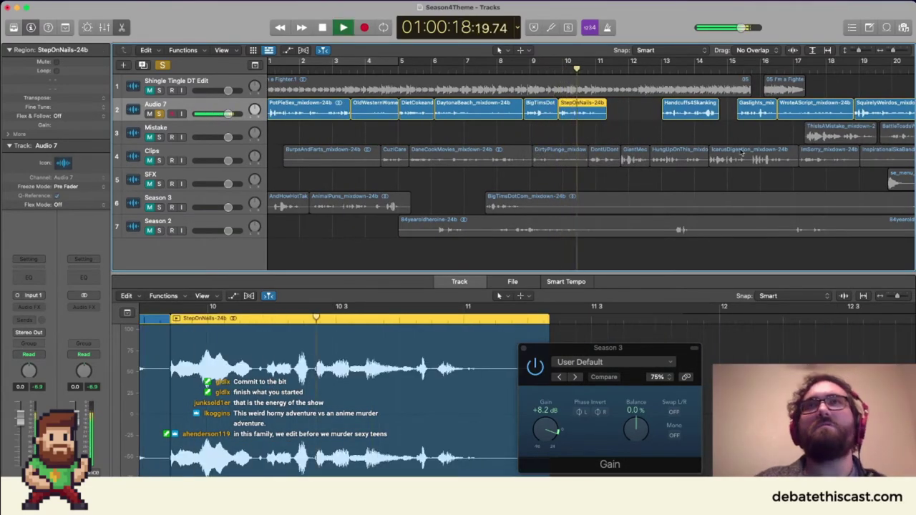
key(space)
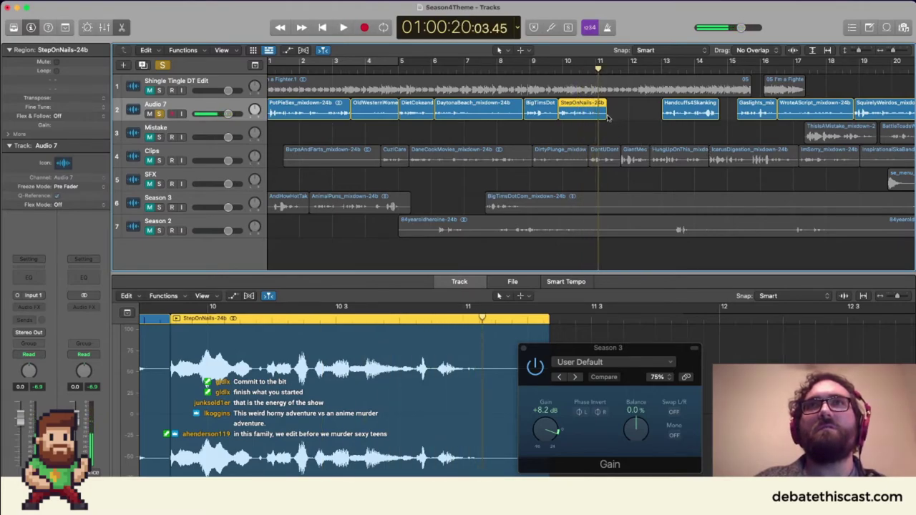
drag(606, 115, 587, 123)
key(space)
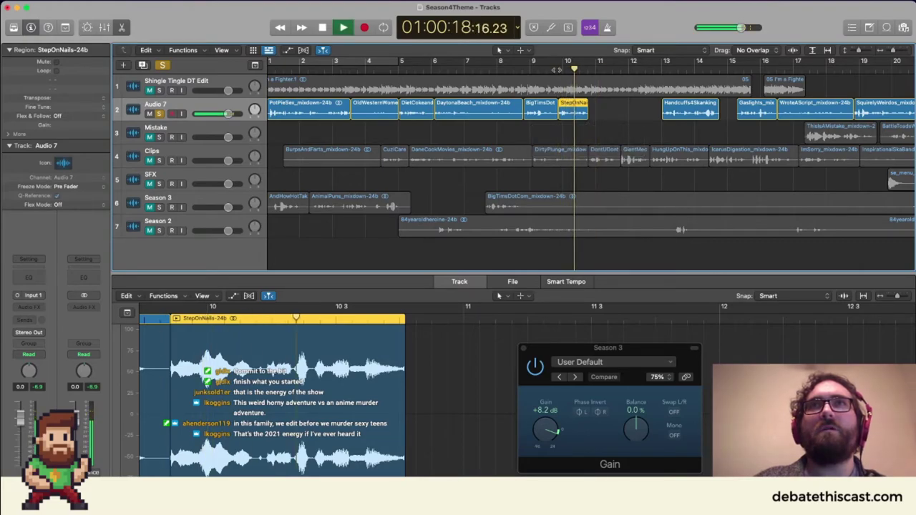
key(space)
Move Handcuffs4Skanking directly up against StepOnNails and trim its end back to about bar 11.7, checking the cut by playback.
drag(693, 113, 623, 116)
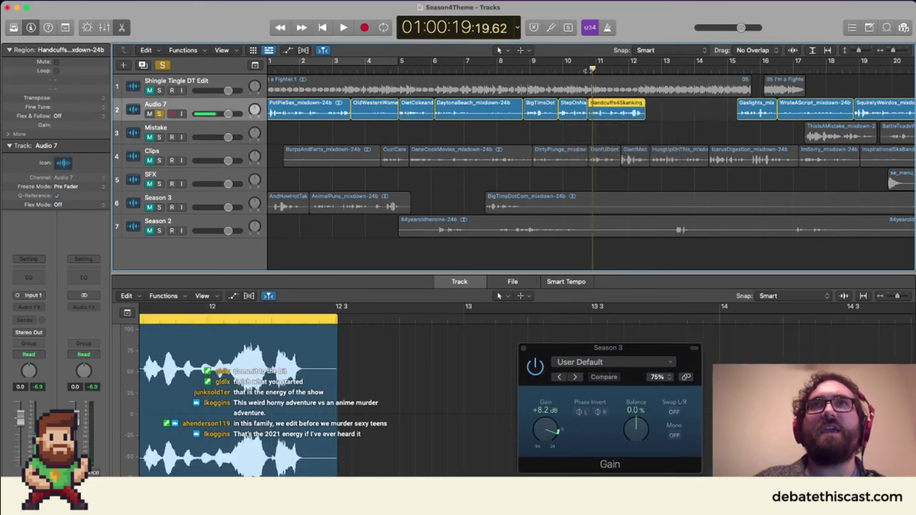
key(space)
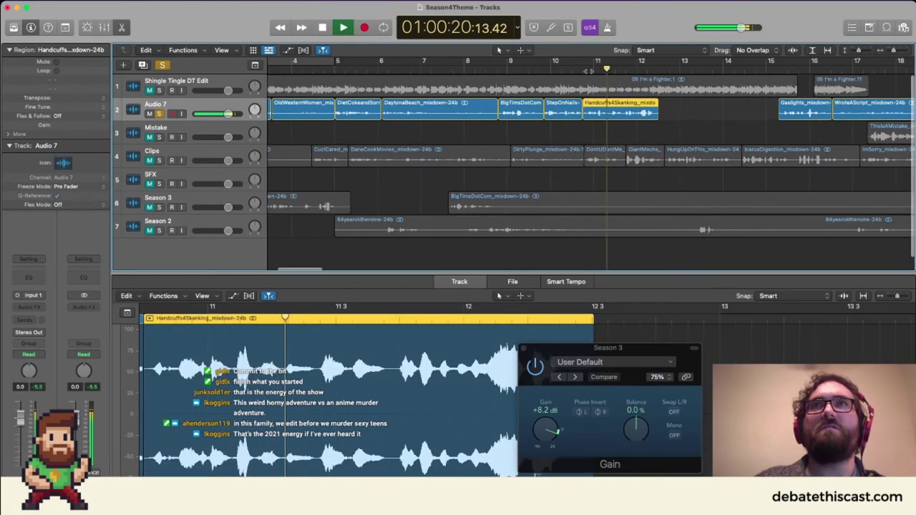
key(super+Right)
key(space)
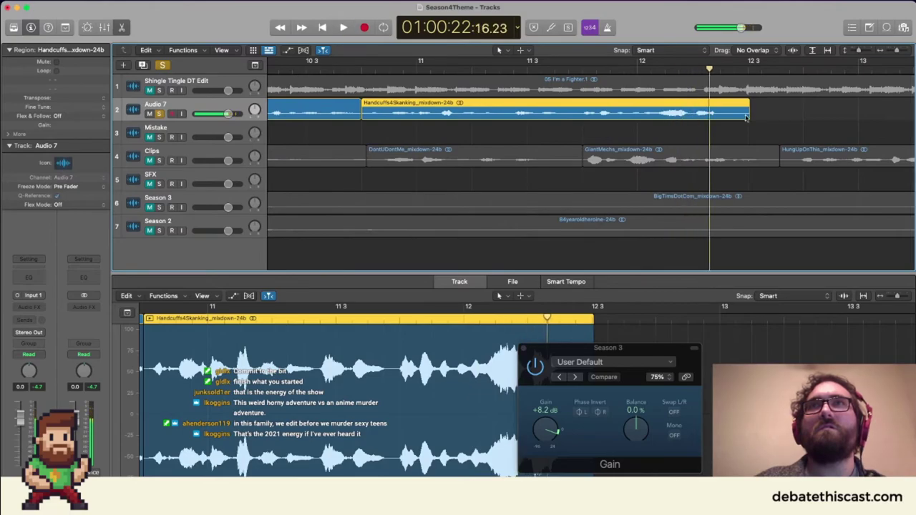
drag(749, 115, 567, 123)
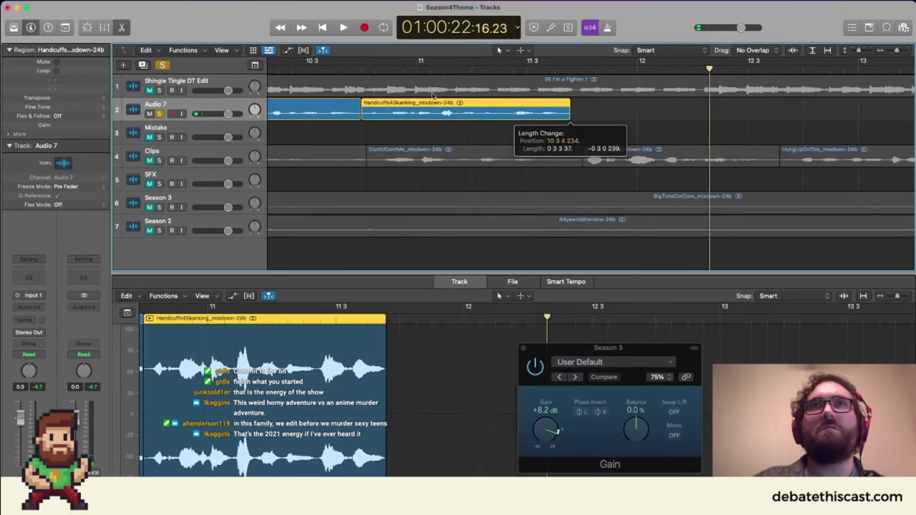
click(363, 71)
key(space)
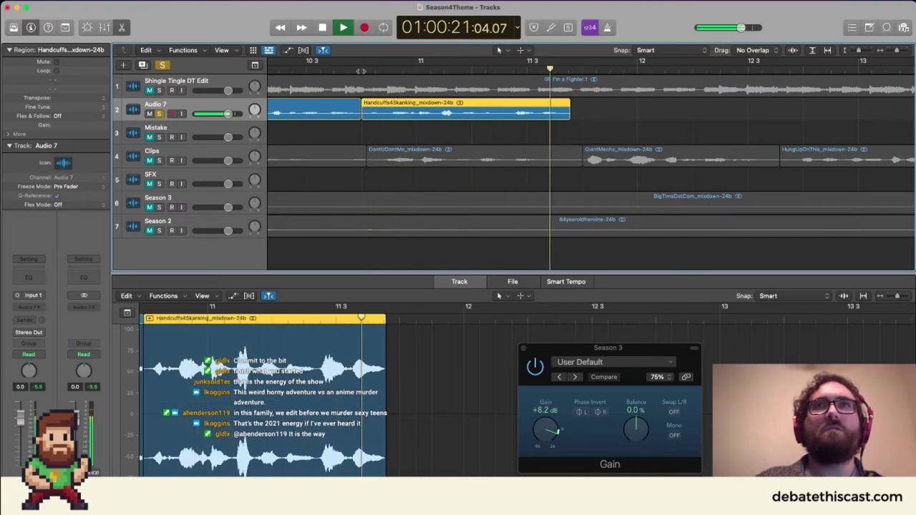
key(space)
Move Gaslights directly up against Handcuffs4Skanking and play it through to its end.
key(super+Left)
key(super+Left)
key(super+Left)
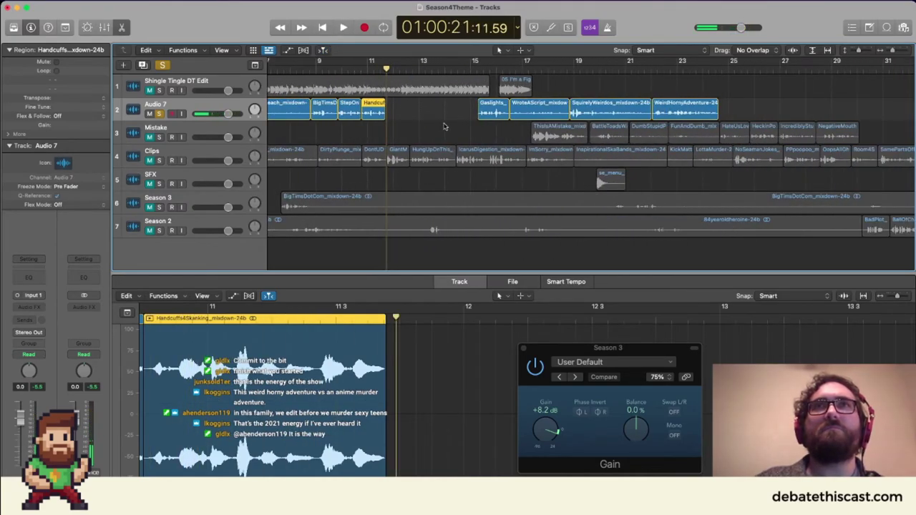
drag(492, 115, 399, 114)
key(super+Right)
key(super+Right)
key(super+Right)
key(space)
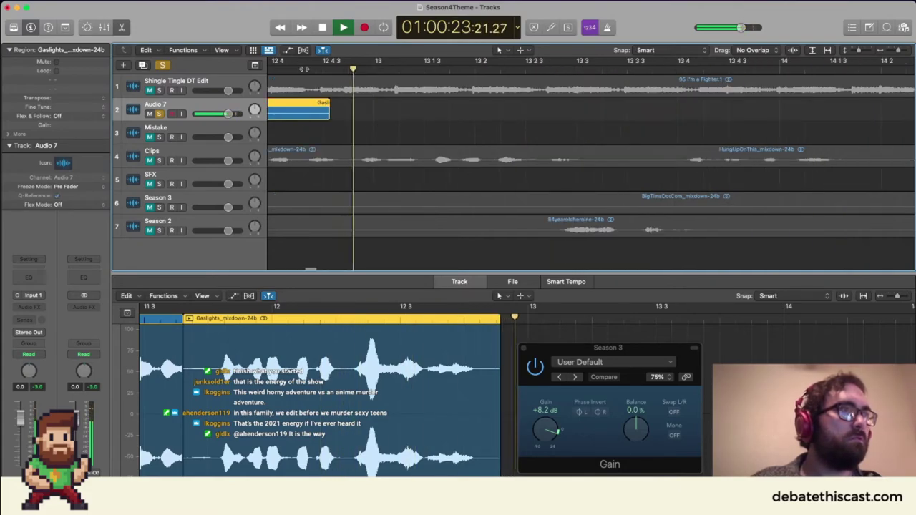
key(space)
Move WroteAScript up against Gaslights, trim its start forward to about bar 13.4 and play it from there to about bar 15.
key(super+Left)
key(super+Left)
drag(415, 136, 331, 111)
key(space)
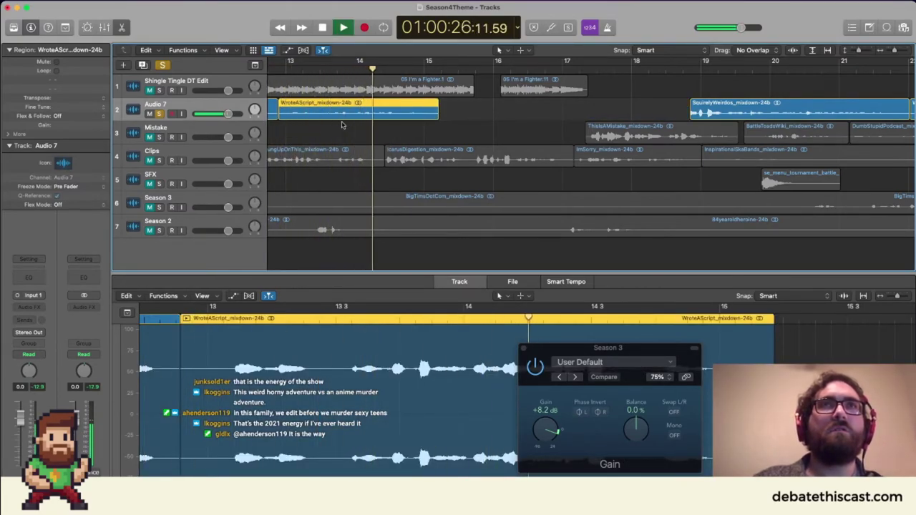
drag(281, 117, 320, 124)
click(321, 71)
key(space)
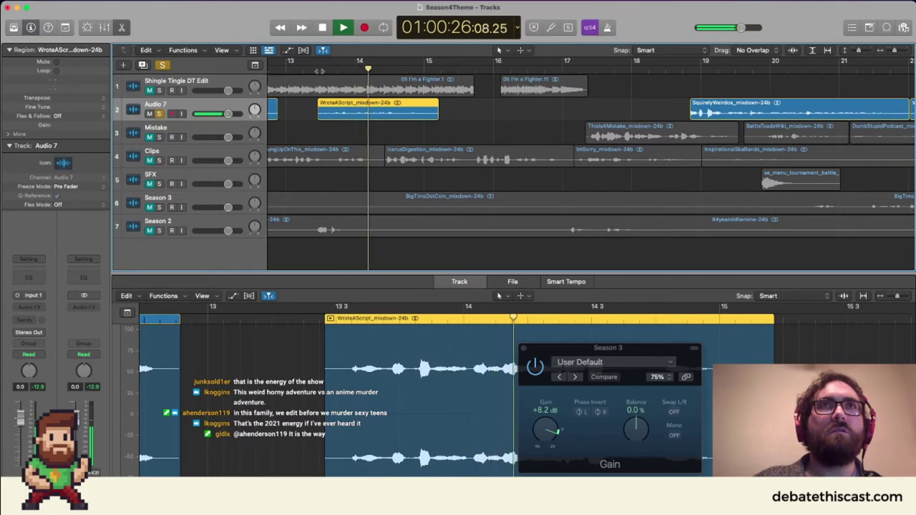
key(space)
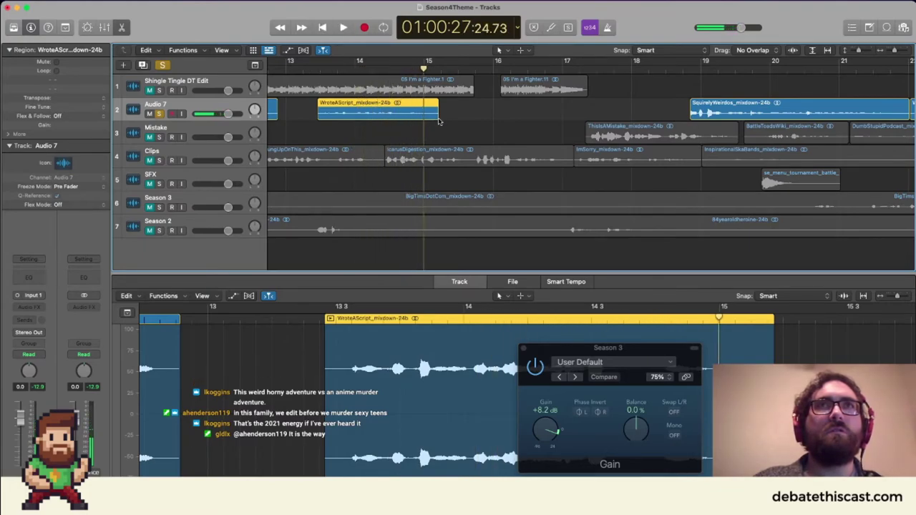
Shorten the end of WroteAScript so it fits between Gaslights and bar 14, and move SquirelyWeirdos directly up against it.
drag(438, 115, 332, 107)
click(709, 111)
drag(708, 110, 422, 119)
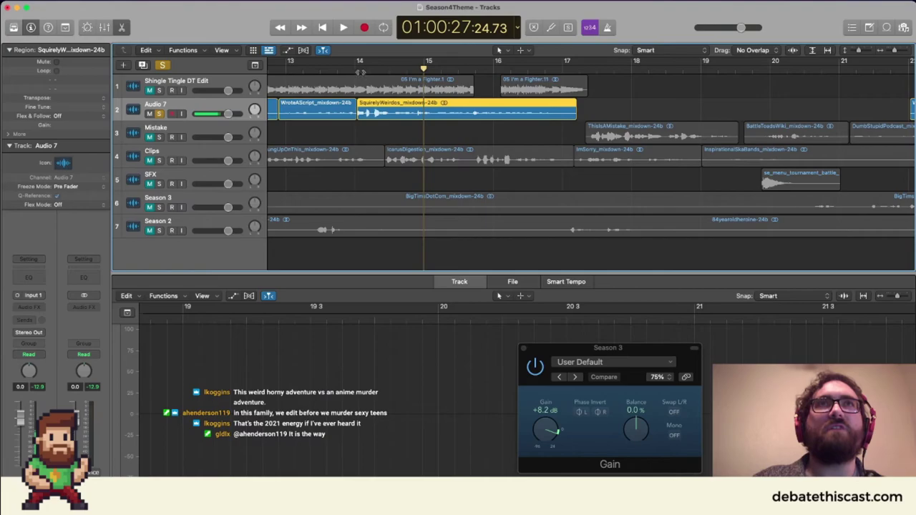
Play SquirelyWeirdos from bar 14 and trim its end back to about bar 15.5.
click(362, 72)
key(space)
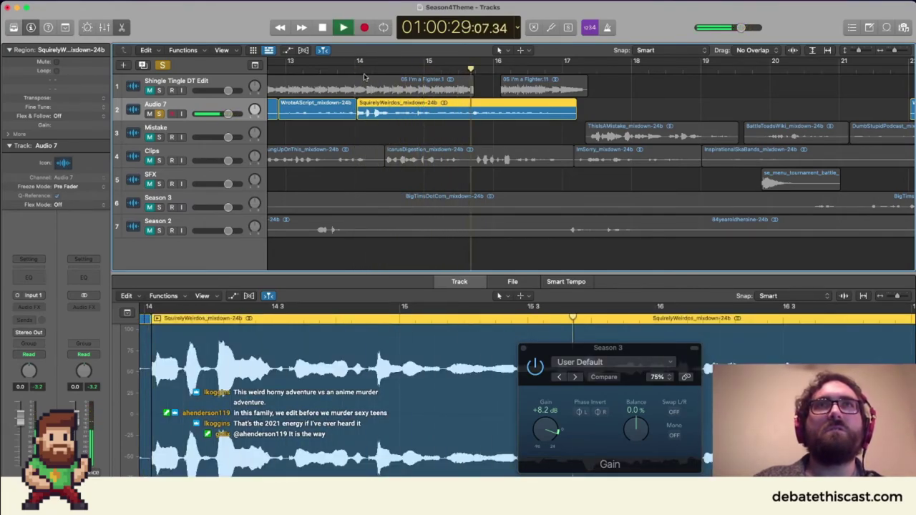
key(space)
key(super+Right)
key(super+Right)
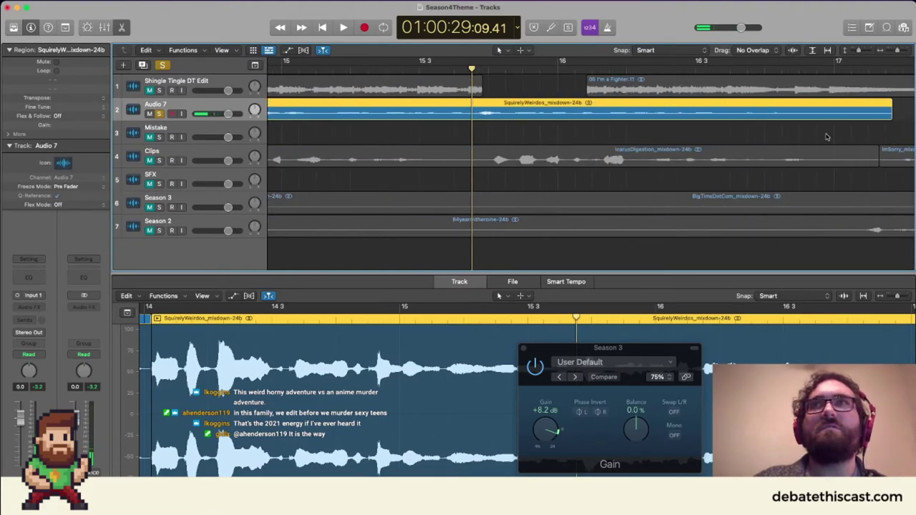
drag(890, 116, 437, 127)
Play WeirdHornyAdventure from bar 22 and move it to the Mistake track, directly after NegativeMouthFeel at about bar 30.
key(super+Left)
key(super+Left)
key(super+Left)
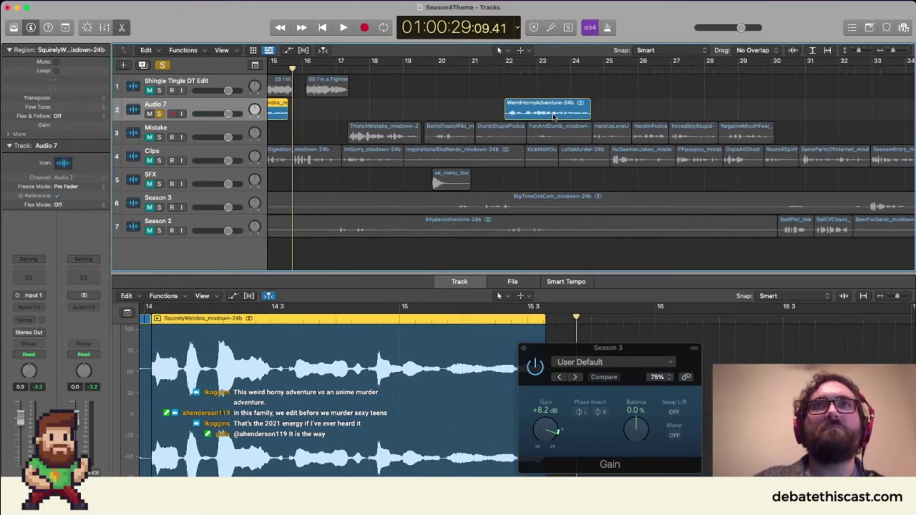
click(505, 70)
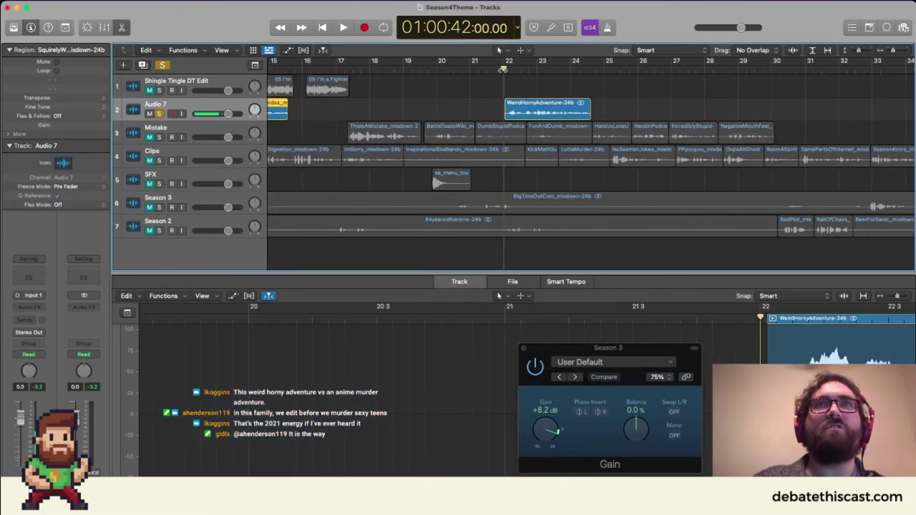
key(space)
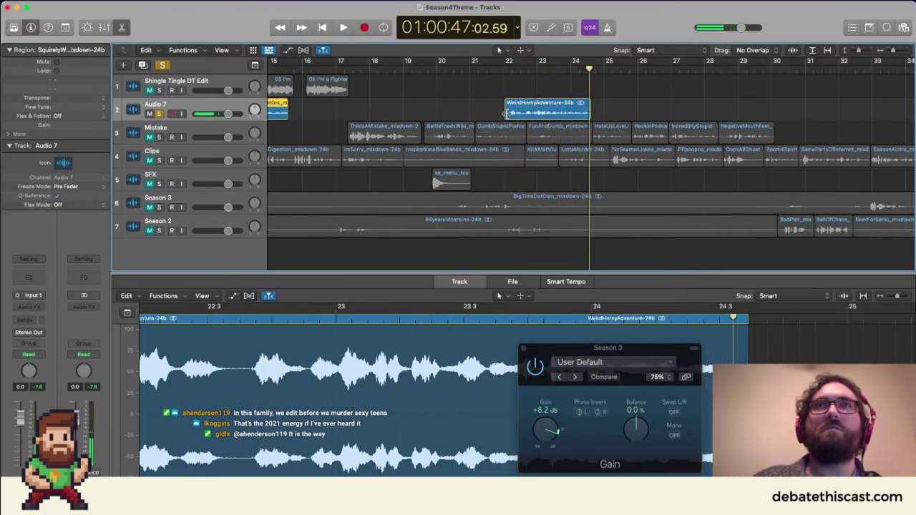
drag(508, 113, 806, 137)
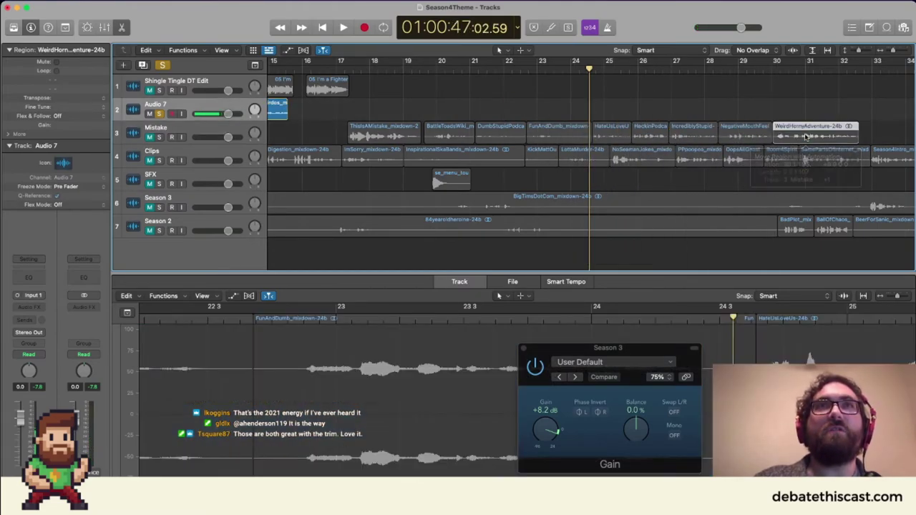
Move the short closing I'm a Fighter region on the Shingle Tingle DT Edit track directly up against the long music region.
scroll(313, 107, left, 10)
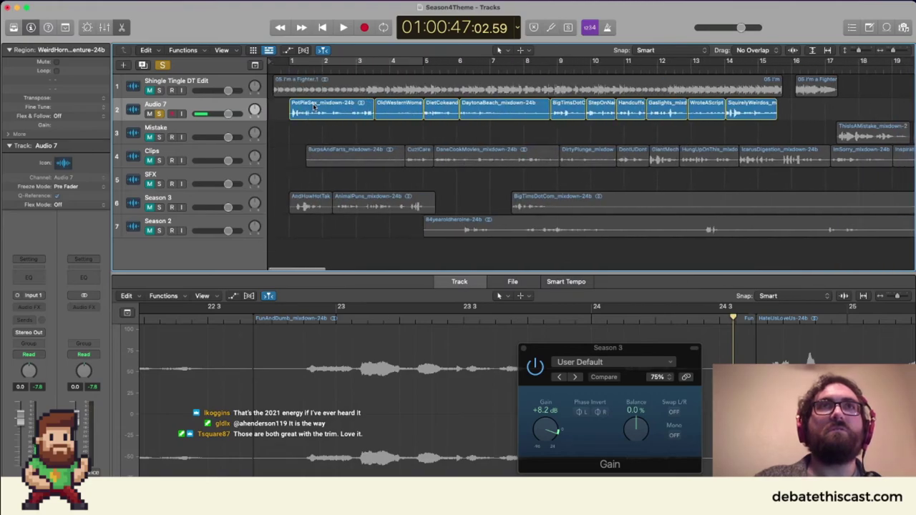
drag(807, 83, 792, 84)
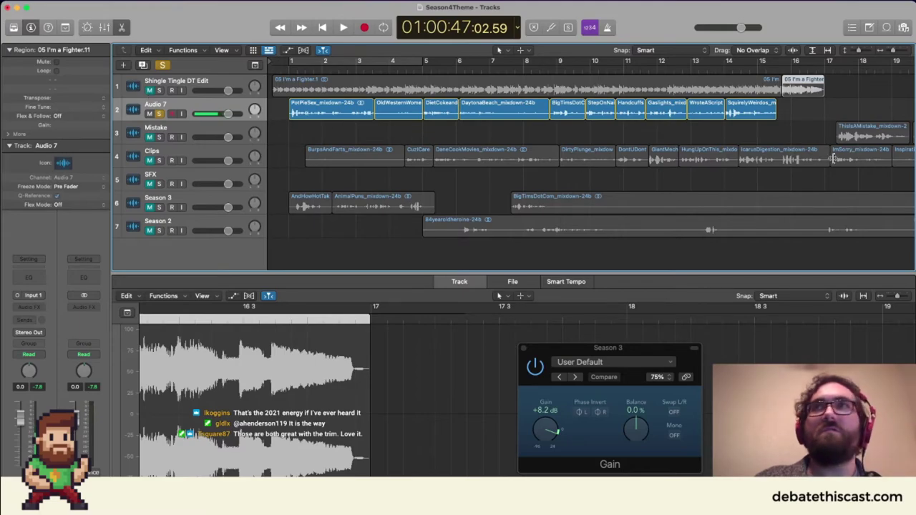
Place the playhead just after bar 17 and solo the Mistake track instead of Audio 7.
click(832, 69)
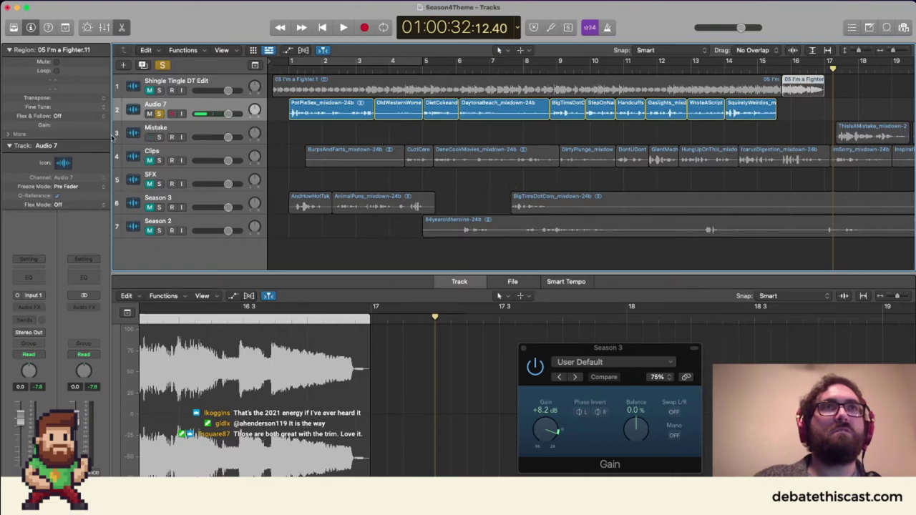
click(159, 138)
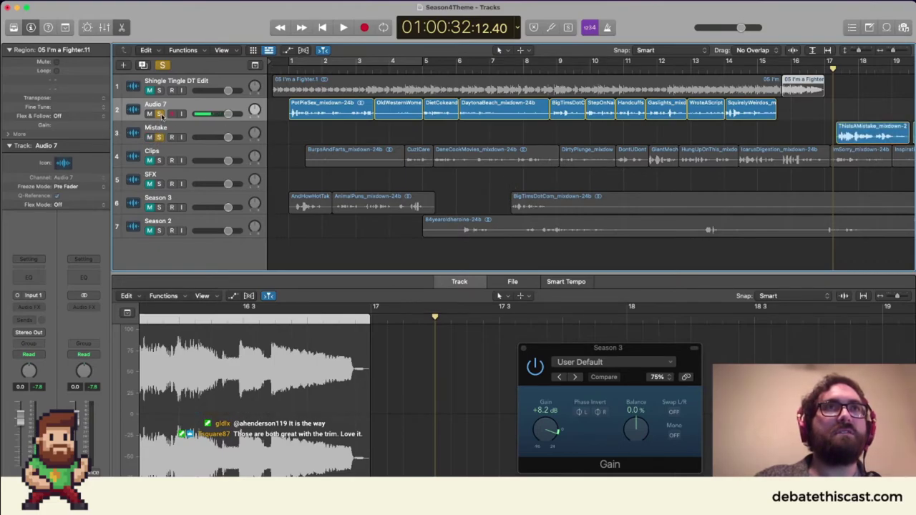
click(160, 115)
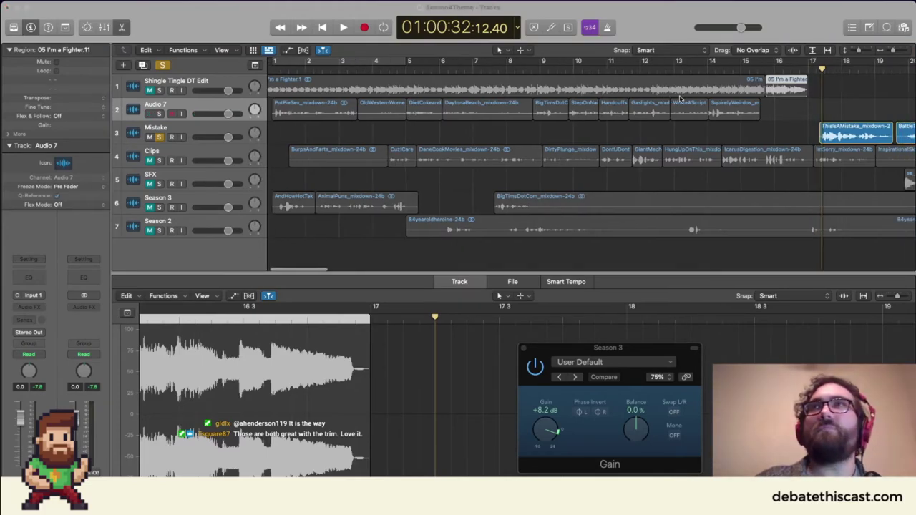
Move ThisIsAMistake back to about bar 17 and play the Mistake track's clips through to the end of WeirdHornyAdventure.
scroll(681, 100, right, 10)
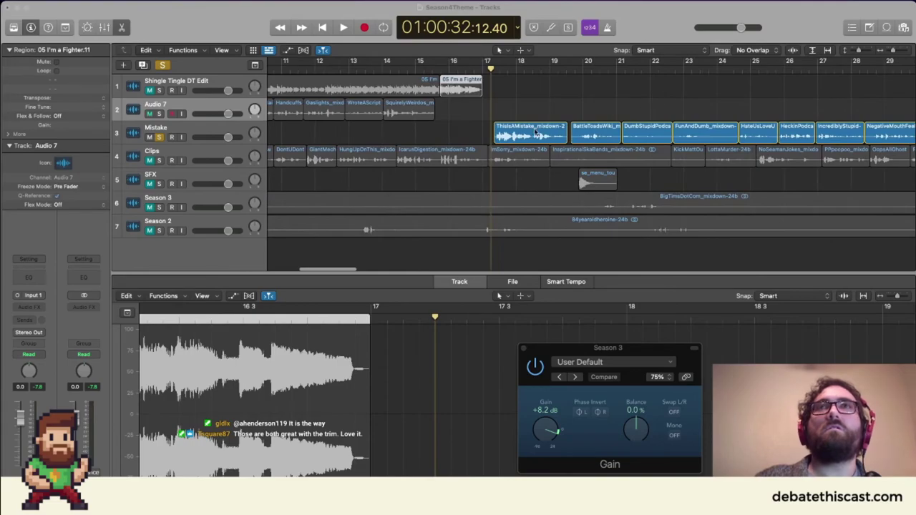
drag(526, 128, 490, 129)
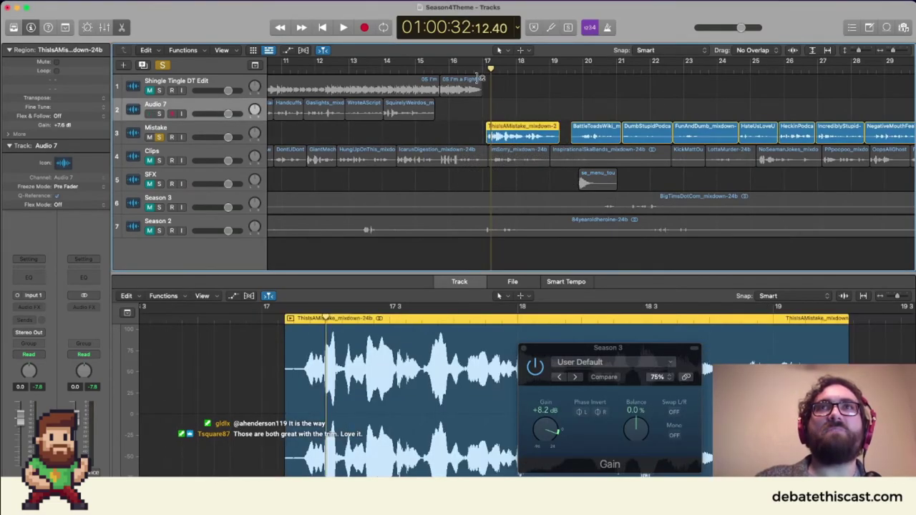
key(space)
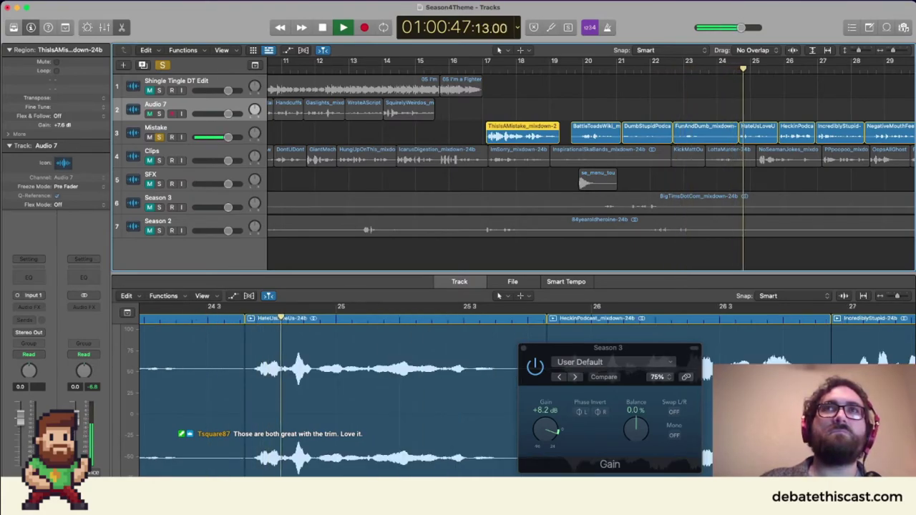
scroll(499, 131, right, 5)
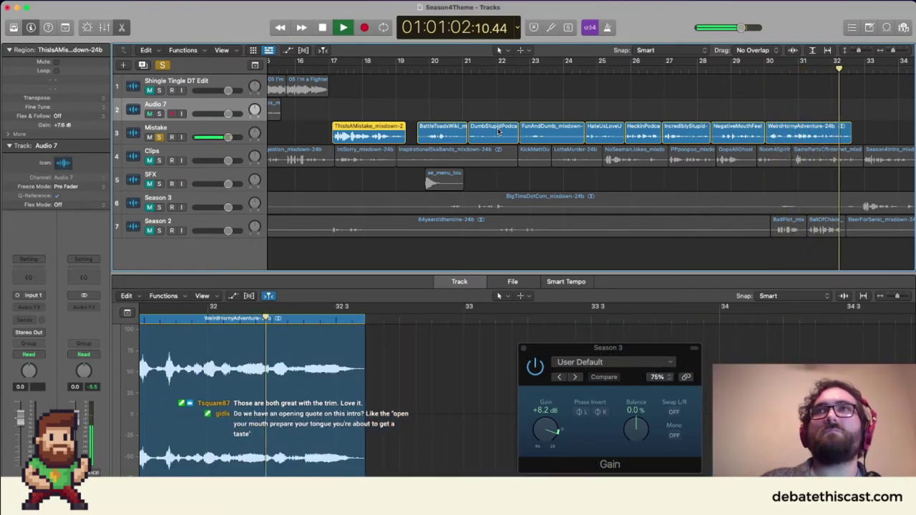
key(space)
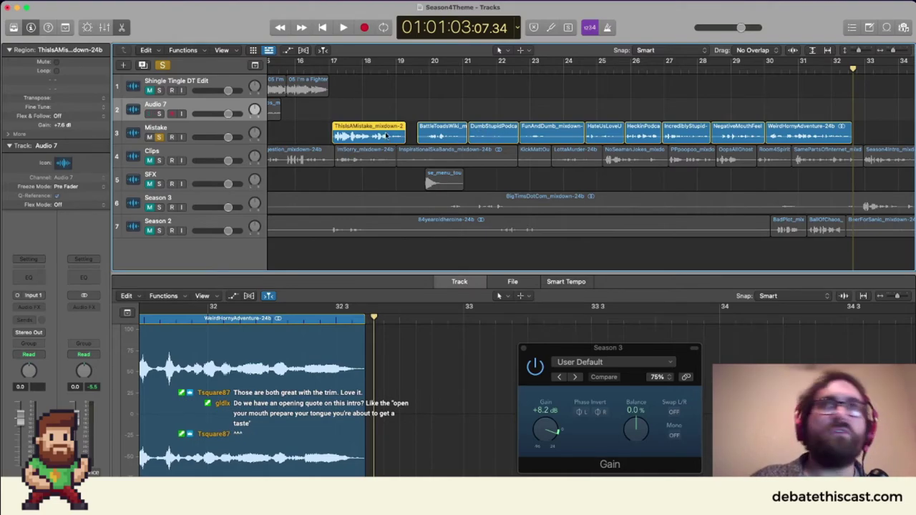
Look over the candidate clips on the Mistake track, from ThisIsAMistake to WeirdHornyAdventure.
scroll(766, 130, right, 4)
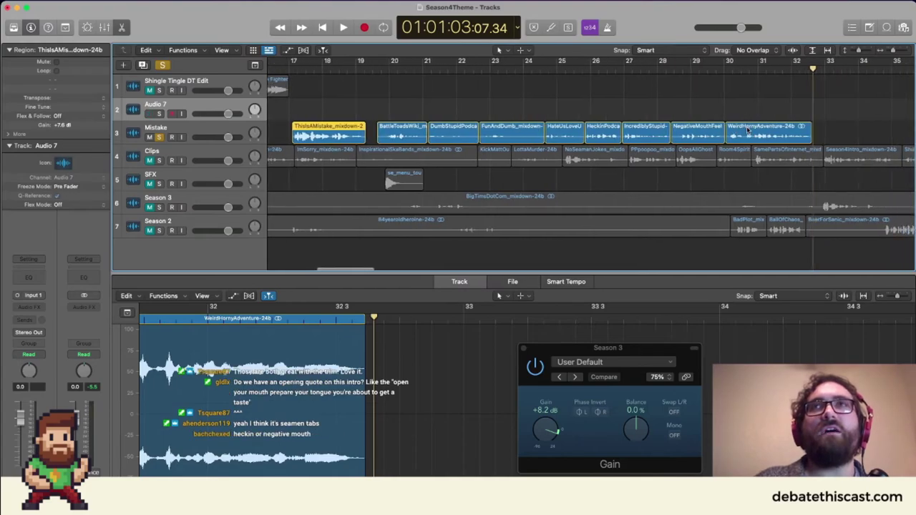
key(super+Left)
key(super+Left)
key(super+Left)
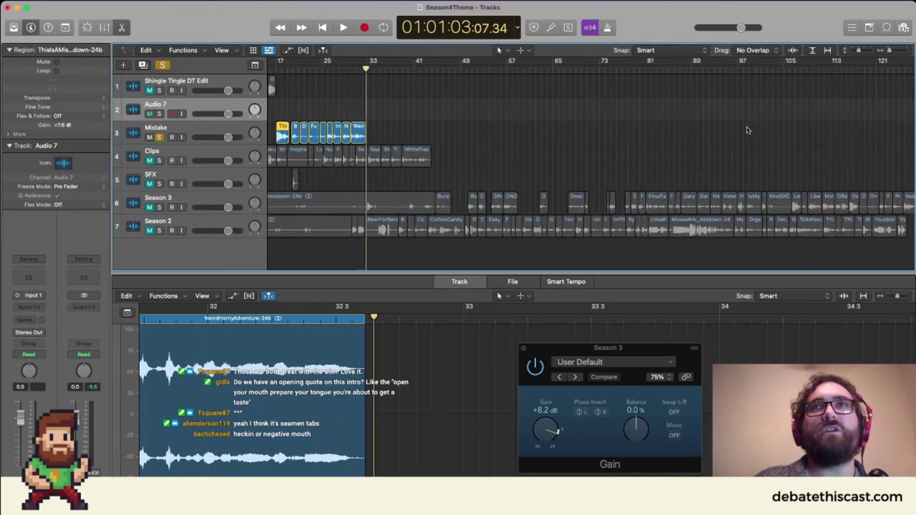
key(super+Right)
key(super+Right)
key(super+Right)
key(super+Right)
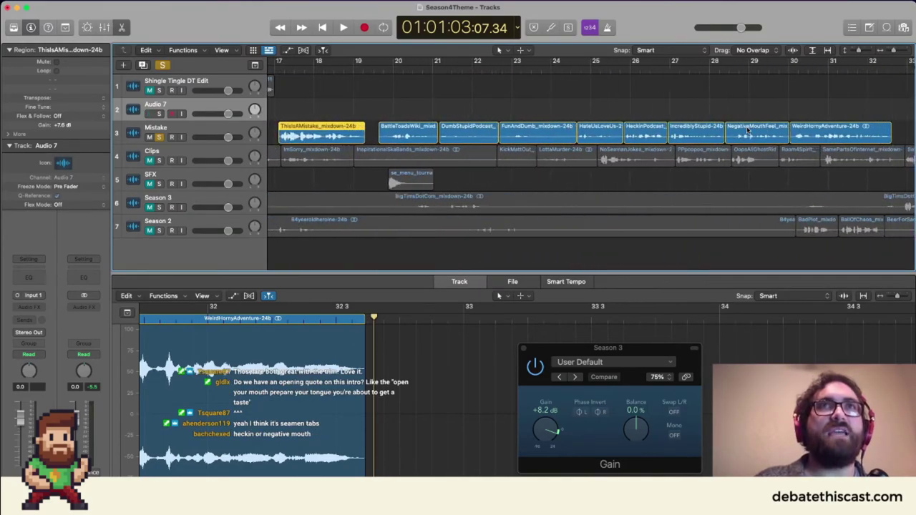
scroll(748, 129, right, 3)
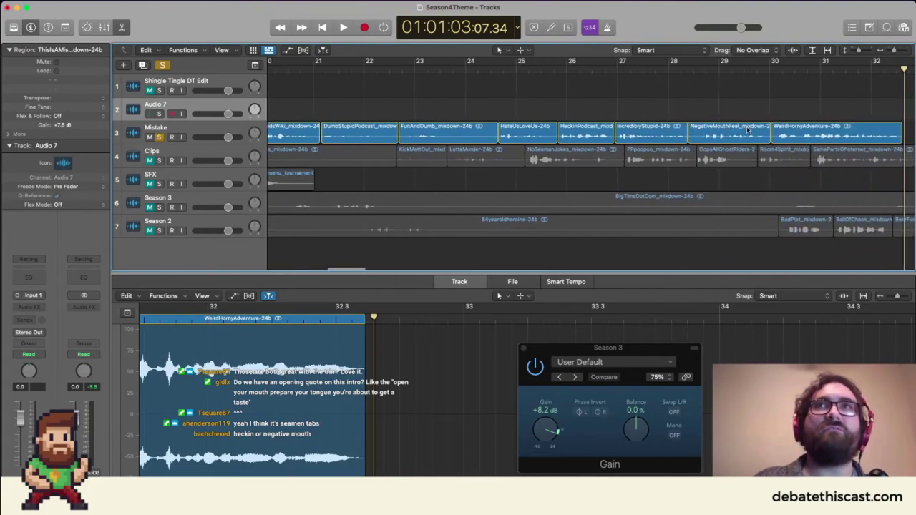
key(super+Left)
key(super+Left)
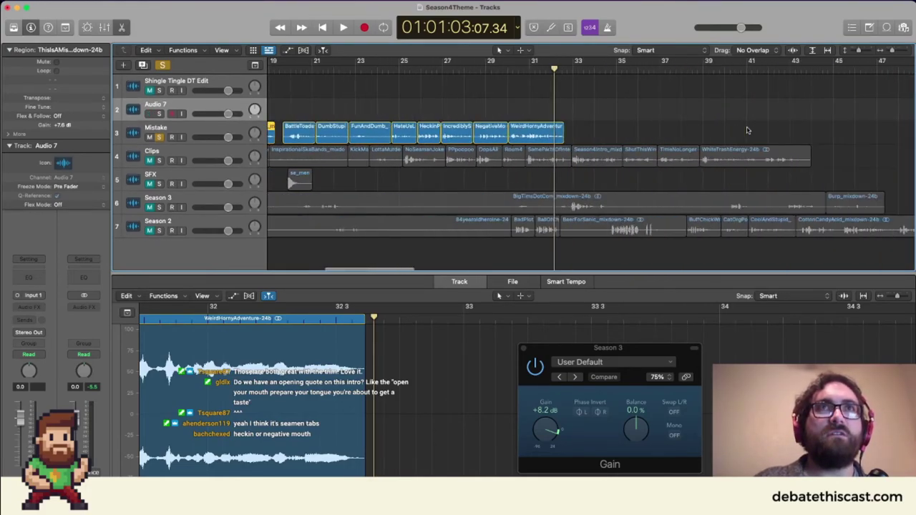
key(super+Right)
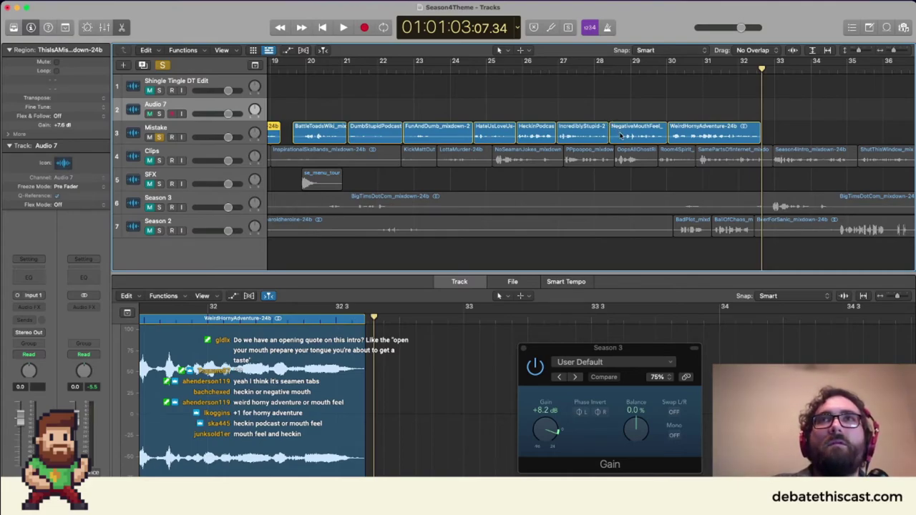
Move WeirdHornyAdventure from the Mistake track to bar 17 on Audio 7, and NegativeMouthFeel directly after it at about bar 19.5.
mouse_move(621, 135)
mouse_down()
mouse_move(622, 121)
mouse_move(635, 131)
mouse_up()
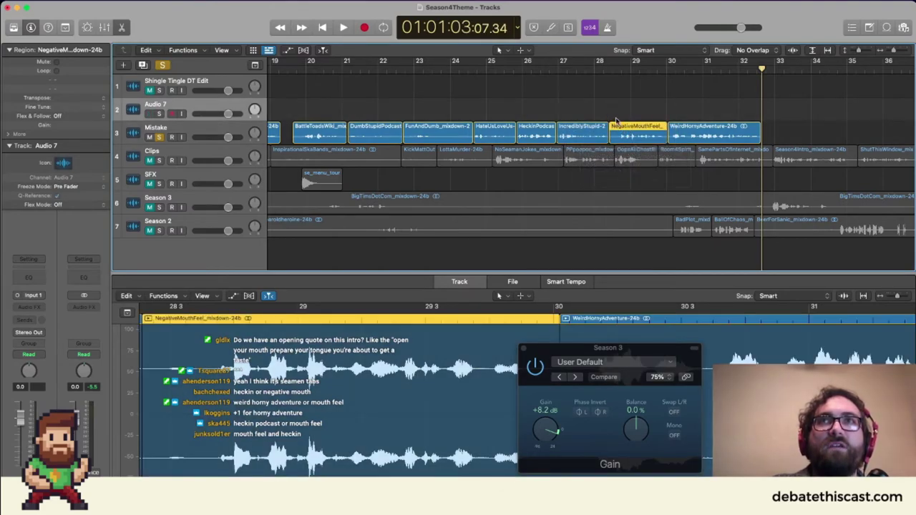
click(611, 70)
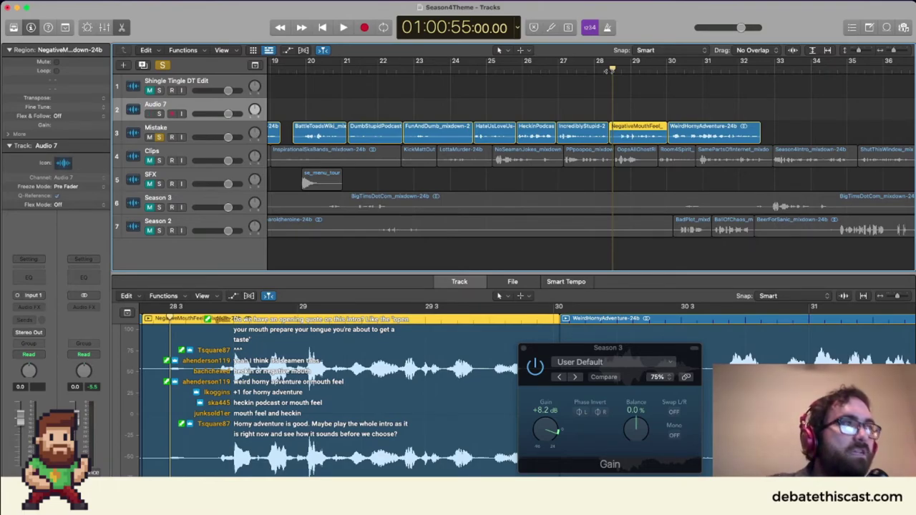
scroll(576, 83, down, 3)
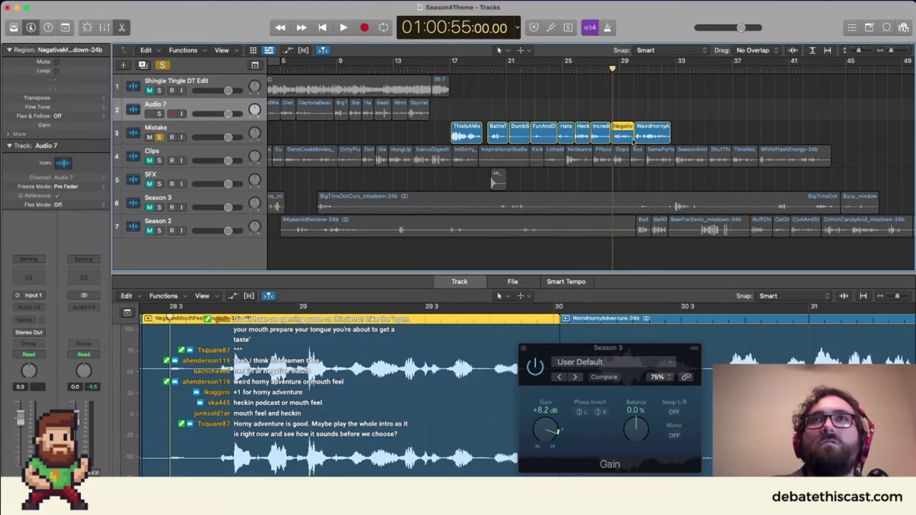
drag(657, 137, 473, 113)
drag(630, 137, 501, 108)
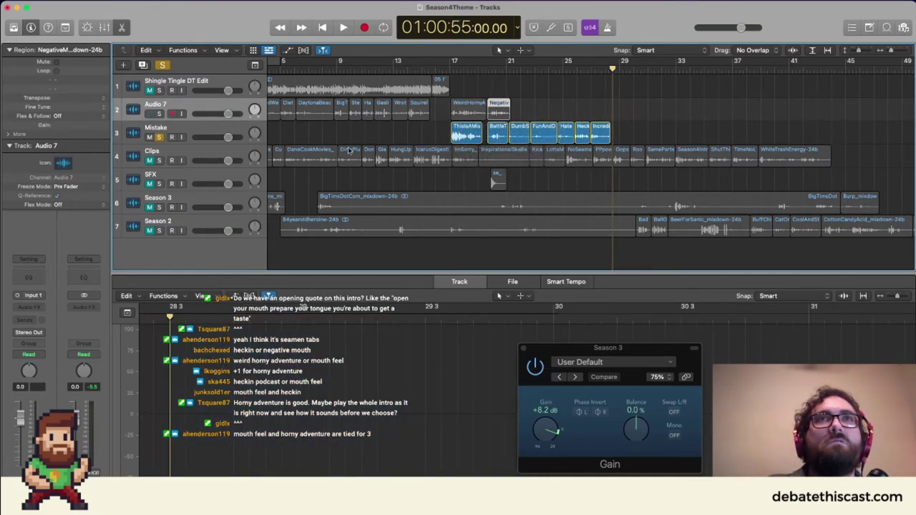
Lower the Shingle Tingle DT Edit track's volume to about -3.5 dB and solo it together with Audio 7 instead of Mistake.
drag(229, 92, 225, 91)
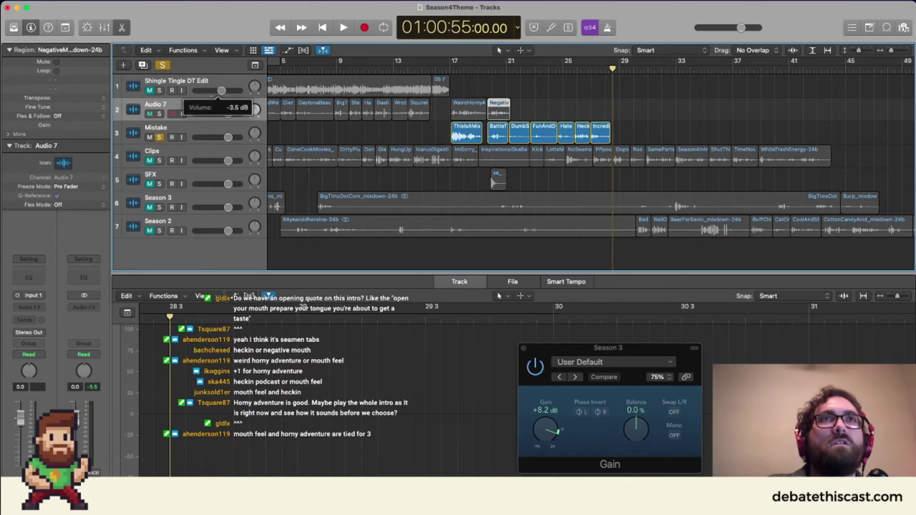
click(159, 137)
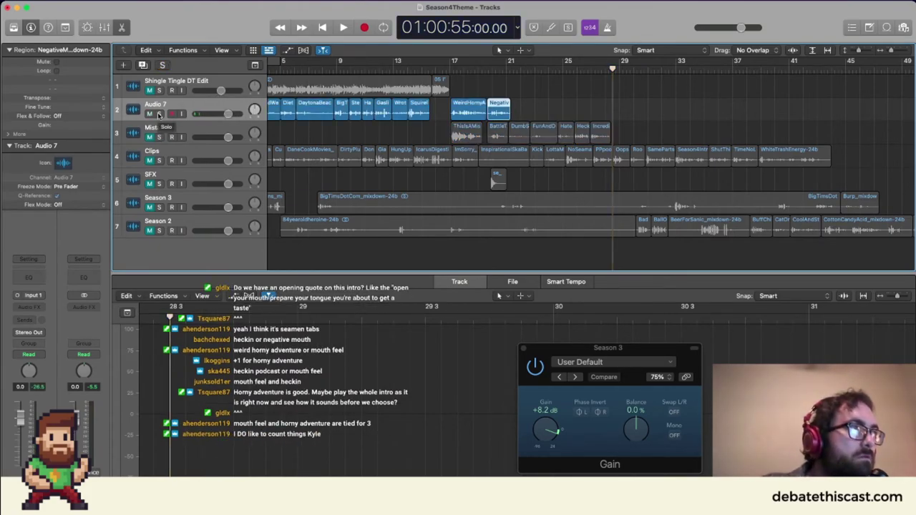
click(159, 114)
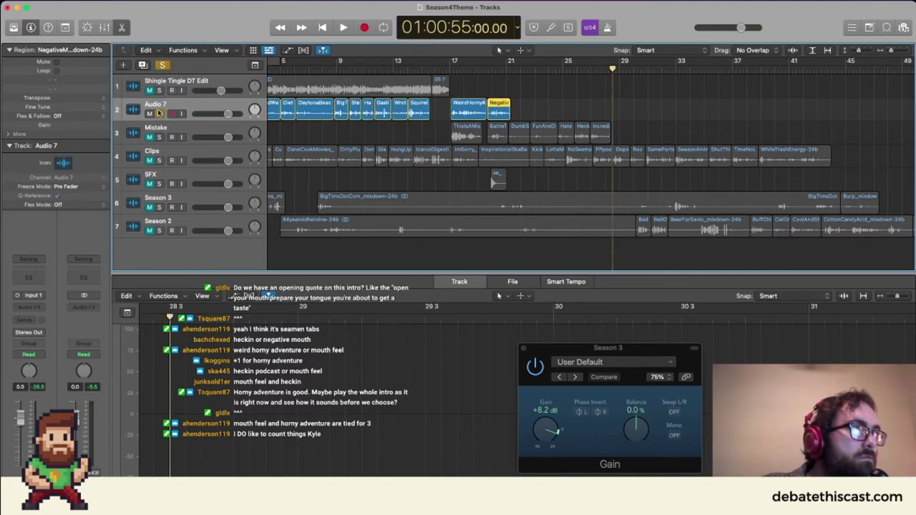
click(159, 91)
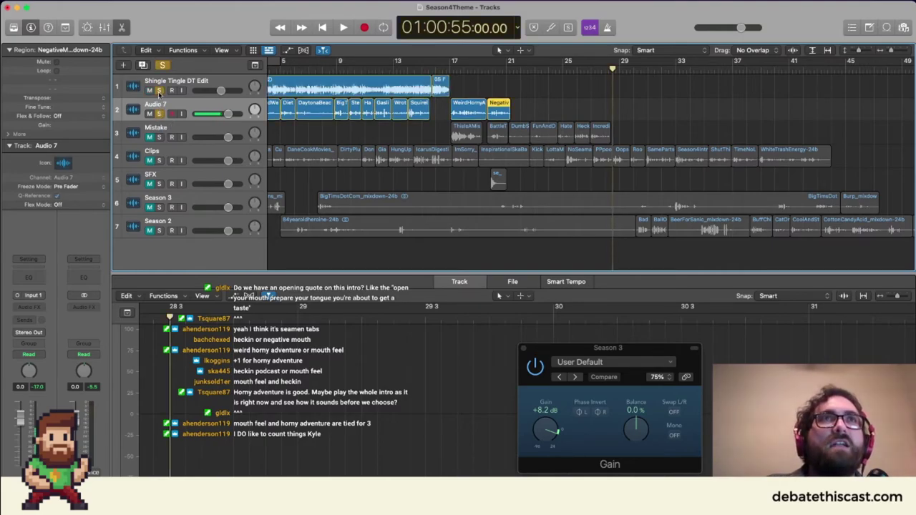
Play the theme from just before bar 1 and lower the Shingle Tingle DT Edit track's volume further during playback.
scroll(441, 152, left, 1)
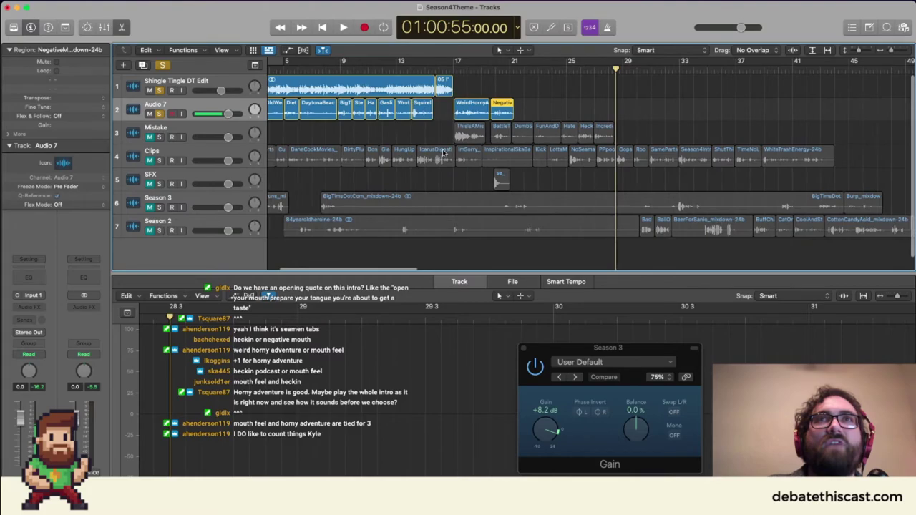
scroll(443, 153, left, 5)
click(274, 71)
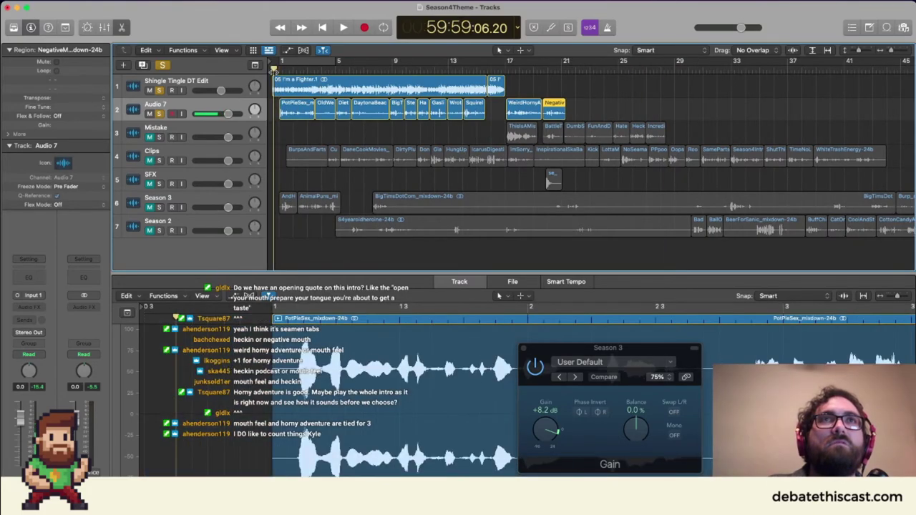
click(272, 69)
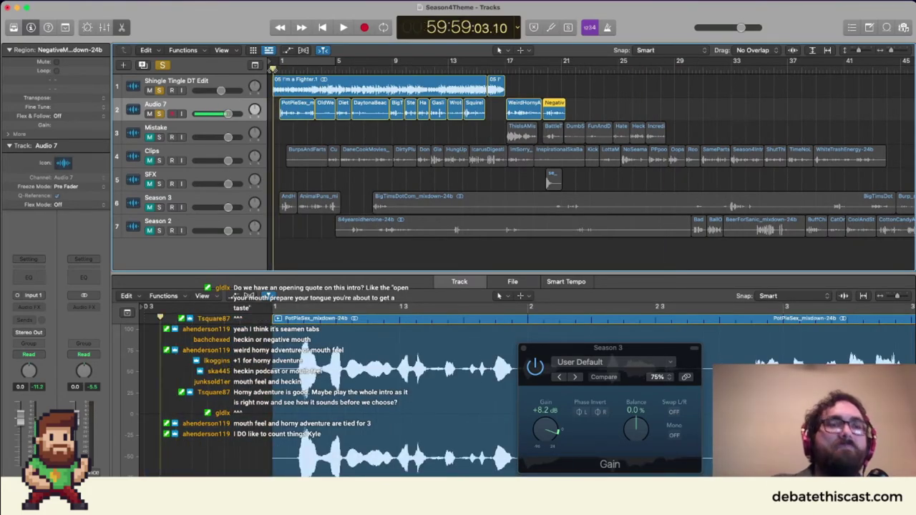
key(space)
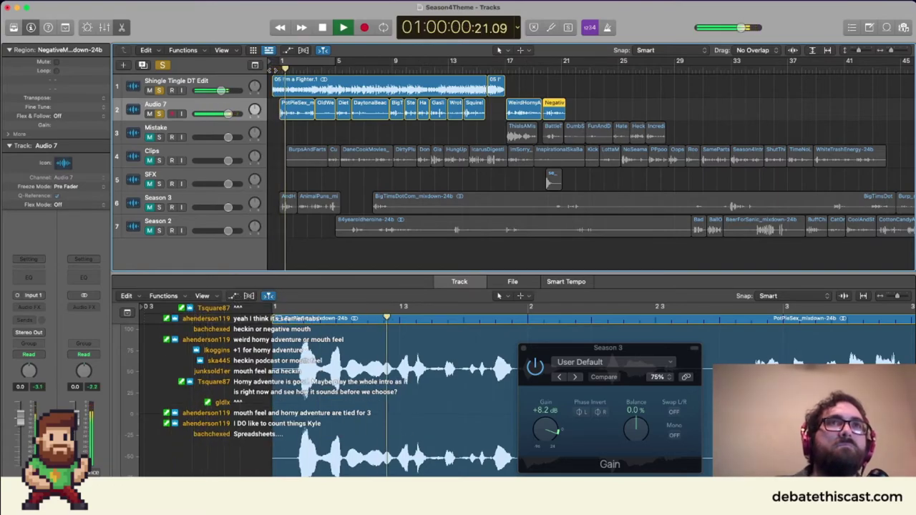
drag(222, 90, 207, 91)
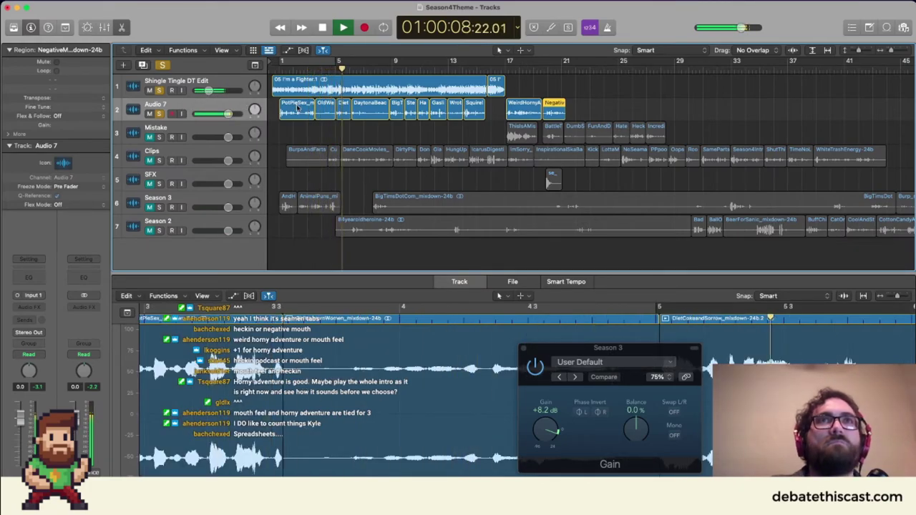
Display track automation and lower the Shingle Tingle DT Edit track's volume to -17.0 dB.
key(super+Down)
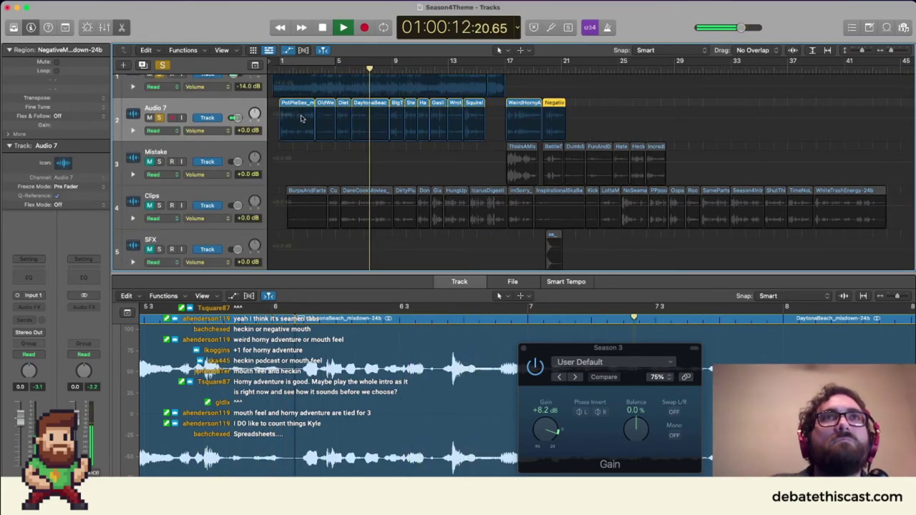
scroll(236, 95, up, 2)
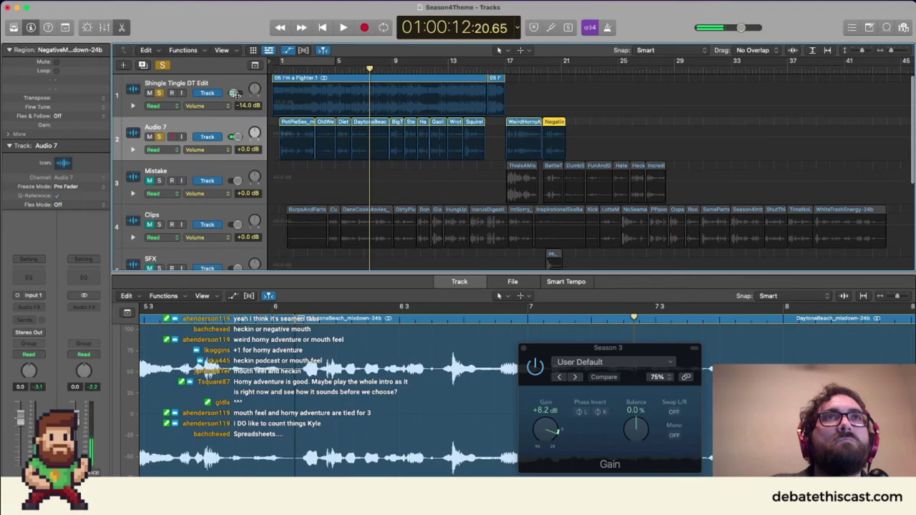
scroll(235, 94, up, 1)
scroll(234, 95, down, 1)
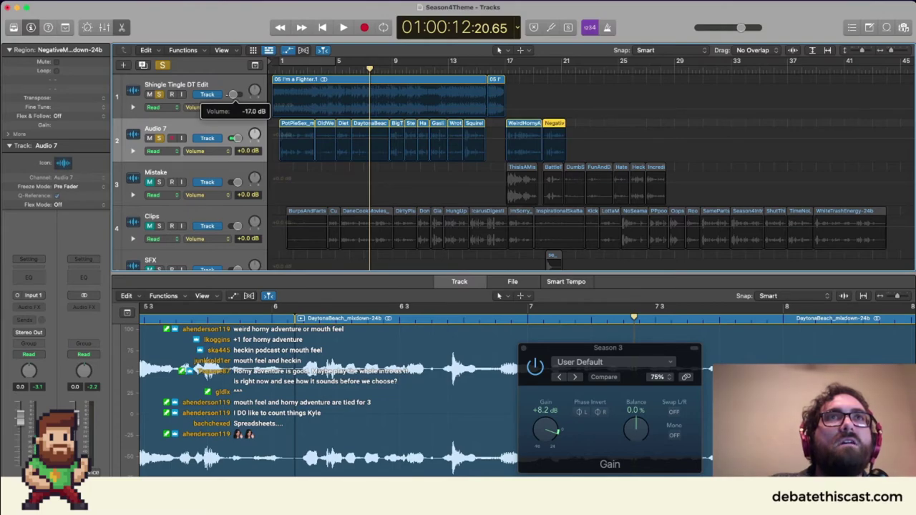
Play from bar 1 and automate Audio 7's volume to rise from +0.0 dB to +6.0 dB at the start of the OldWesternWomen clip.
click(334, 136)
key(Return)
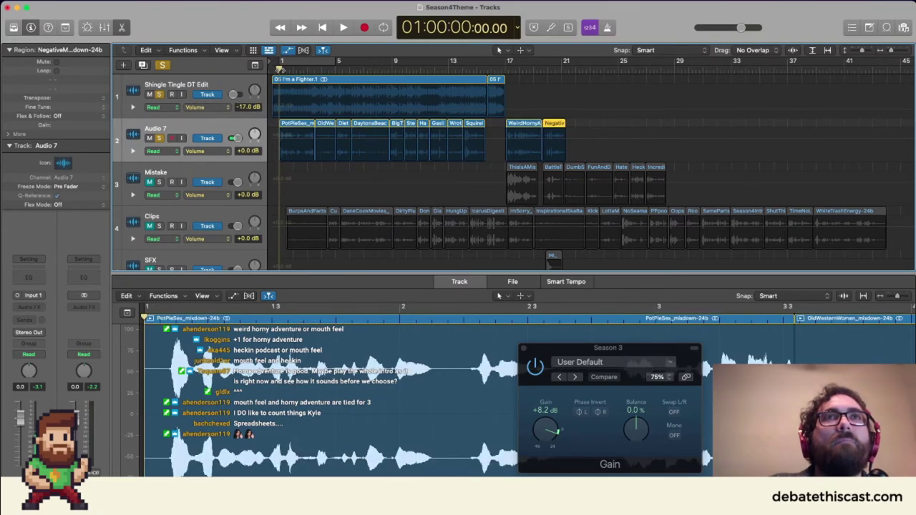
key(space)
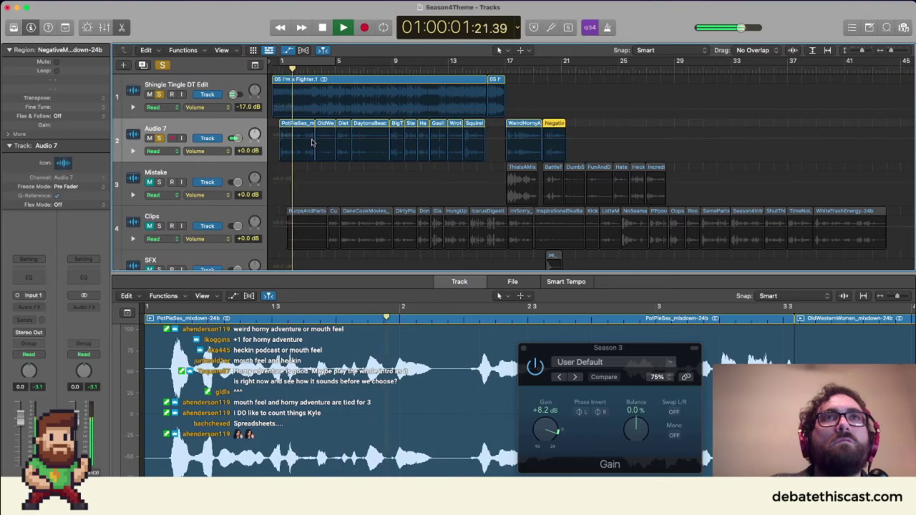
key(a)
scroll(314, 142, up, 10)
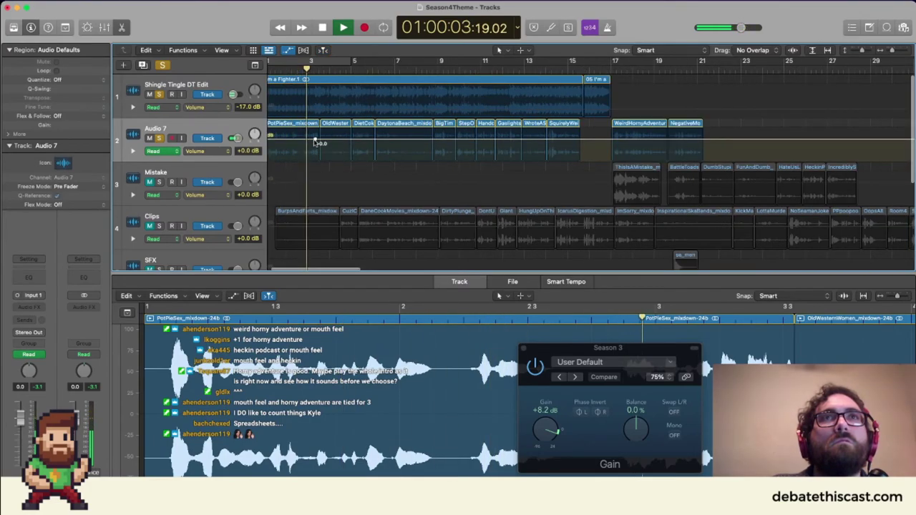
key(space)
key(space)
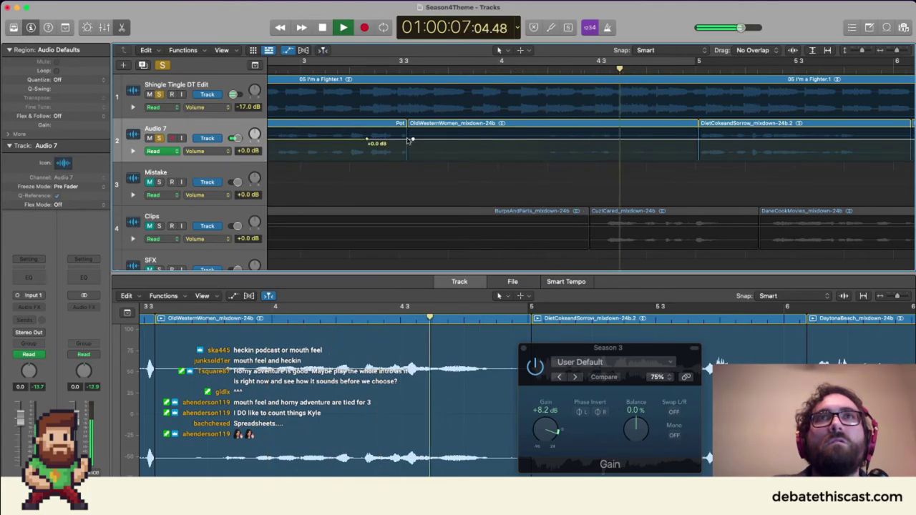
drag(413, 141, 414, 131)
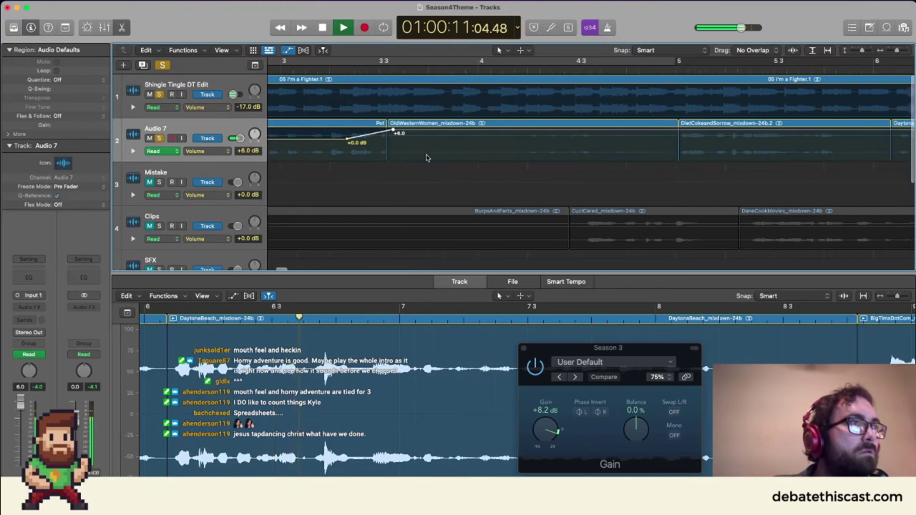
Listen to the theme through the end of the WeirdHornyAdventure clip, then stop playback.
key(super+Left)
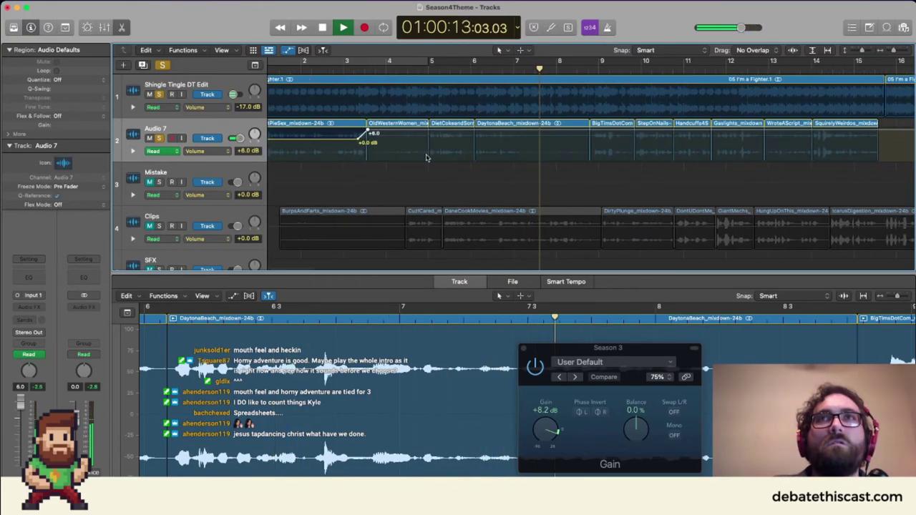
key(super+Left)
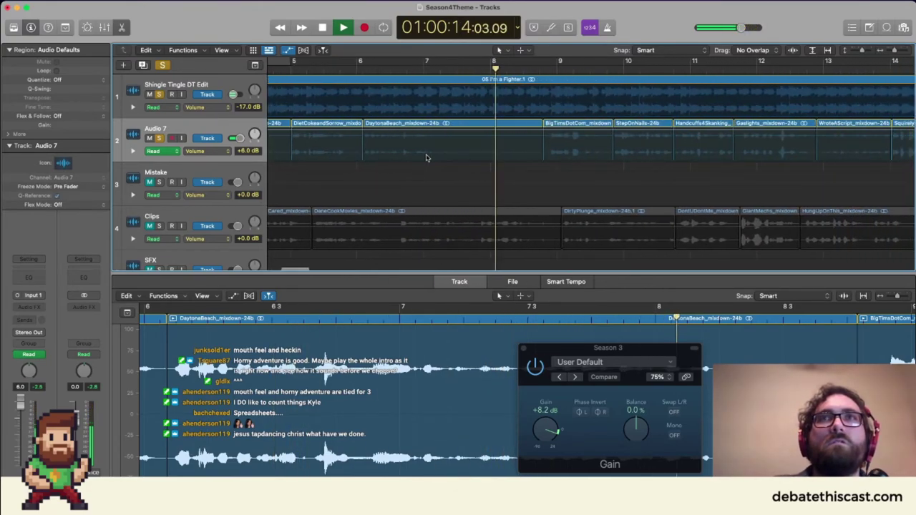
key(super+Left)
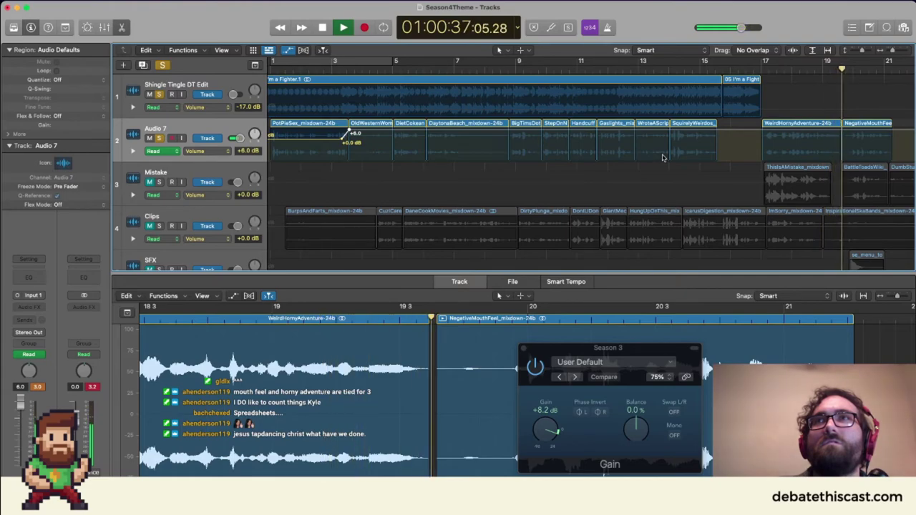
key(space)
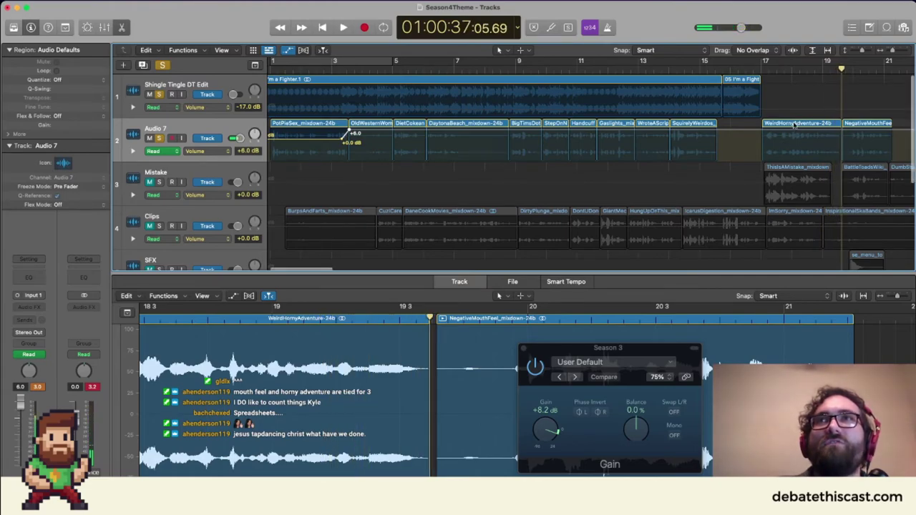
Move WeirdHornyAdventure away to about bar 21.75 on Audio 7 and place NegativeMouthFeel just before bar 17.
key(super+Left)
key(super+Left)
mouse_move(466, 125)
mouse_down()
mouse_move(529, 125)
mouse_move(483, 131)
mouse_up()
drag(475, 128, 462, 129)
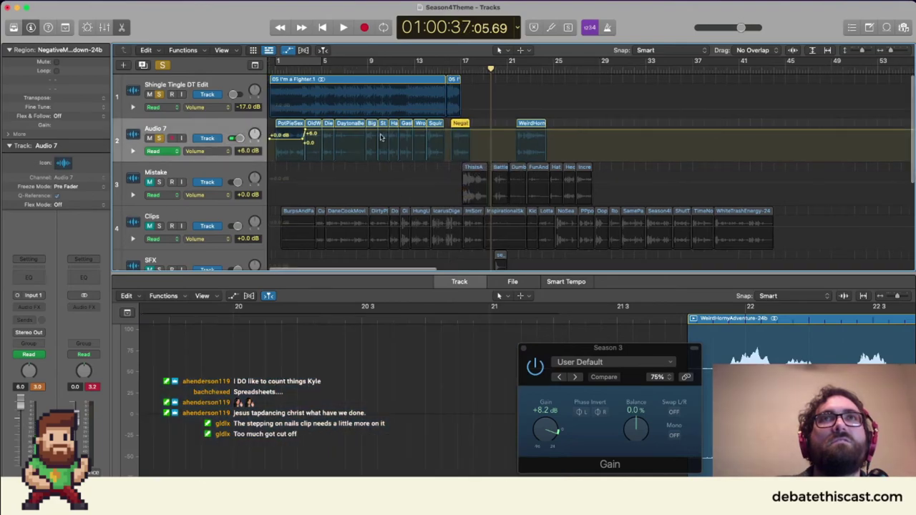
key(super+Right)
key(super+Right)
drag(494, 126, 532, 131)
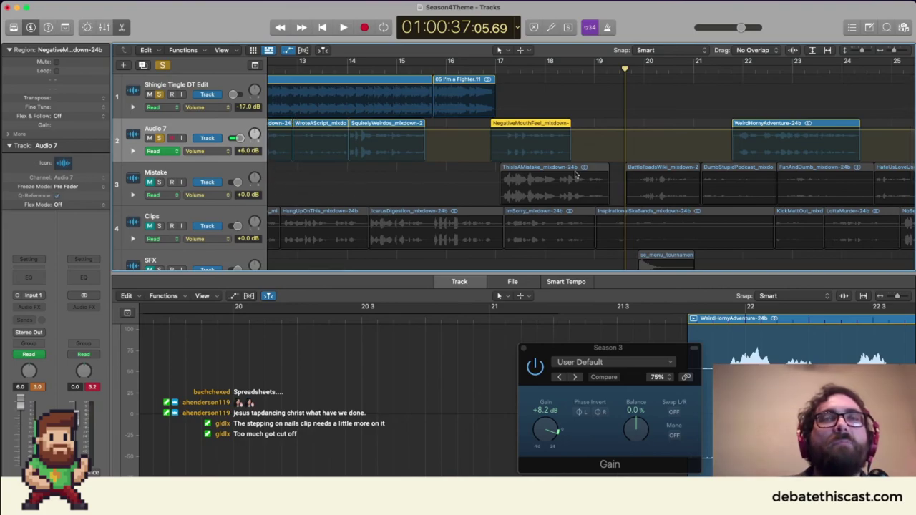
Extend the end of the StepOnNails clip slightly on Audio 7.
scroll(738, 61, left, 10)
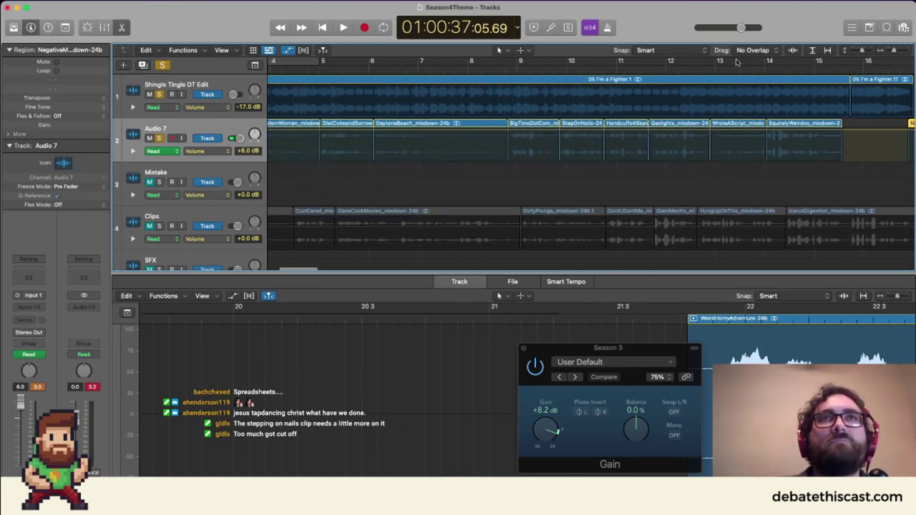
scroll(460, 198, right, 5)
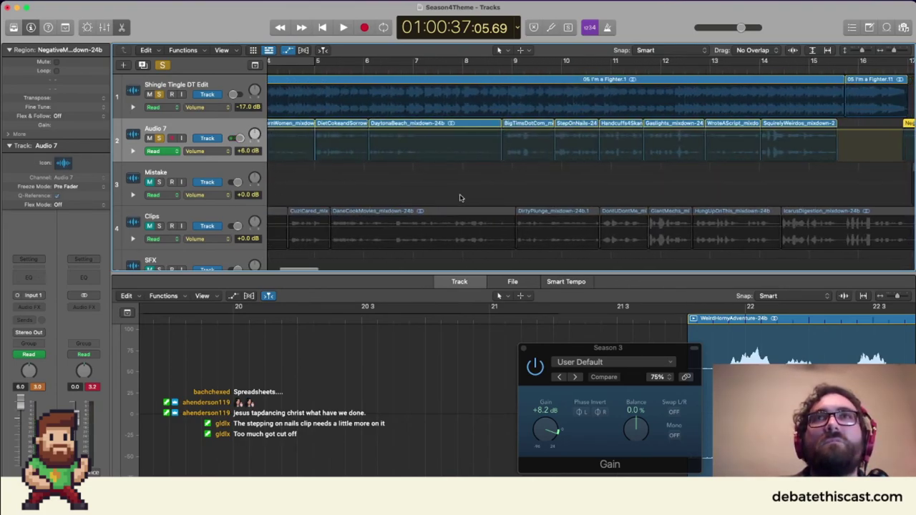
scroll(460, 199, left, 5)
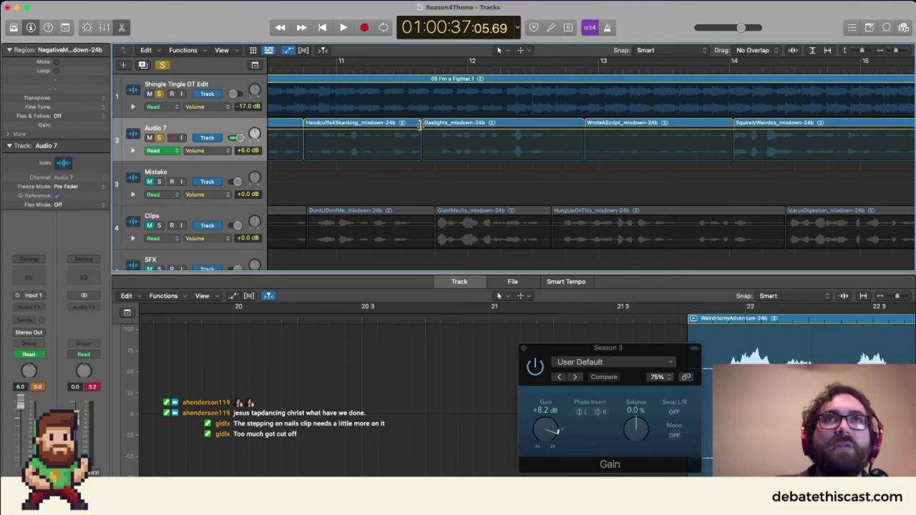
scroll(420, 125, down, 5)
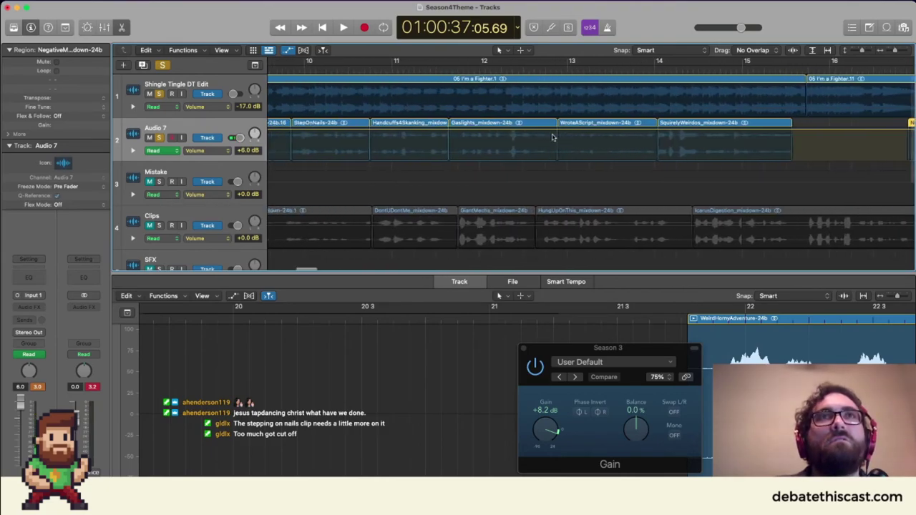
drag(385, 123, 386, 124)
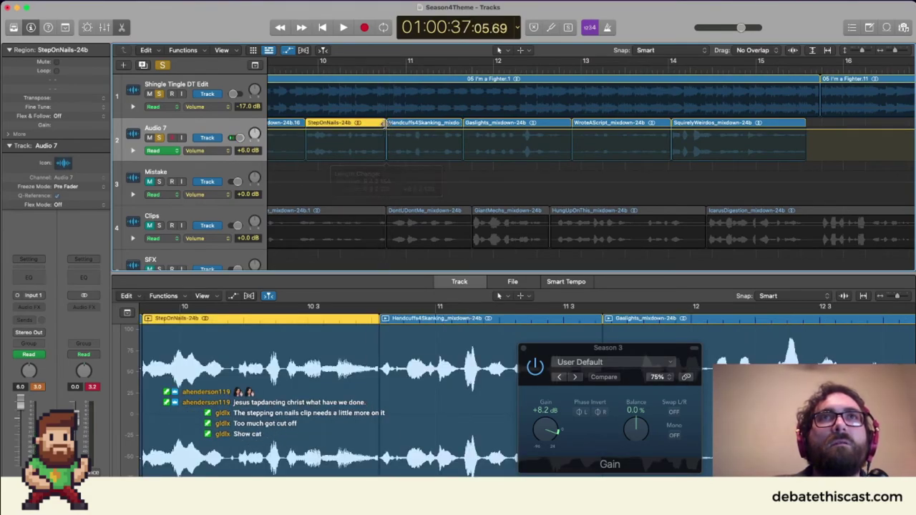
scroll(438, 146, up, 6)
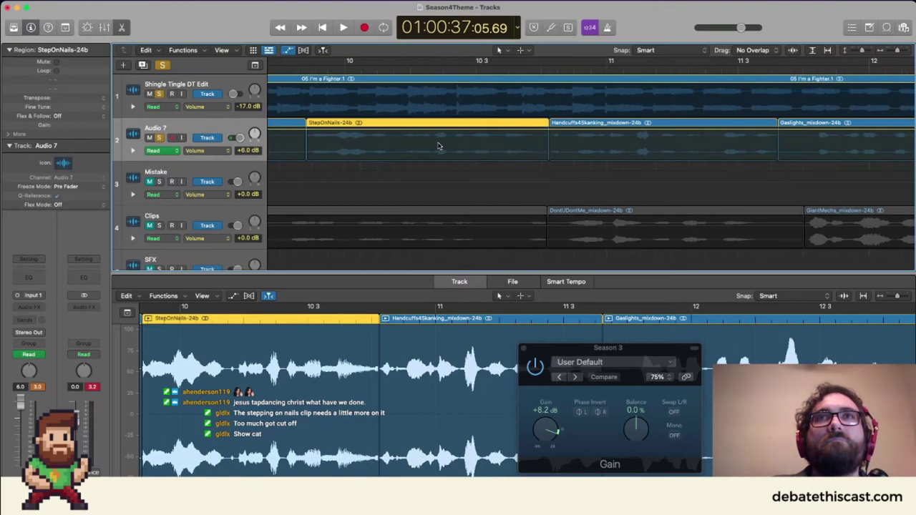
Play the theme from before bar 1 through the NegativeMouthFeel ending and stop after it.
scroll(439, 146, left, 15)
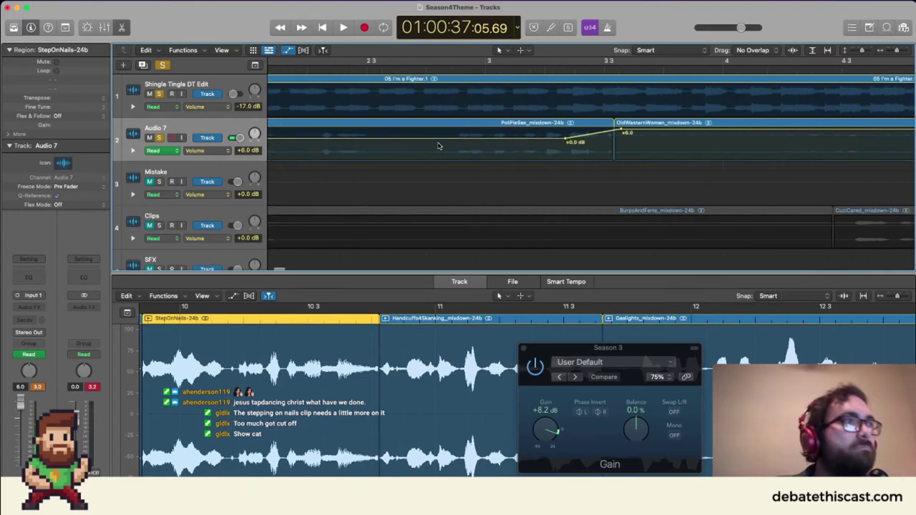
scroll(439, 146, down, 5)
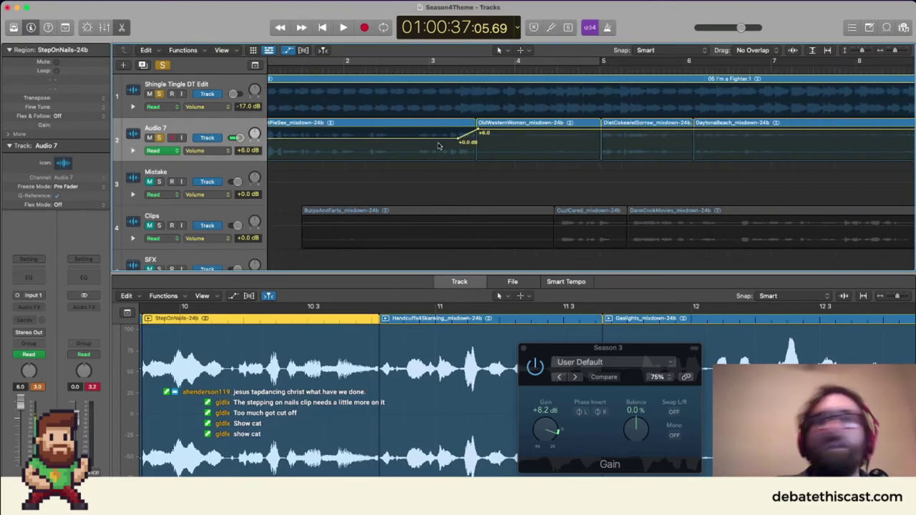
scroll(439, 146, down, 5)
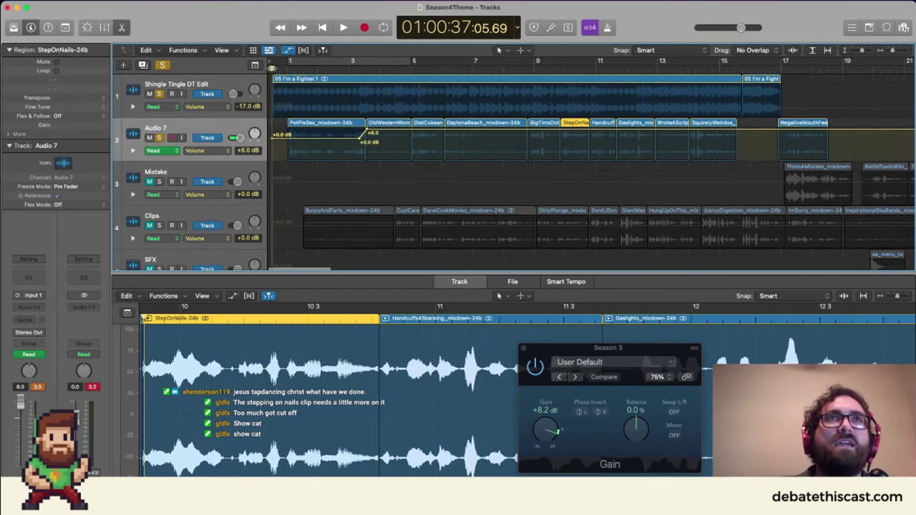
key(Return)
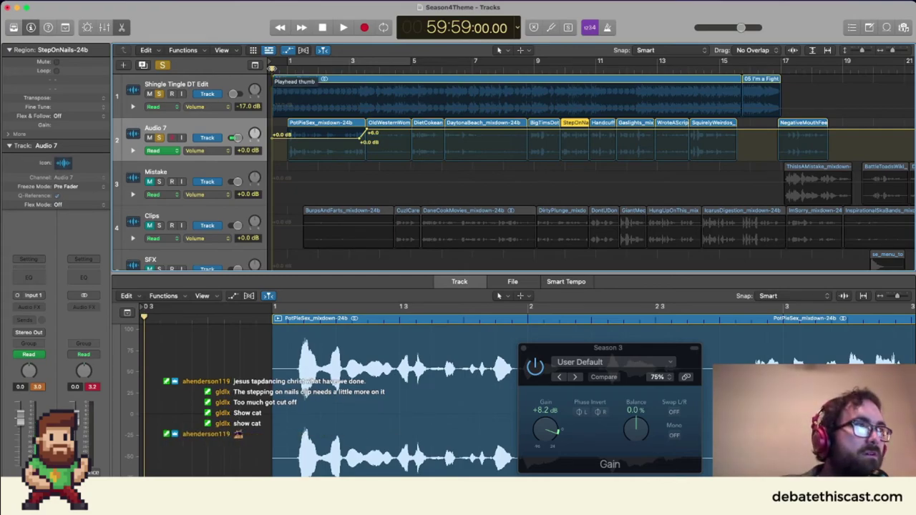
key(space)
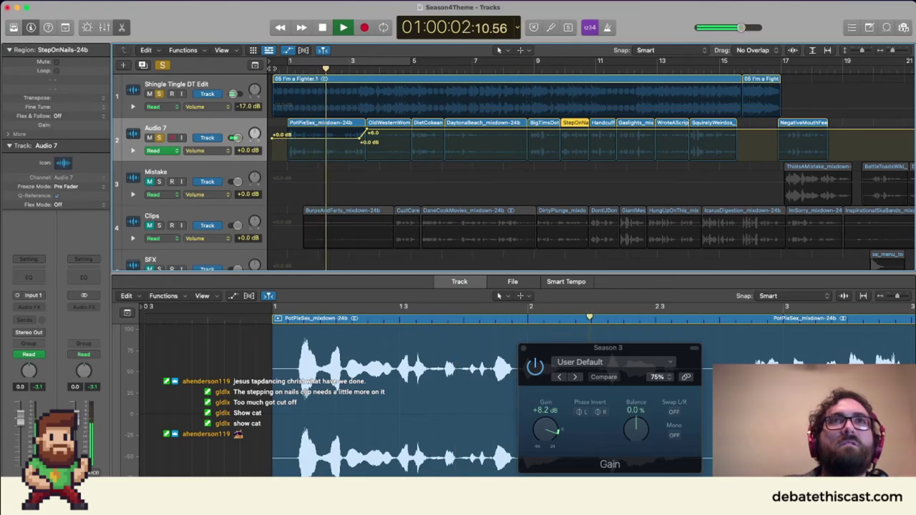
drag(229, 138, 237, 139)
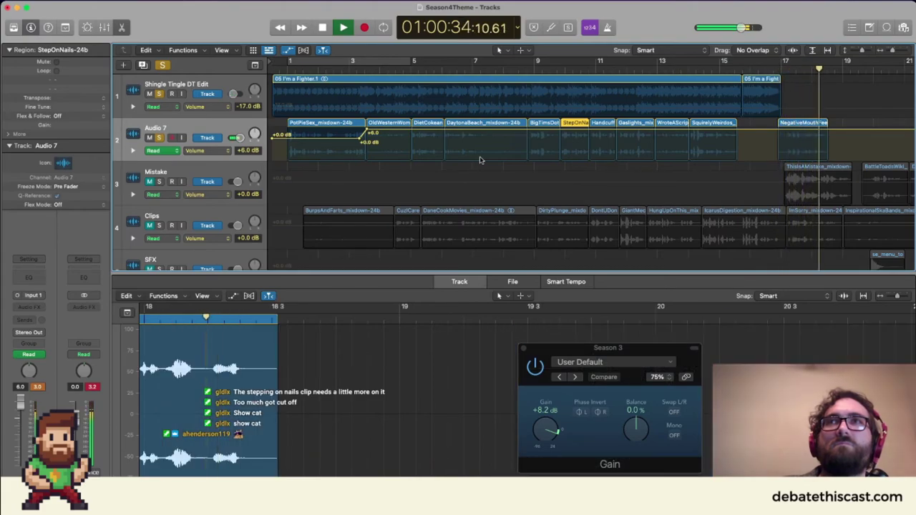
key(space)
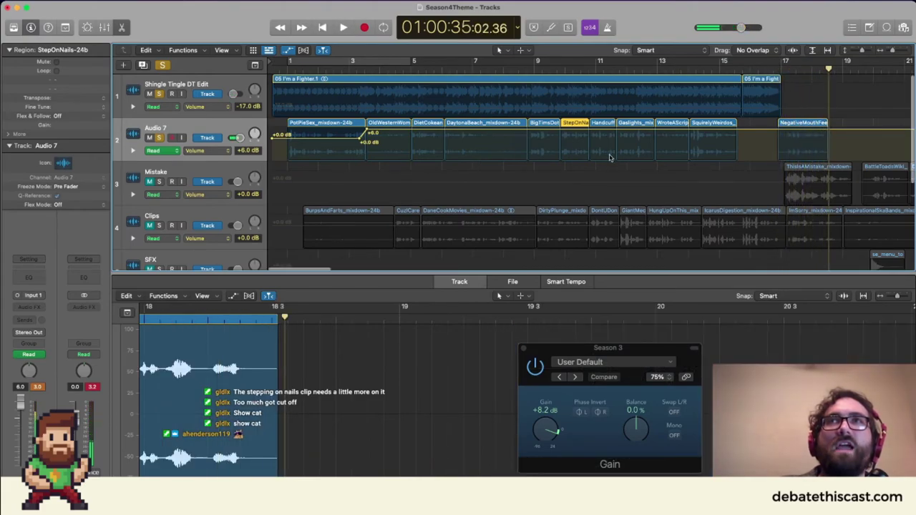
scroll(610, 158, down, 3)
scroll(610, 157, up, 1)
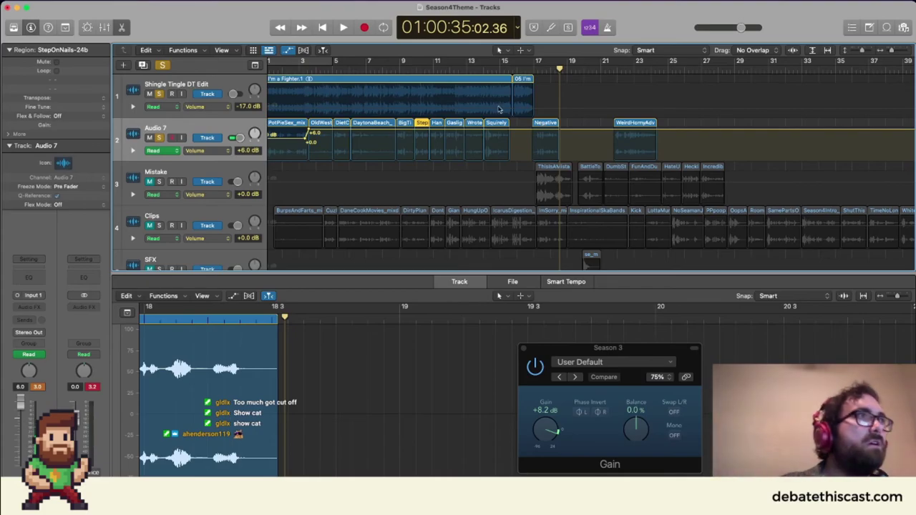
key(ctrl+Up)
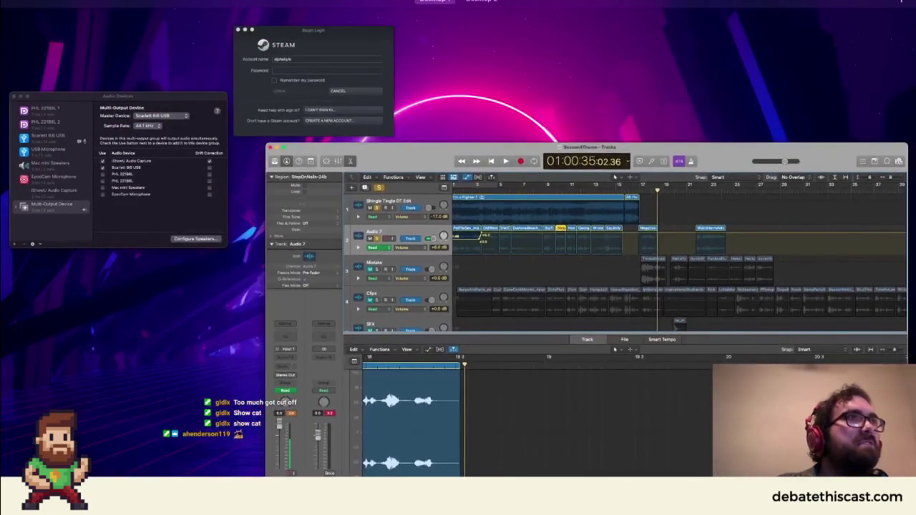
key(ctrl+Up)
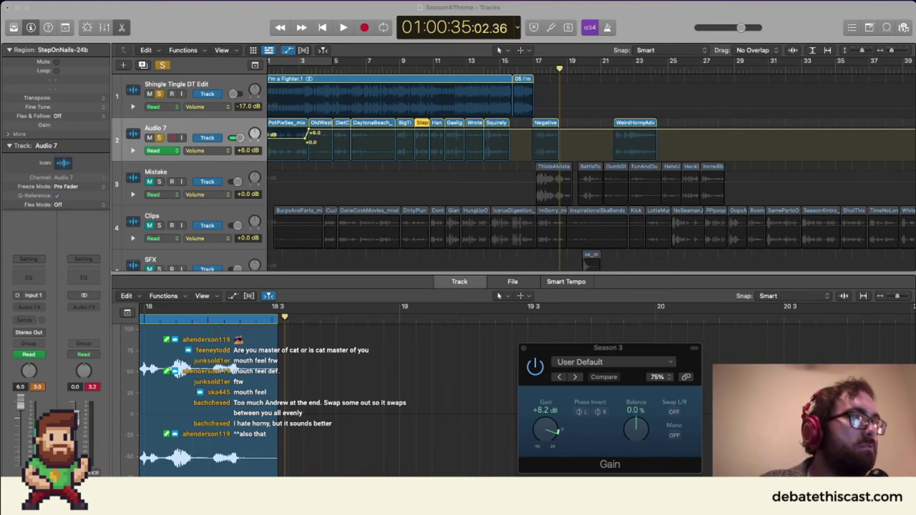
Swap the DietCokeandSorrow and WroteAScript clips on Audio 7, putting WroteAScript before DaytonaBeach and DietCokeandSorrow directly after Gaslights.
scroll(386, 195, left, 2)
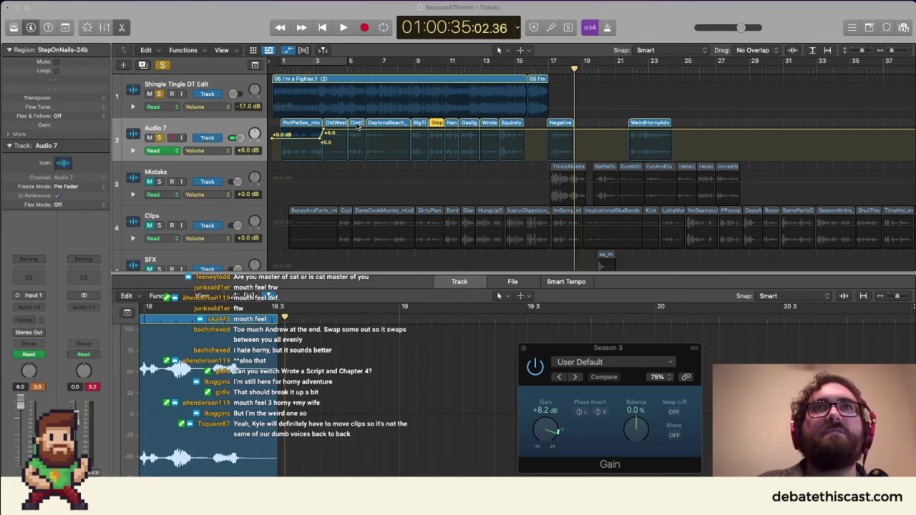
drag(360, 127, 400, 171)
drag(504, 123, 362, 142)
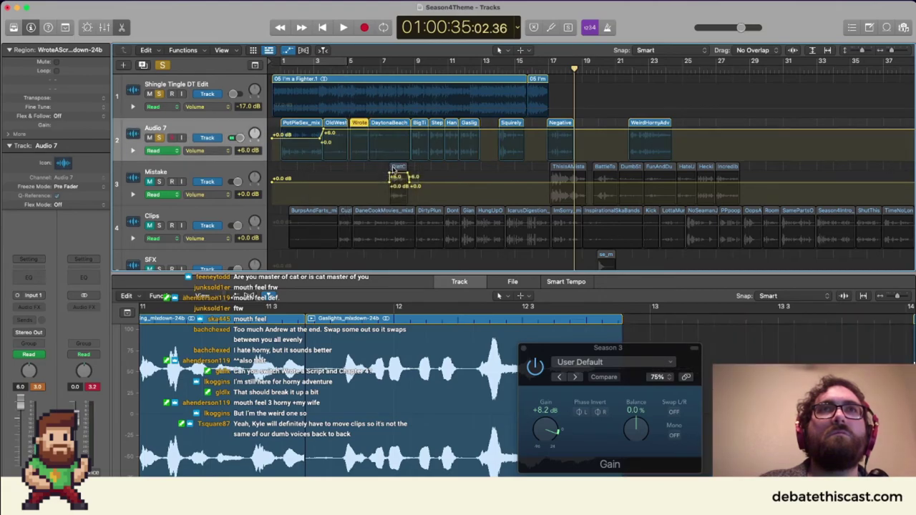
drag(397, 170, 486, 142)
Move the SquirelyWeirdos clip earlier on Audio 7 so it starts directly at the end of DietCokeandSorrow.
scroll(486, 142, up, 6)
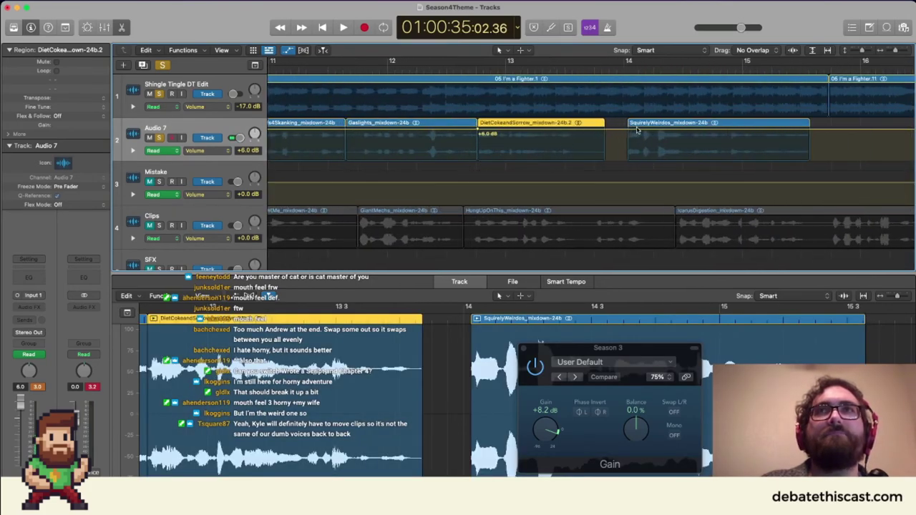
drag(655, 125, 629, 126)
scroll(505, 181, left, 5)
scroll(505, 181, left, 3)
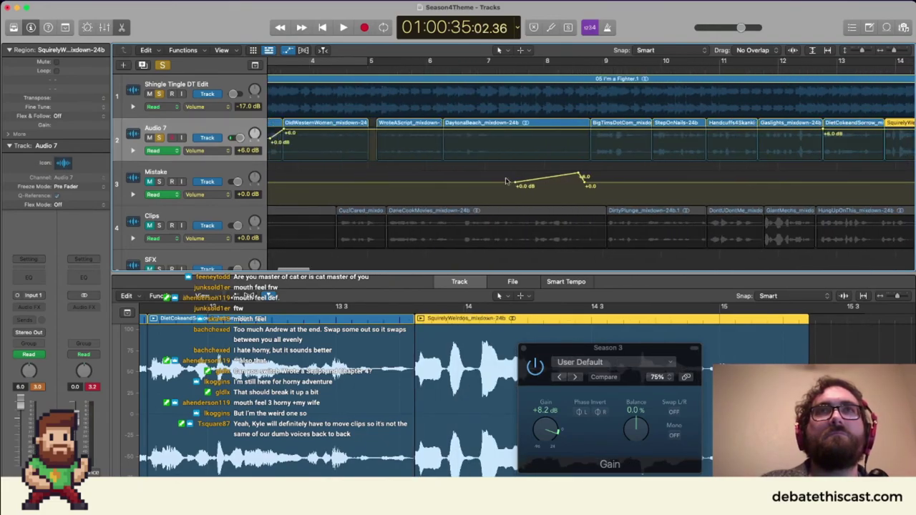
scroll(505, 182, down, 6)
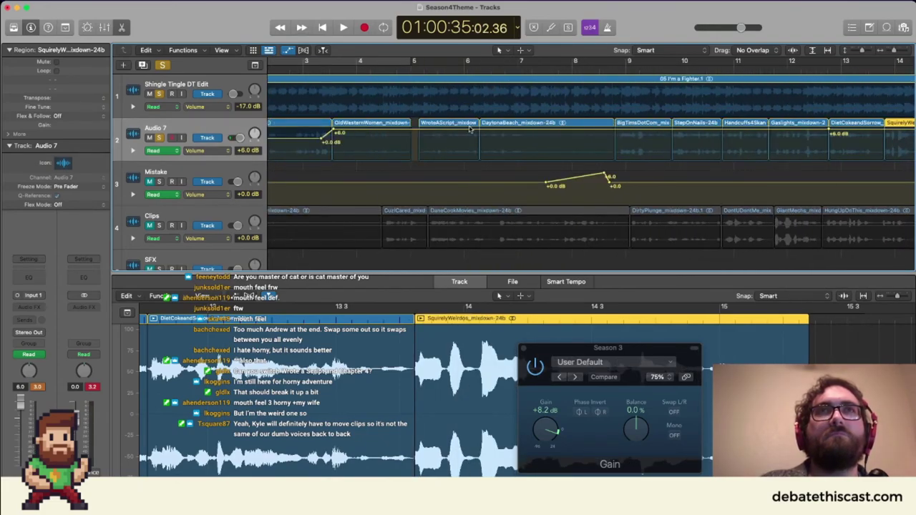
Move the WroteAScript clip on Audio 7 directly after OldWesternWomen and extend its end to the start of DaytonaBeach.
drag(468, 126, 457, 125)
click(472, 150)
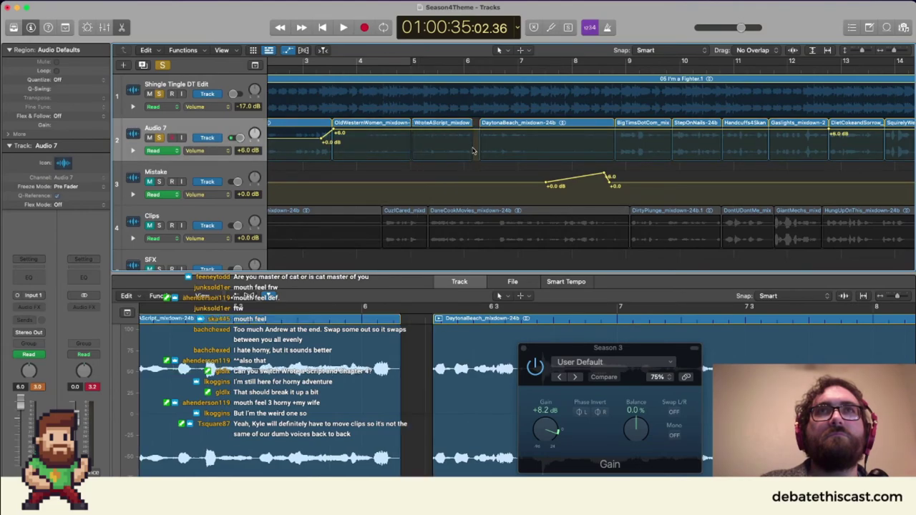
drag(471, 124, 478, 123)
Play the whole theme from before bar 1 and stop playback after the NegativeMouthFeel clip.
scroll(417, 169, down, 5)
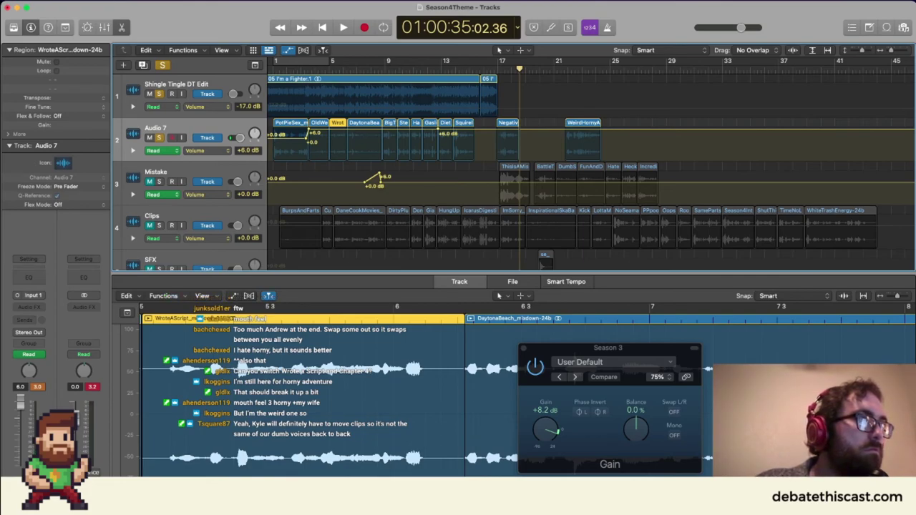
scroll(306, 73, left, 2)
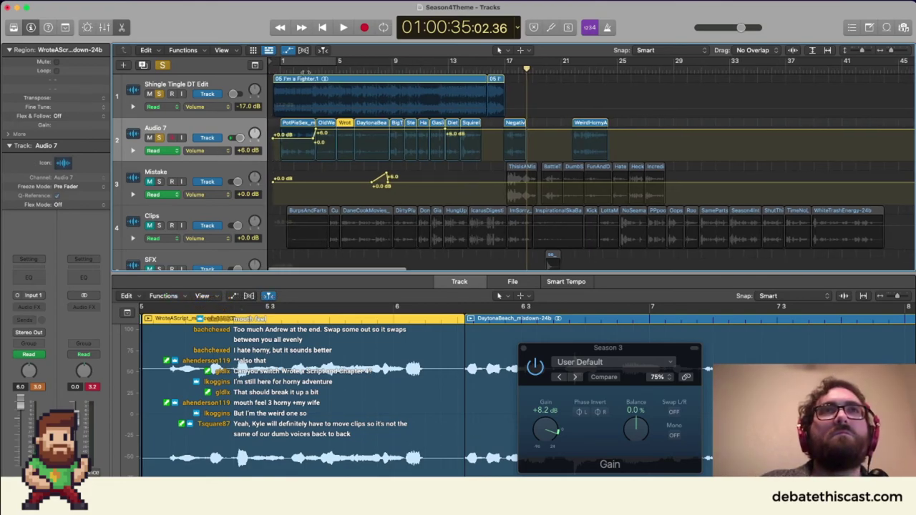
click(272, 70)
key(space)
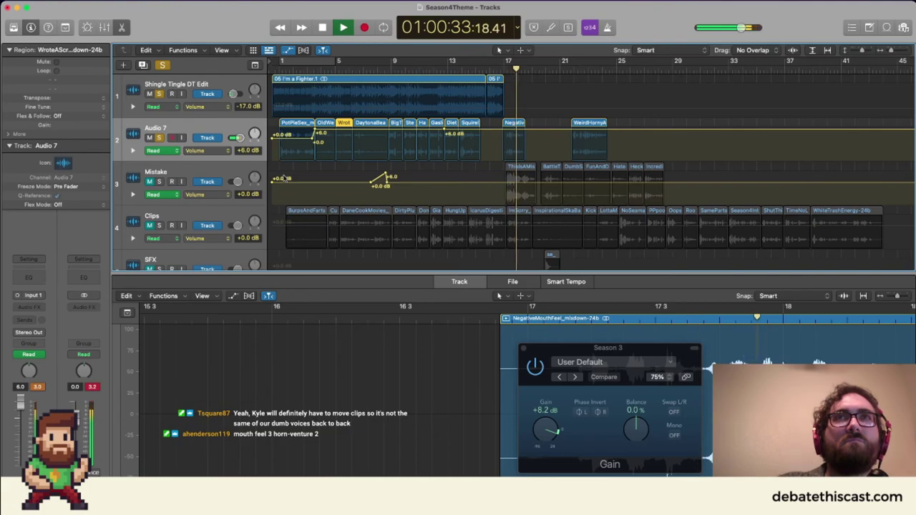
key(space)
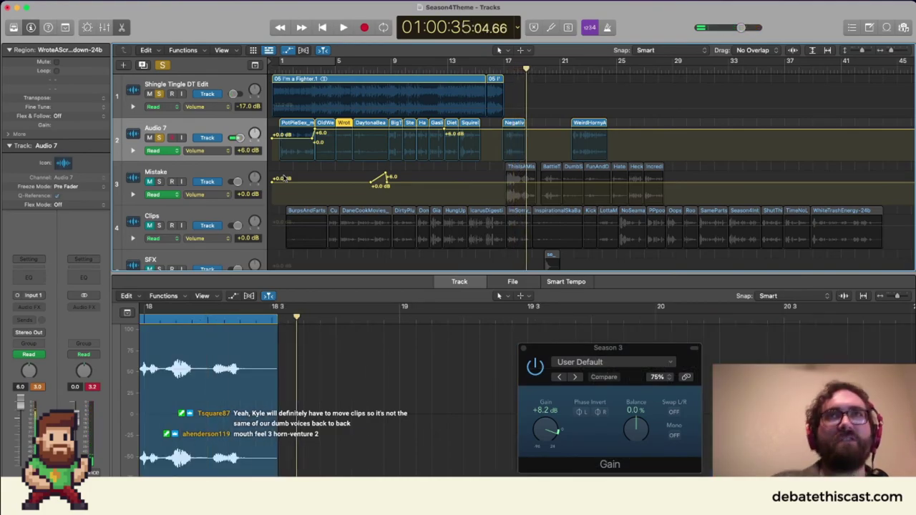
key(super+Right)
key(super+Right)
key(super+Right)
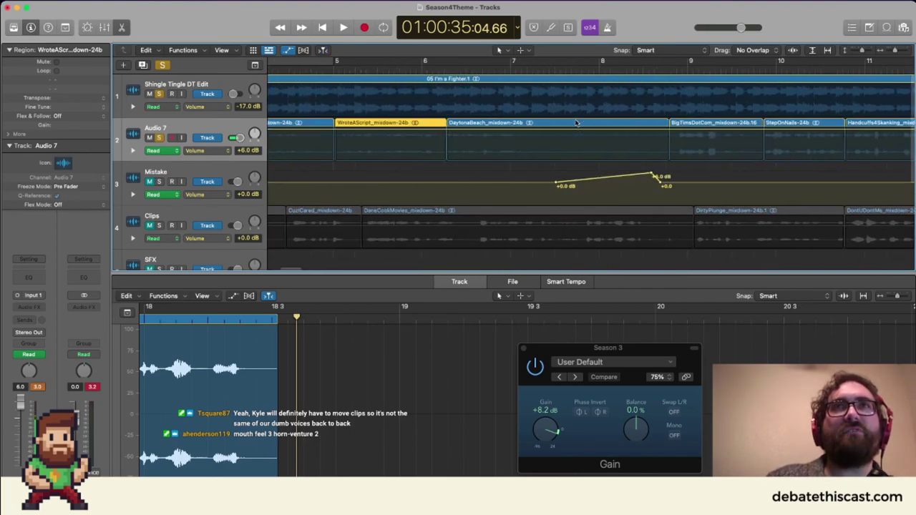
key(super+Left)
key(super+Left)
key(super+Left)
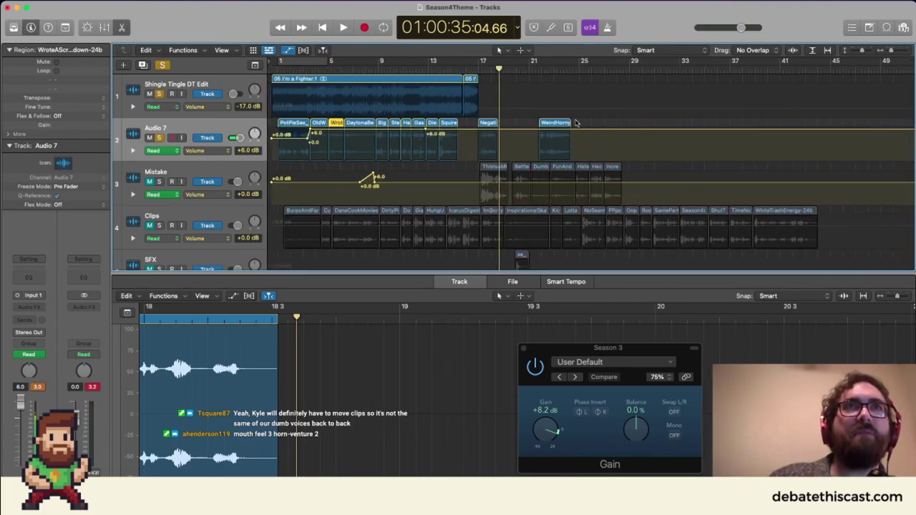
scroll(518, 134, right, 1)
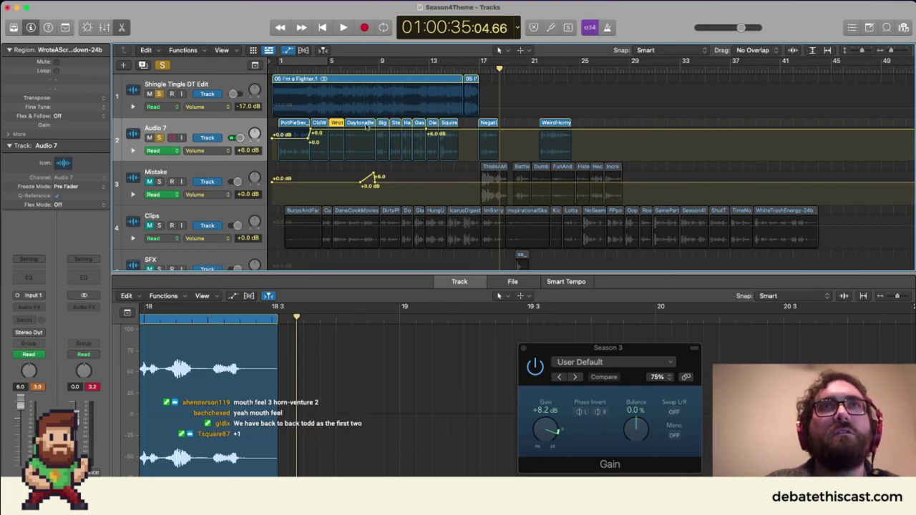
Move the OldWesternWomen clip from Audio 7 down to the Mistake track, keeping its position in time.
key(super+Right)
key(super+Right)
key(super+Right)
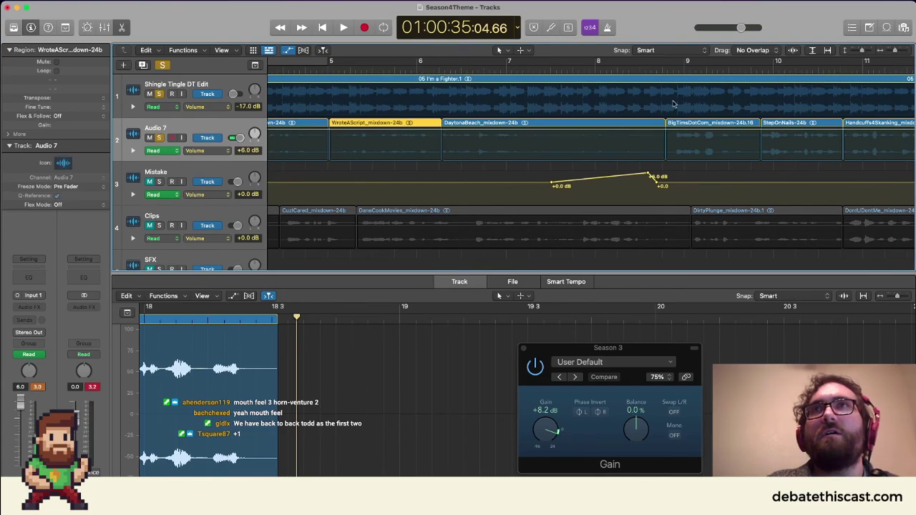
scroll(680, 101, right, 3)
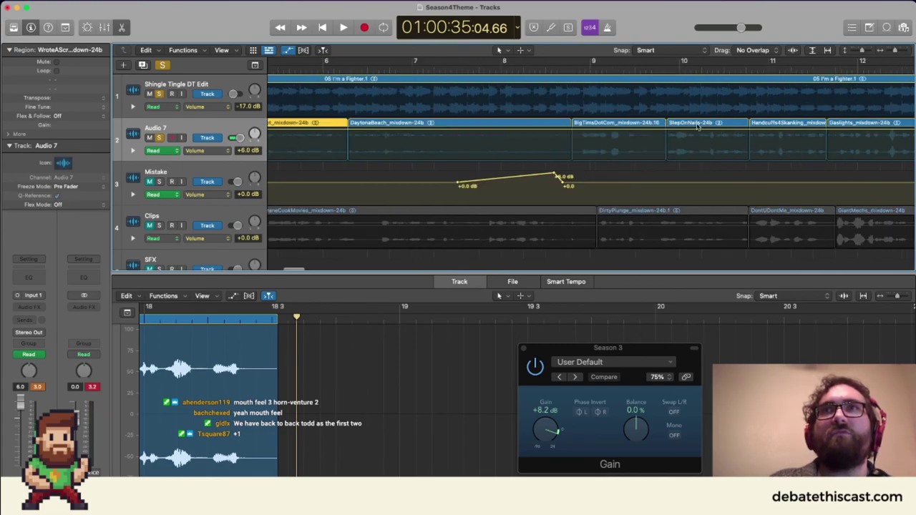
scroll(698, 125, left, 4)
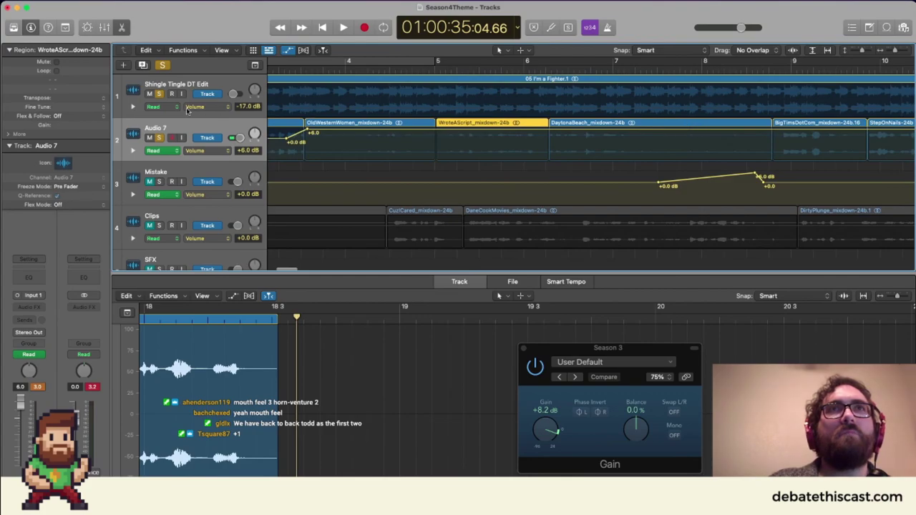
drag(370, 124, 370, 177)
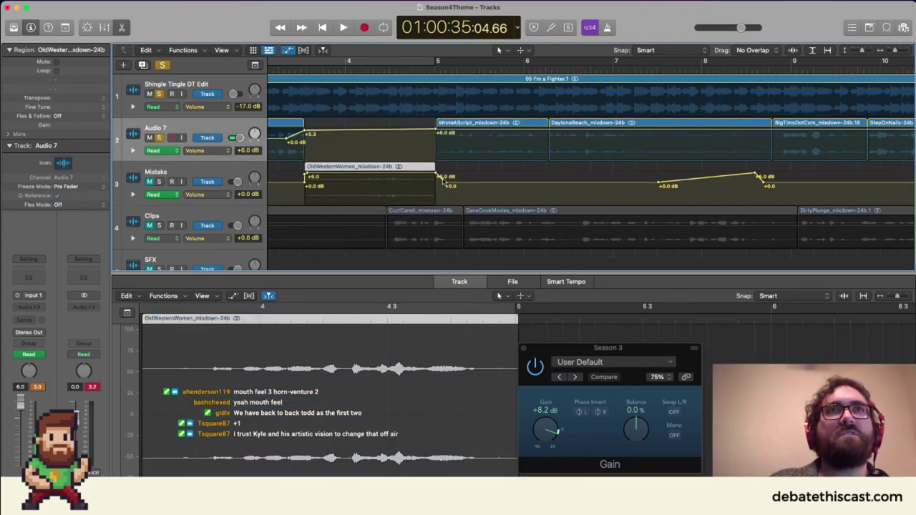
Move the StepOnNails clip earlier on Audio 7 so it follows directly after PotPieSex.
click(829, 124)
drag(882, 128, 325, 136)
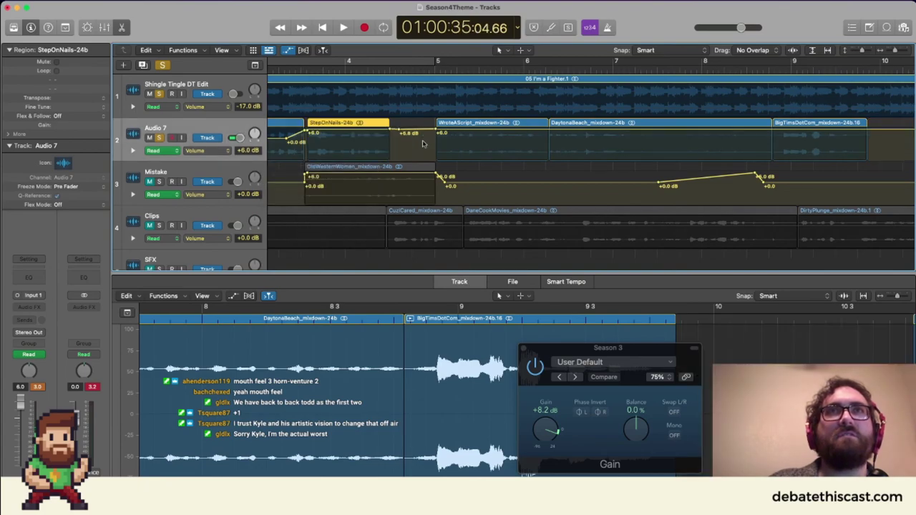
drag(370, 126, 385, 123)
key(z)
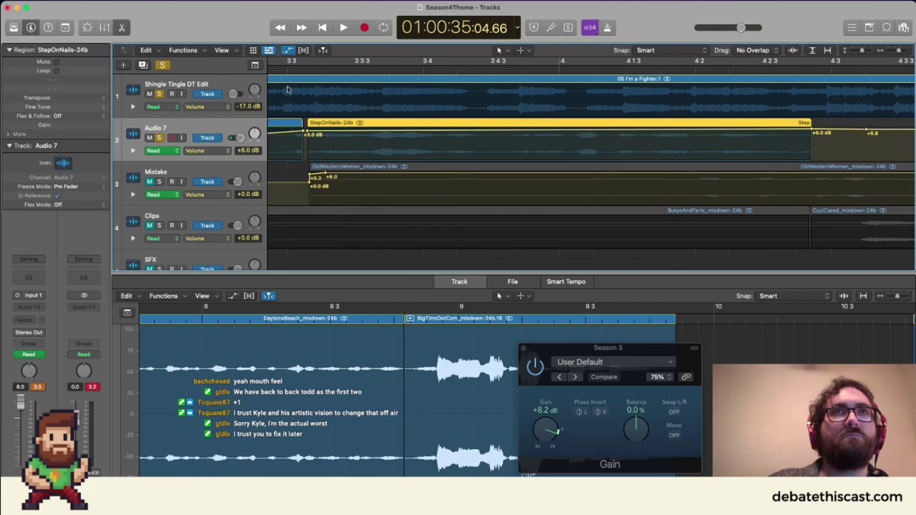
Play the transition from PotPieSex into StepOnNails, restarting between bars 2 and 3, and stop near the end of StepOnNails.
key(space)
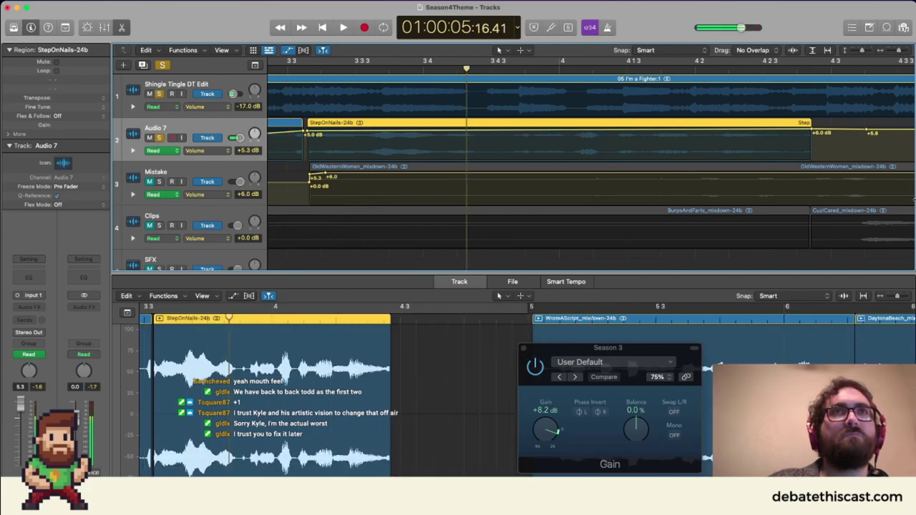
scroll(562, 197, right, 15)
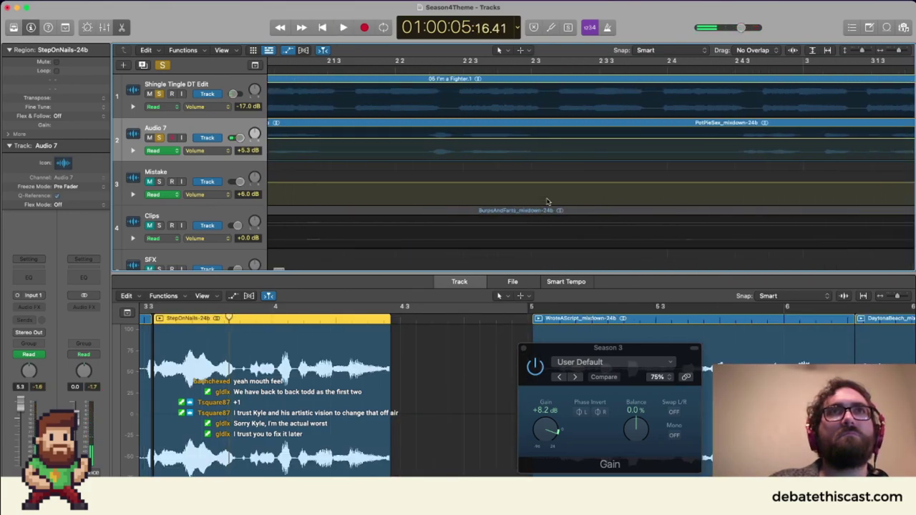
scroll(486, 74, down, 5)
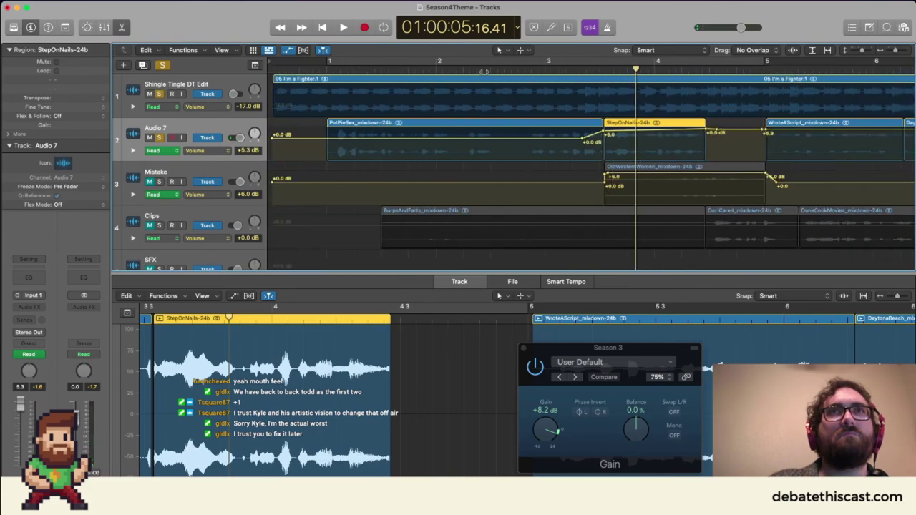
click(484, 72)
key(space)
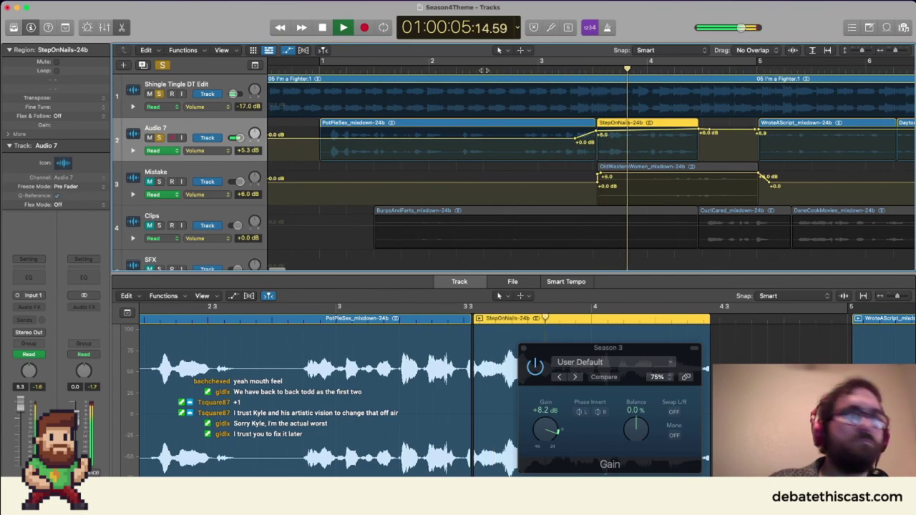
scroll(625, 139, right, 3)
scroll(625, 139, right, 2)
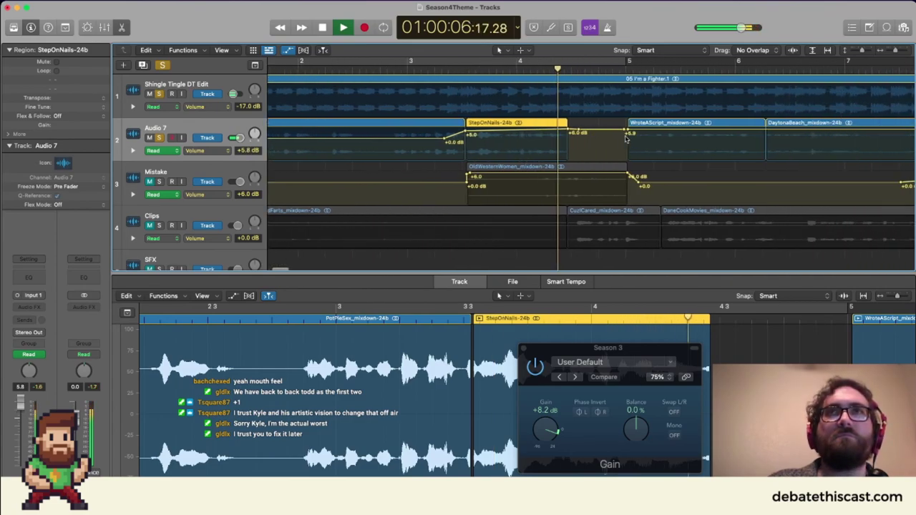
key(space)
Shift WroteAScript, DaytonaBeach and BigTimsDotCom together to start directly after StepOnNails, and move OldWesternWomen onto Audio 7 between BigTimsDotCom and Handcuffs4Skanking.
scroll(447, 134, down, 5)
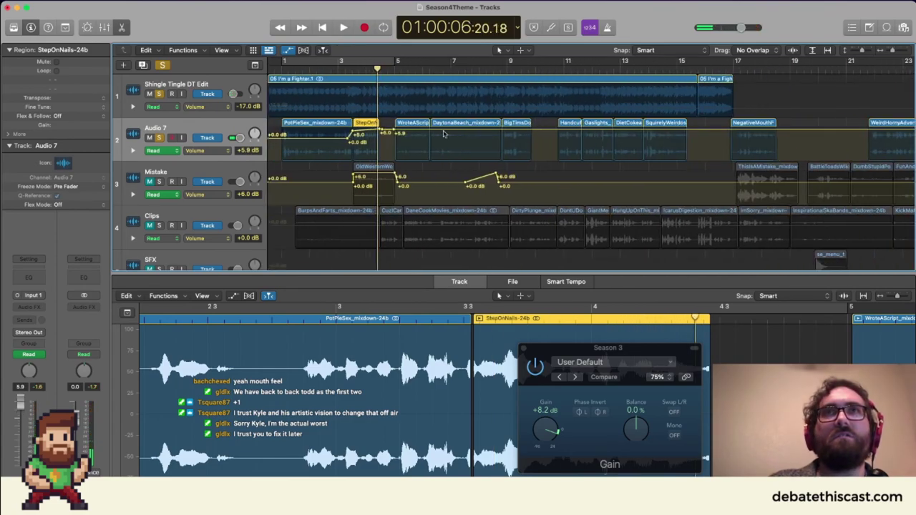
click(411, 122)
key(shift+Right)
key(shift+Right)
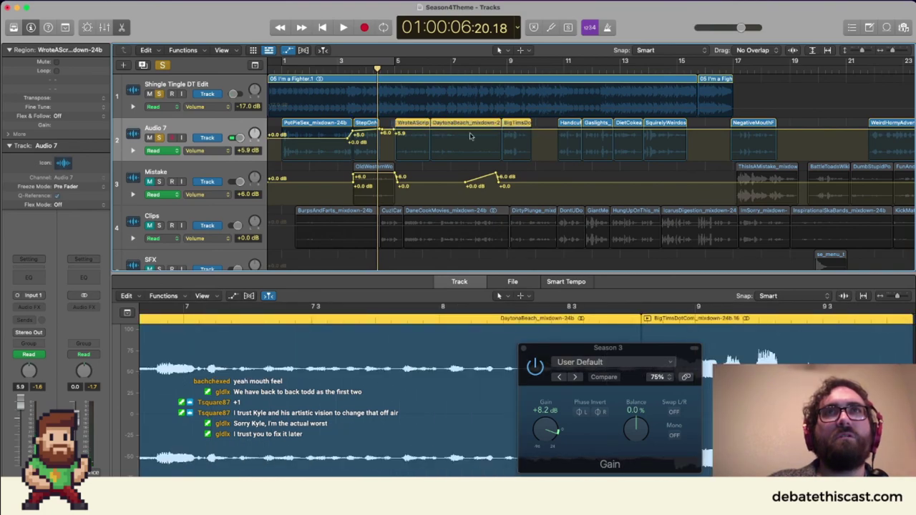
drag(413, 124, 404, 125)
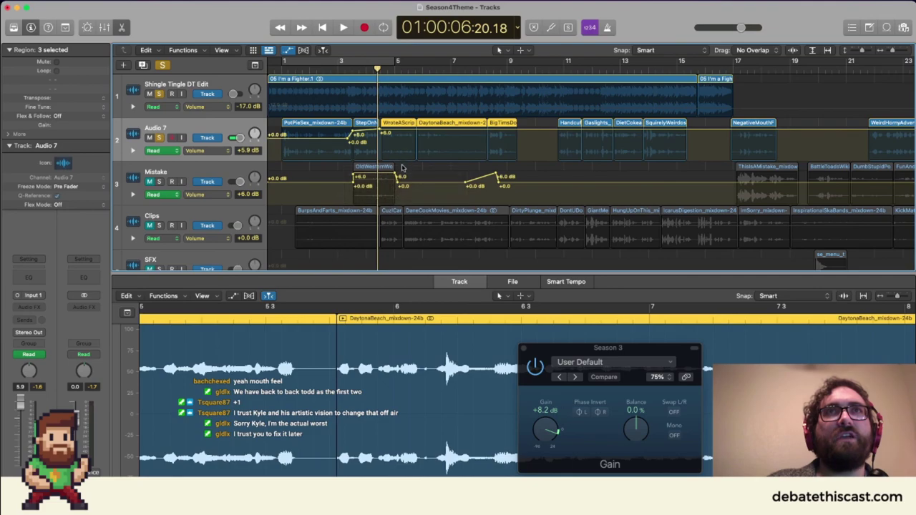
drag(379, 172, 539, 143)
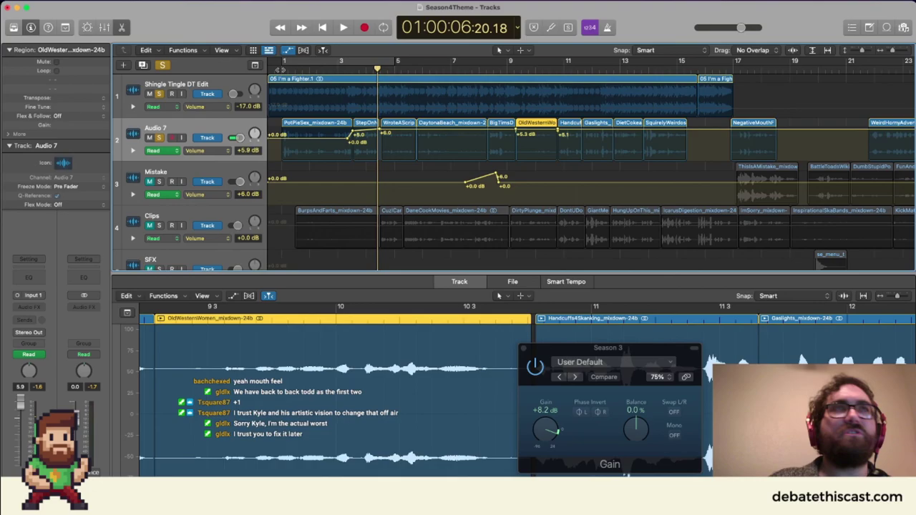
Play the rearranged theme from the project start past the end of the music and stop playback.
key(Return)
key(space)
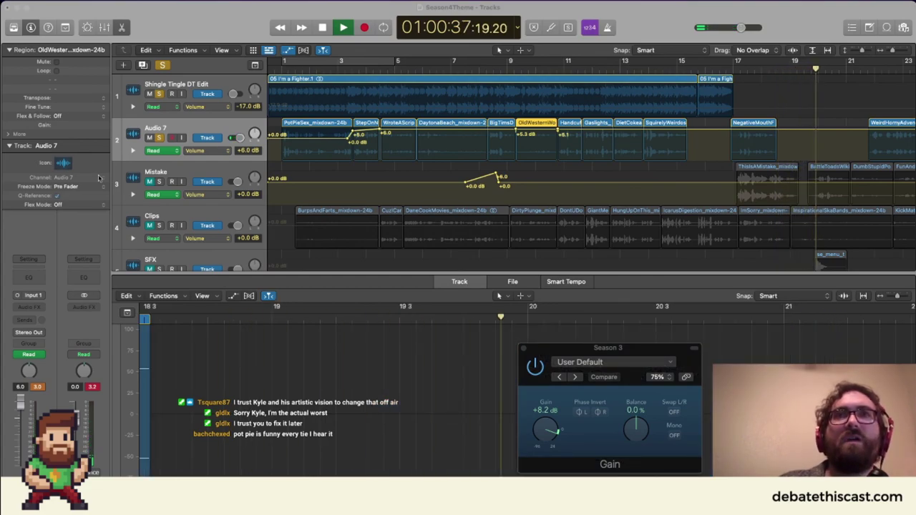
click(796, 100)
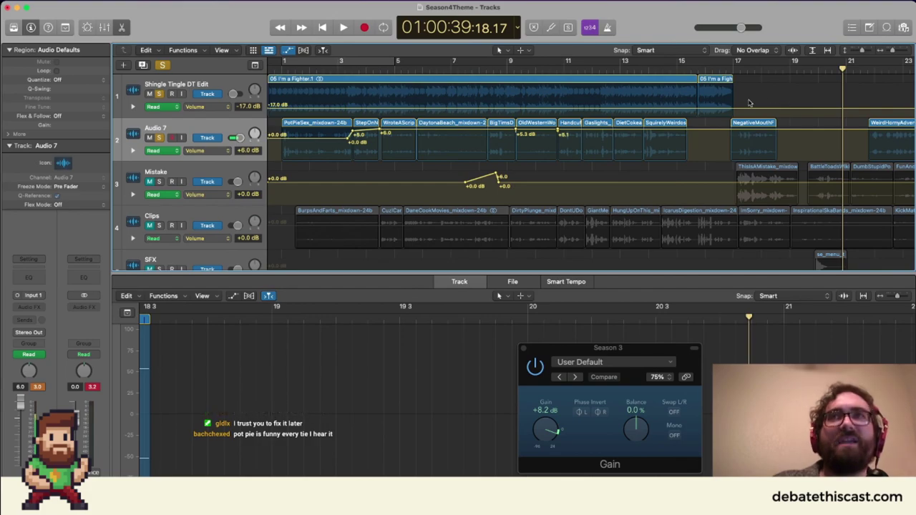
scroll(745, 107, down, 1)
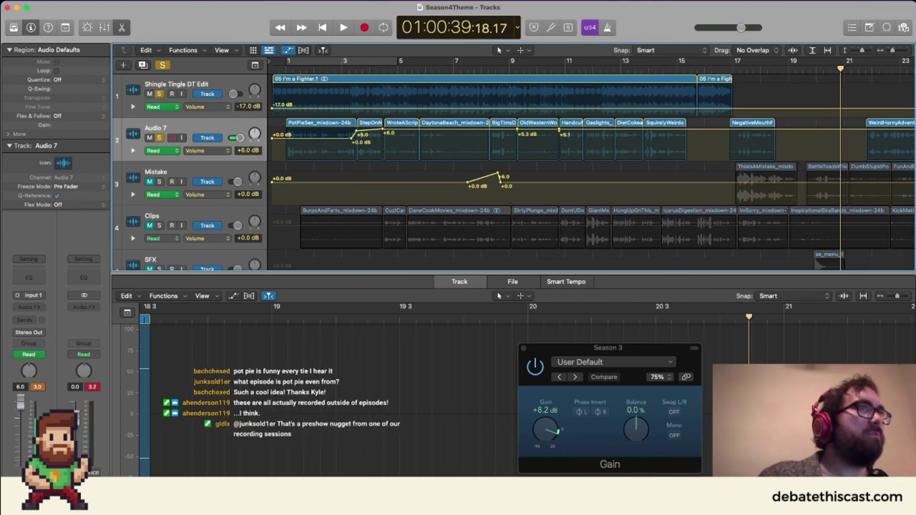
key(ctrl+Up)
key(Escape)
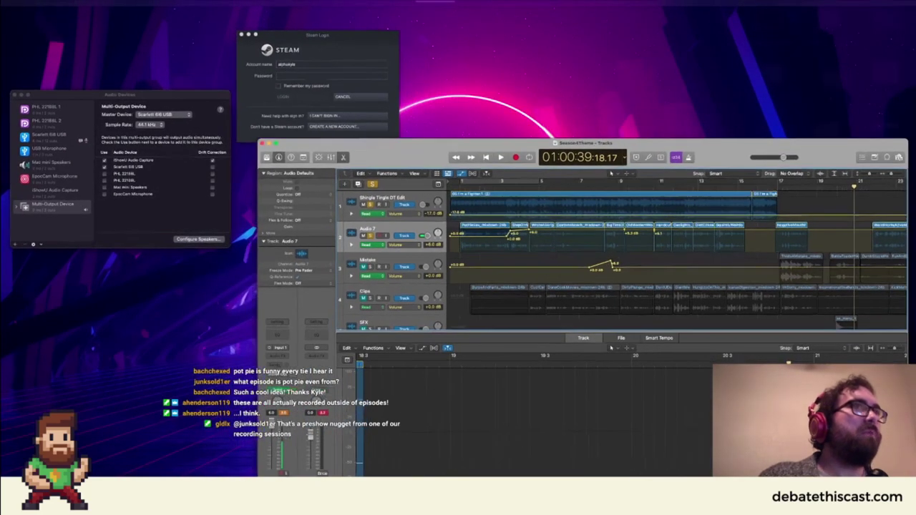